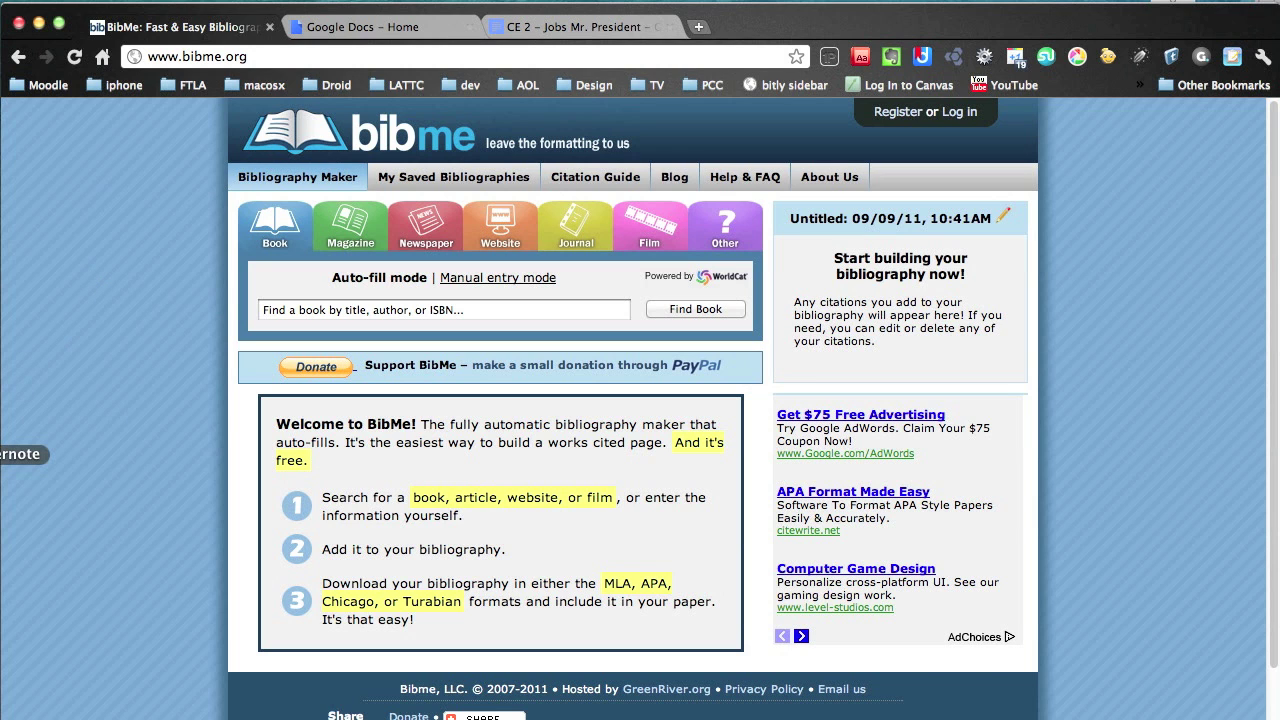
Switch to Evernote and open the note "The American Jobs Act | The White House" in the Economy notebook
{"action": "left_click", "coordinate": [12, 454]}
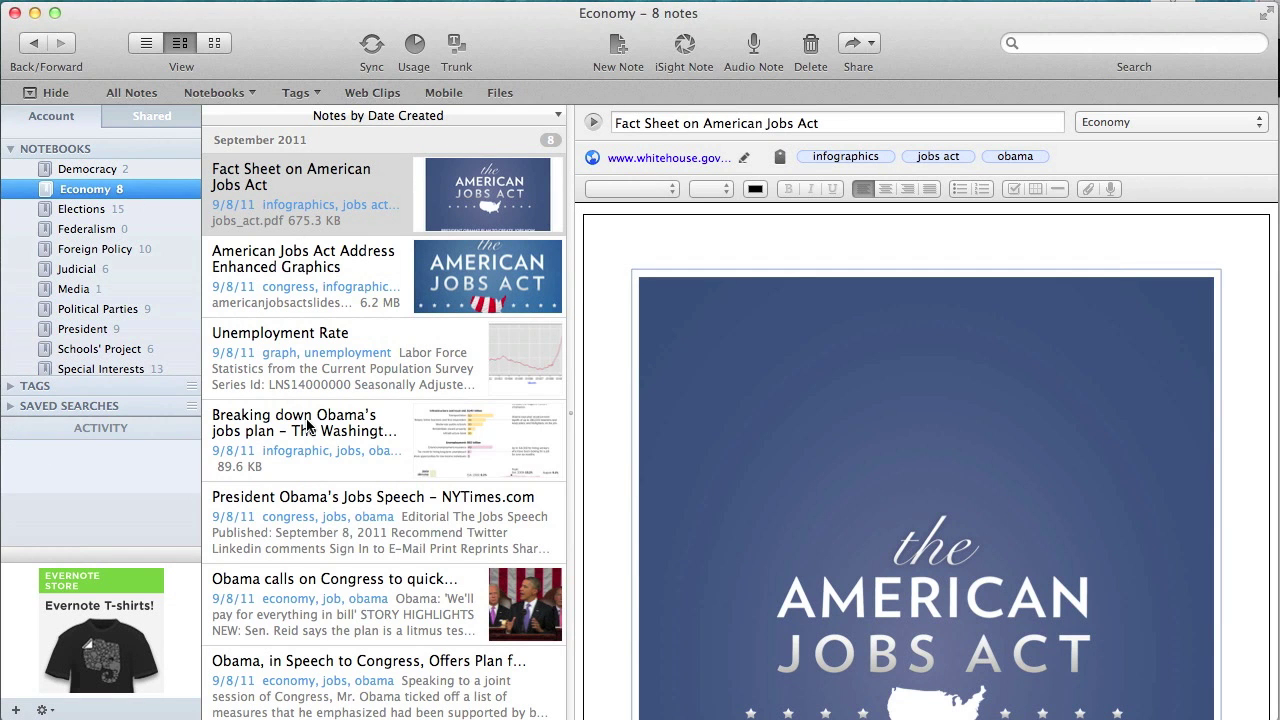
{"action": "scroll", "coordinate": [300, 424], "scroll_direction": "down", "scroll_amount": 1}
{"action": "scroll", "coordinate": [300, 424], "scroll_direction": "down", "scroll_amount": 5}
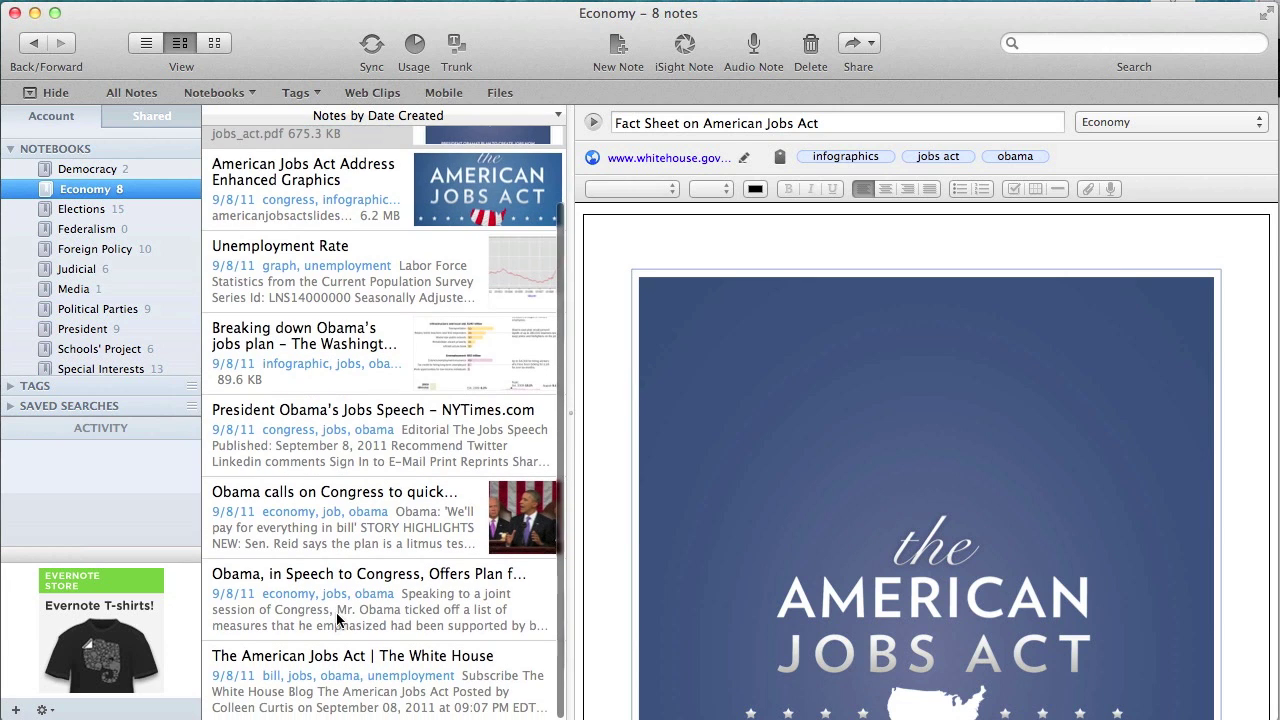
{"action": "scroll", "coordinate": [337, 620], "scroll_direction": "down", "scroll_amount": 1}
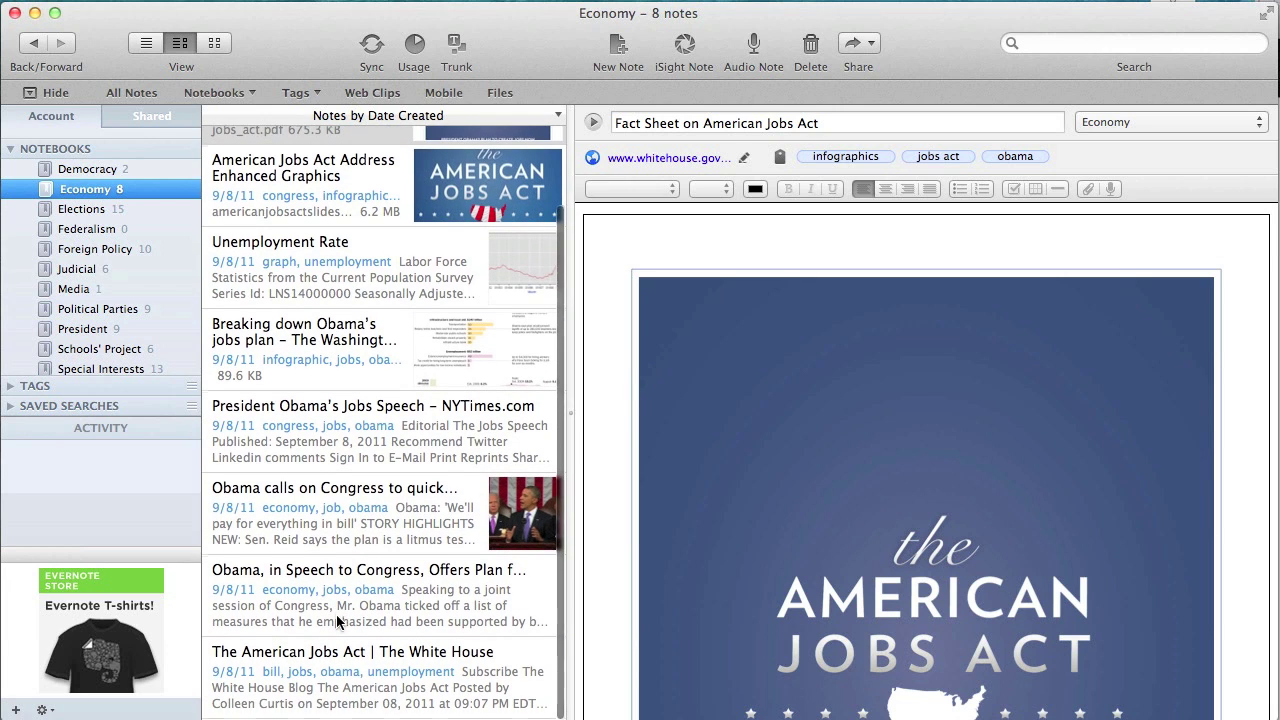
{"action": "left_click", "coordinate": [512, 683]}
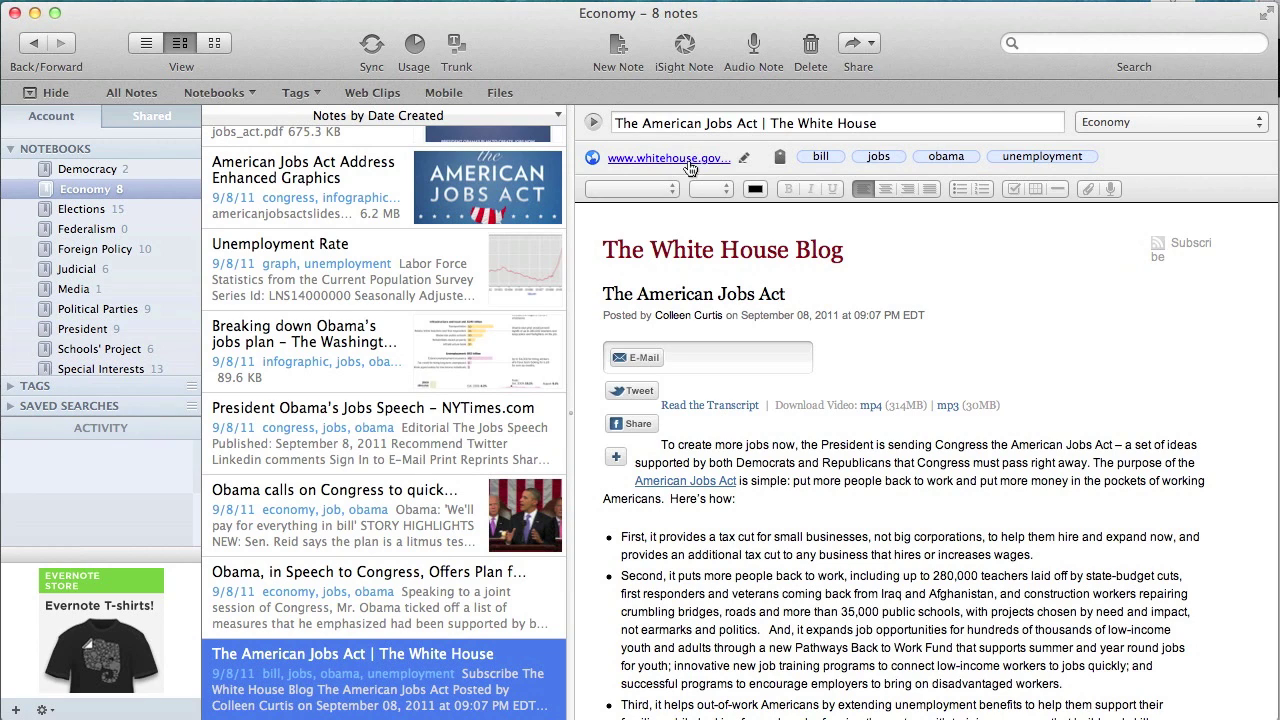
{"action": "left_click", "coordinate": [743, 158]}
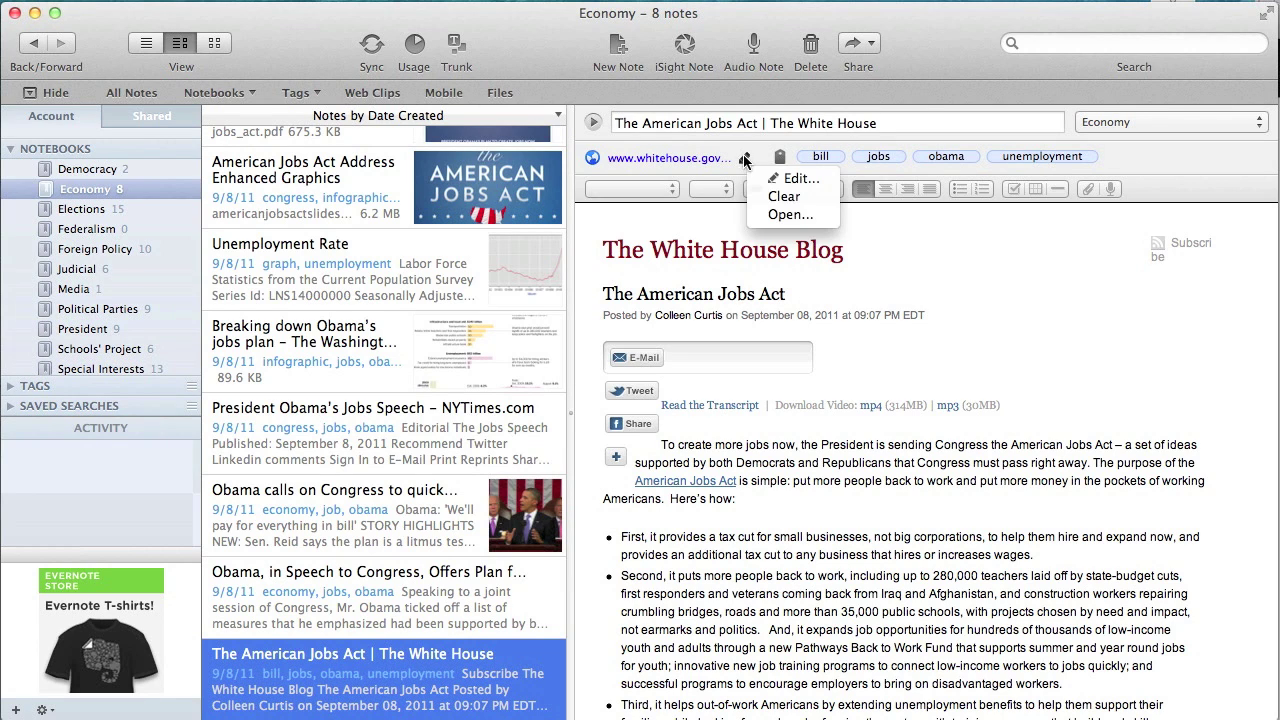
{"action": "left_click", "coordinate": [697, 160]}
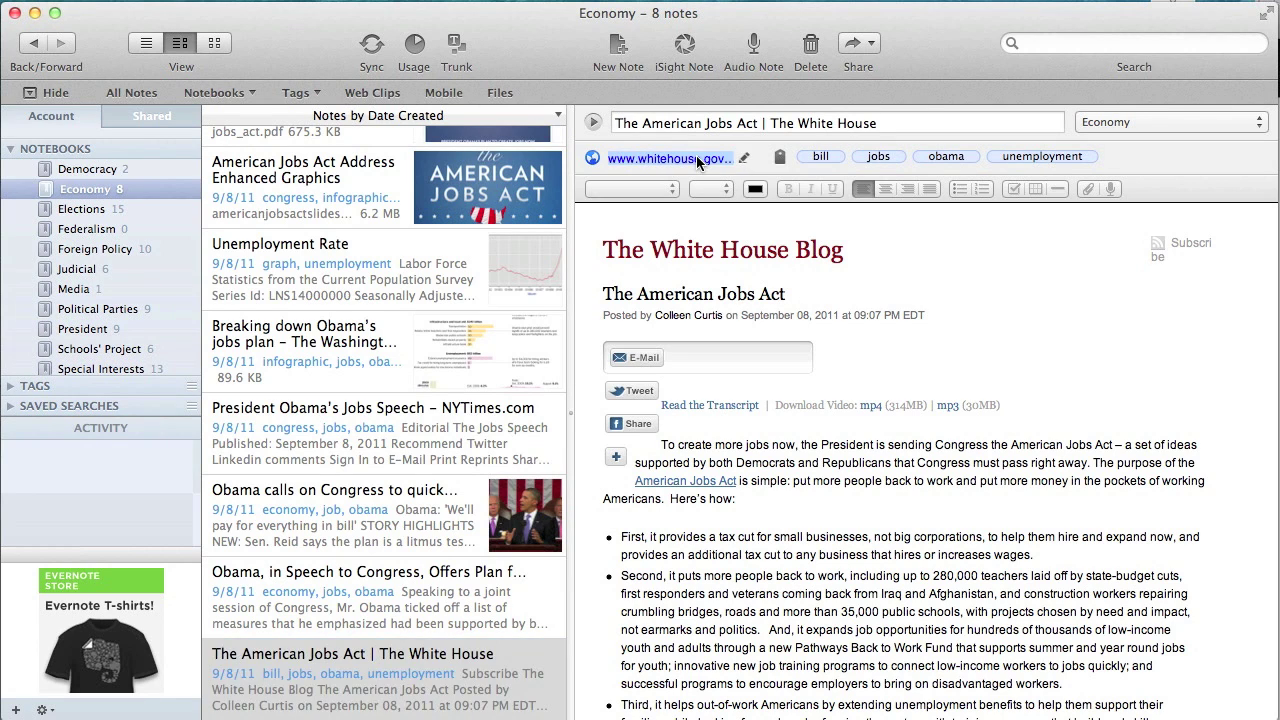
{"action": "right_click", "coordinate": [697, 160]}
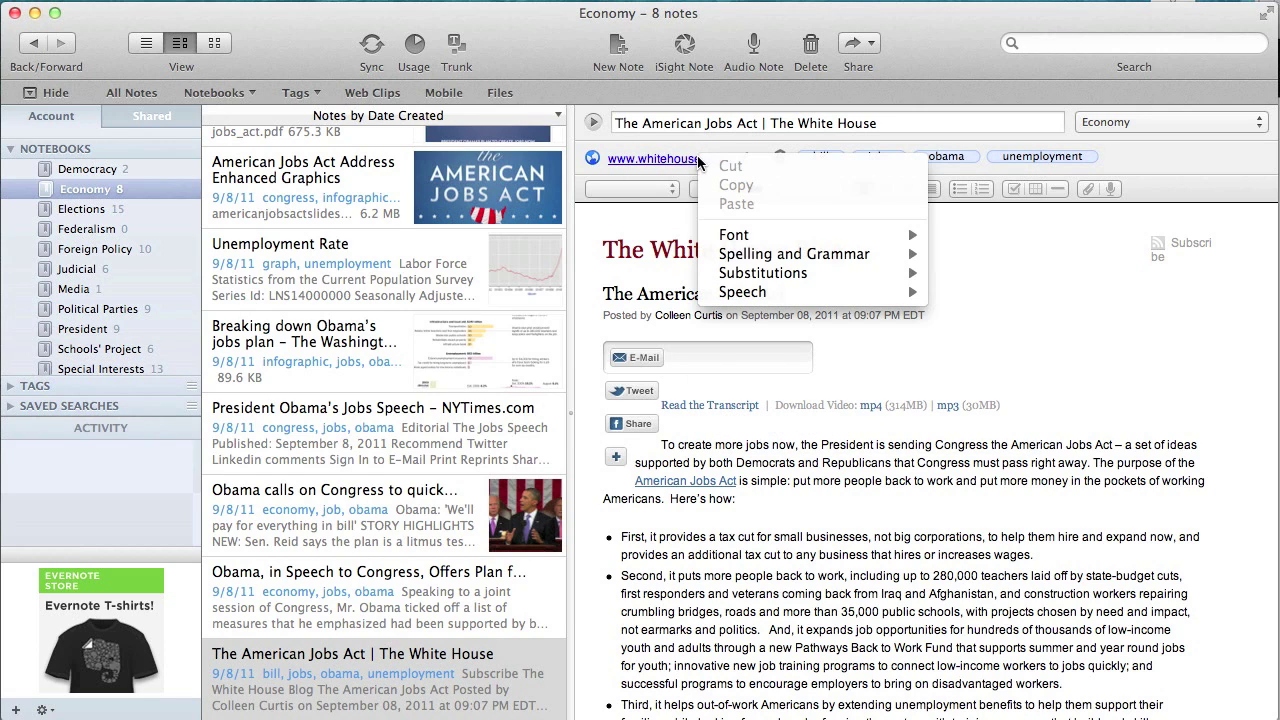
{"action": "left_click", "coordinate": [803, 220]}
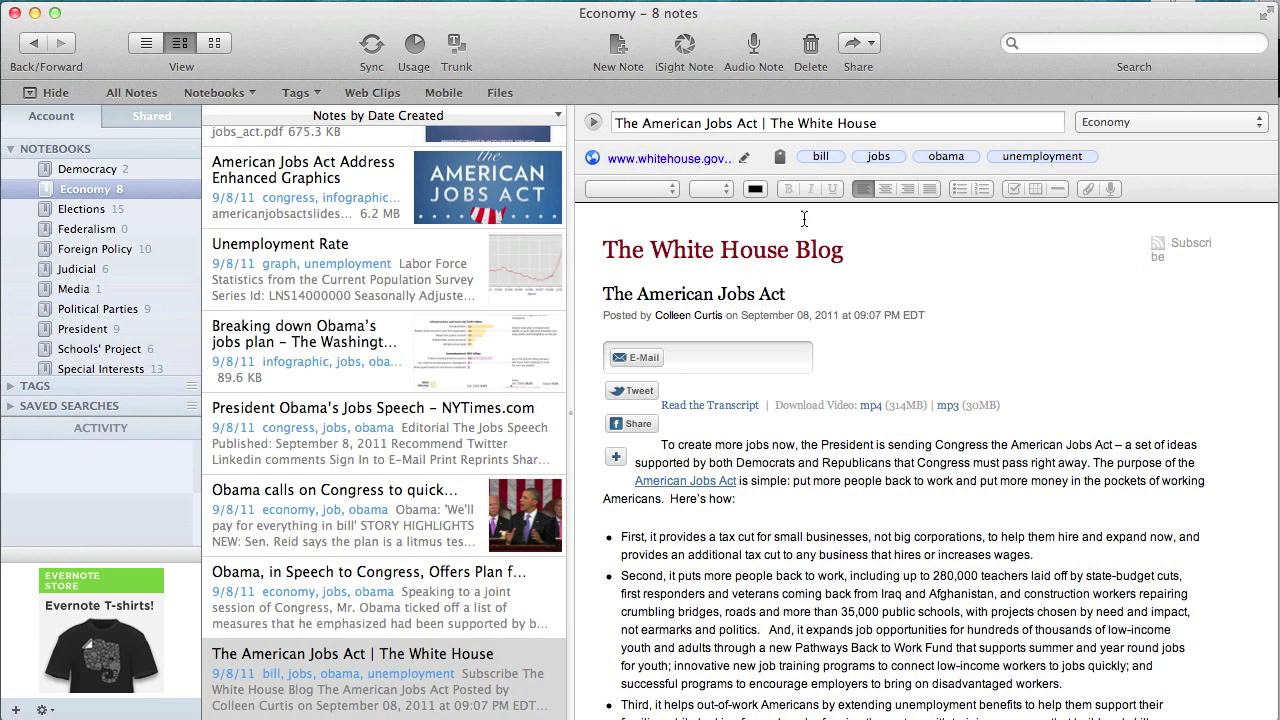
Copy the full source URL of the American Jobs Act note
{"action": "left_click", "coordinate": [746, 163]}
{"action": "left_click", "coordinate": [776, 177]}
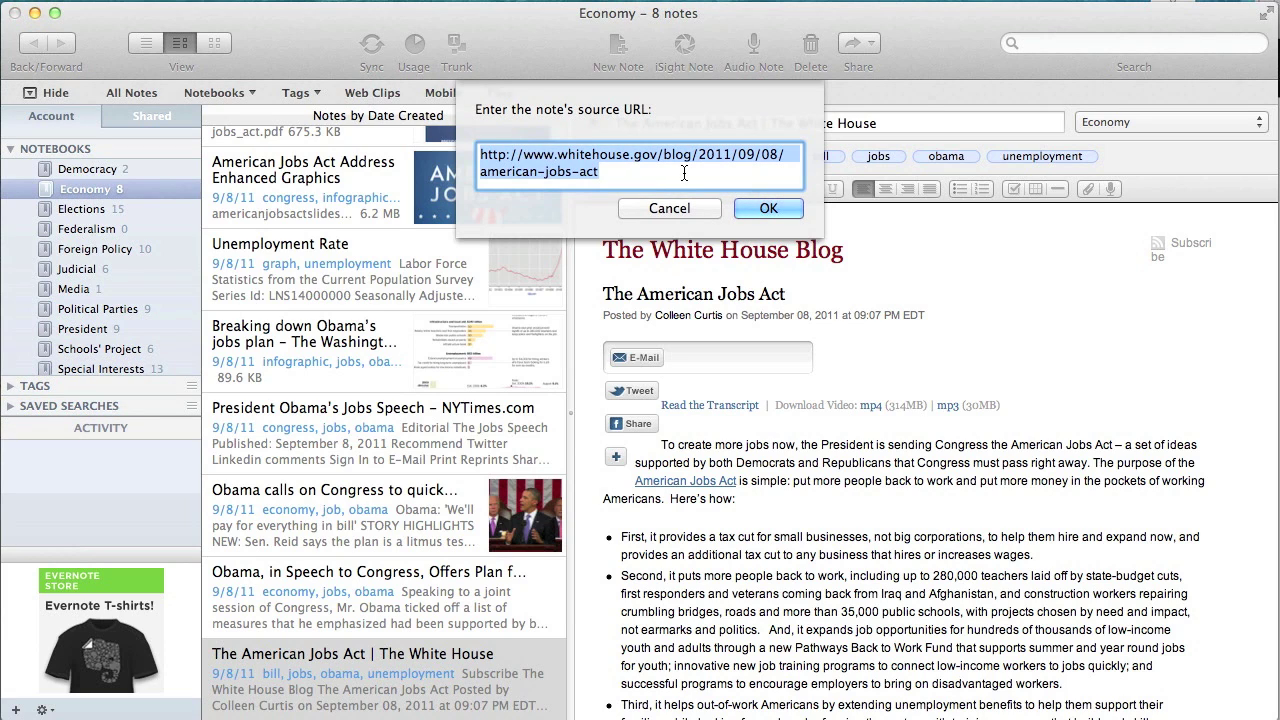
{"action": "left_click", "coordinate": [745, 208]}
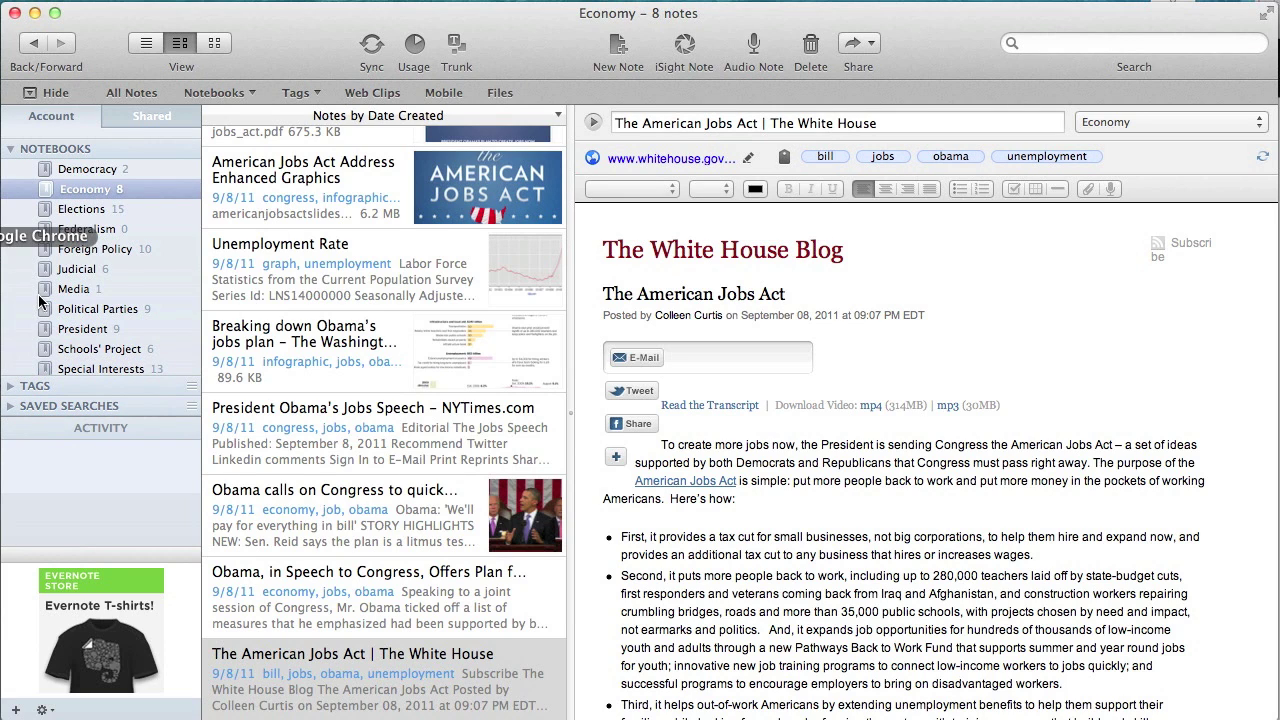
Switch to Chrome and log in to BibMe with the account email and password
{"action": "left_click", "coordinate": [10, 236]}
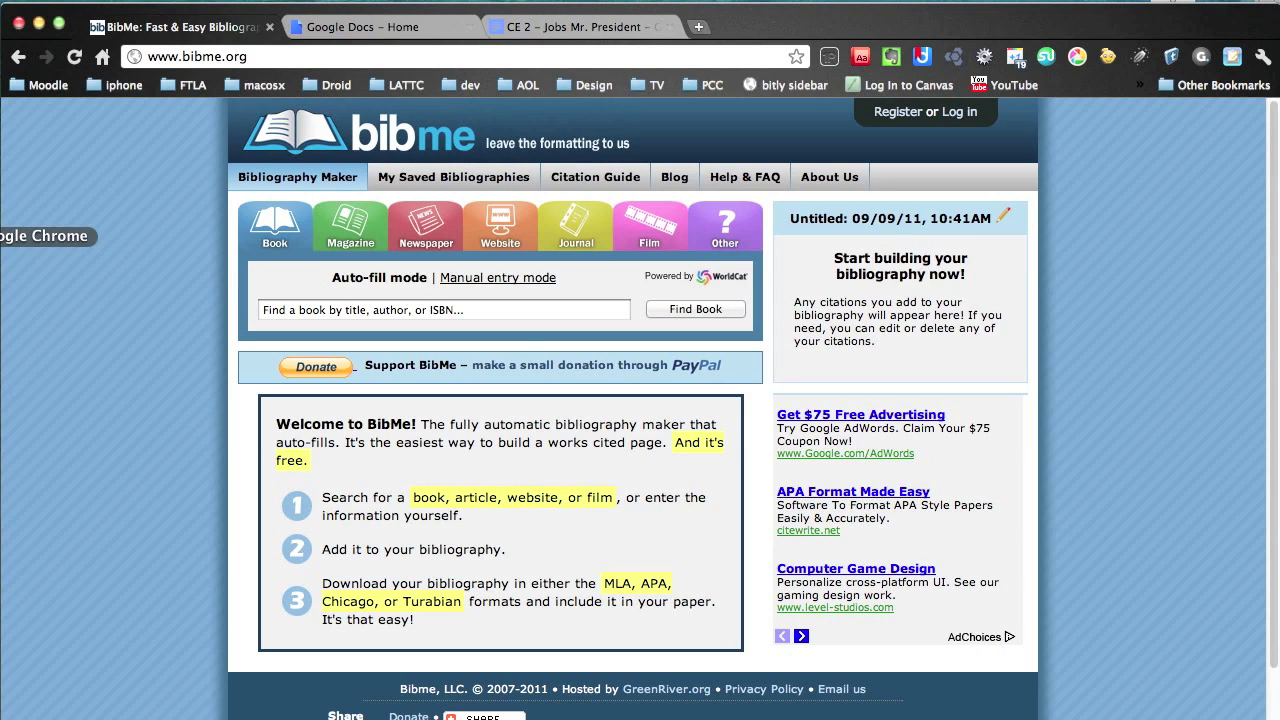
{"action": "left_click", "coordinate": [491, 235]}
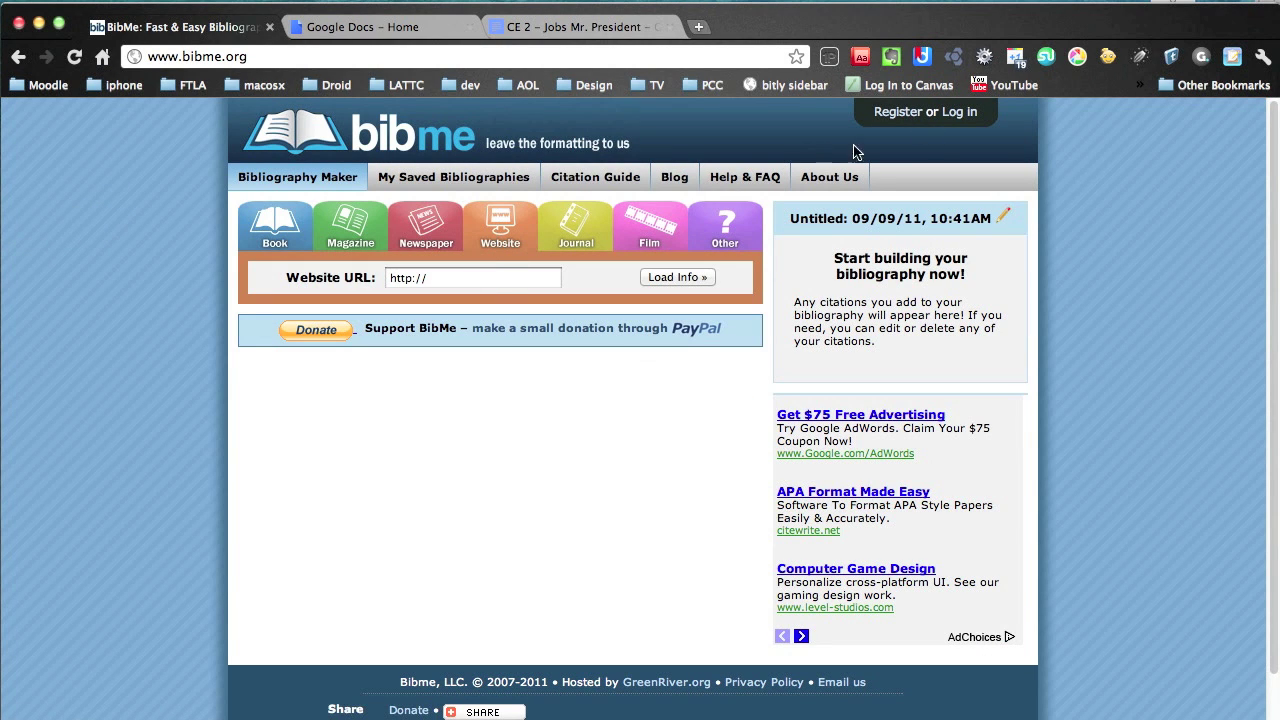
{"action": "left_click", "coordinate": [970, 113]}
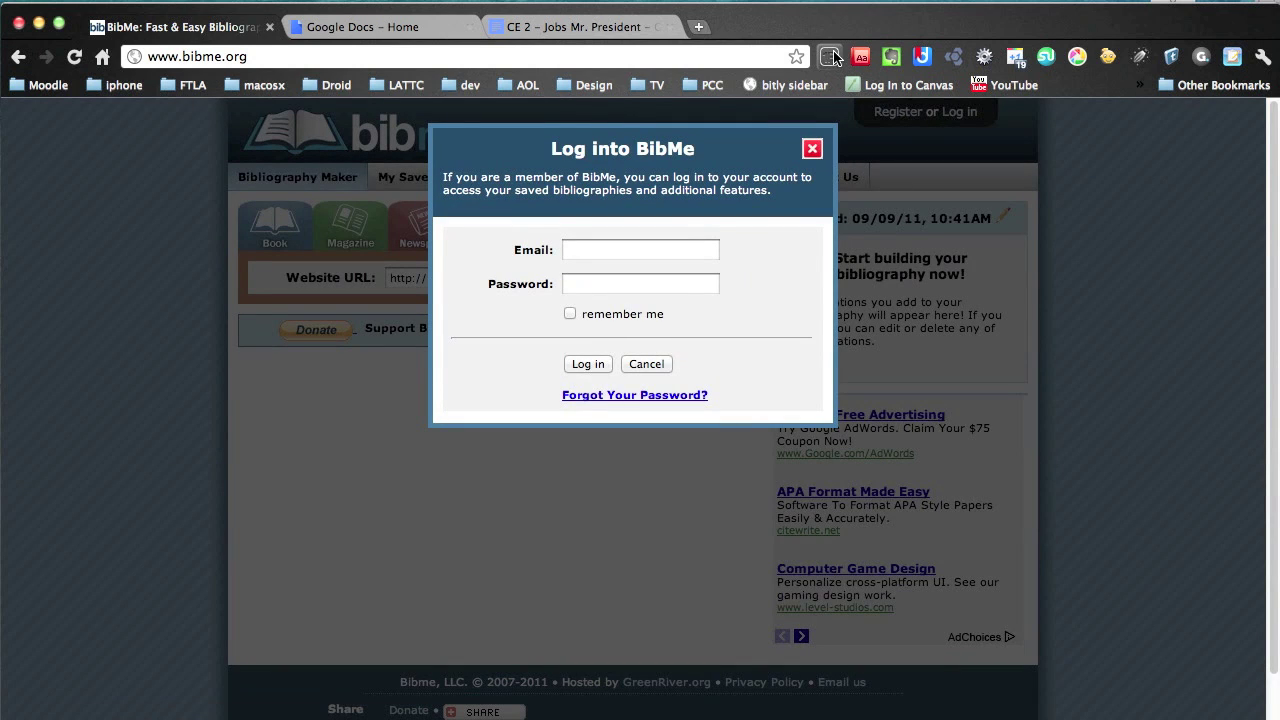
{"action": "left_click", "coordinate": [829, 56]}
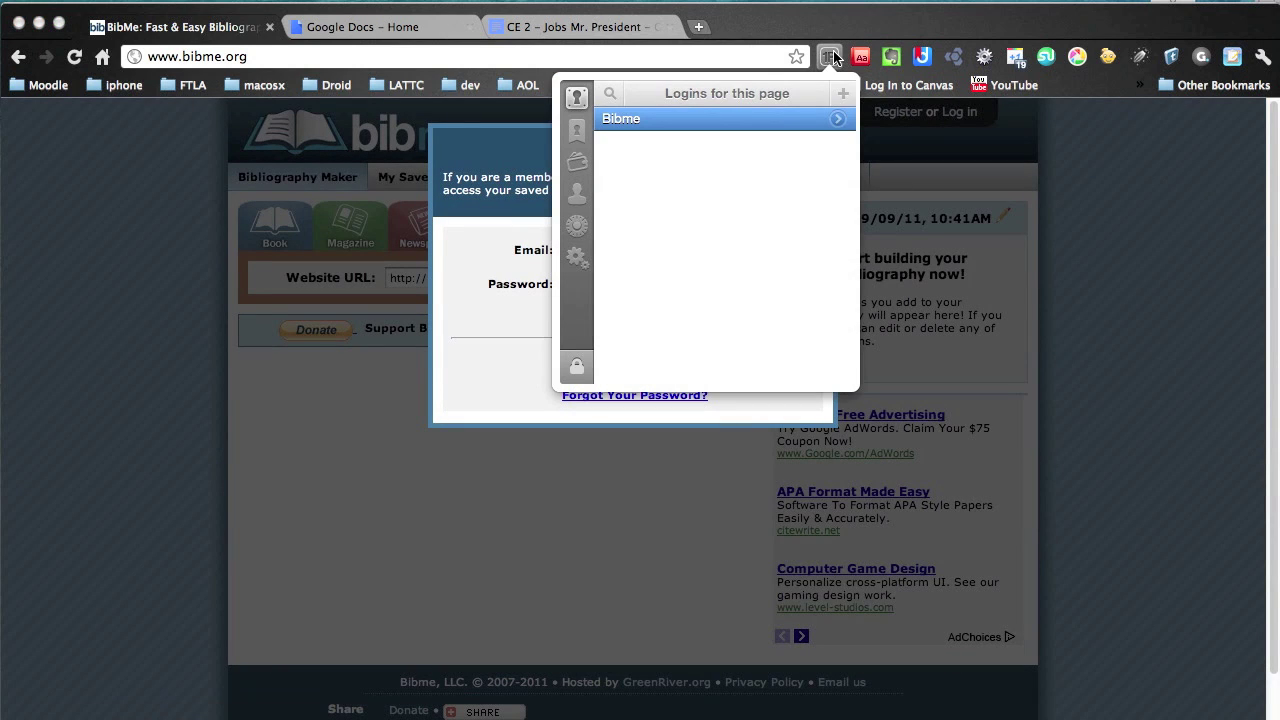
{"action": "left_click", "coordinate": [714, 119]}
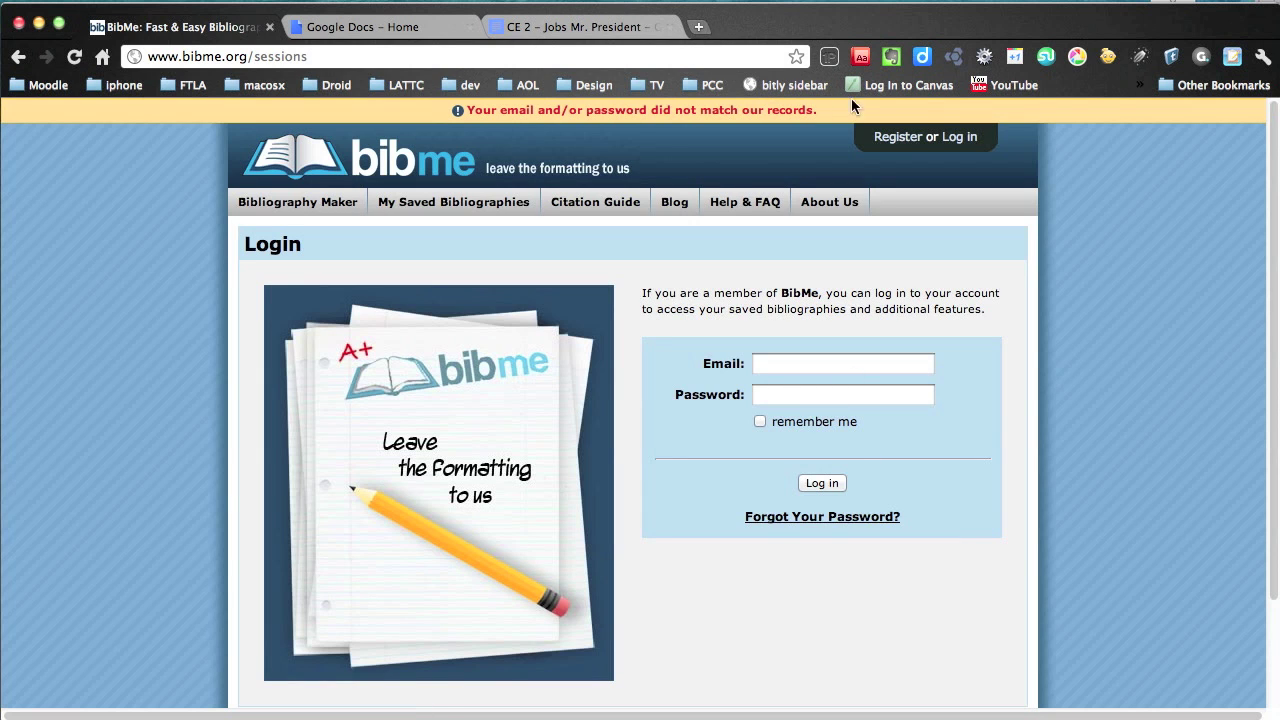
{"action": "left_click", "coordinate": [830, 369]}
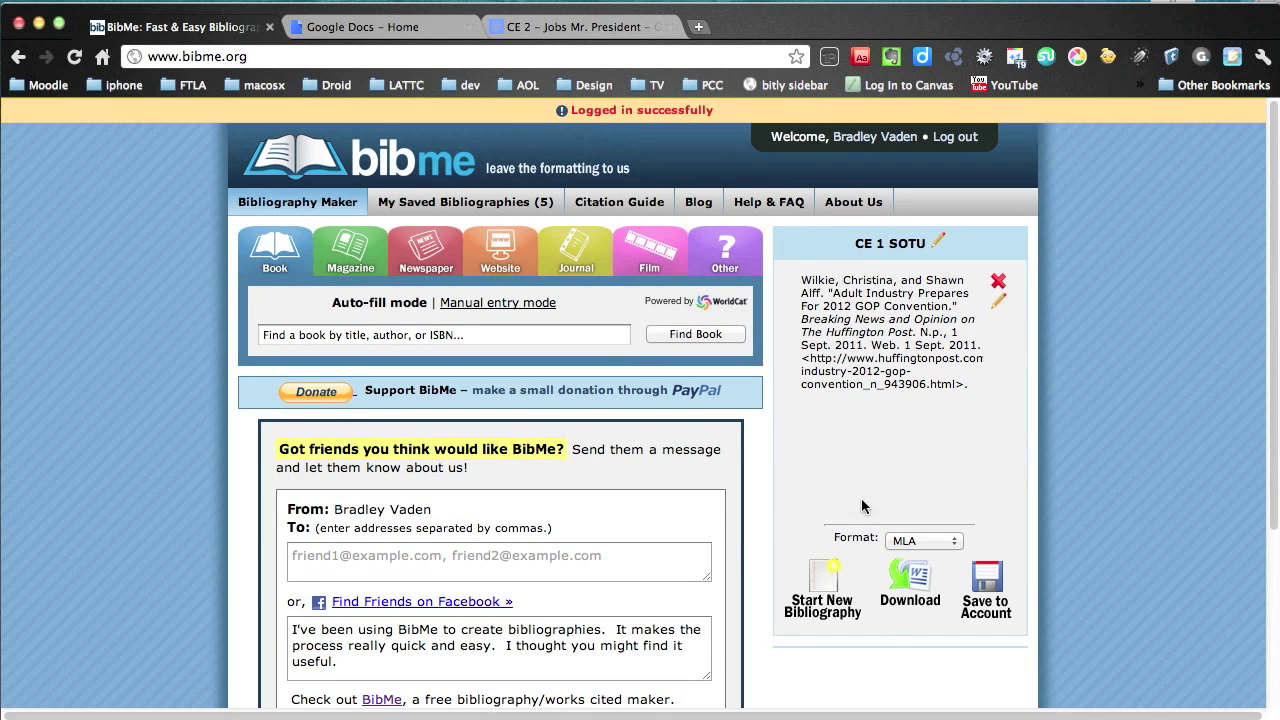
Start a new bibliography and title it "CE 2 - Jobs Mr. President"
{"action": "left_click", "coordinate": [826, 583]}
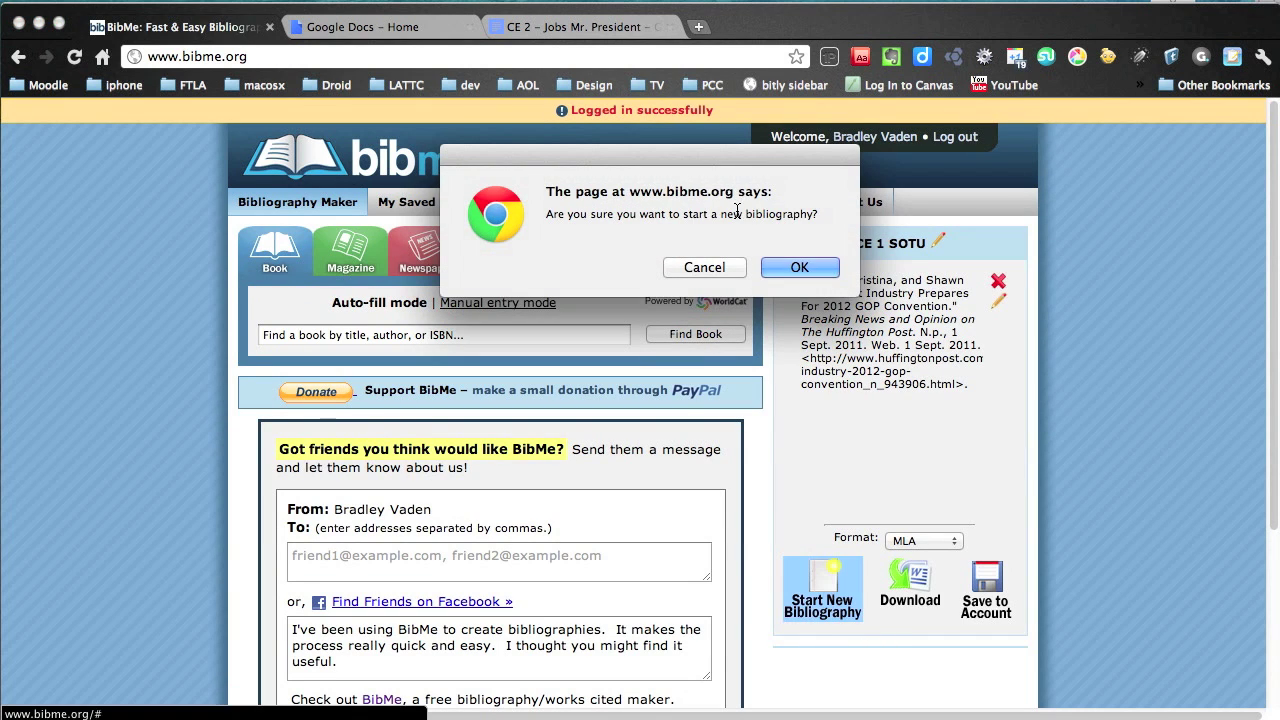
{"action": "left_click", "coordinate": [790, 268]}
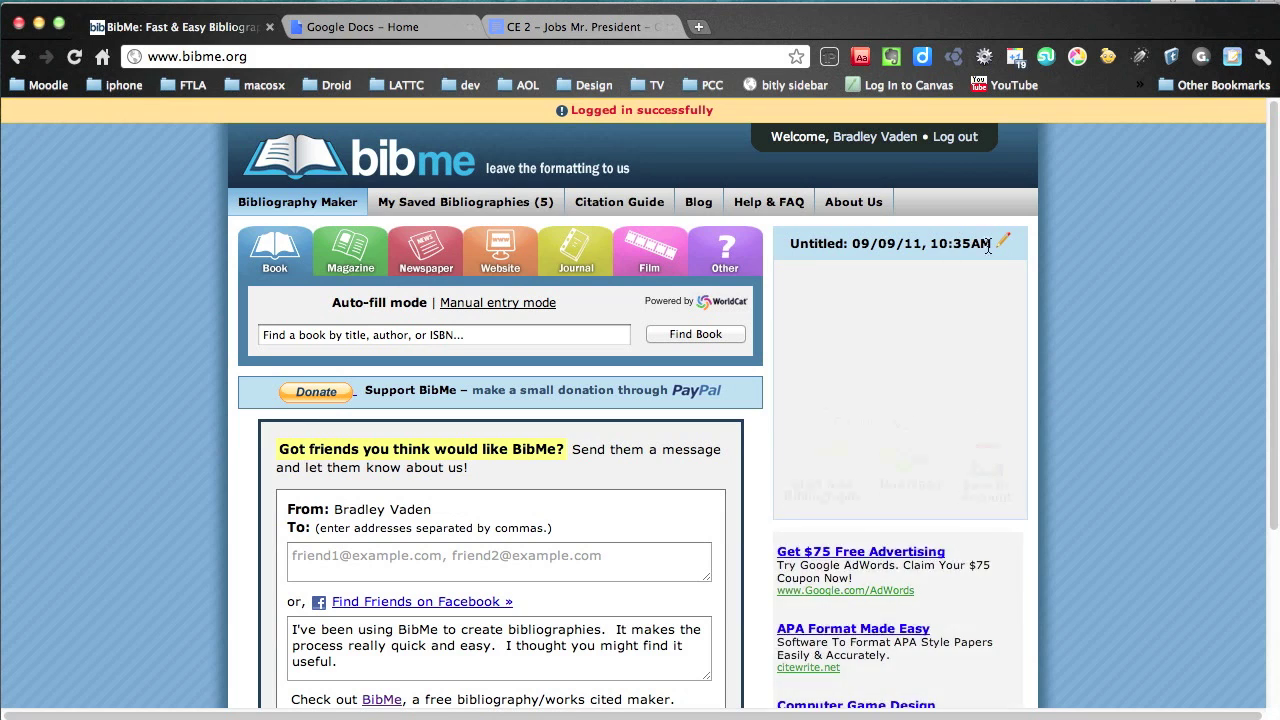
{"action": "left_click", "coordinate": [1003, 246]}
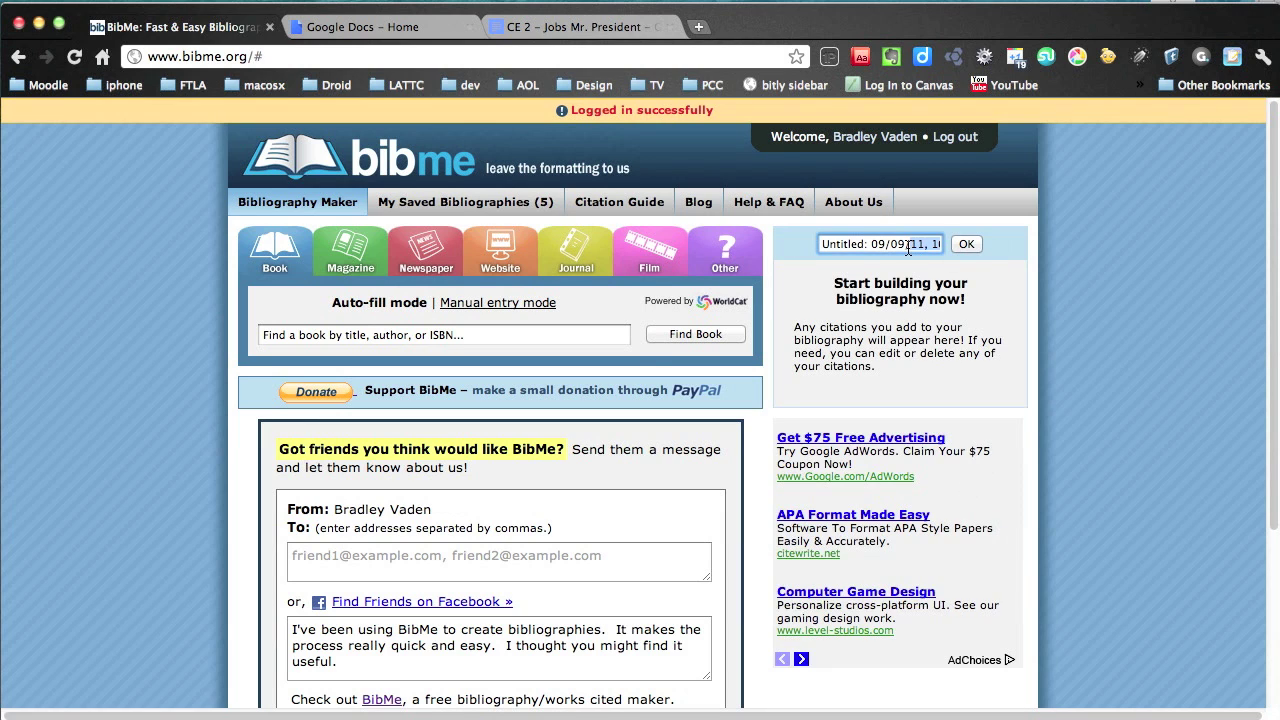
{"action": "key", "text": "super+a"}
{"action": "type", "text": "C"}
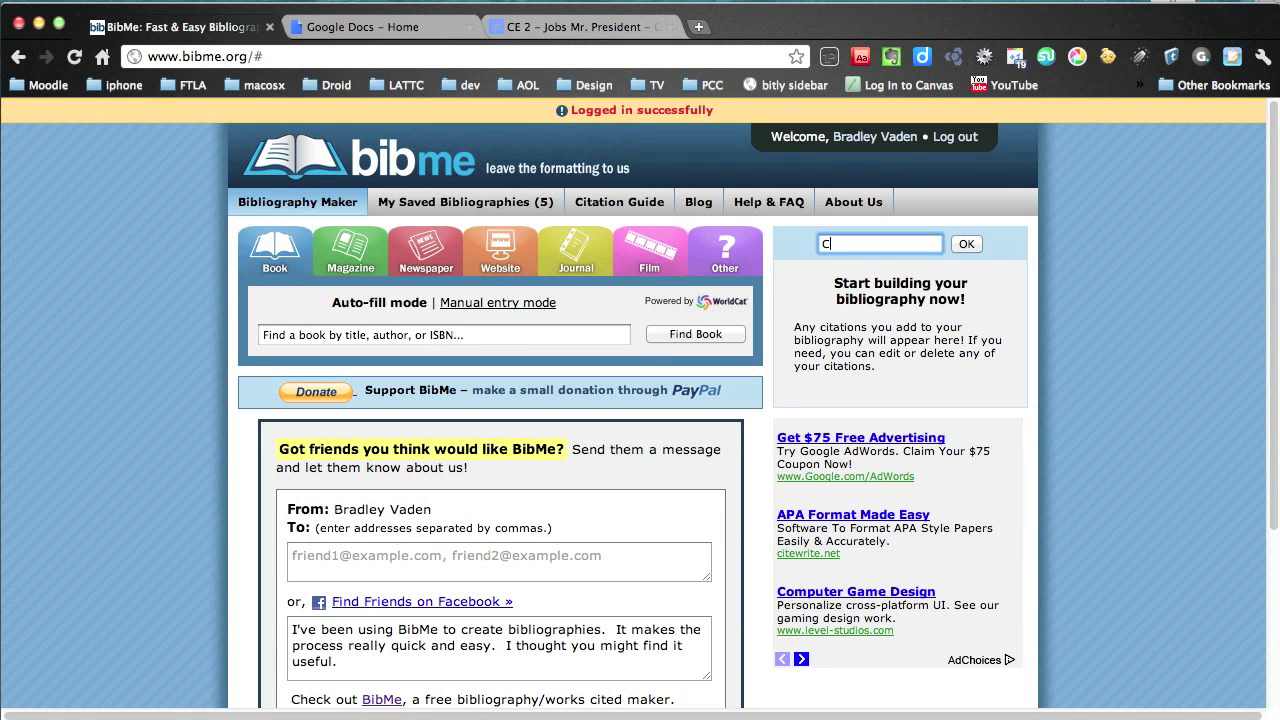
{"action": "type", "text": "E 2 –"}
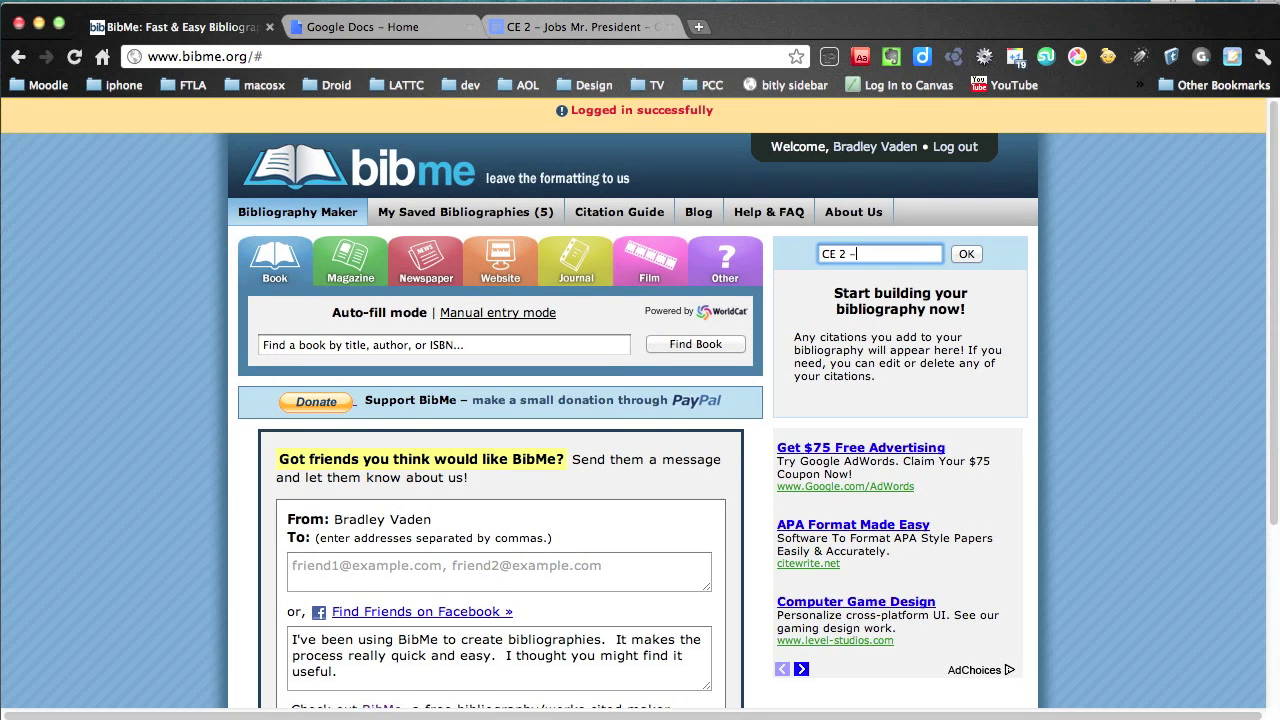
{"action": "type", "text": " Jobs Mr"}
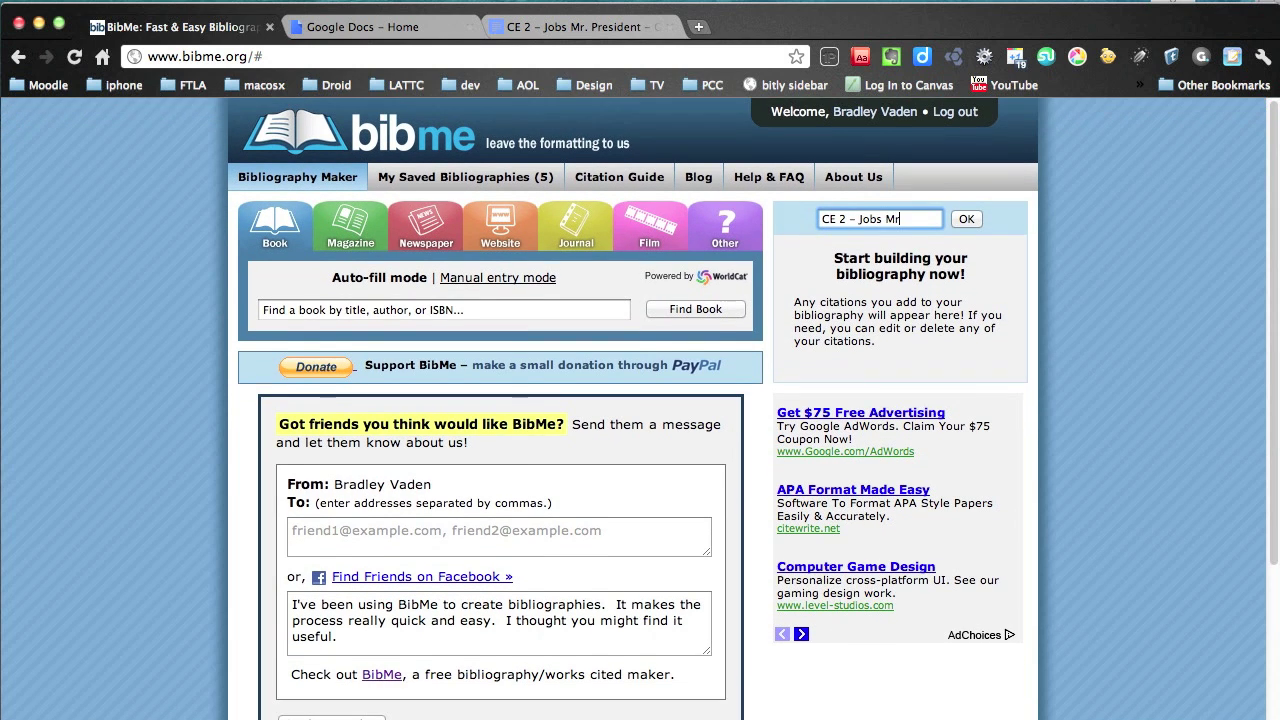
{"action": "type", "text": ". President"}
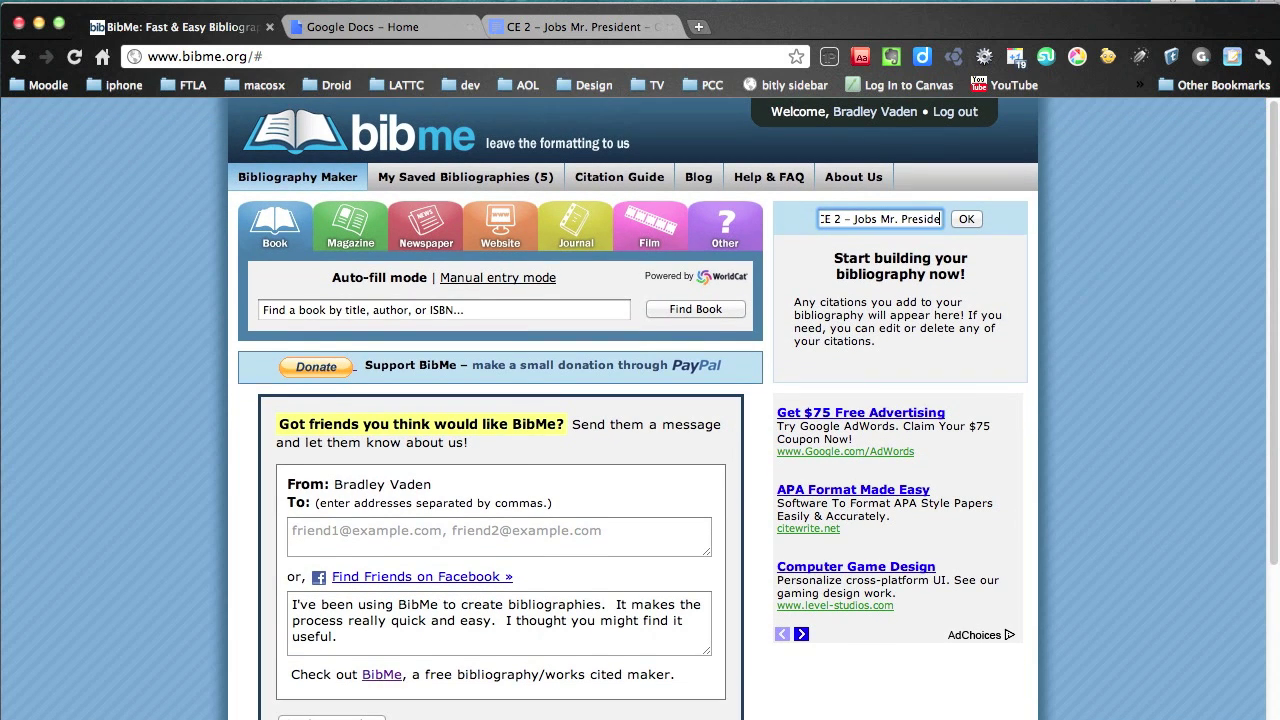
{"action": "left_click", "coordinate": [975, 218]}
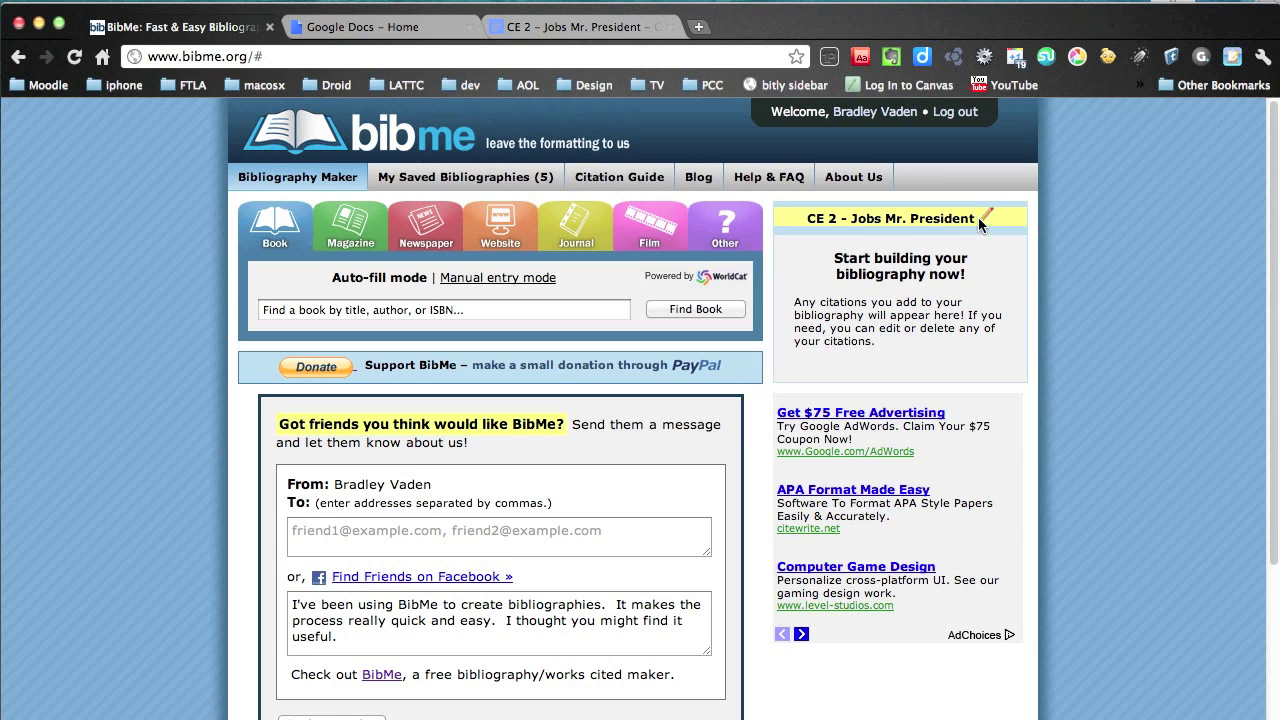
Load the website citation info from the copied White House blog URL
{"action": "left_click", "coordinate": [514, 242]}
{"action": "left_click", "coordinate": [497, 271]}
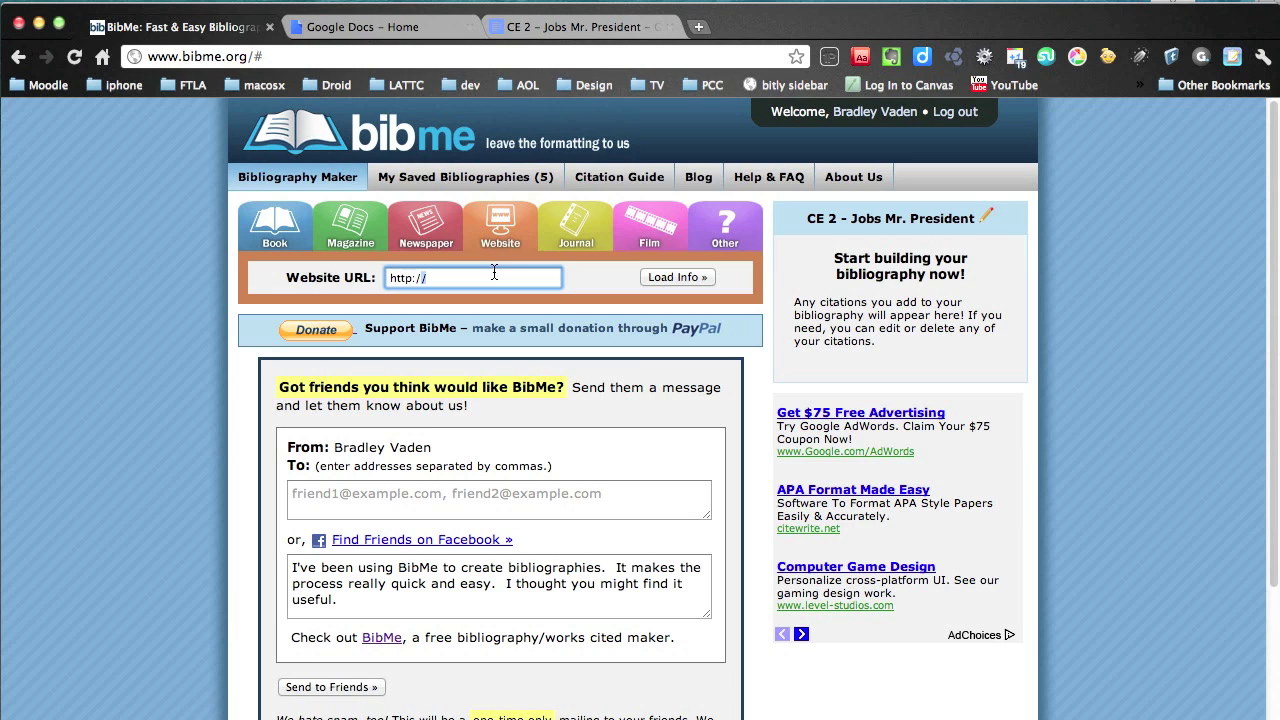
{"action": "triple_click", "coordinate": [494, 272]}
{"action": "key", "text": "super+v"}
{"action": "left_click", "coordinate": [672, 279]}
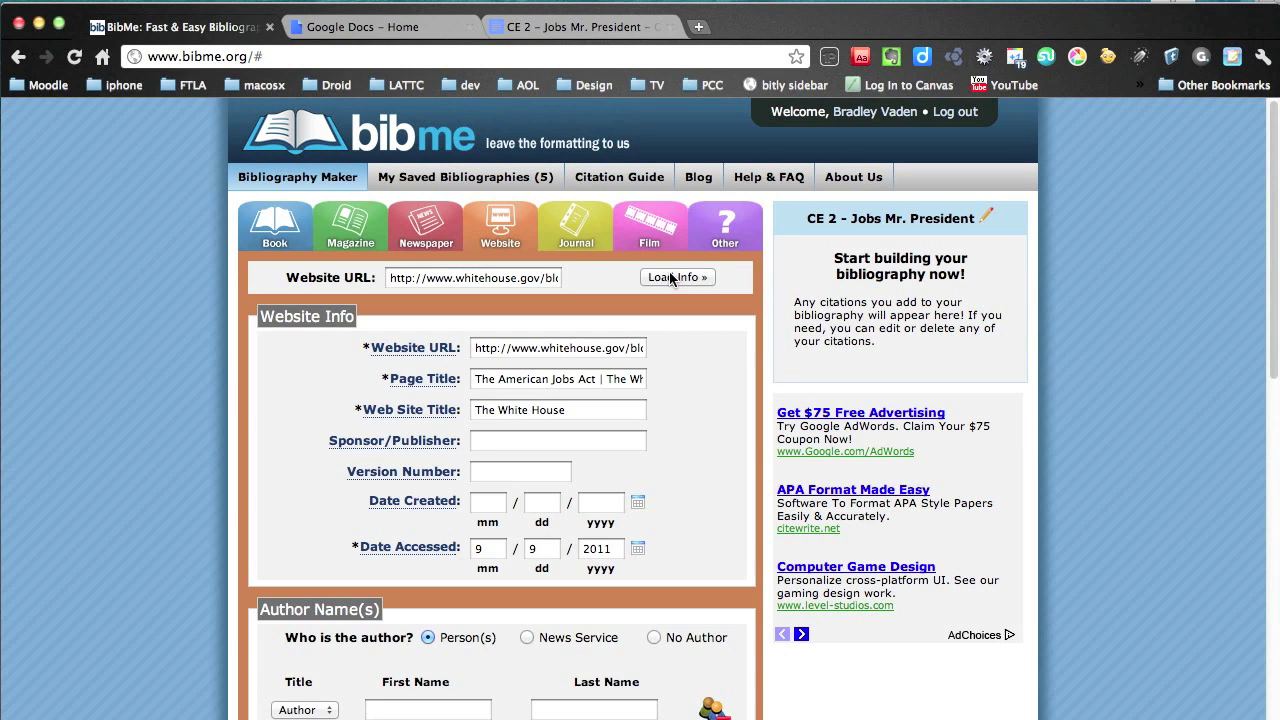
Check the publication date in the Evernote note and set the citation's Date Created to 9/8/2011 in BibMe
{"action": "scroll", "coordinate": [713, 438], "scroll_direction": "down", "scroll_amount": 3}
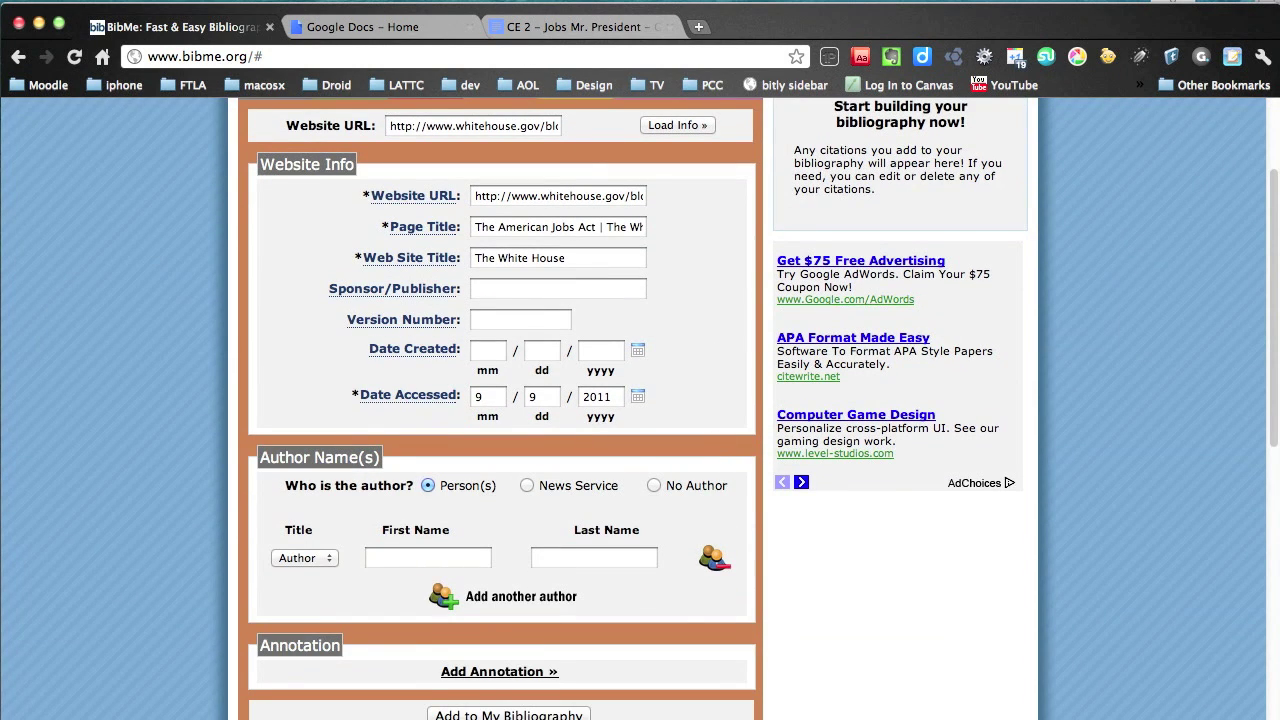
{"action": "left_click", "coordinate": [5, 454]}
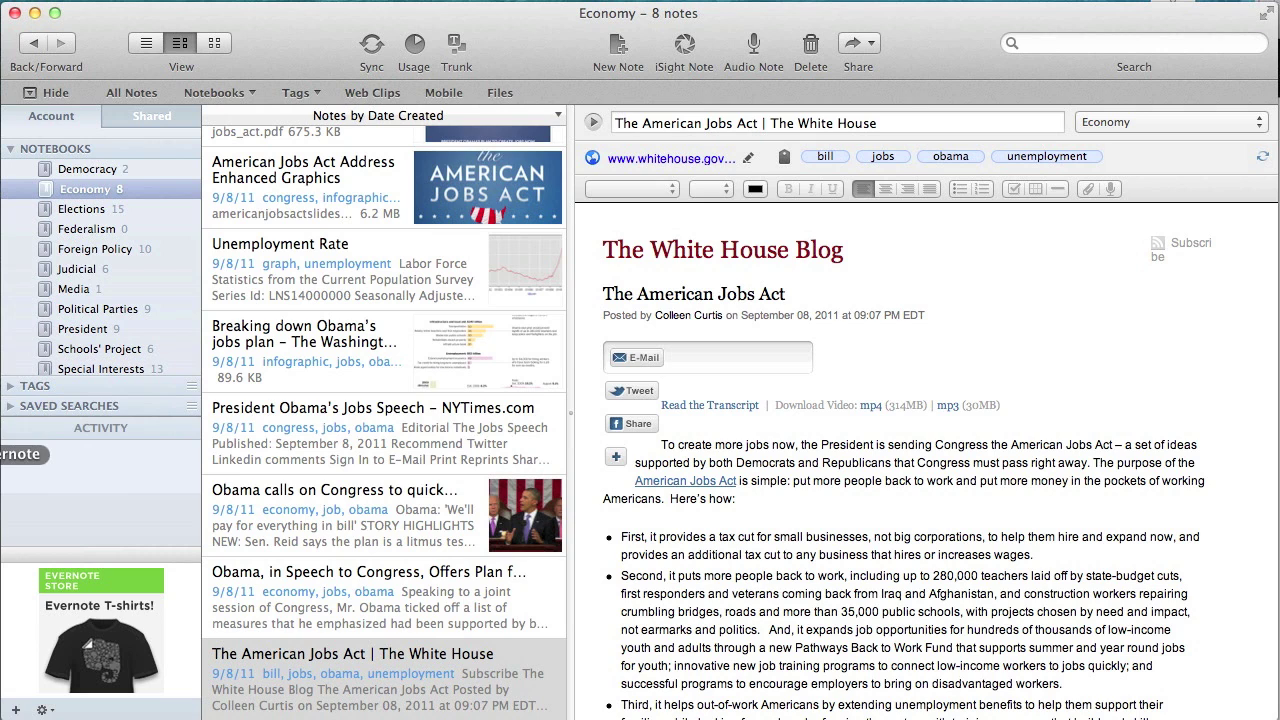
{"action": "left_click", "coordinate": [0, 237]}
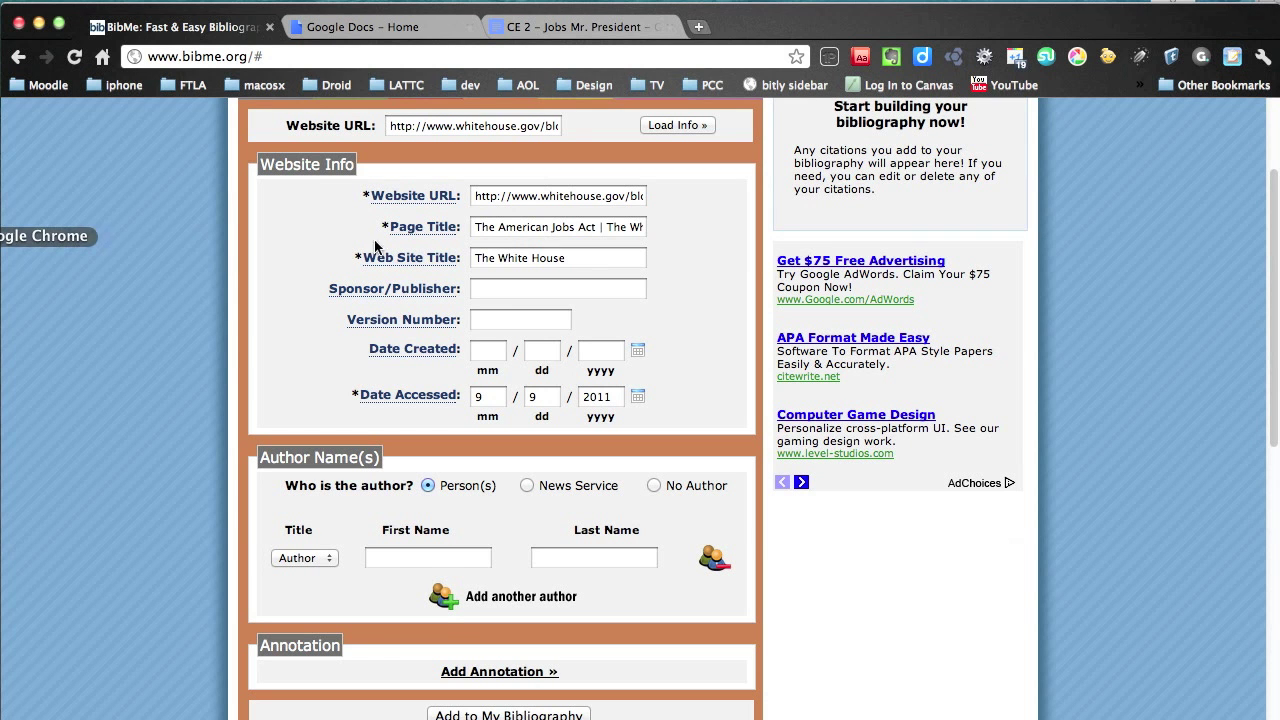
{"action": "left_click", "coordinate": [495, 349]}
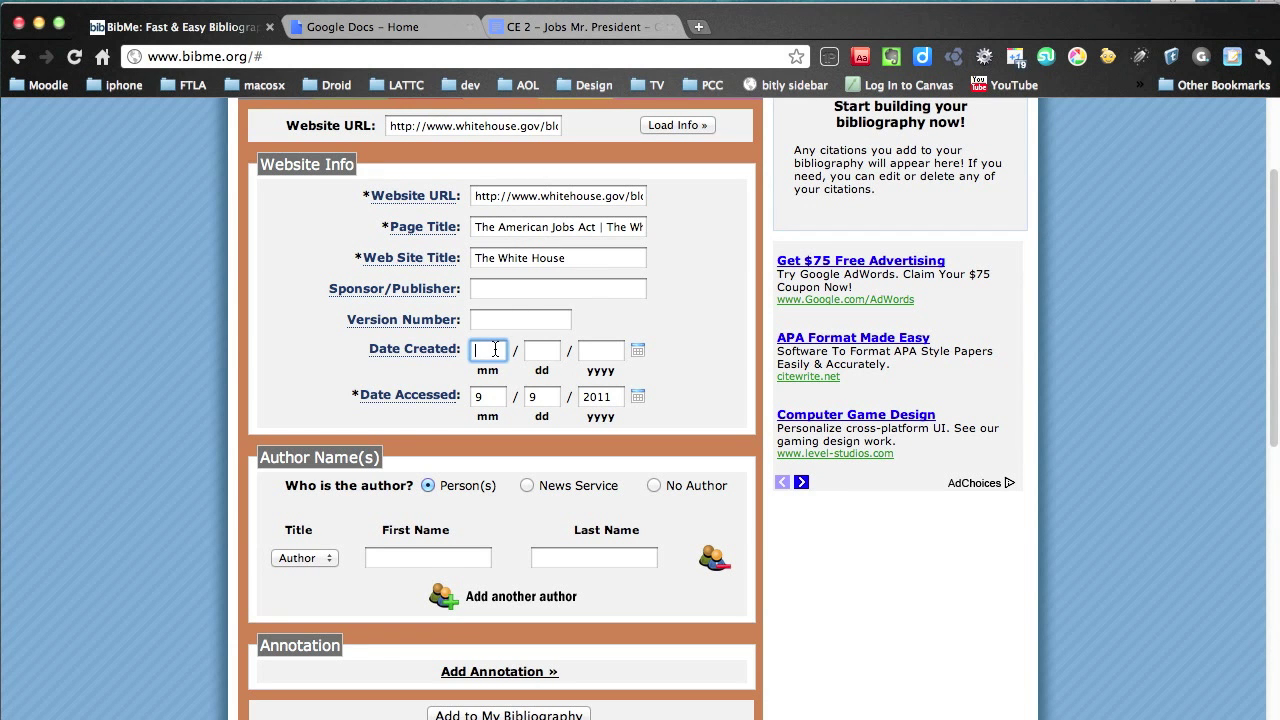
{"action": "key", "text": "Tab"}
{"action": "key", "text": "Tab"}
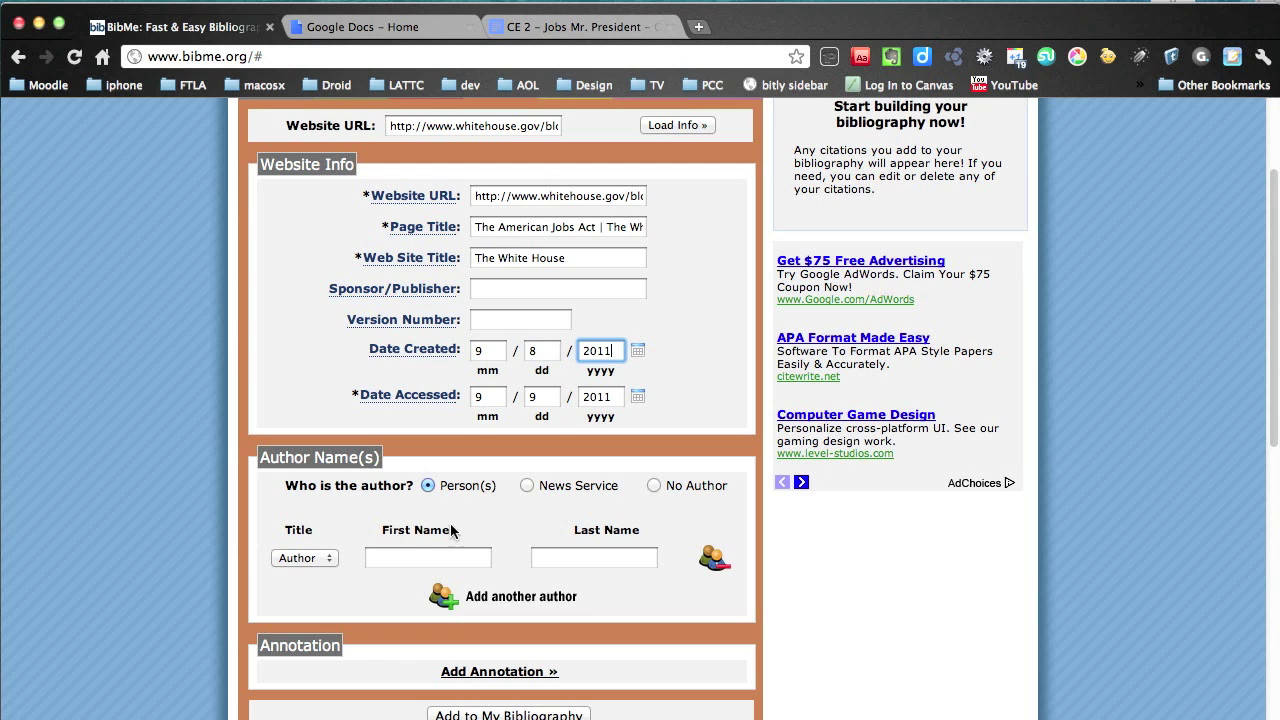
Enter the article author's first and last name and add the website citation to the bibliography
{"action": "left_click", "coordinate": [407, 559]}
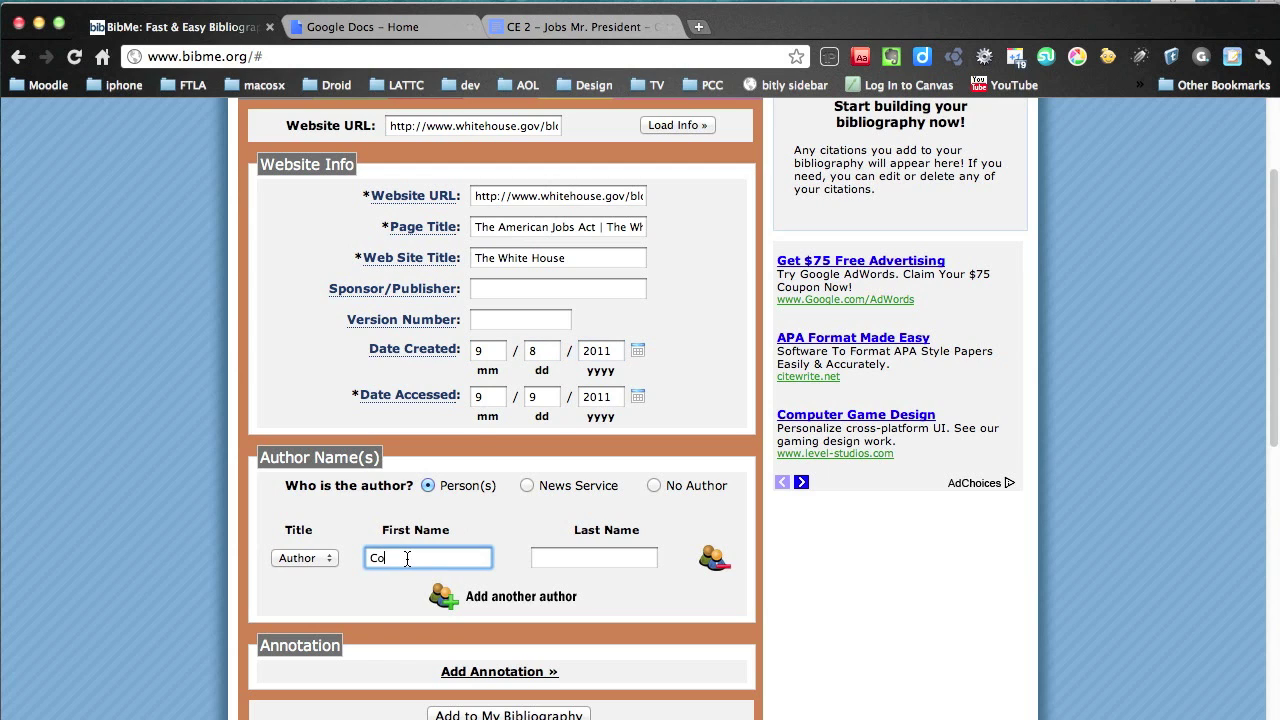
{"action": "type", "text": "Colleen"}
{"action": "left_click", "coordinate": [594, 558]}
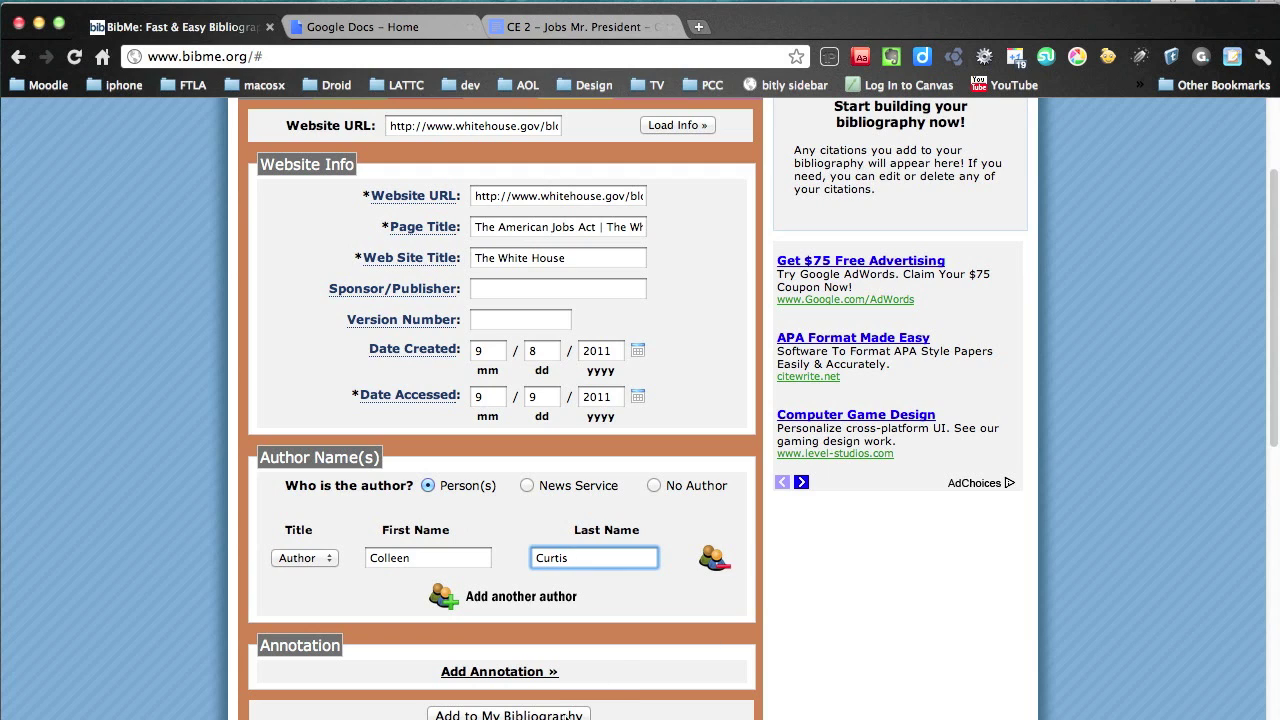
{"action": "left_click", "coordinate": [527, 716]}
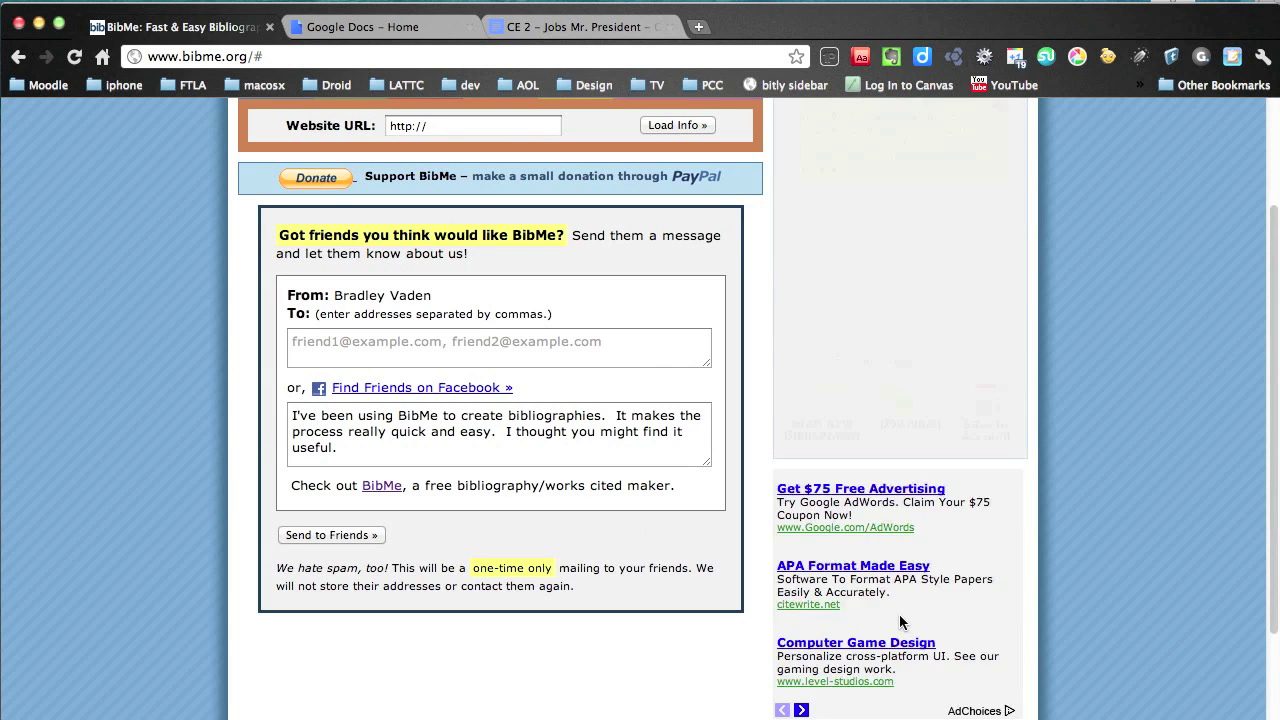
{"action": "scroll", "coordinate": [796, 315], "scroll_direction": "up", "scroll_amount": 3}
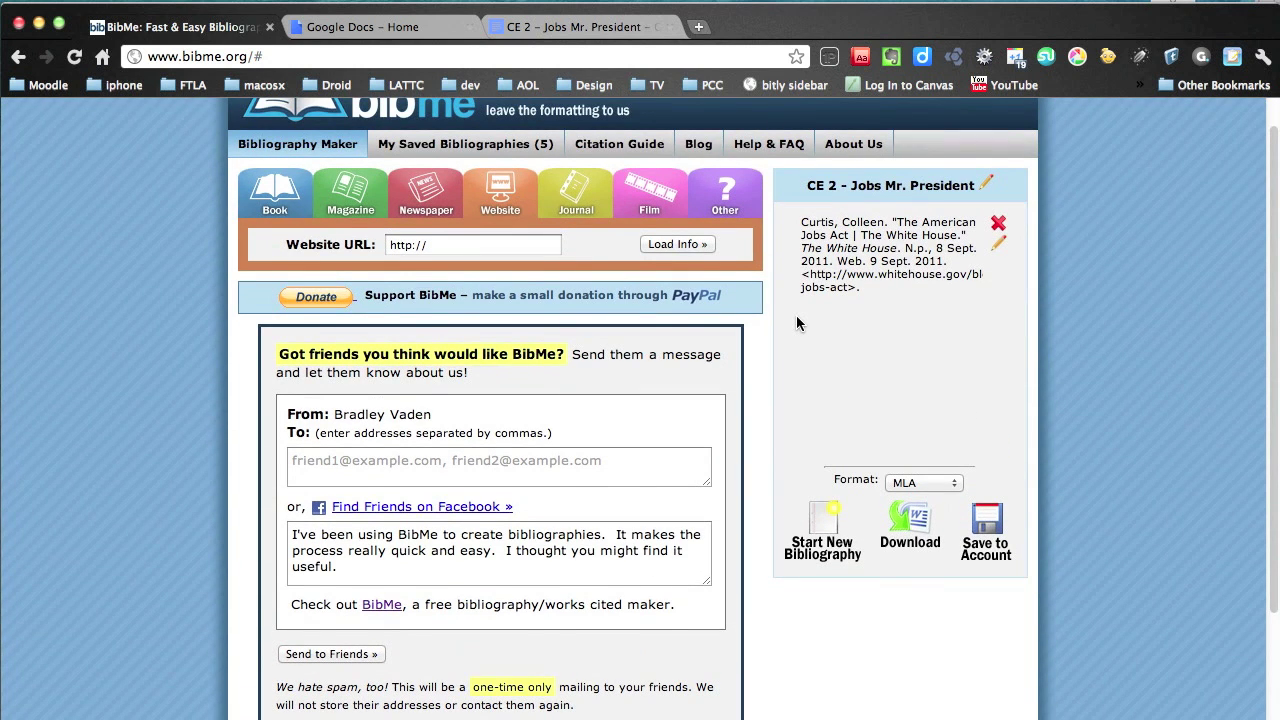
Switch to Evernote, open the source page of the "Obama, in Speech to Congress, Offers Plan for Economy" note, and copy its URL
{"action": "scroll", "coordinate": [568, 489], "scroll_direction": "down", "scroll_amount": 3}
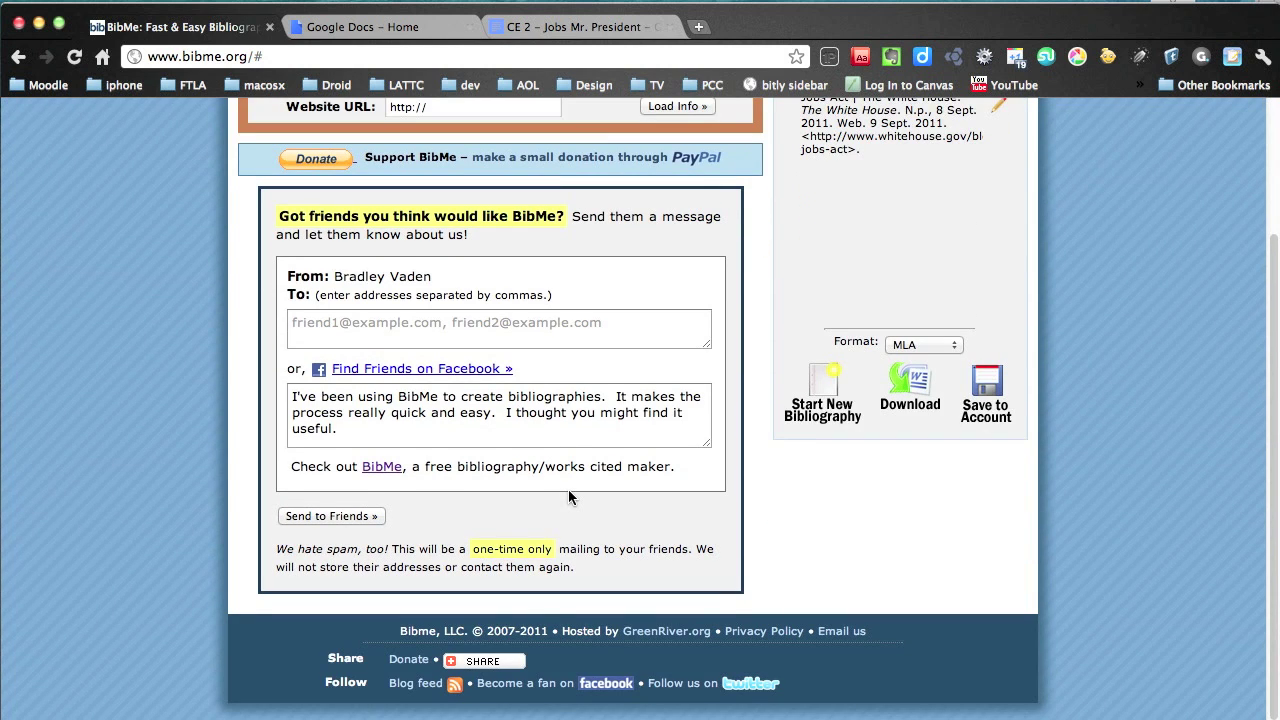
{"action": "scroll", "coordinate": [568, 497], "scroll_direction": "up", "scroll_amount": 3}
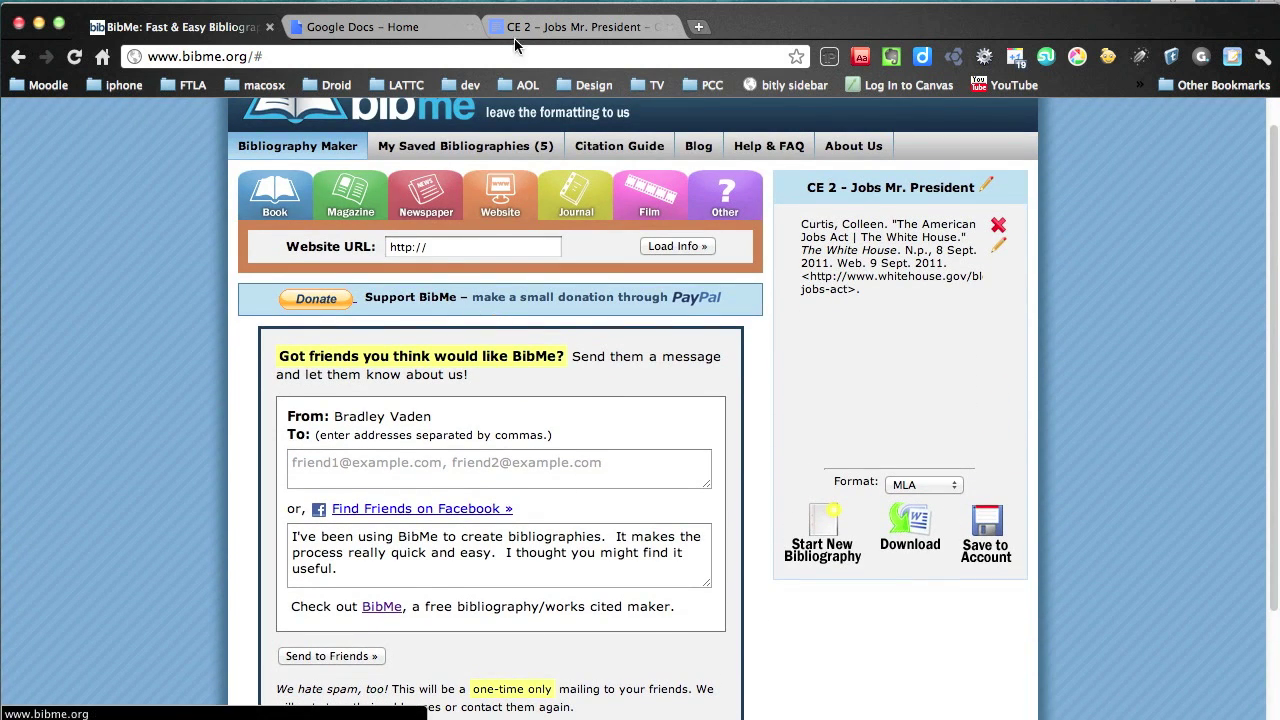
{"action": "left_click", "coordinate": [3, 455]}
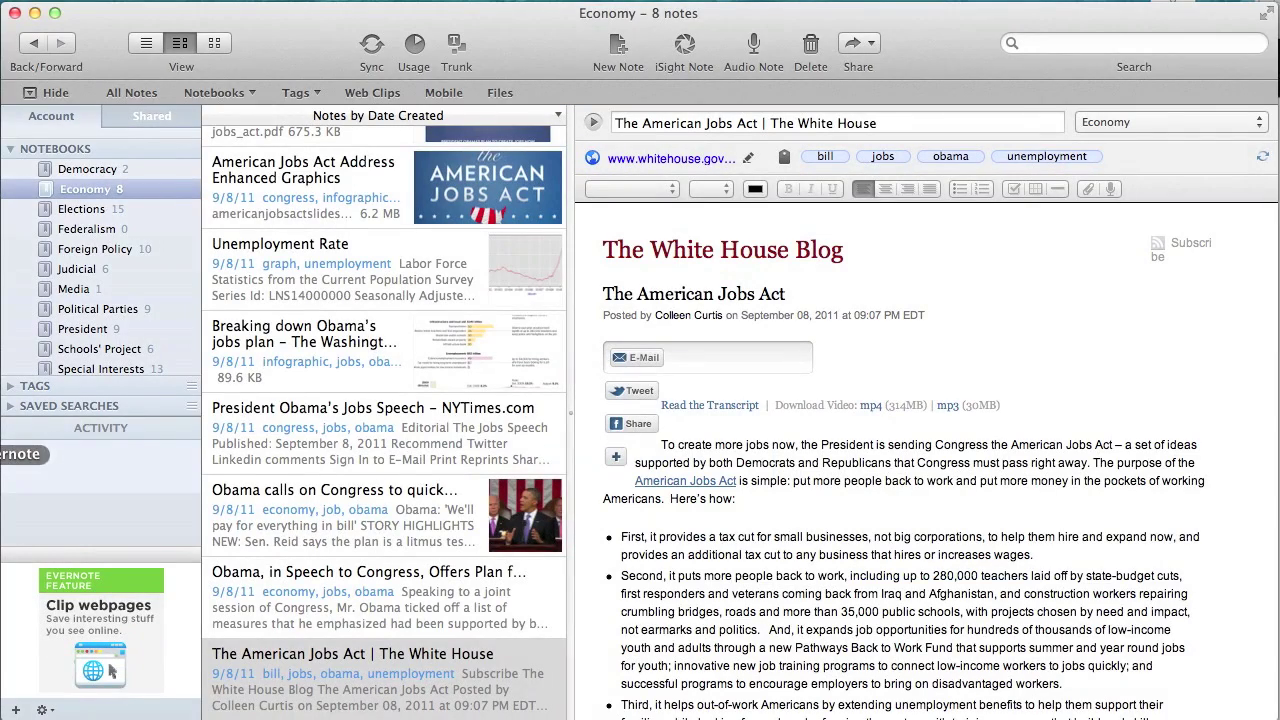
{"action": "left_click", "coordinate": [377, 600]}
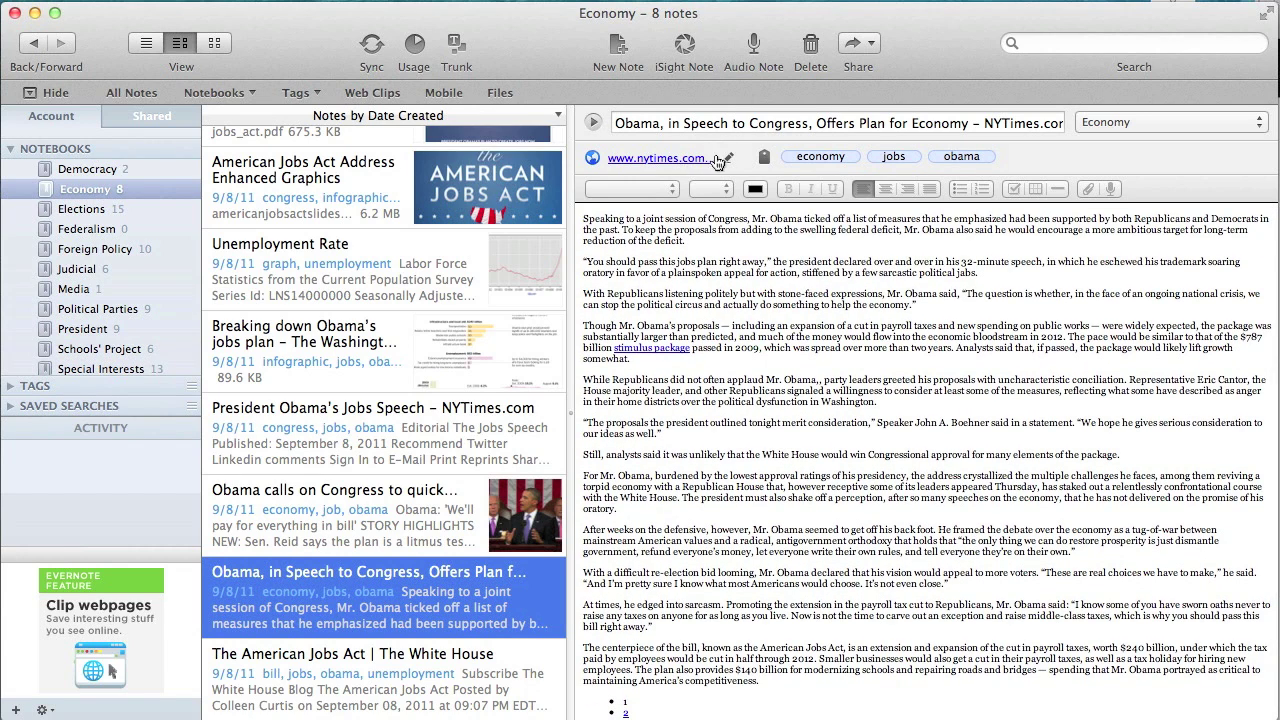
{"action": "scroll", "coordinate": [841, 502], "scroll_direction": "down", "scroll_amount": 2}
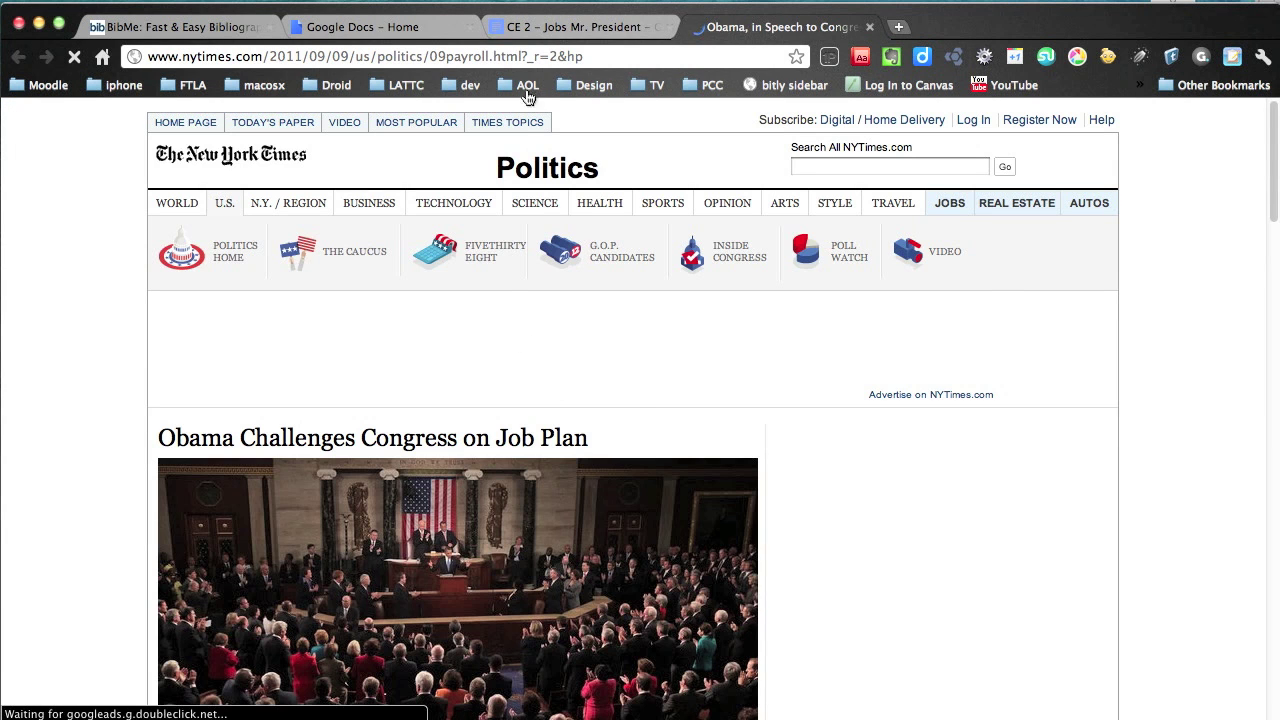
{"action": "left_click", "coordinate": [450, 56]}
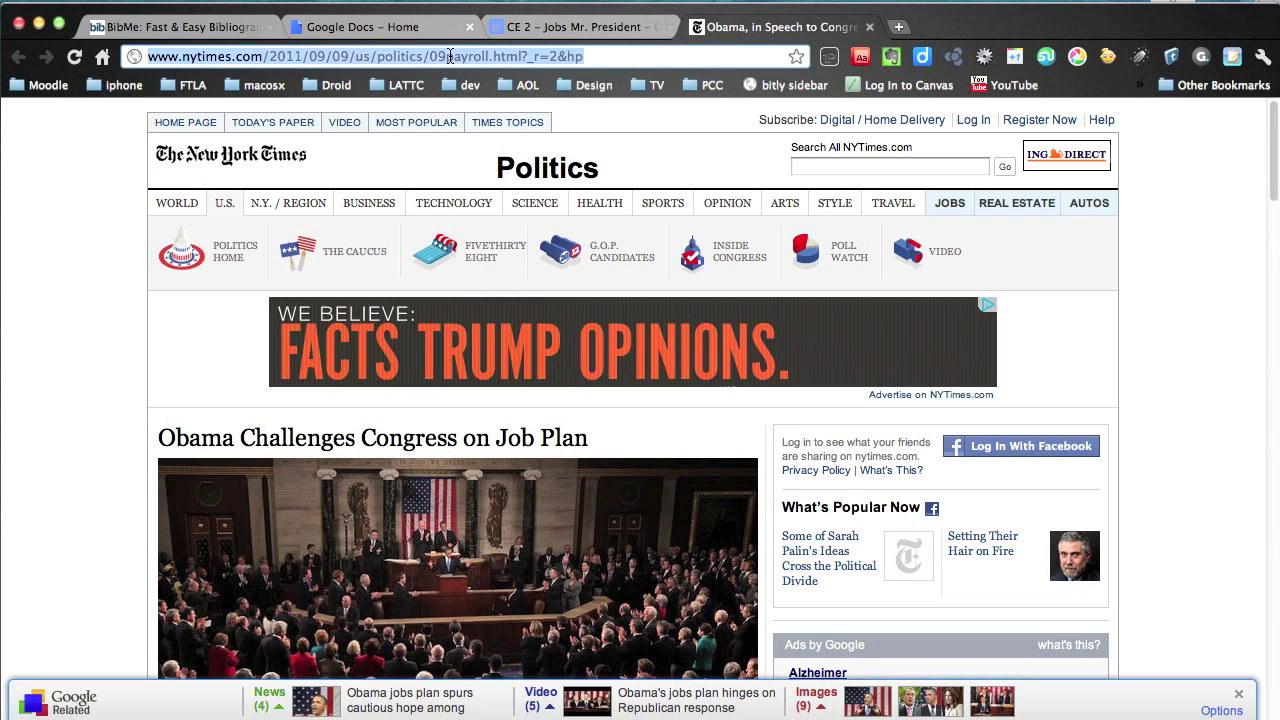
Start a manual online newspaper citation in BibMe with the name New York Times and location New York, NY, United States/Canada
{"action": "left_click", "coordinate": [180, 27]}
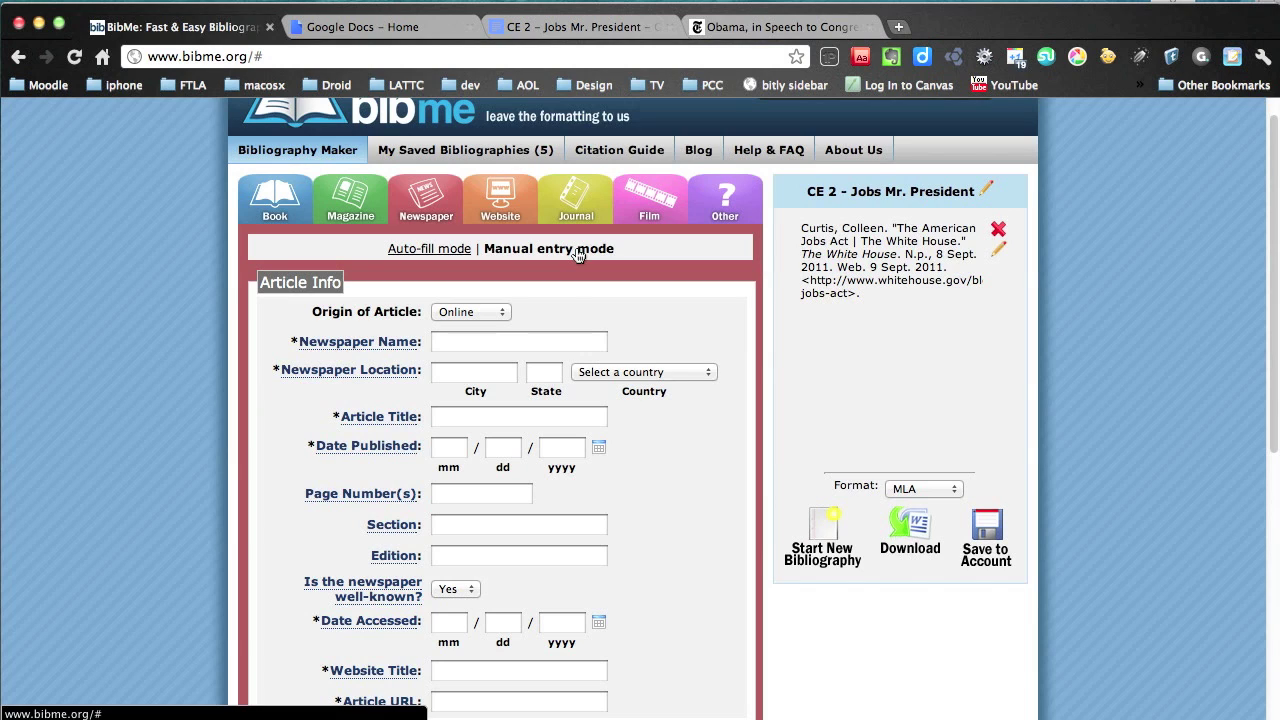
{"action": "left_click", "coordinate": [448, 350]}
{"action": "type", "text": "New"}
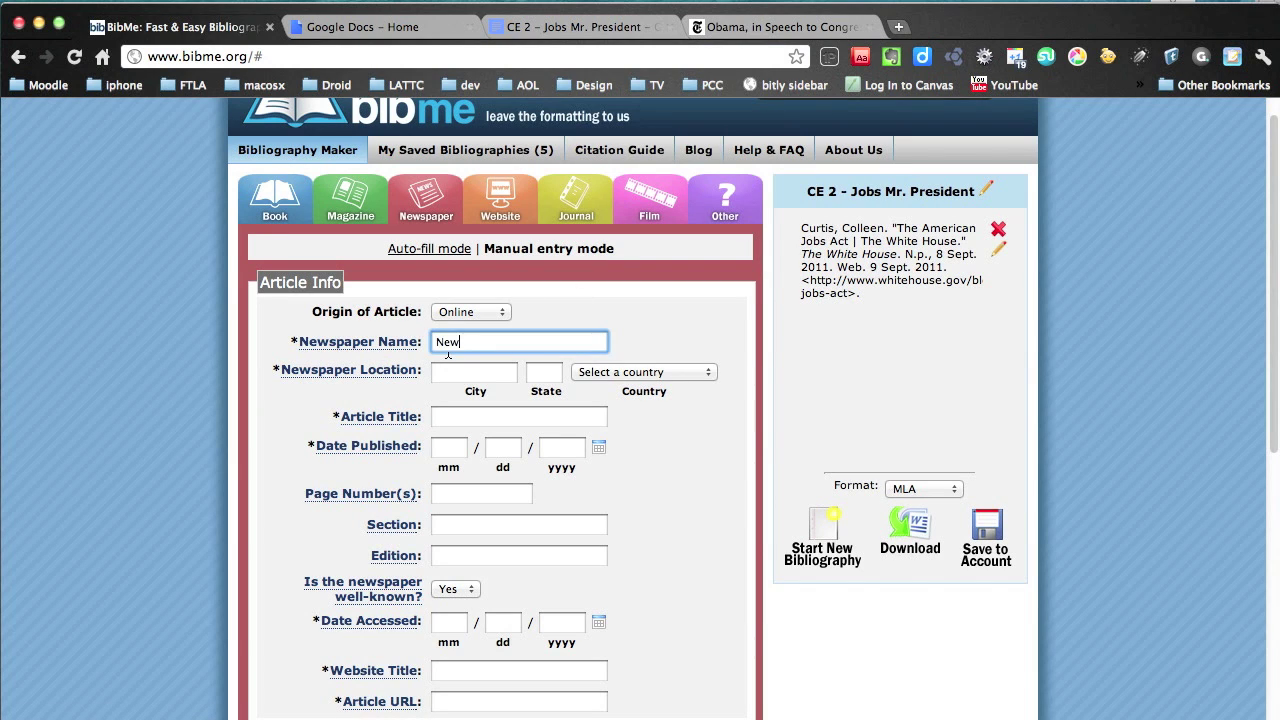
{"action": "type", "text": " York Times"}
{"action": "left_click", "coordinate": [474, 372]}
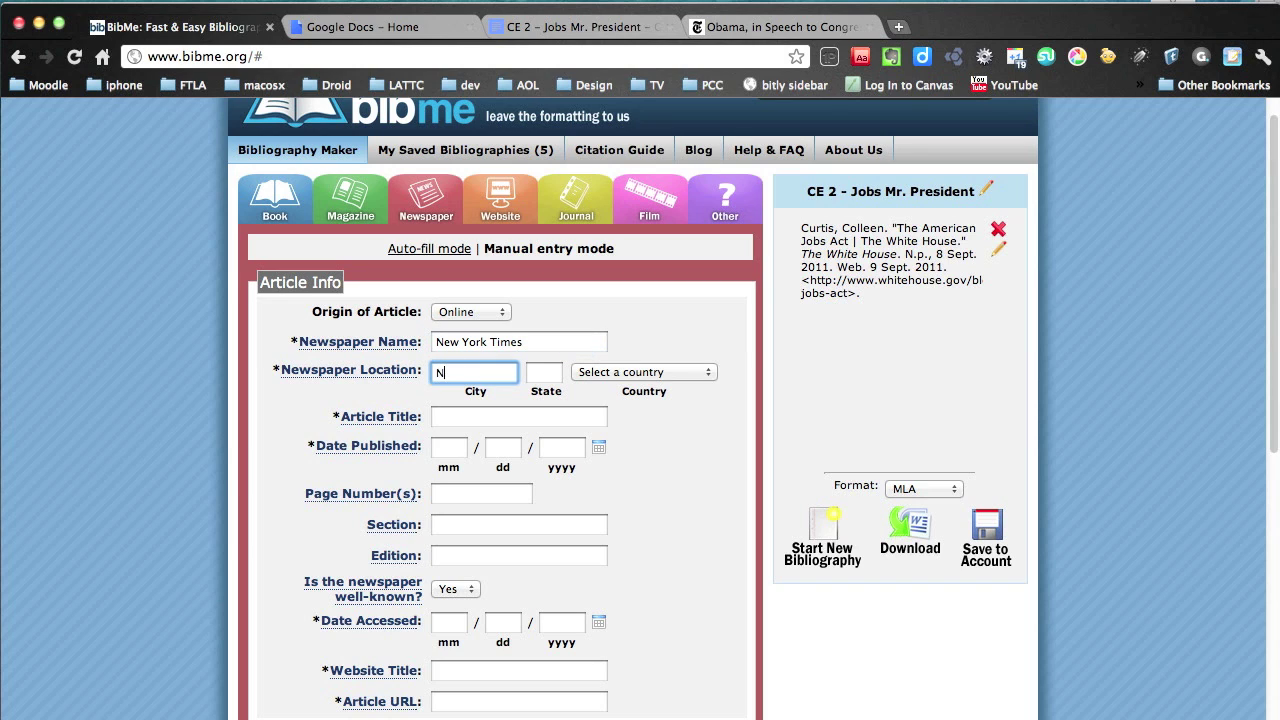
{"action": "type", "text": "New York"}
{"action": "left_click", "coordinate": [544, 372]}
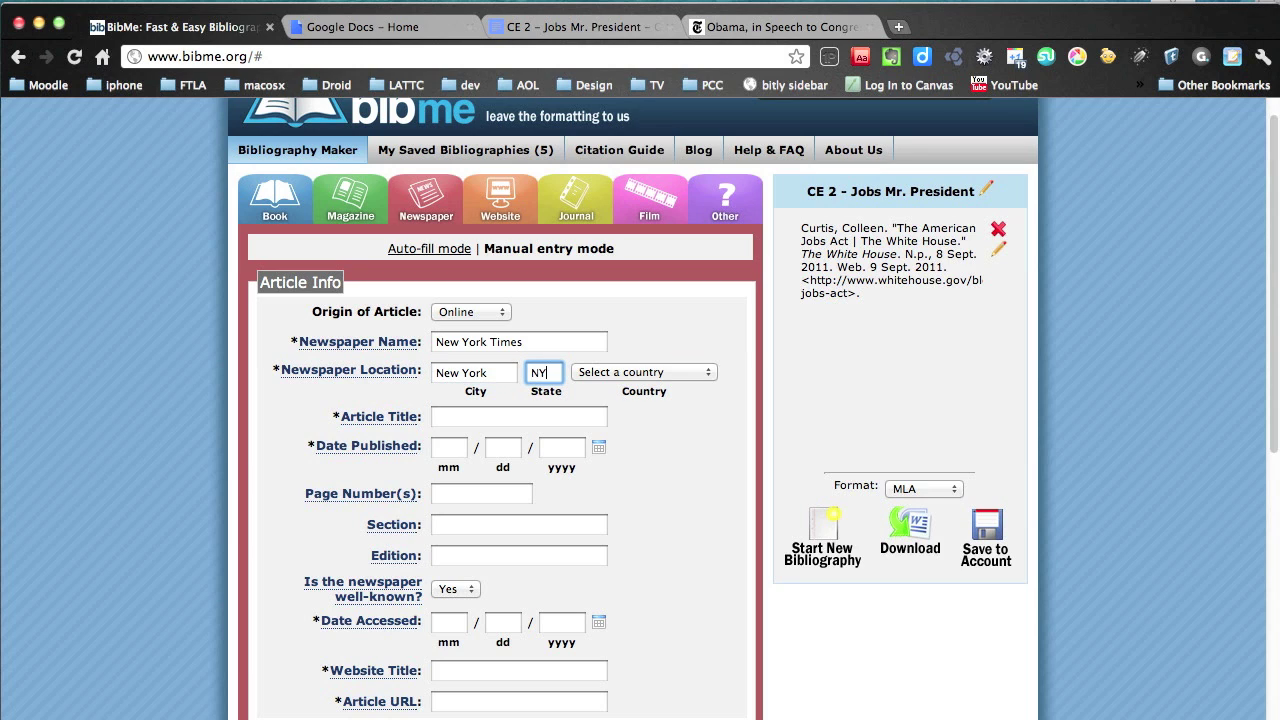
{"action": "key", "text": "Tab"}
{"action": "key", "text": "u"}
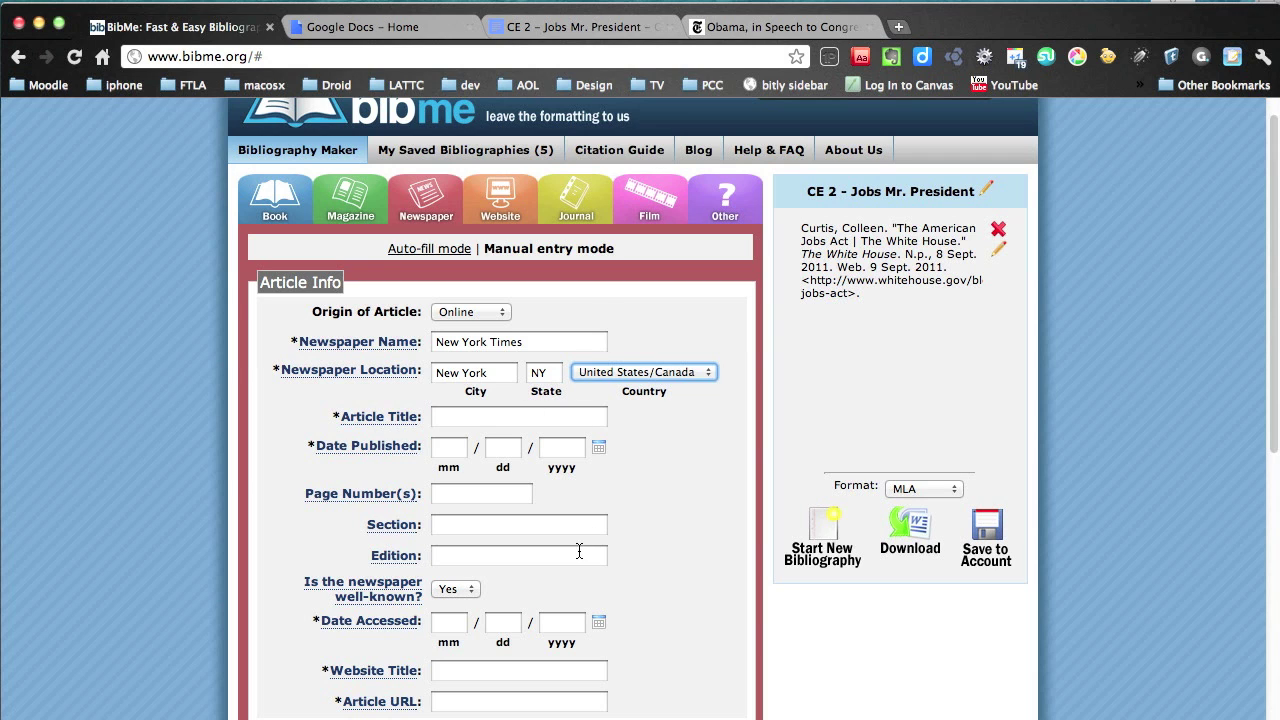
Paste the copied address as the Article URL and set Date Accessed to 09/08/2011
{"action": "scroll", "coordinate": [639, 600], "scroll_direction": "down", "scroll_amount": 1}
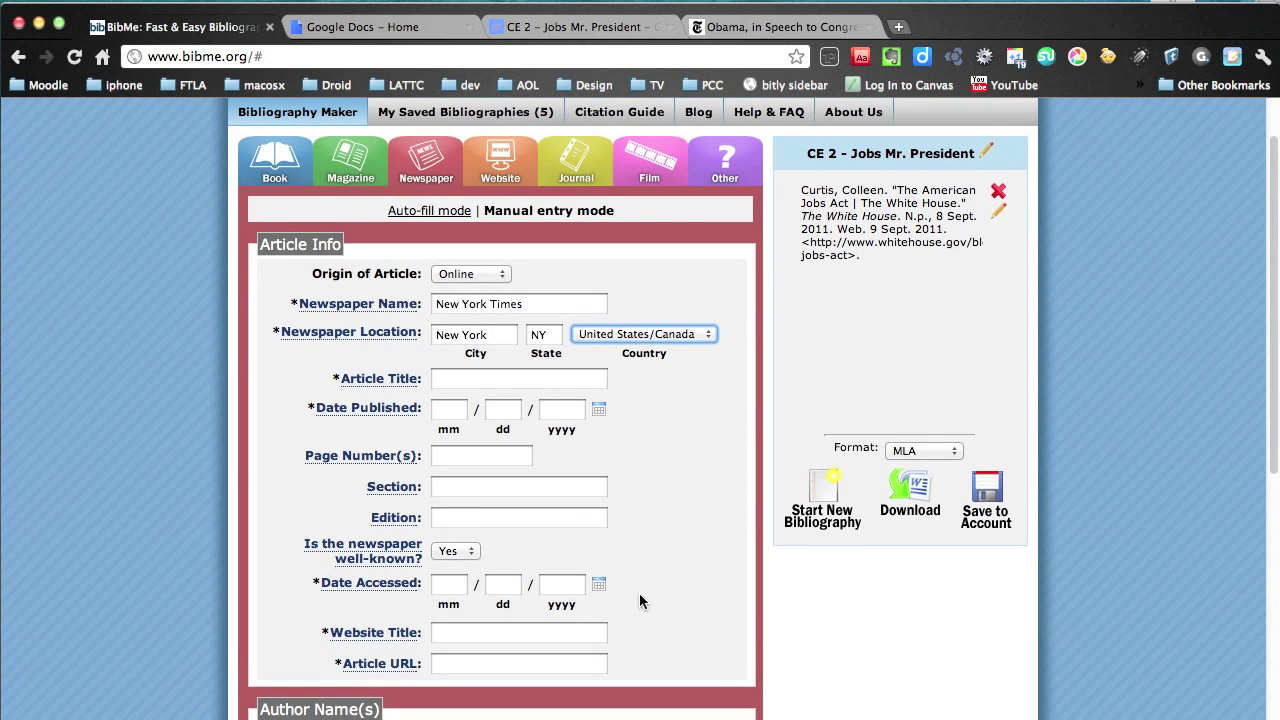
{"action": "left_click", "coordinate": [527, 665]}
{"action": "key", "text": "super+v"}
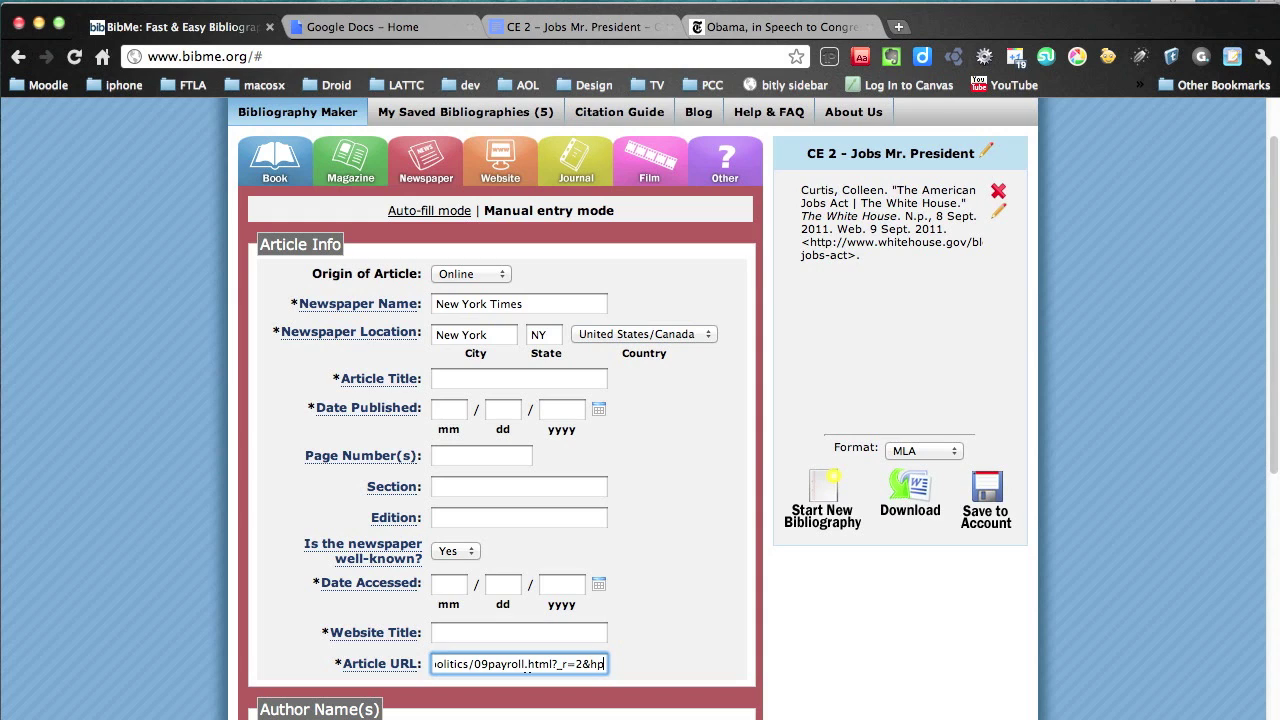
{"action": "left_click", "coordinate": [447, 586]}
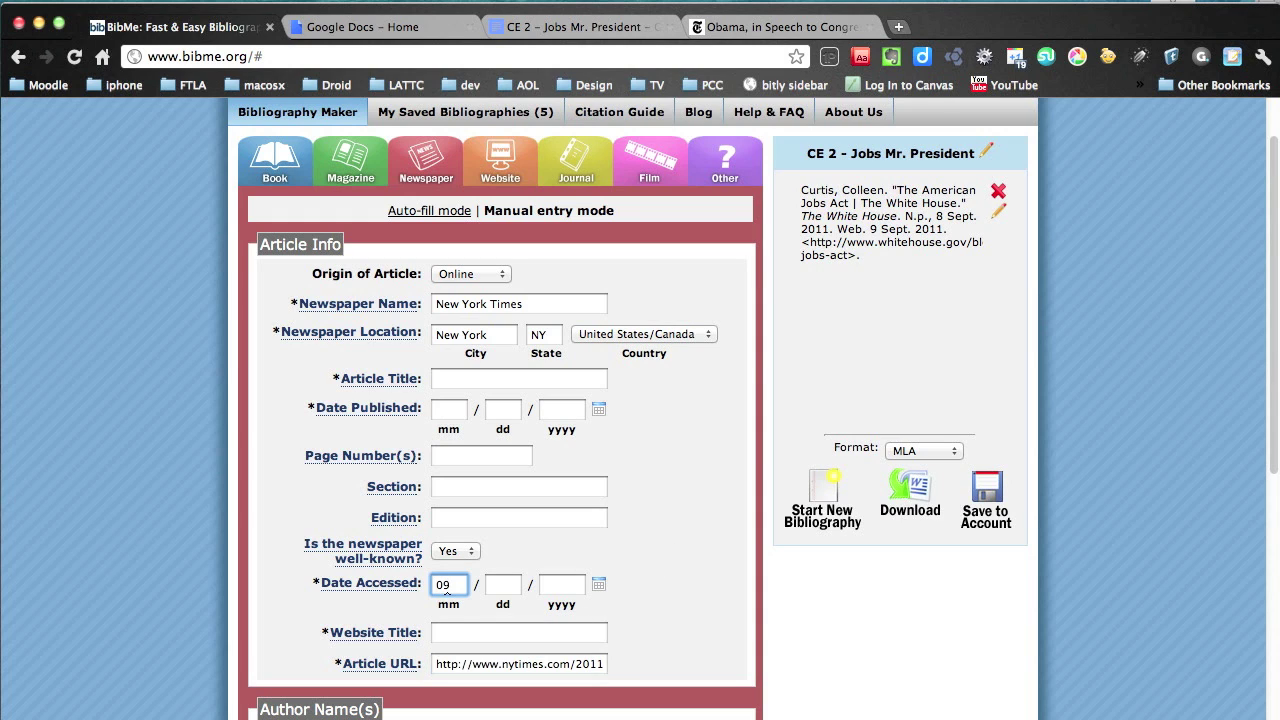
{"action": "type", "text": "08"}
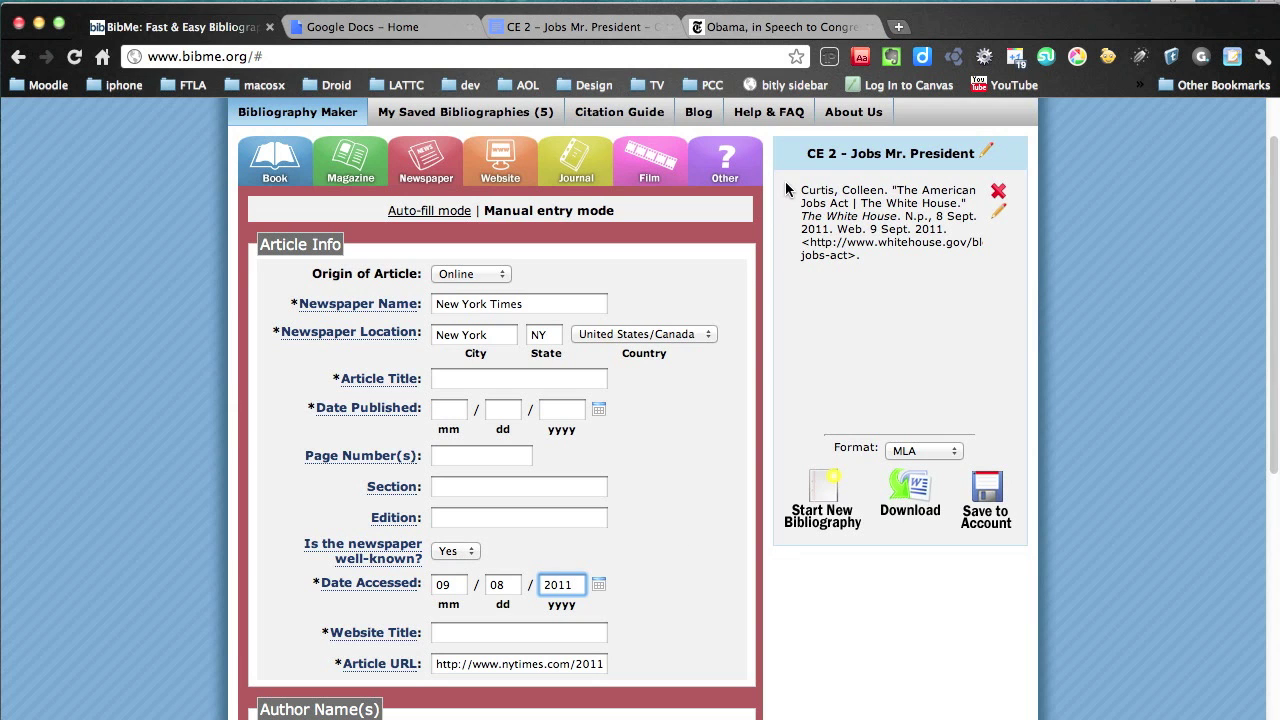
Copy the headline "Obama Challenges Congress on Job Plan" from the article page into the citation's Article Title
{"action": "left_click", "coordinate": [779, 32]}
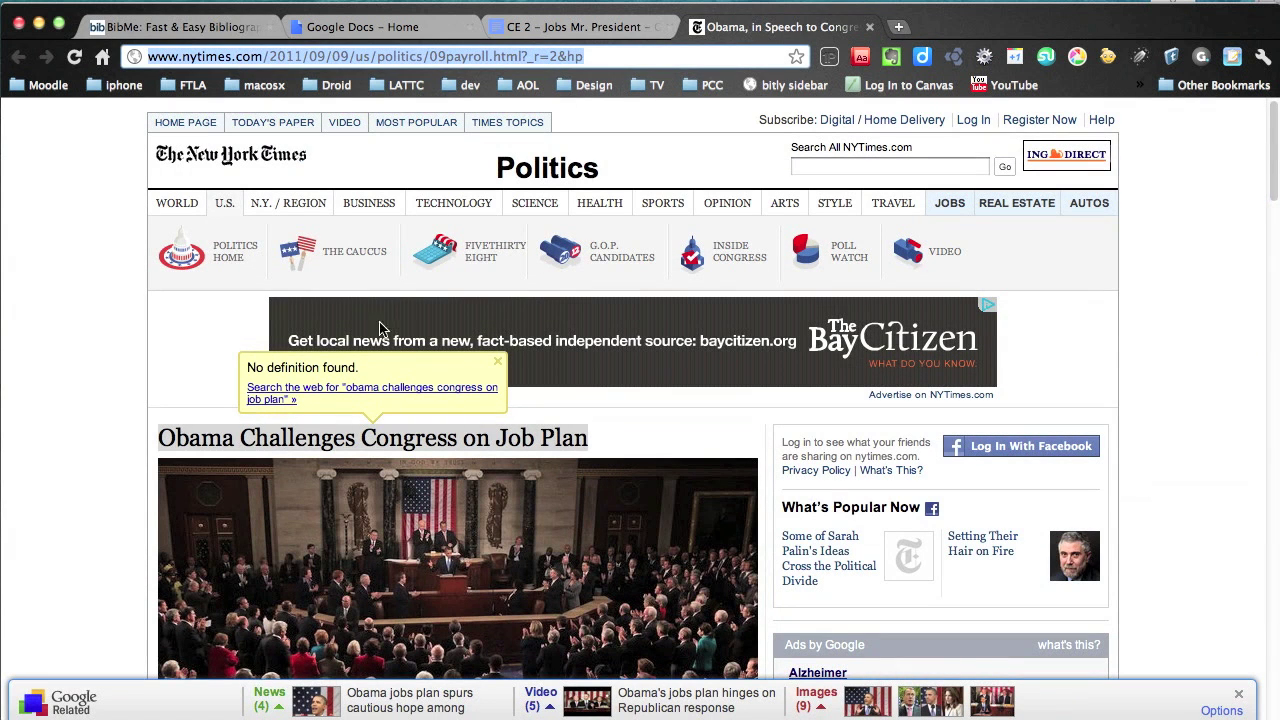
{"action": "left_click", "coordinate": [596, 436]}
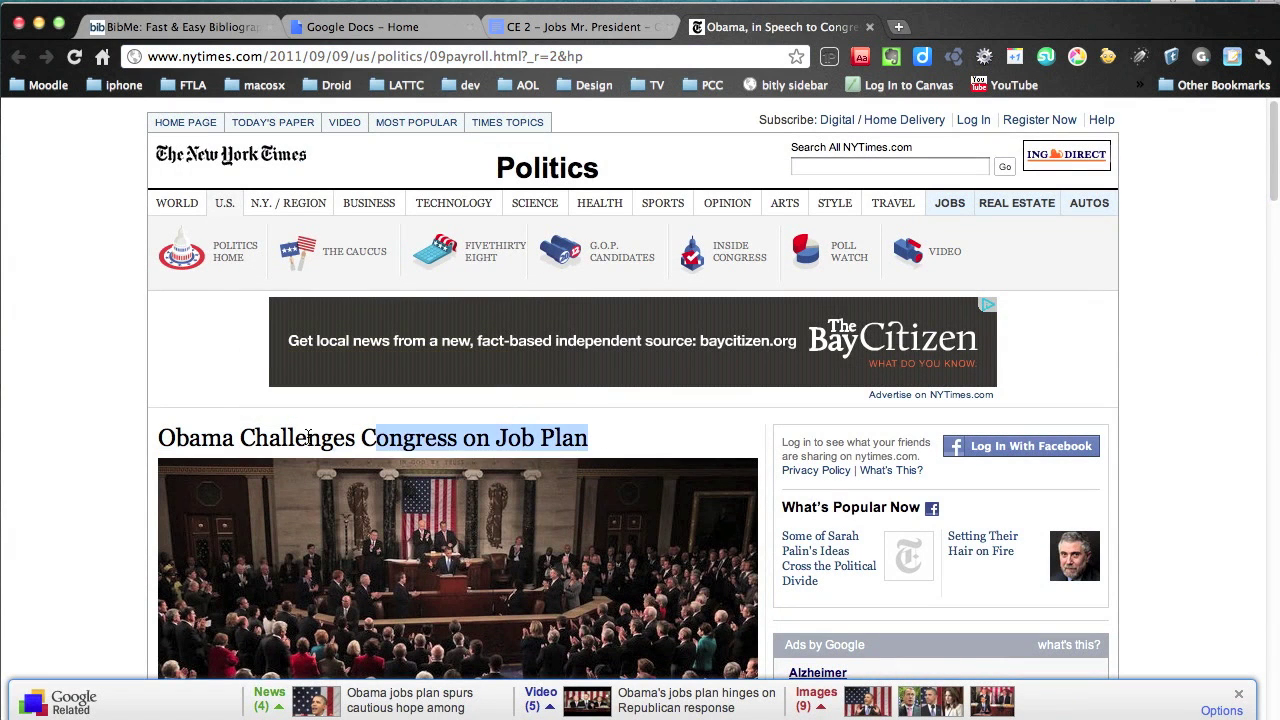
{"action": "left_click_drag", "start_coordinate": [308, 437], "coordinate": [156, 437]}
{"action": "key", "text": "super+c"}
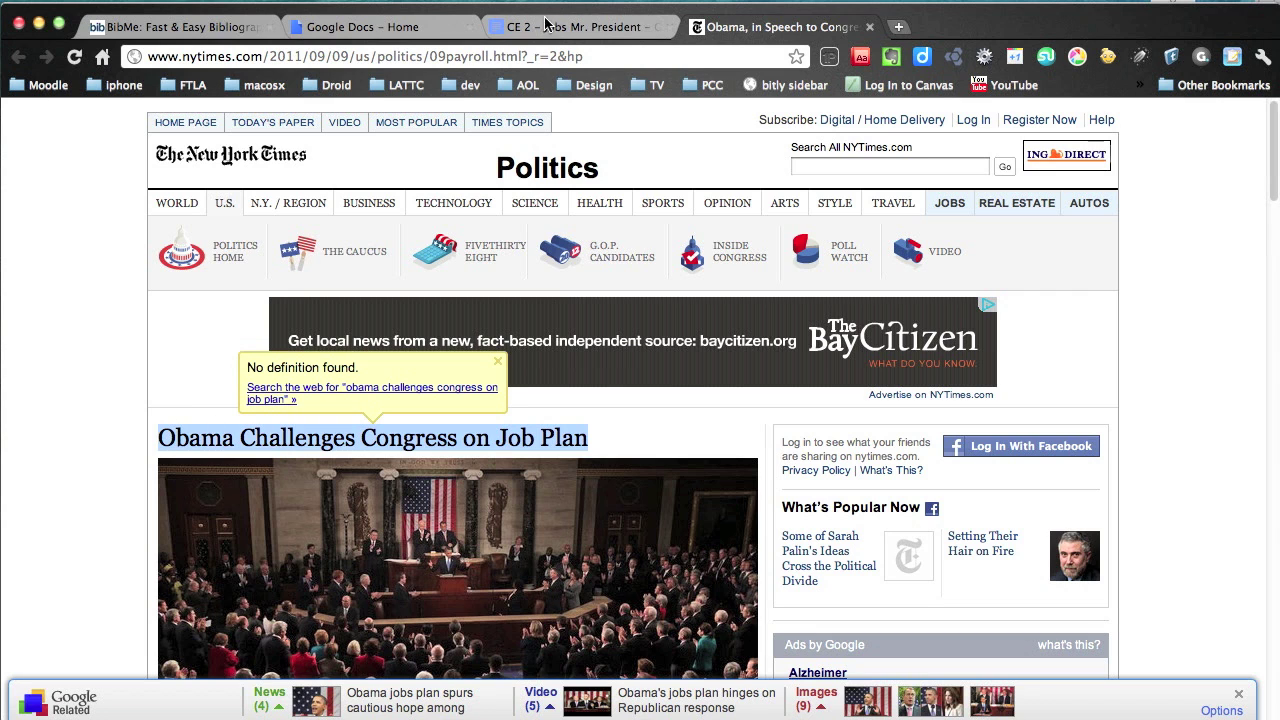
{"action": "left_click", "coordinate": [170, 26]}
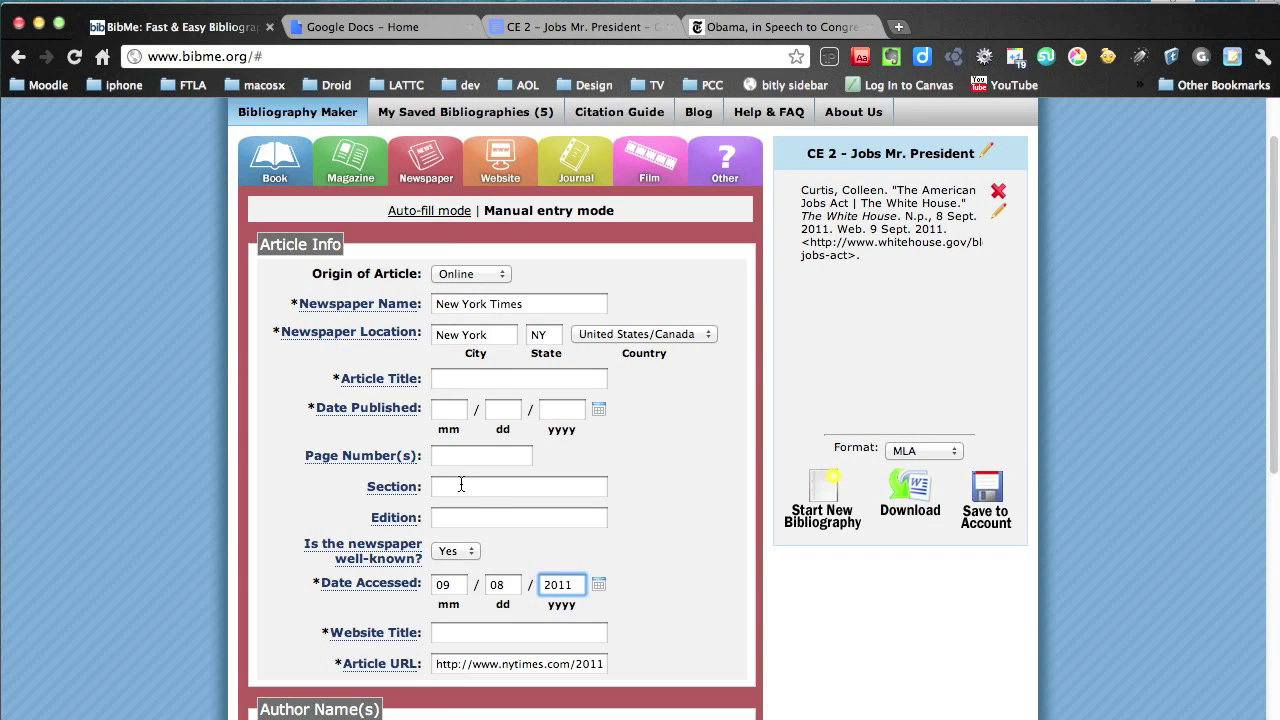
{"action": "left_click", "coordinate": [478, 379]}
{"action": "key", "text": "super+v"}
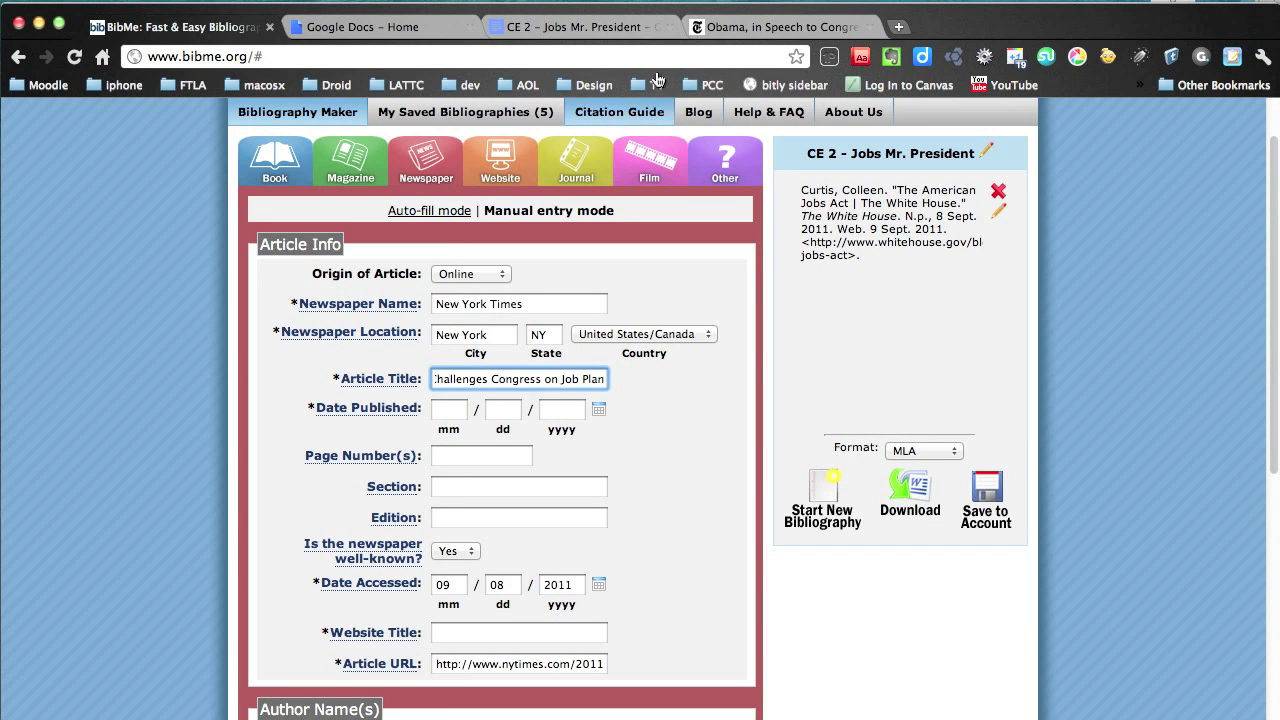
Check the publication date on the New York Times article and set the citation's Date Published to 09/08/2011
{"action": "left_click", "coordinate": [780, 36]}
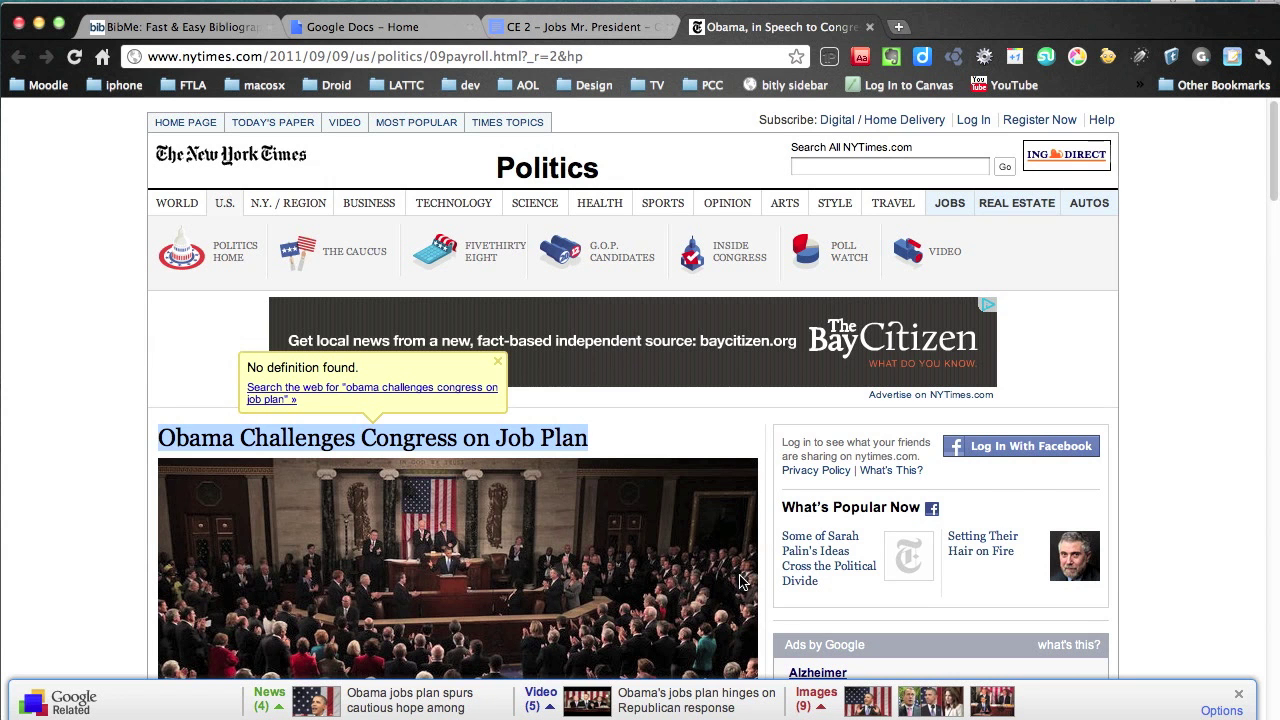
{"action": "scroll", "coordinate": [740, 582], "scroll_direction": "down", "scroll_amount": 5}
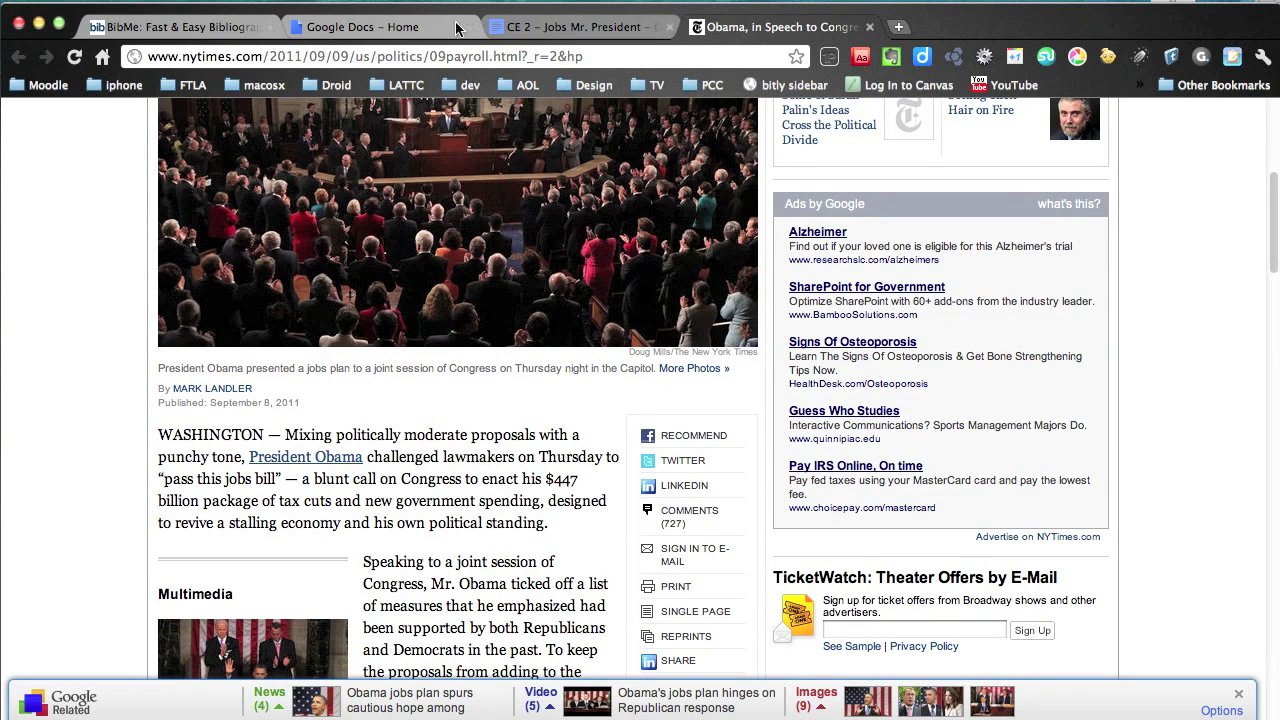
{"action": "left_click", "coordinate": [205, 30]}
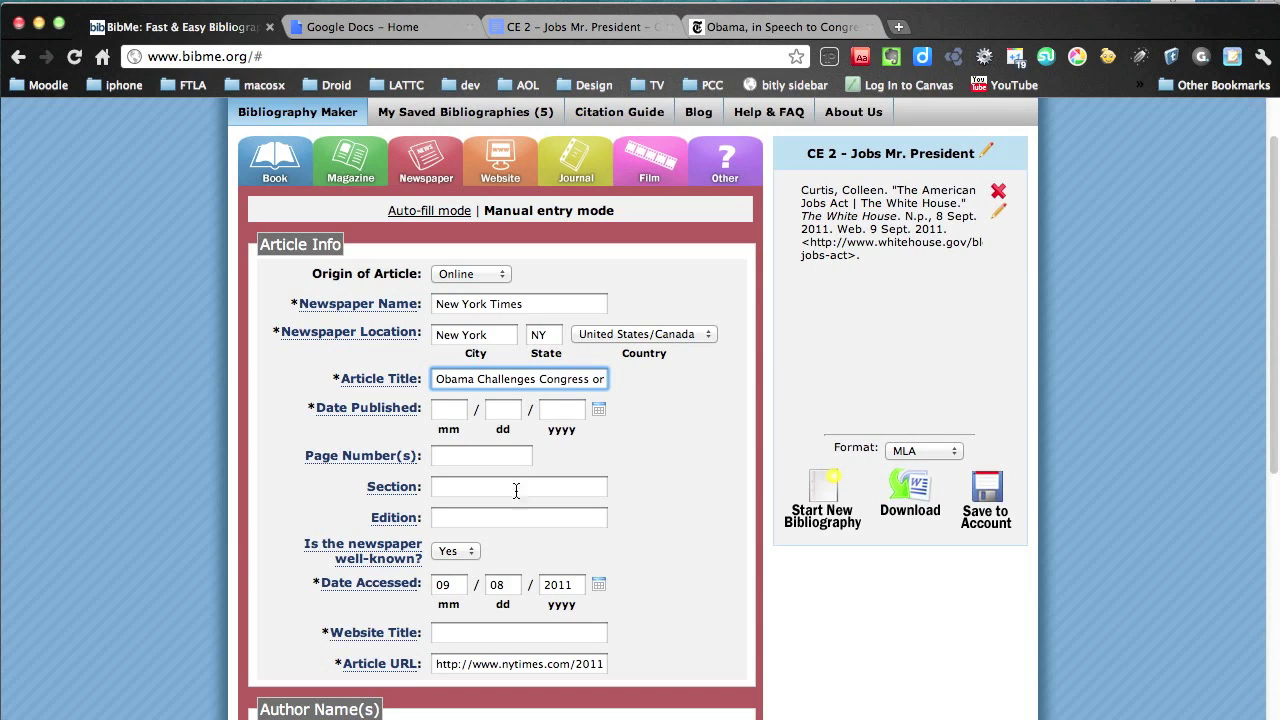
{"action": "left_click", "coordinate": [442, 414]}
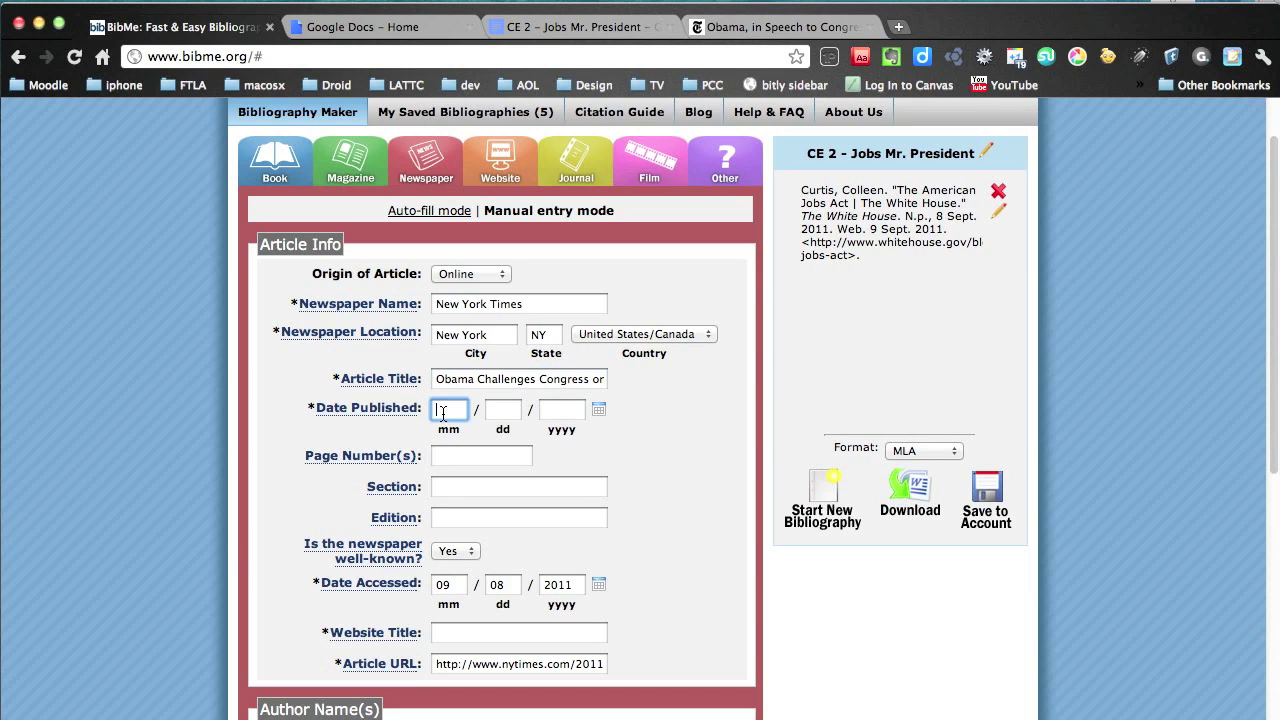
{"action": "type", "text": "0908"}
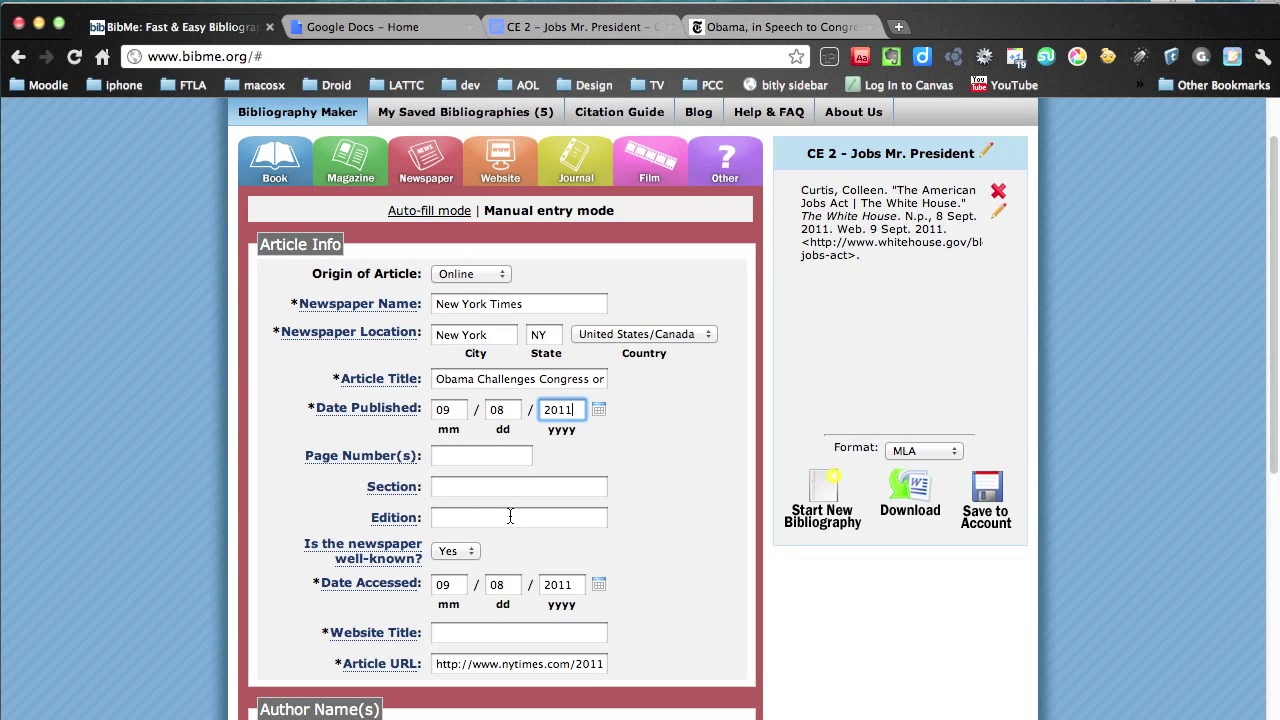
Enter the newspaper article author's first and last name in the citation
{"action": "scroll", "coordinate": [686, 575], "scroll_direction": "down", "scroll_amount": 5}
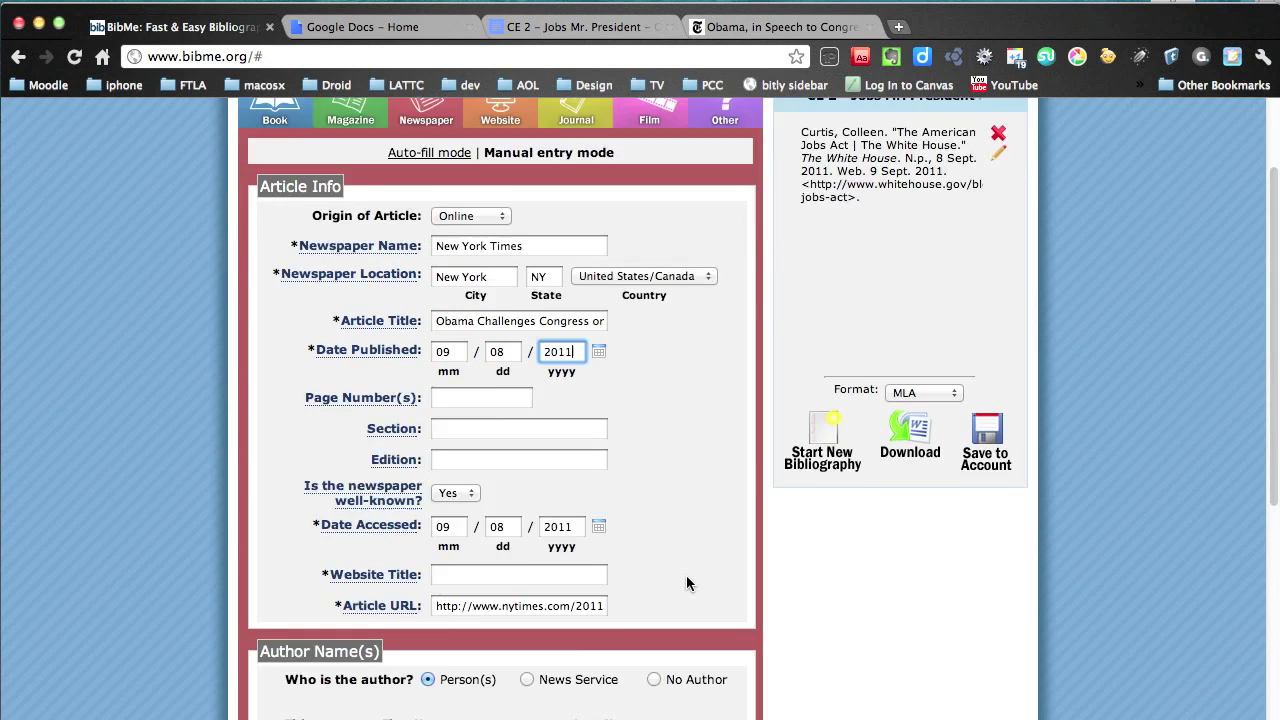
{"action": "left_click", "coordinate": [416, 541]}
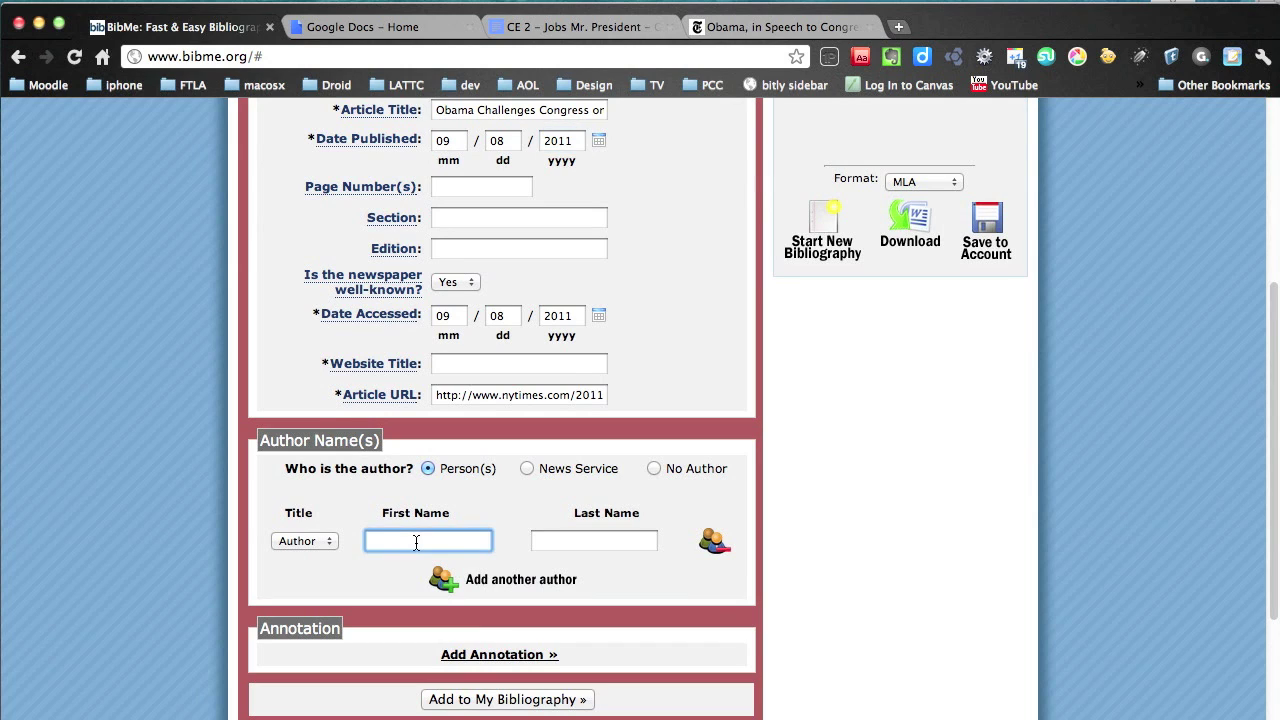
{"action": "key", "text": "Tab"}
{"action": "type", "text": "L"}
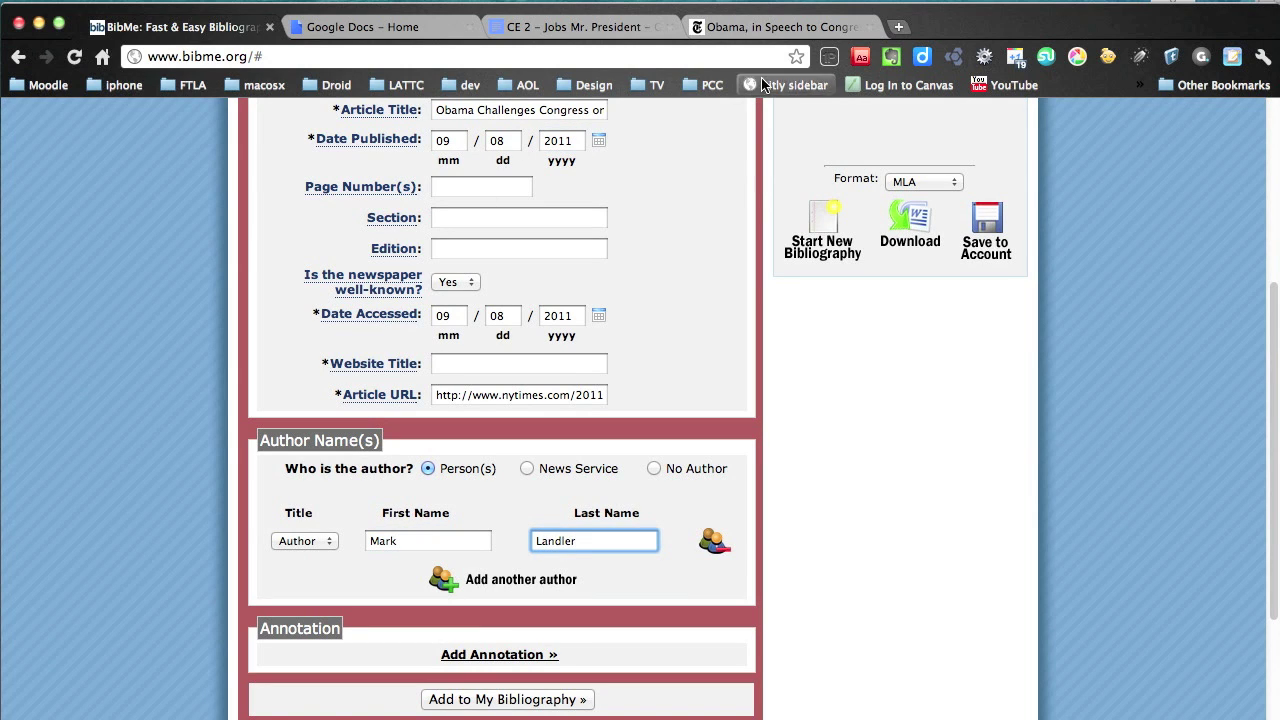
Check the article page's masthead, then set the Website Title to The New York Times and the Section to Politics
{"action": "left_click", "coordinate": [756, 31]}
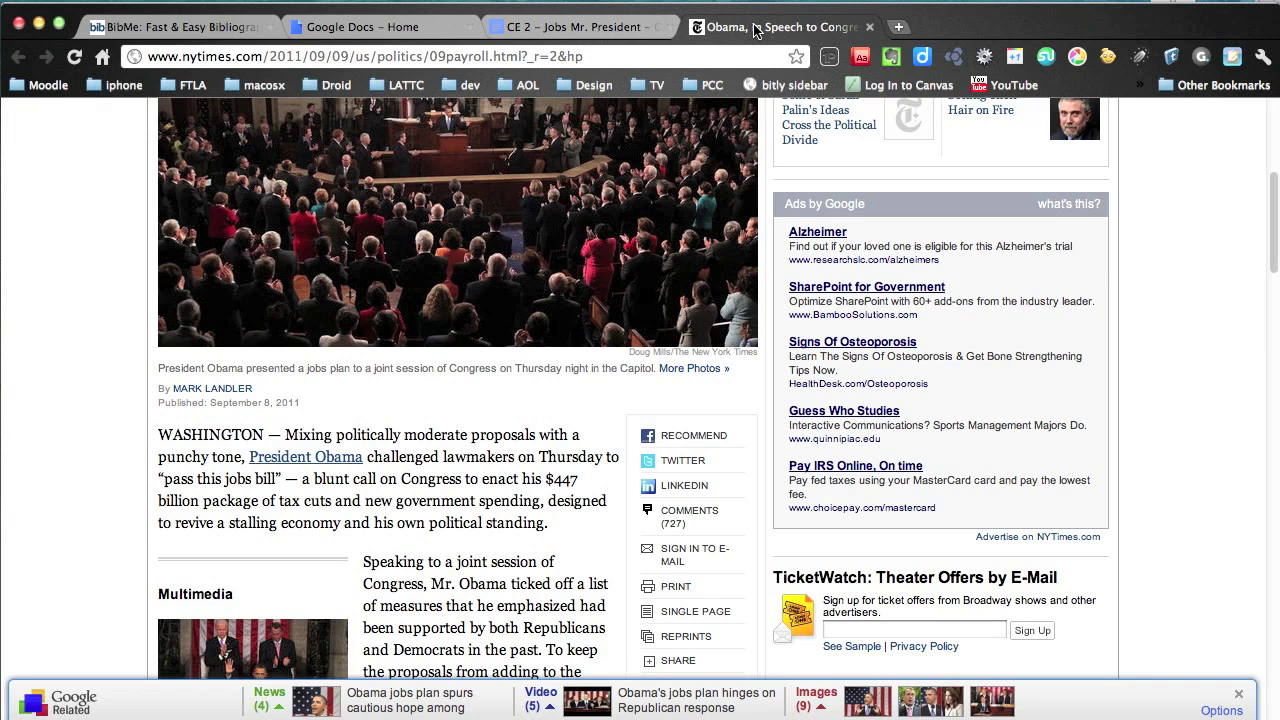
{"action": "left_click", "coordinate": [197, 27]}
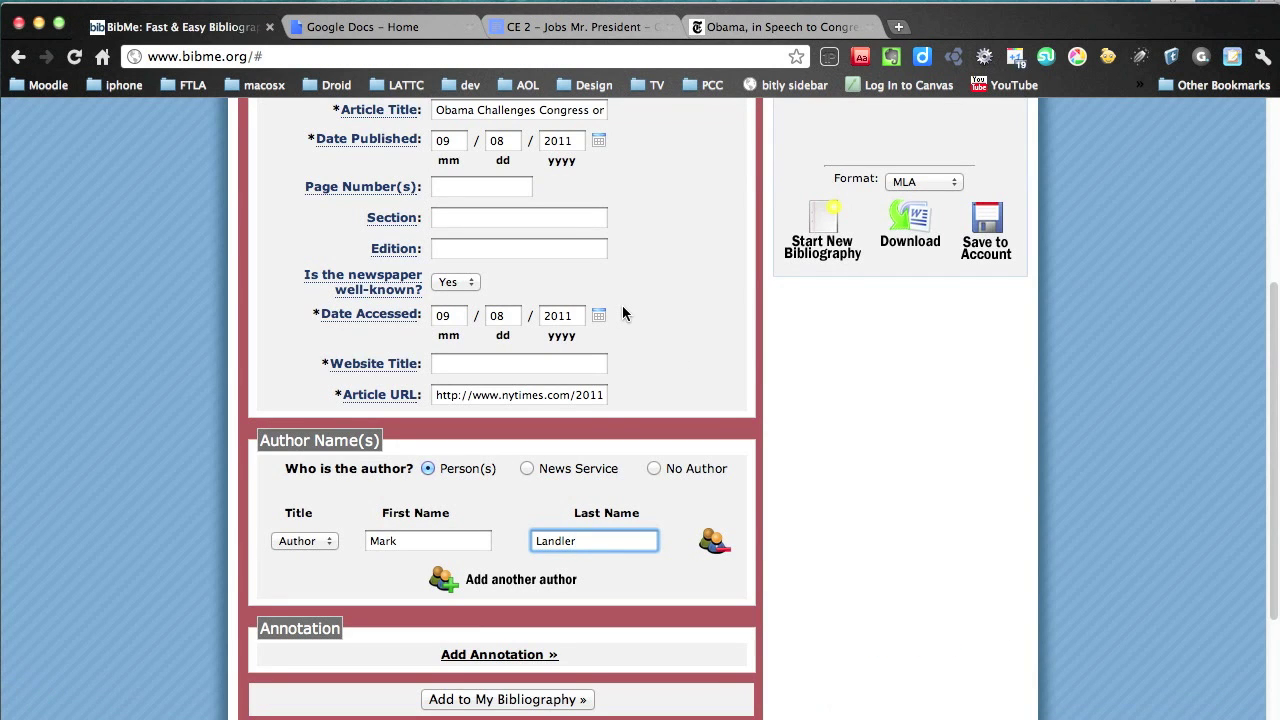
{"action": "left_click", "coordinate": [748, 27]}
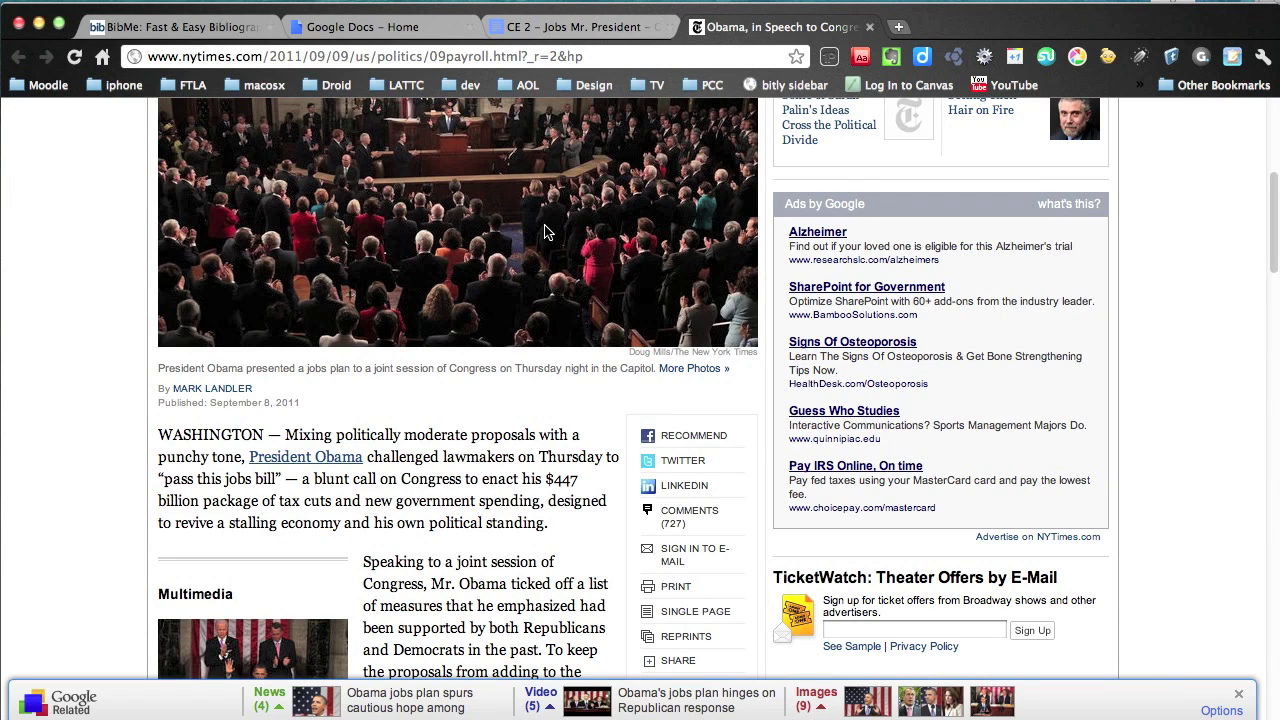
{"action": "scroll", "coordinate": [545, 232], "scroll_direction": "up", "scroll_amount": 5}
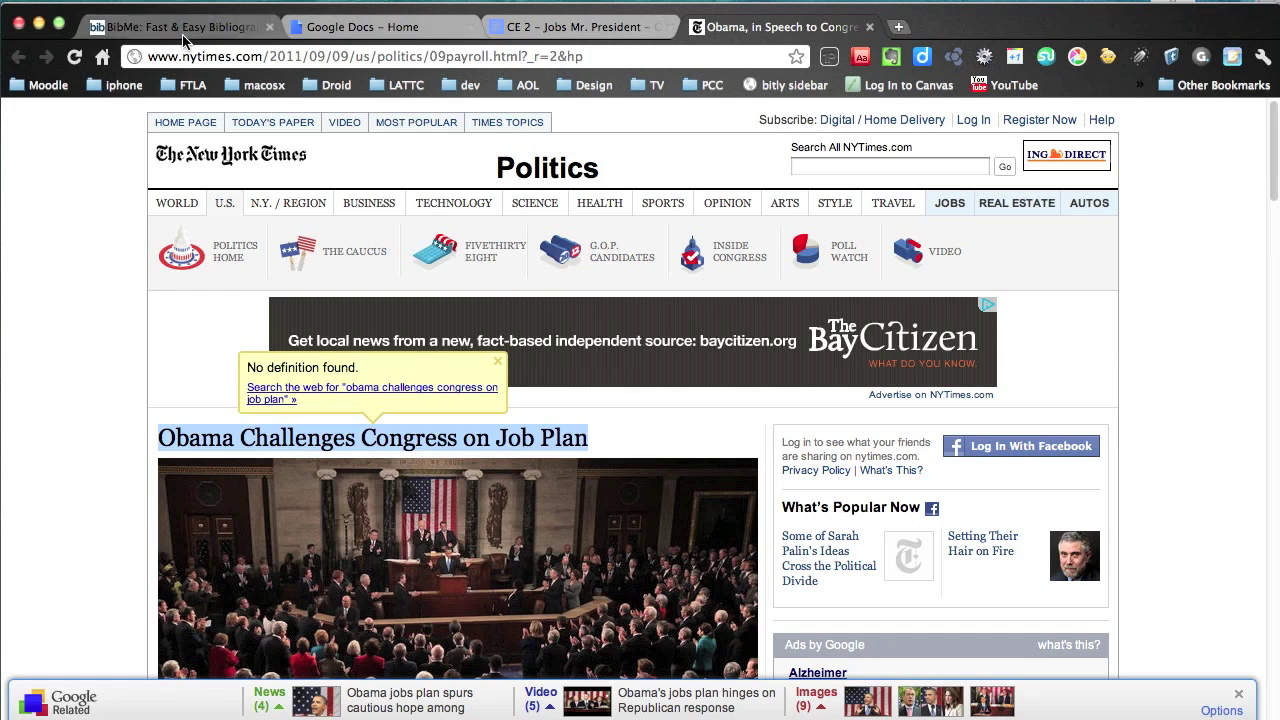
{"action": "left_click", "coordinate": [140, 27]}
{"action": "left_click", "coordinate": [482, 366]}
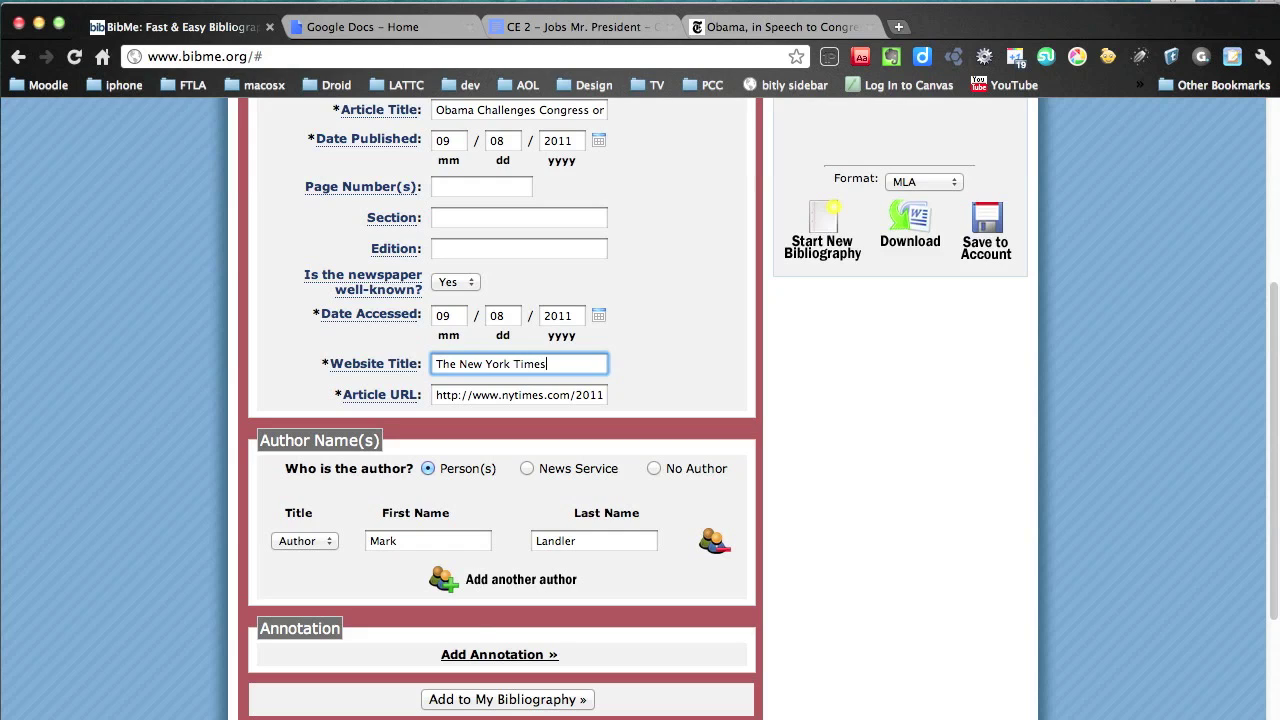
{"action": "left_click", "coordinate": [451, 217]}
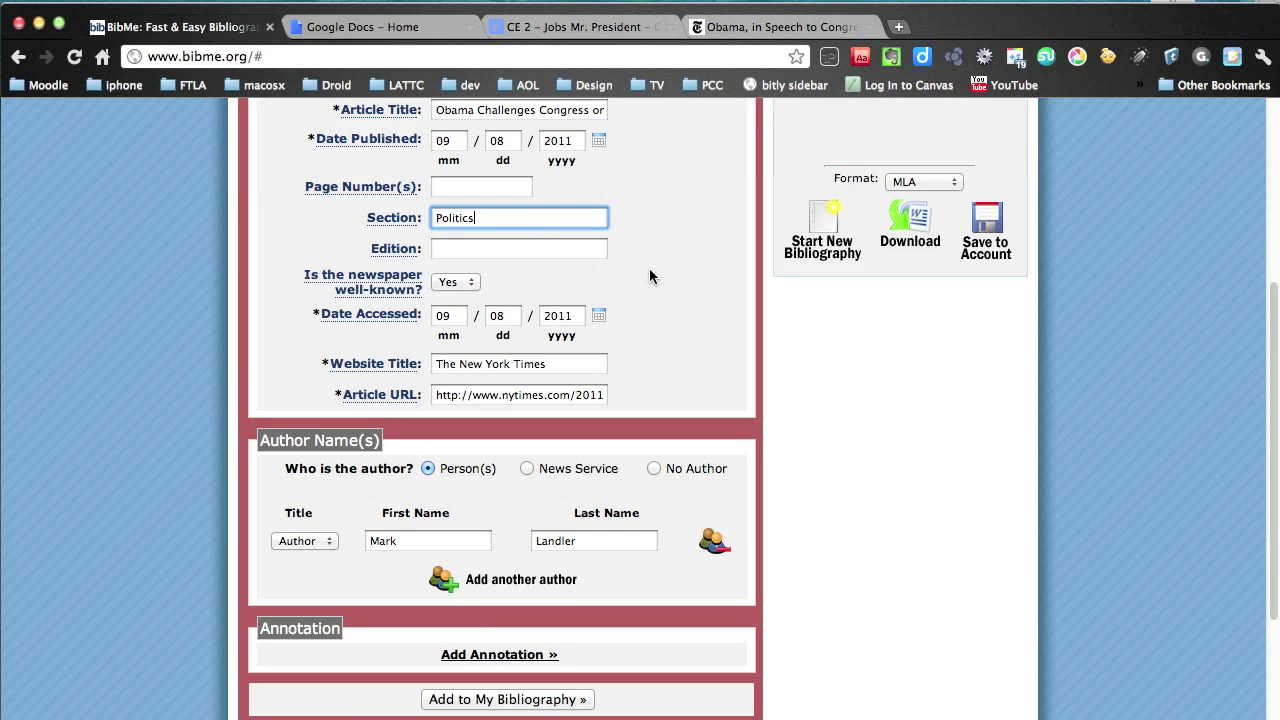
{"action": "scroll", "coordinate": [649, 276], "scroll_direction": "up", "scroll_amount": 3}
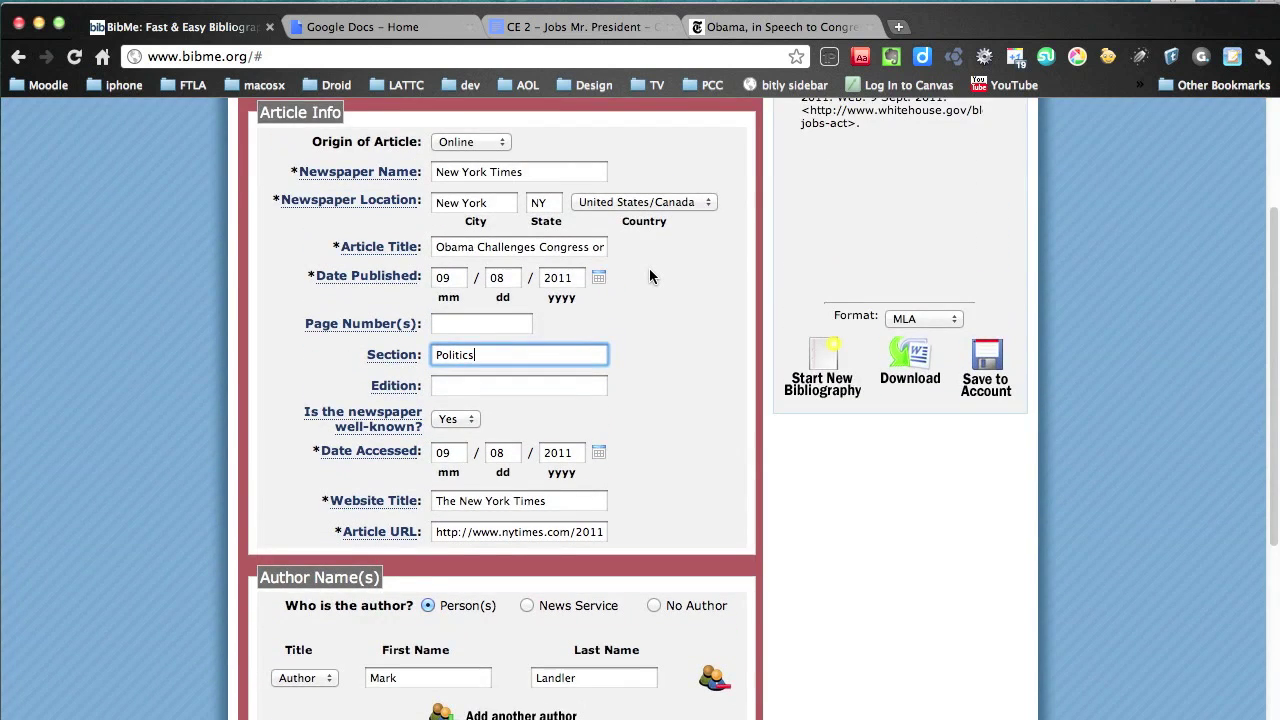
Add the completed newspaper citation to the bibliography and close the New York Times article page
{"action": "scroll", "coordinate": [649, 276], "scroll_direction": "down", "scroll_amount": 3}
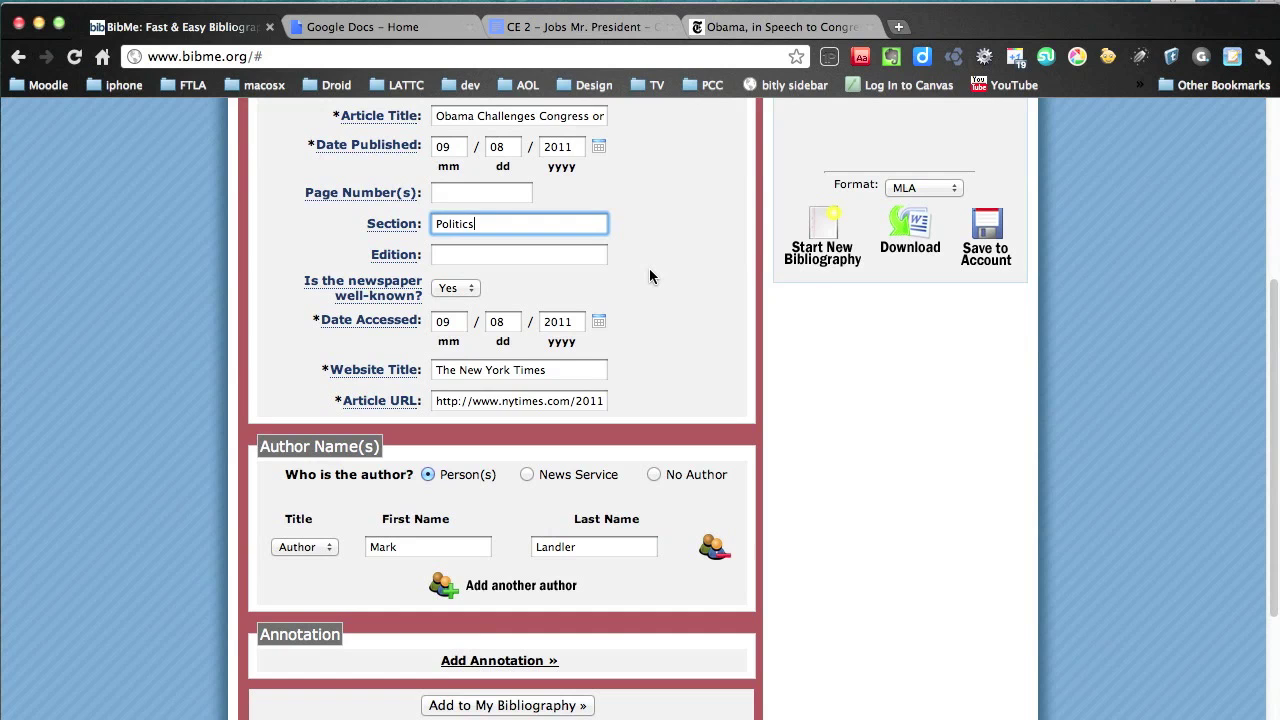
{"action": "left_click", "coordinate": [538, 706]}
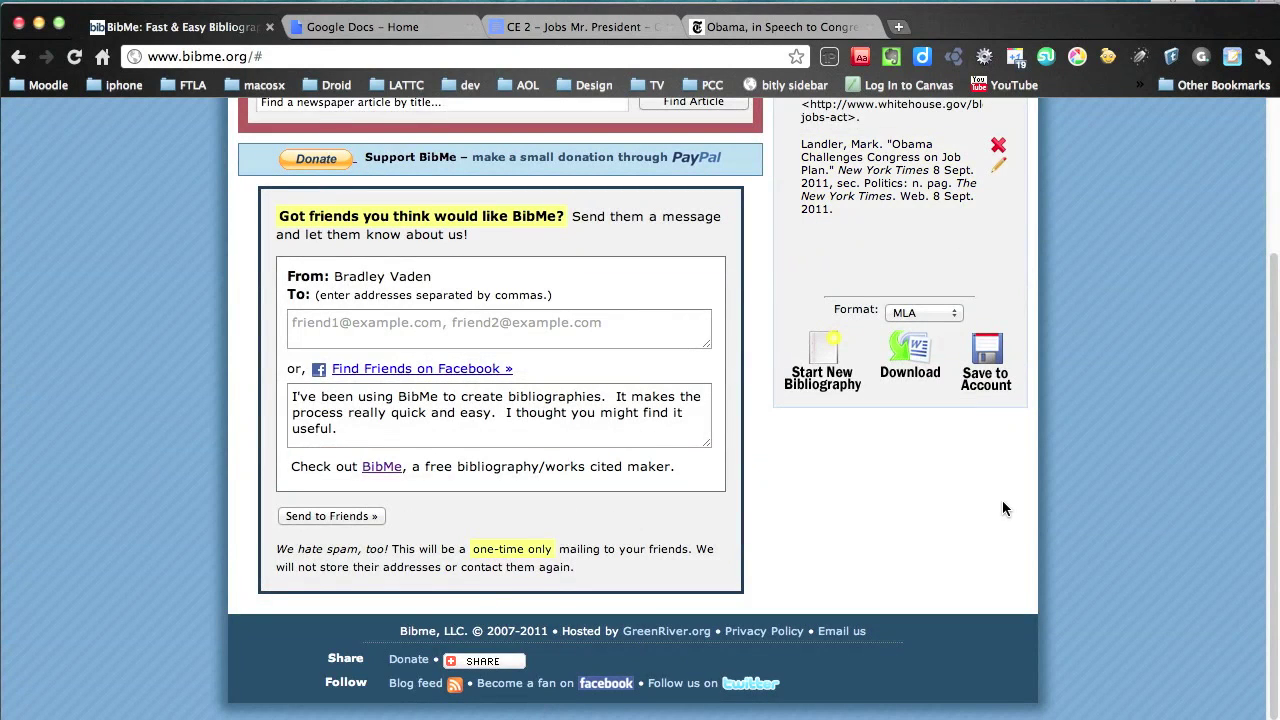
{"action": "scroll", "coordinate": [1002, 502], "scroll_direction": "up", "scroll_amount": 5}
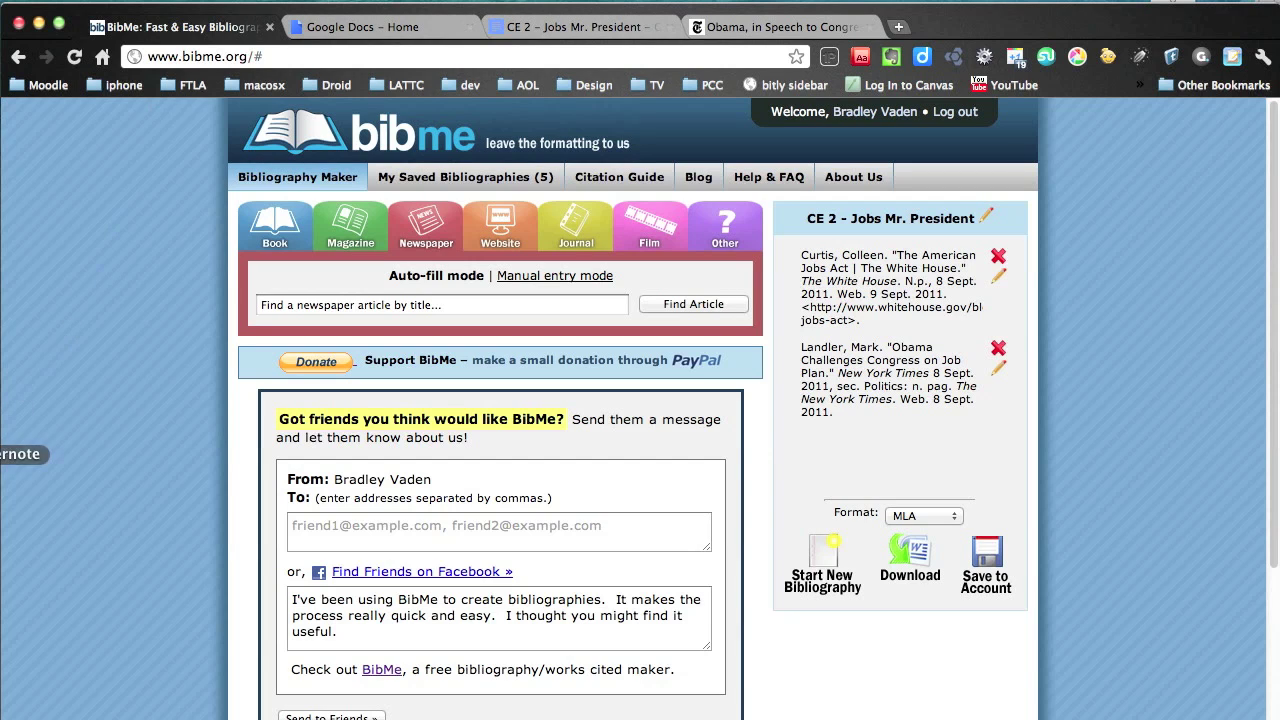
{"action": "left_click", "coordinate": [870, 27]}
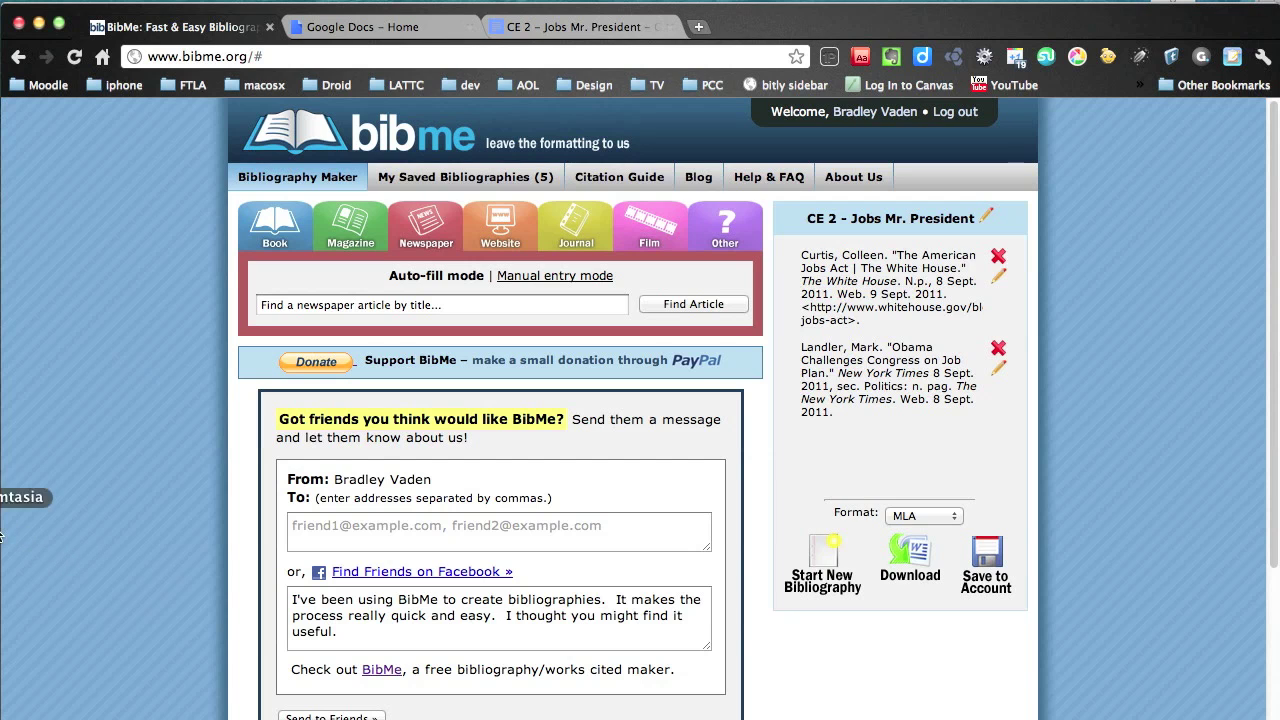
Switch to Evernote and copy the source URL of the CNN note "Obama calls on Congress to quickly pass his 'American Jobs Act'"
{"action": "left_click", "coordinate": [1, 535]}
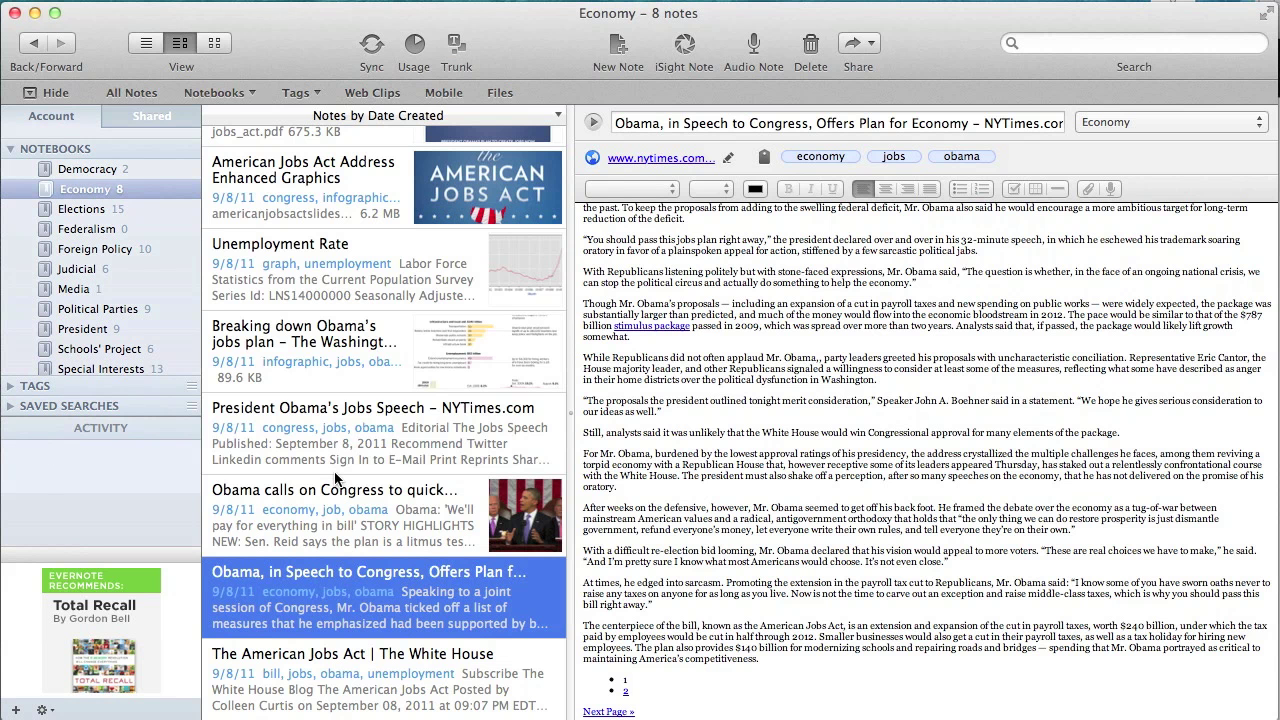
{"action": "left_click", "coordinate": [336, 536]}
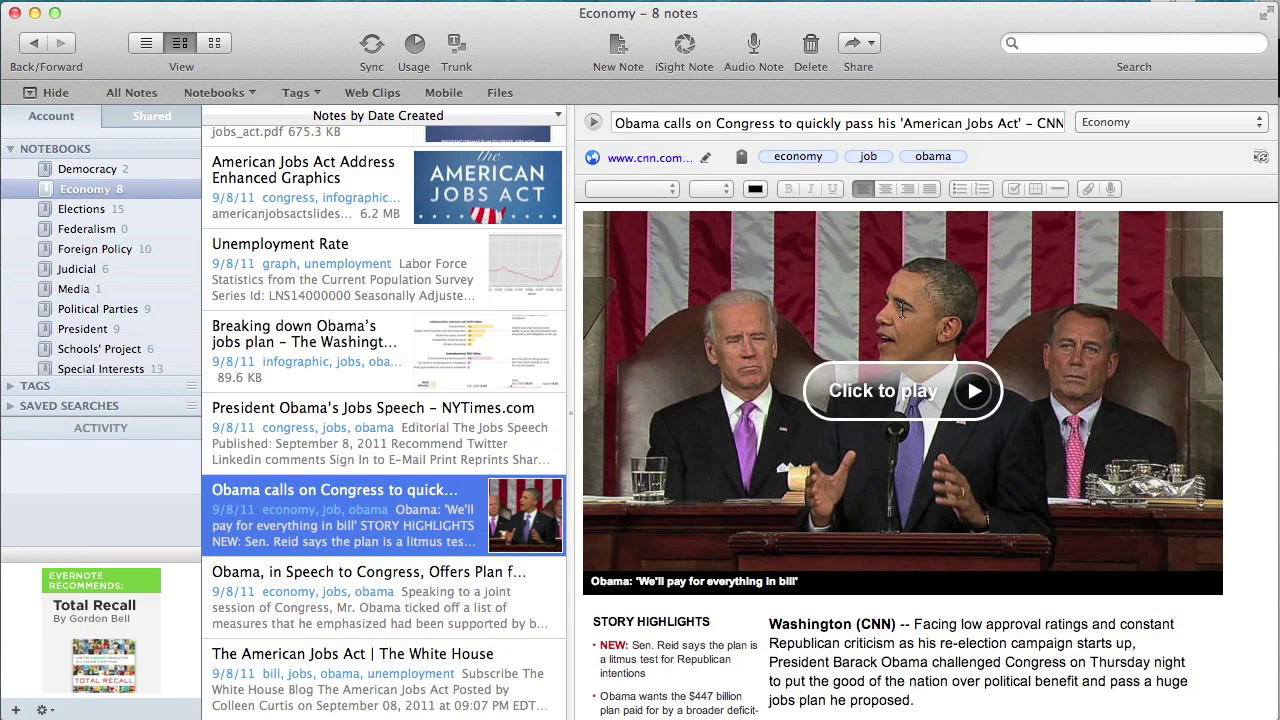
{"action": "left_click", "coordinate": [711, 161]}
{"action": "left_click", "coordinate": [742, 181]}
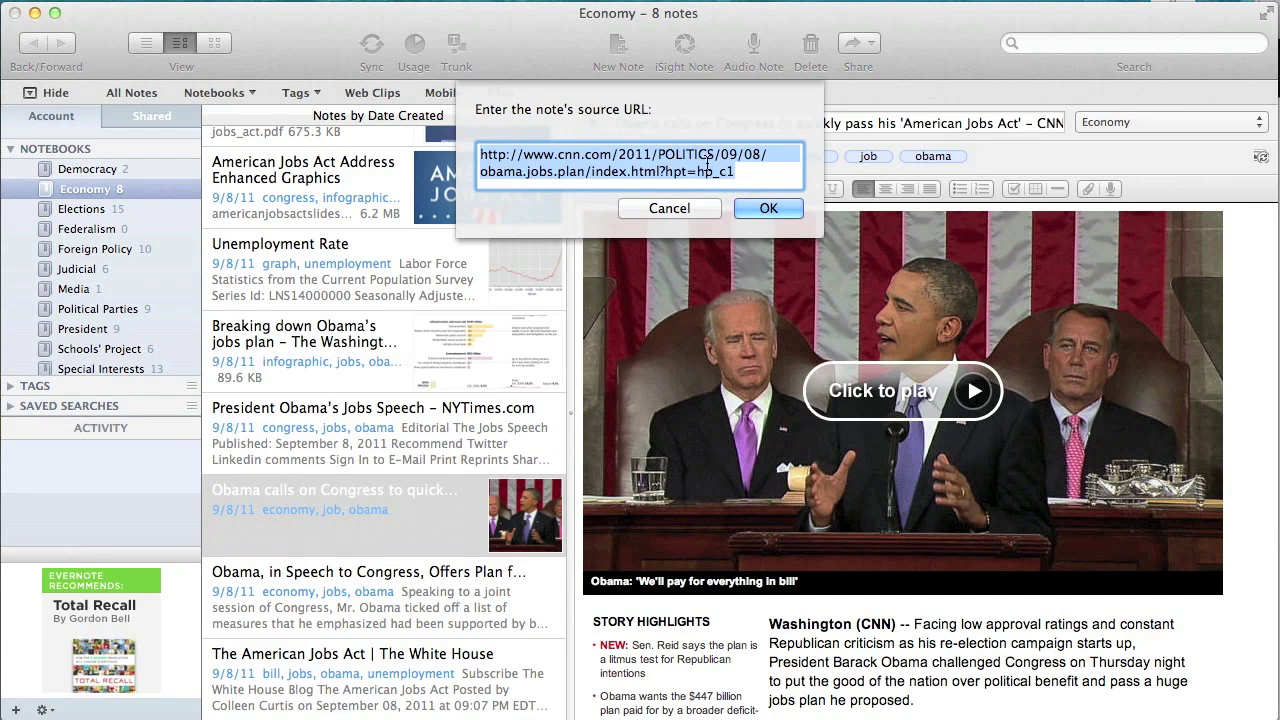
{"action": "left_click", "coordinate": [684, 208]}
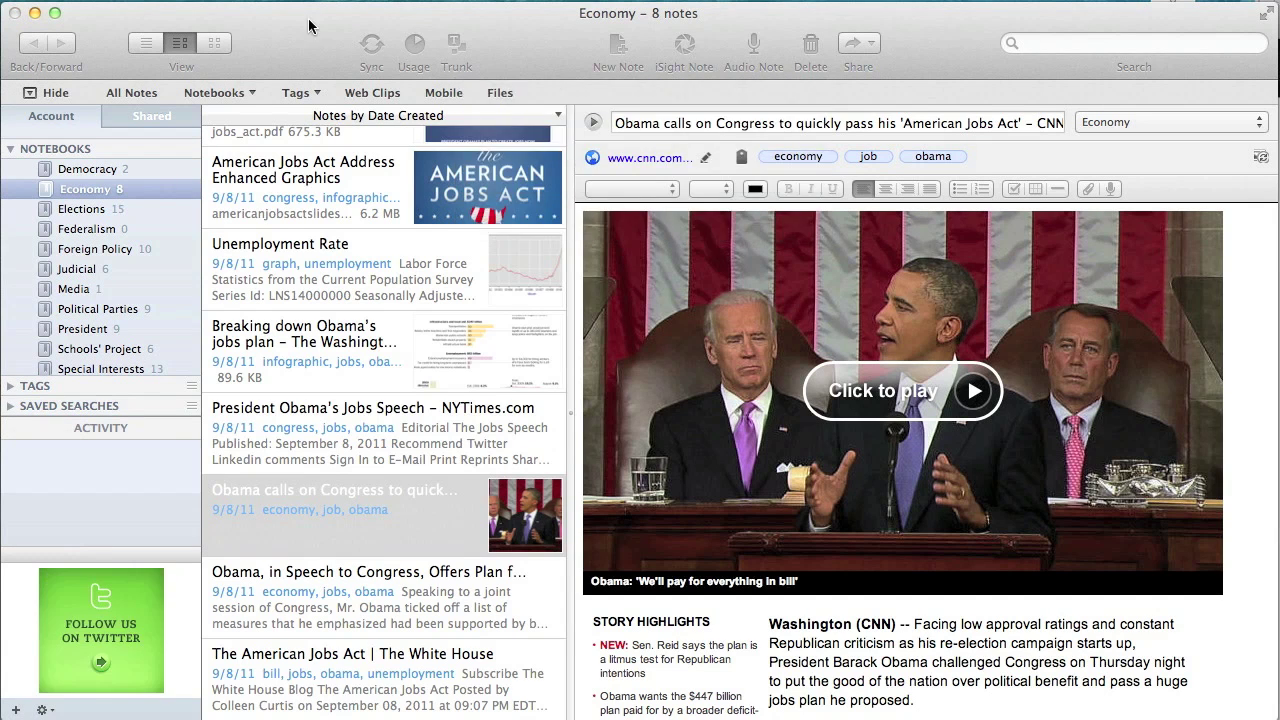
Switch to BibMe in Chrome, start a website citation with the copied CNN URL and load its page information
{"action": "left_click", "coordinate": [8, 236]}
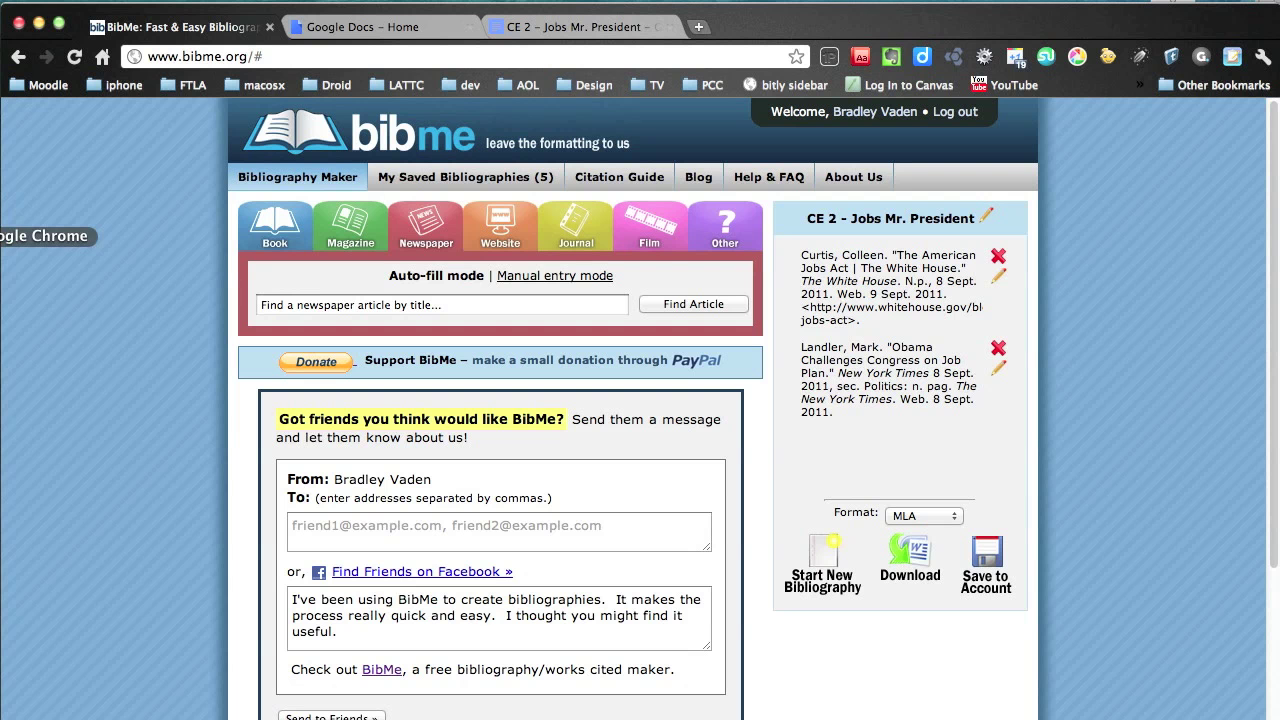
{"action": "left_click", "coordinate": [487, 240]}
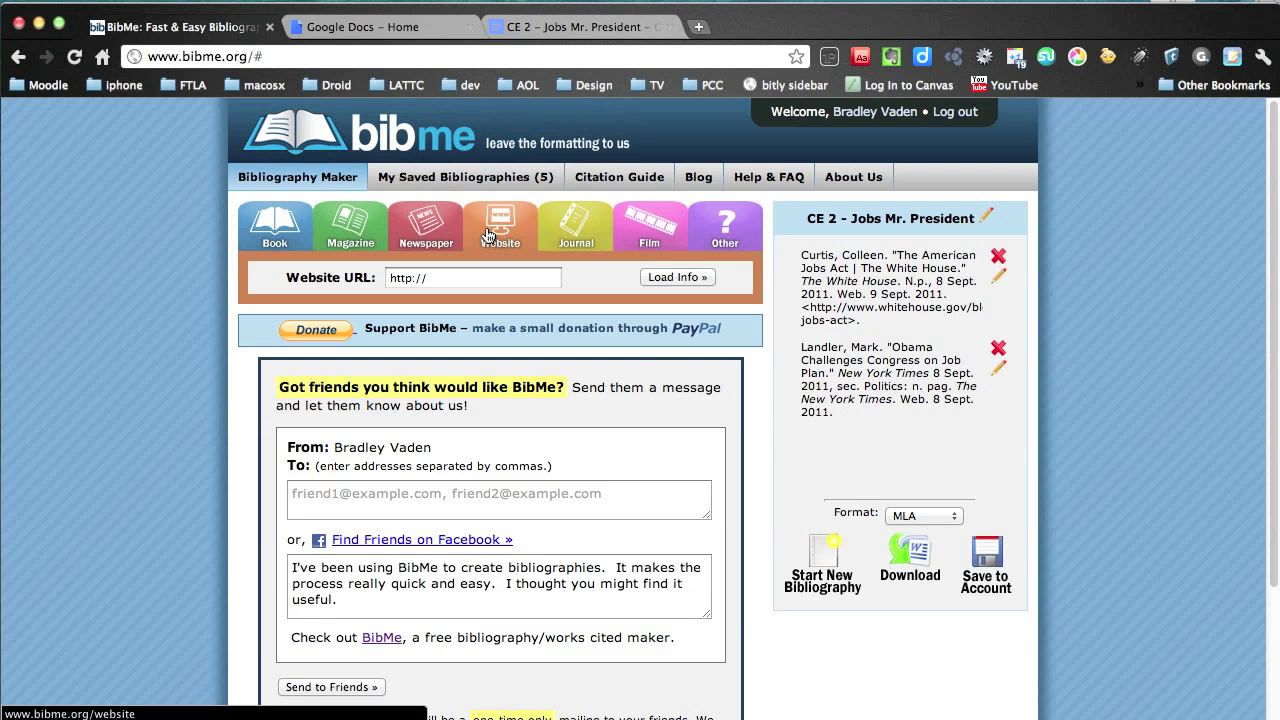
{"action": "left_click", "coordinate": [461, 284]}
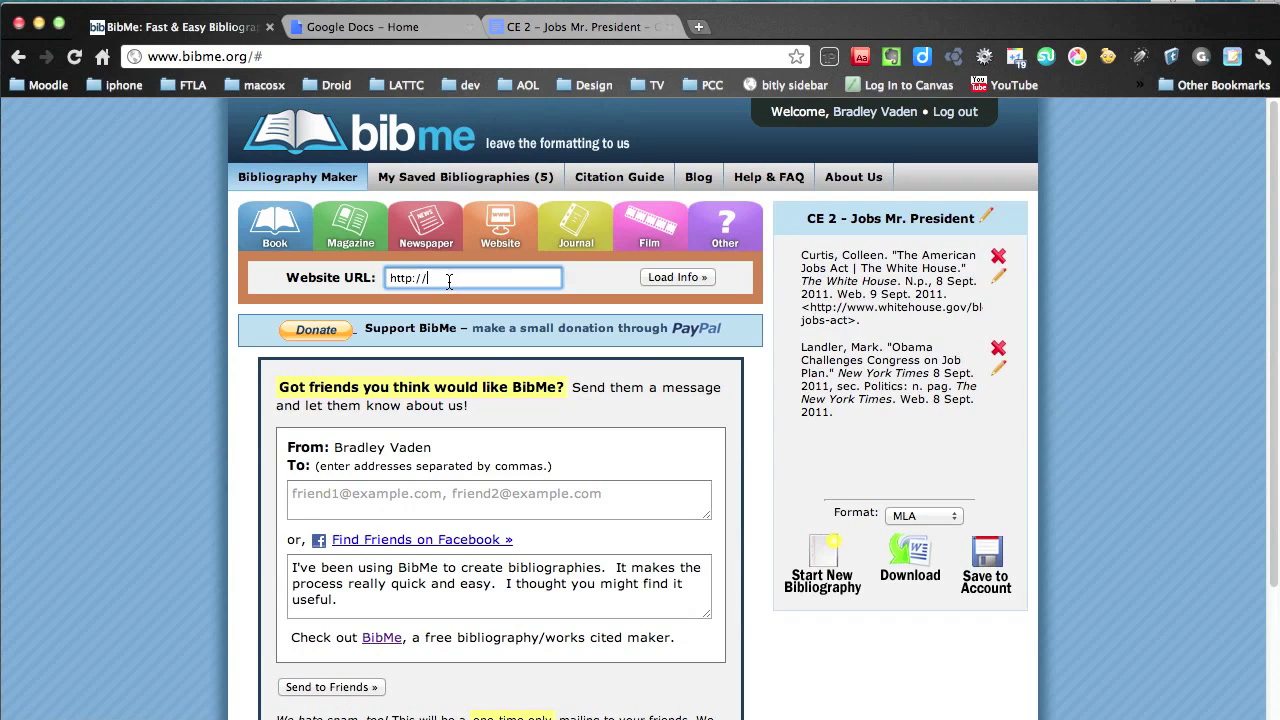
{"action": "triple_click", "coordinate": [449, 281]}
{"action": "key", "text": "super+v"}
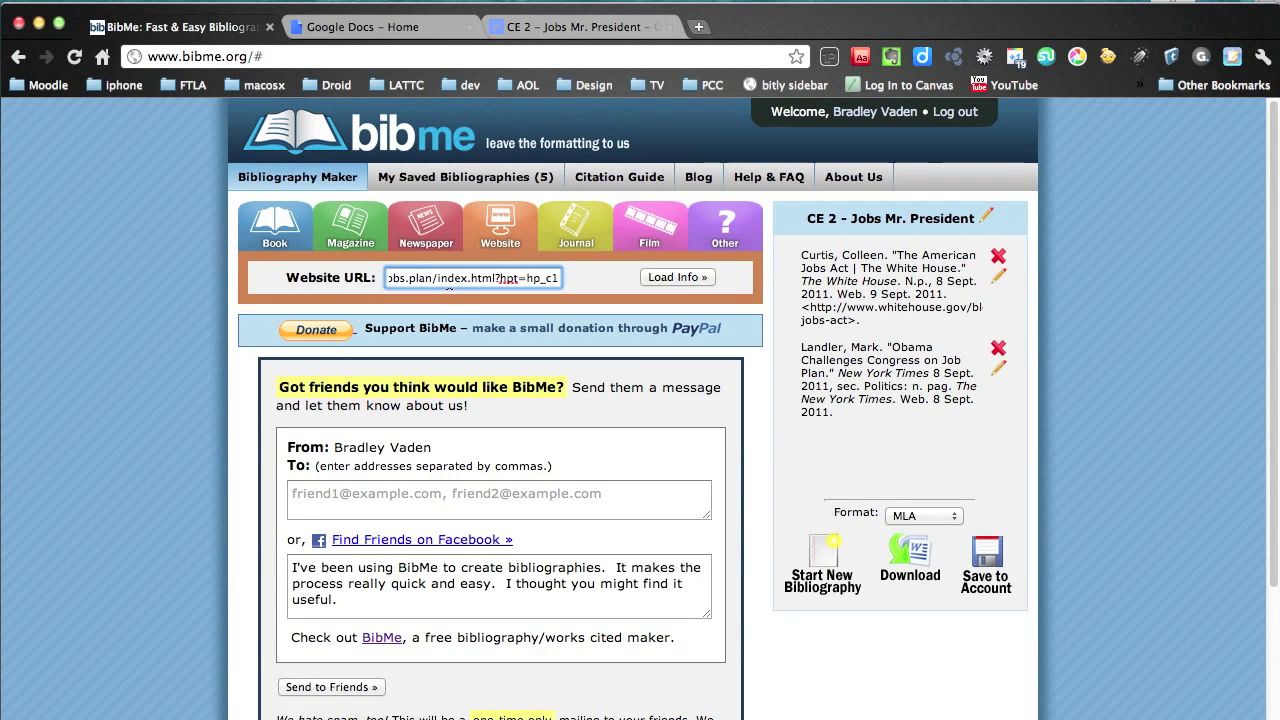
{"action": "left_click", "coordinate": [666, 280]}
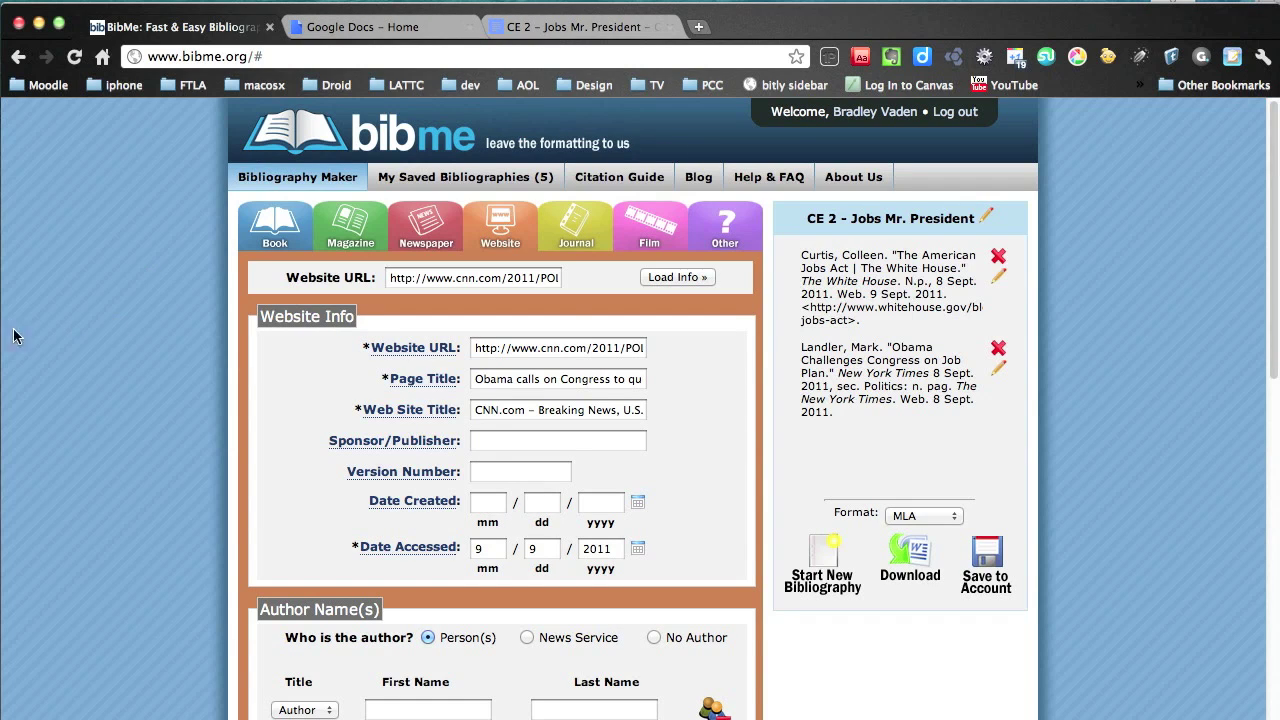
Switch to Evernote, look through the CNN note for its author and publication date, and open its source web page
{"action": "left_click", "coordinate": [2, 454]}
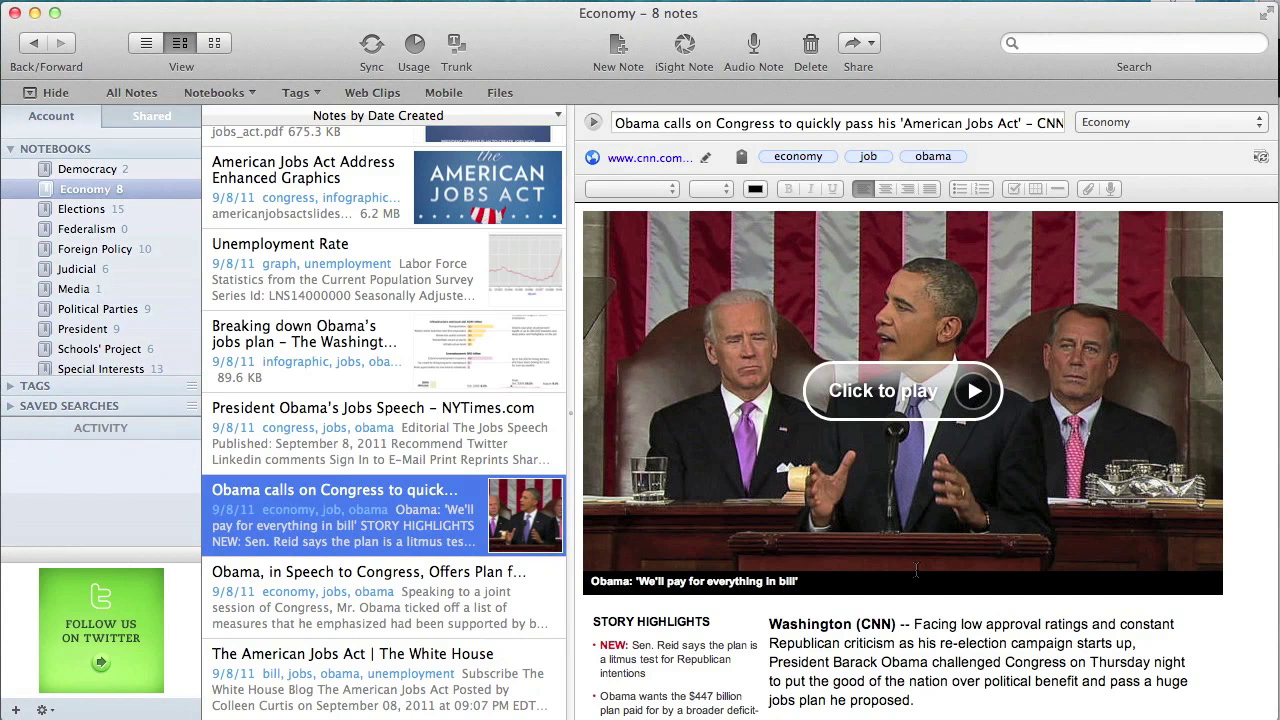
{"action": "scroll", "coordinate": [916, 569], "scroll_direction": "down", "scroll_amount": 5}
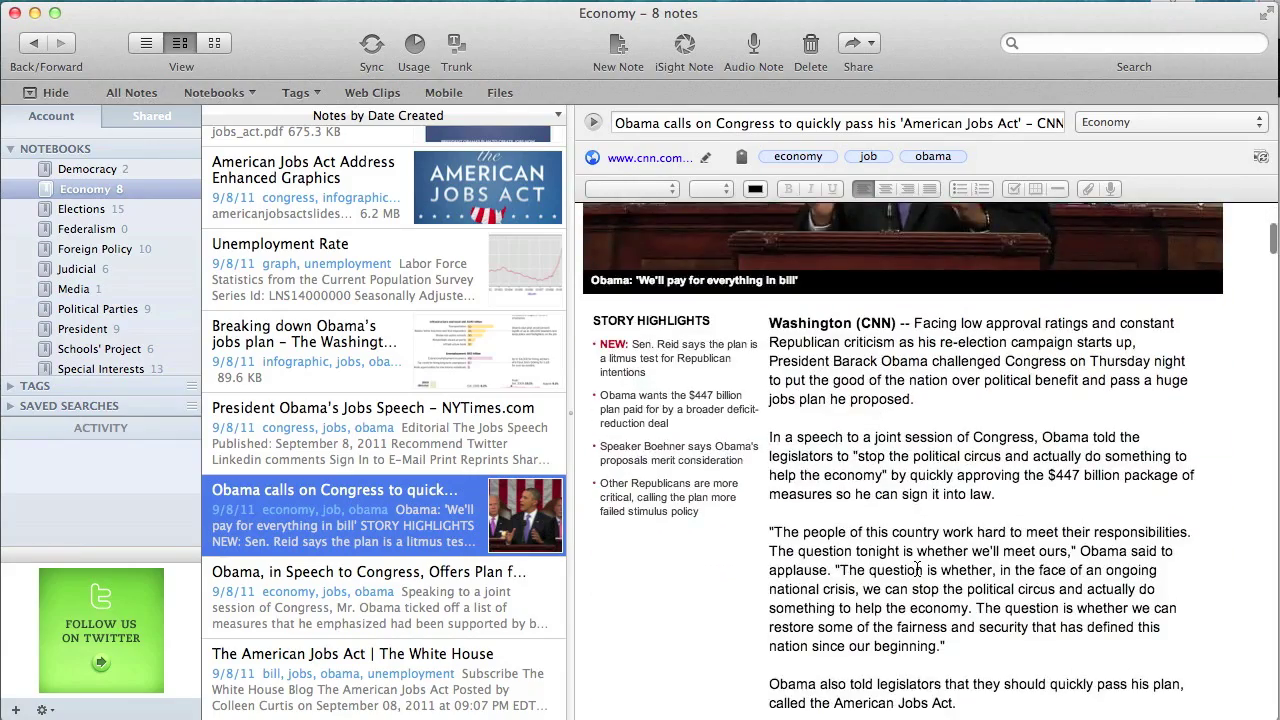
{"action": "scroll", "coordinate": [916, 569], "scroll_direction": "down", "scroll_amount": 20}
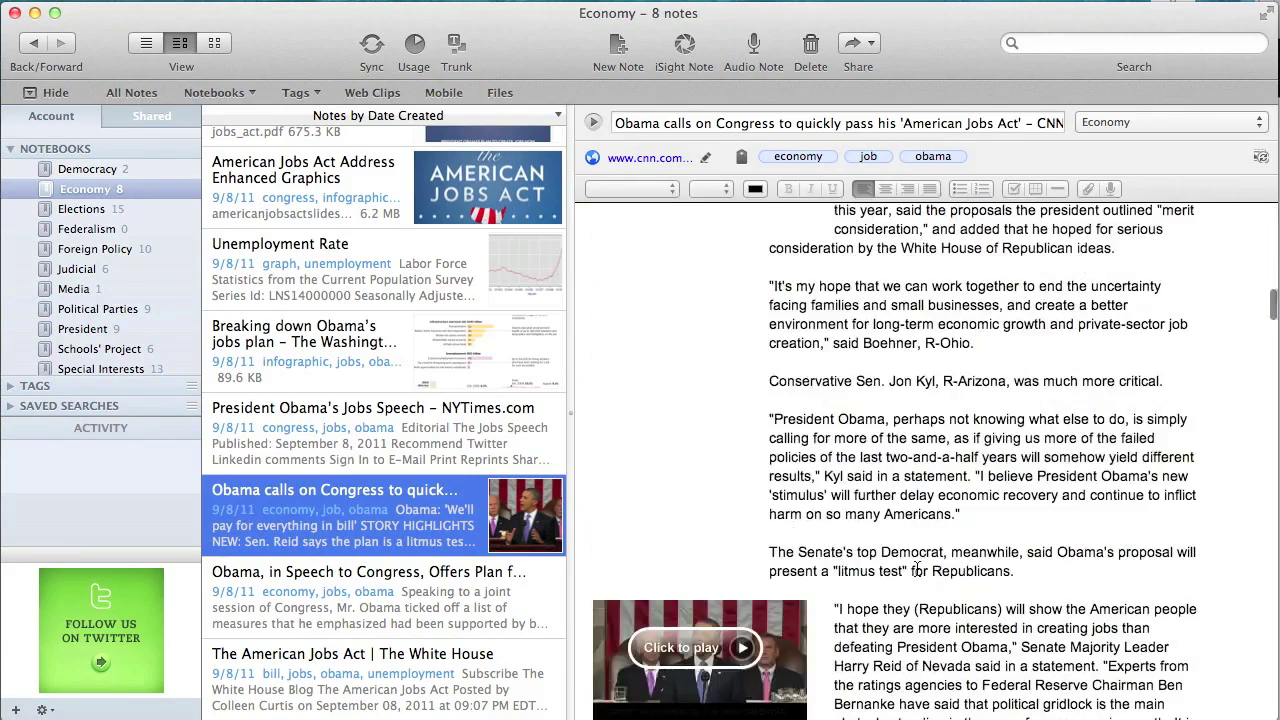
{"action": "scroll", "coordinate": [916, 569], "scroll_direction": "down", "scroll_amount": 20}
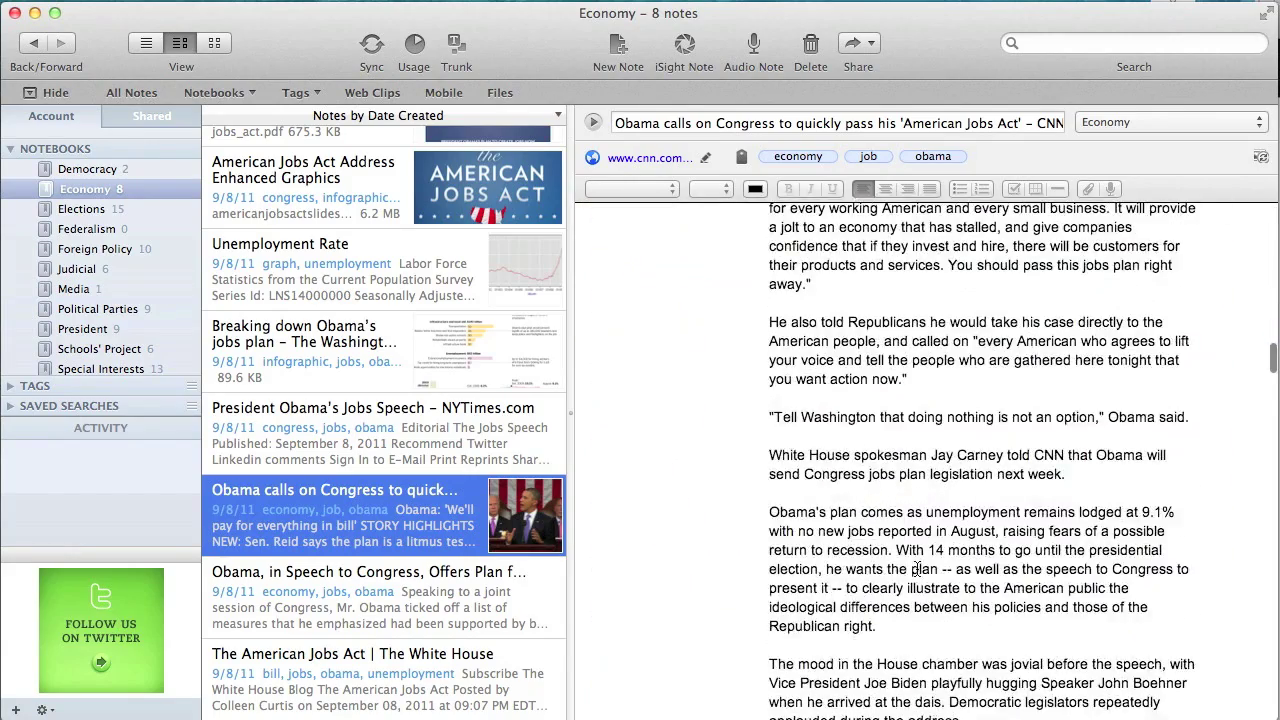
{"action": "scroll", "coordinate": [916, 569], "scroll_direction": "down", "scroll_amount": 20}
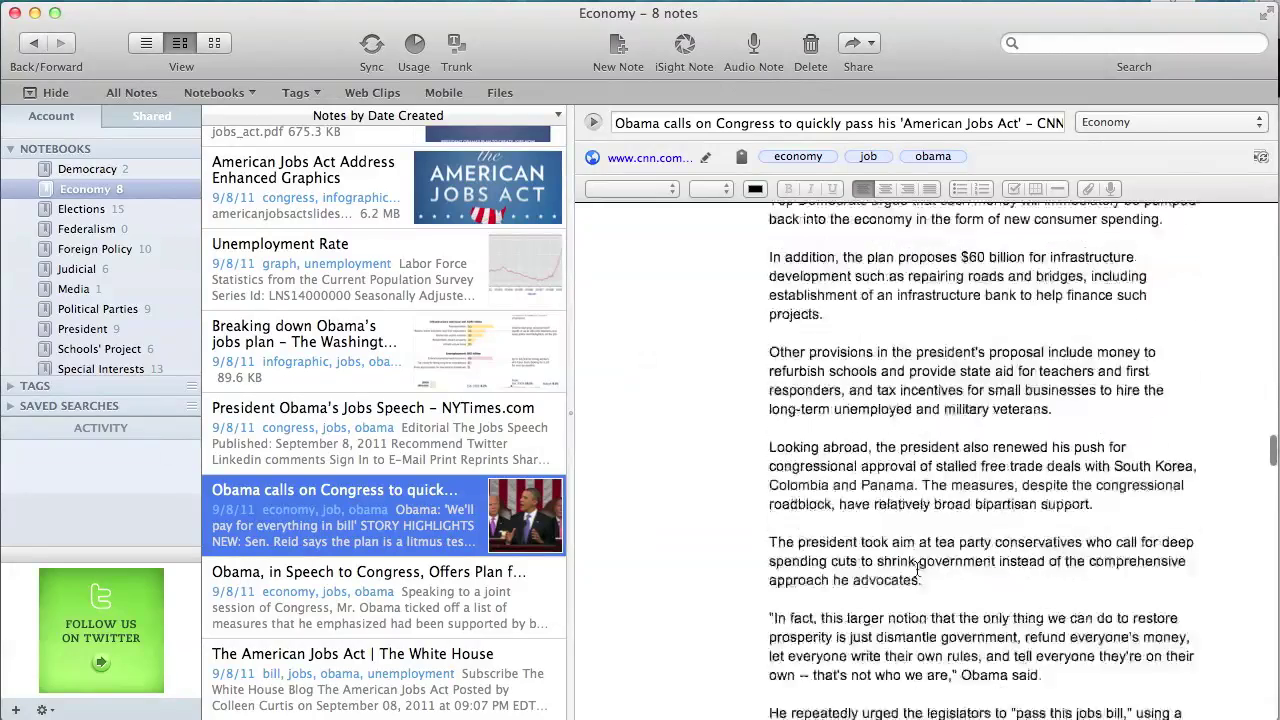
{"action": "scroll", "coordinate": [916, 569], "scroll_direction": "down", "scroll_amount": 15}
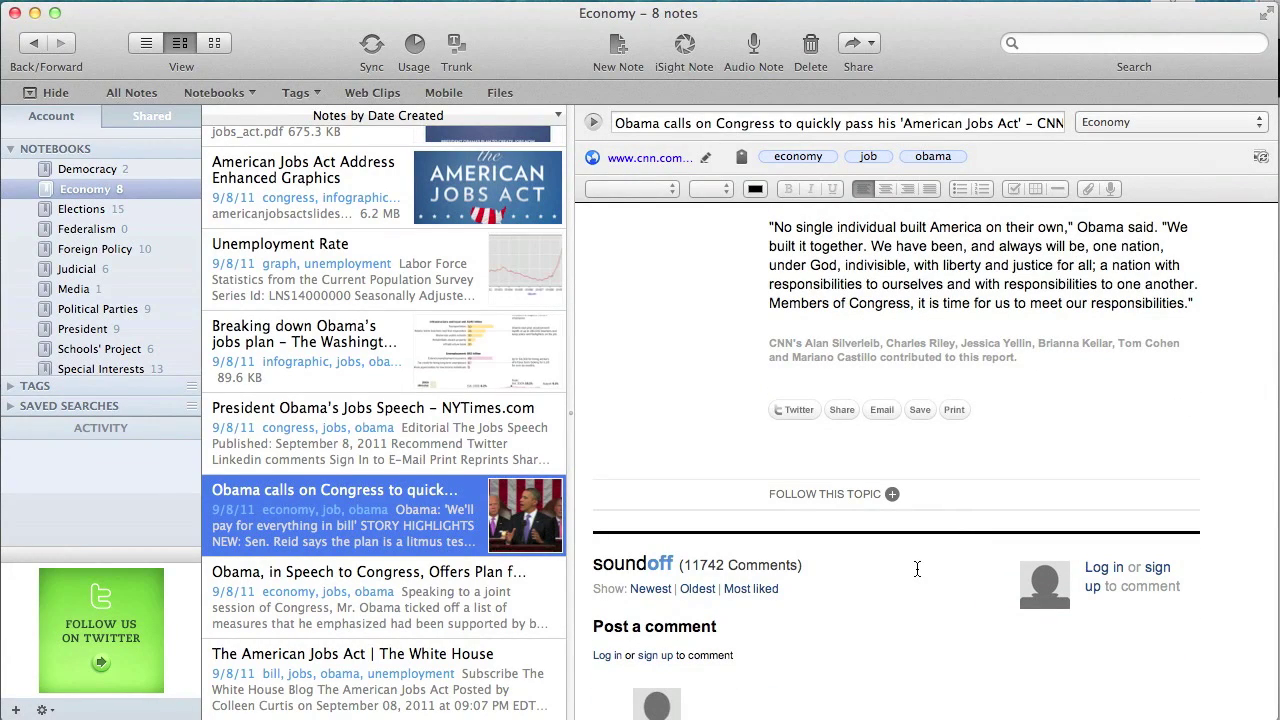
{"action": "scroll", "coordinate": [977, 411], "scroll_direction": "up", "scroll_amount": 15}
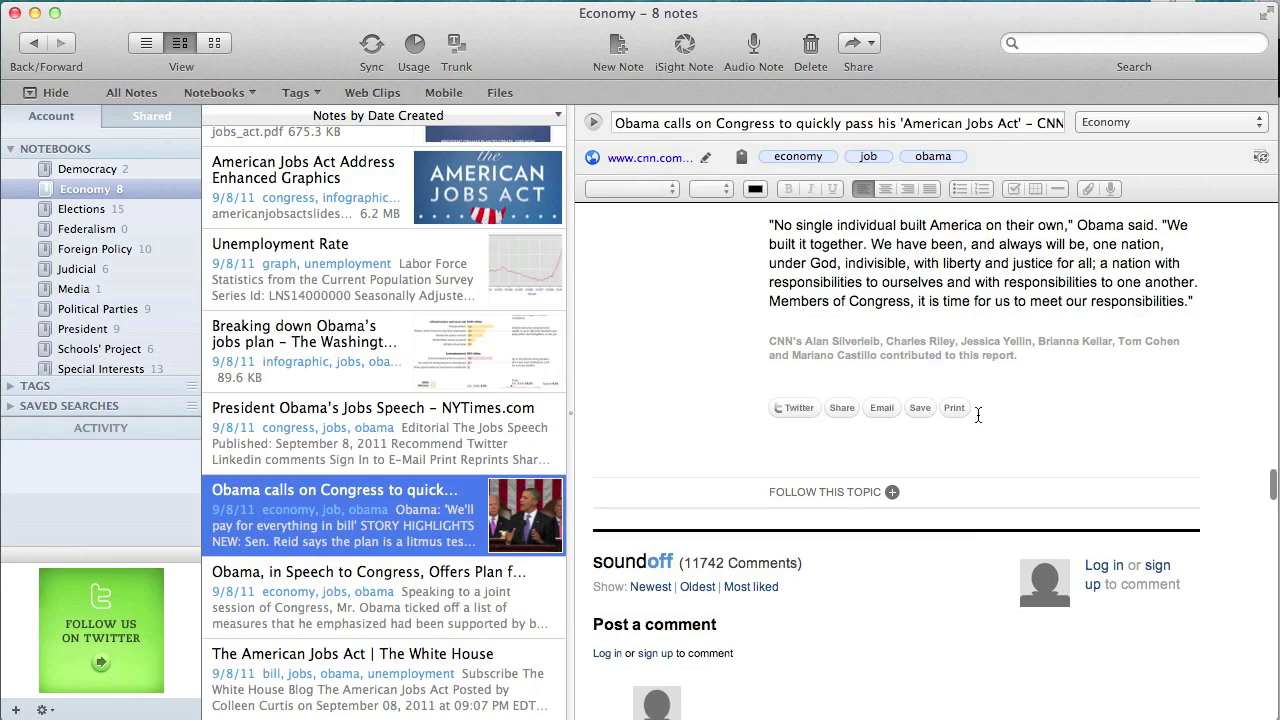
{"action": "scroll", "coordinate": [985, 390], "scroll_direction": "up", "scroll_amount": 10}
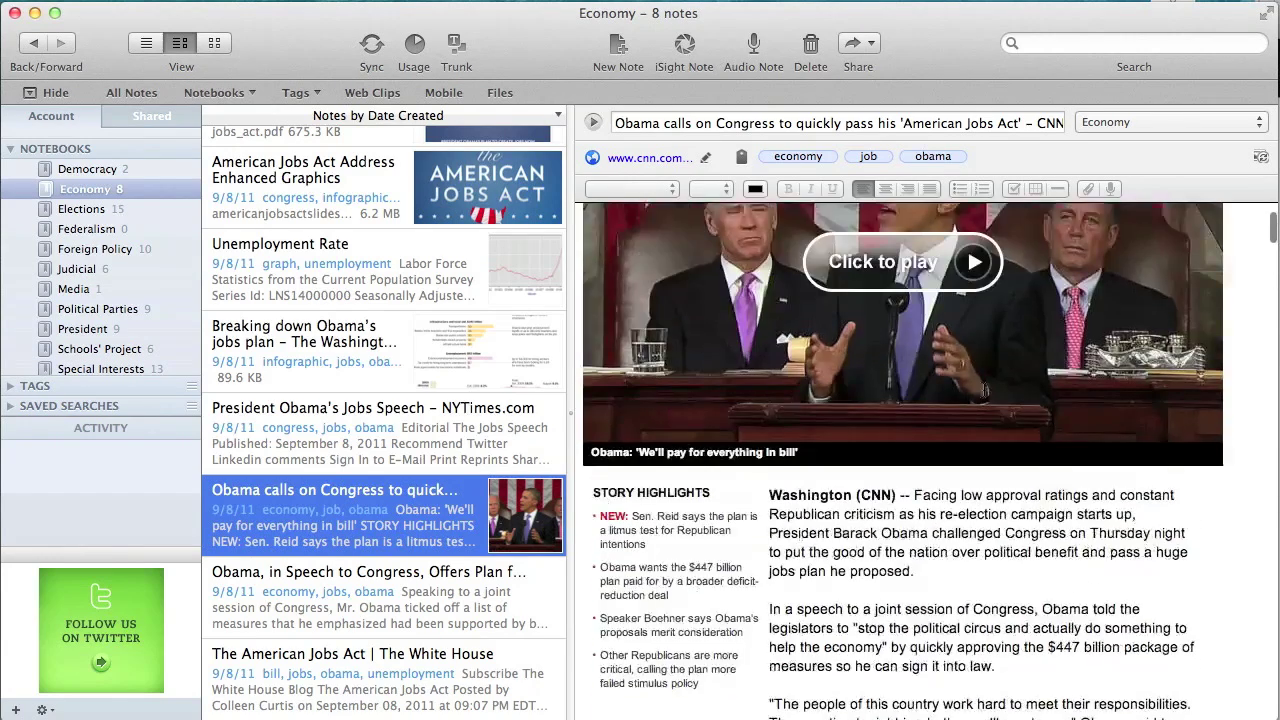
{"action": "scroll", "coordinate": [1009, 457], "scroll_direction": "up", "scroll_amount": 2}
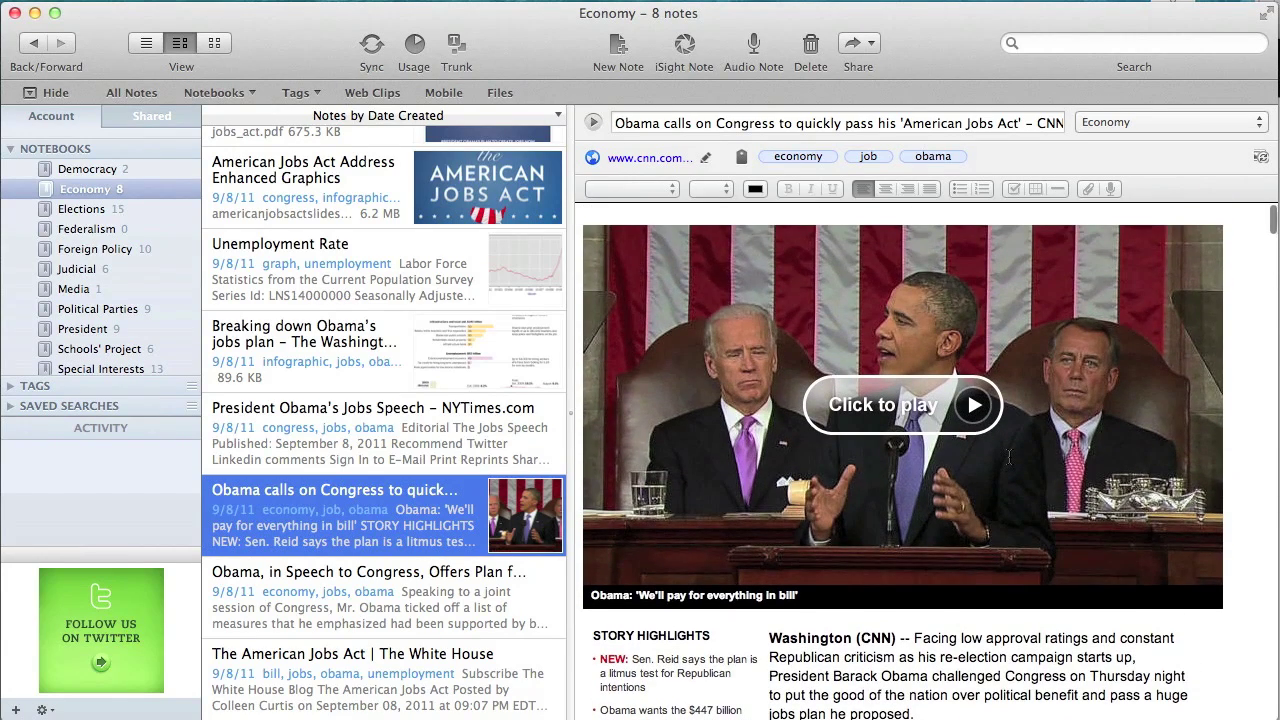
{"action": "left_click", "coordinate": [620, 159]}
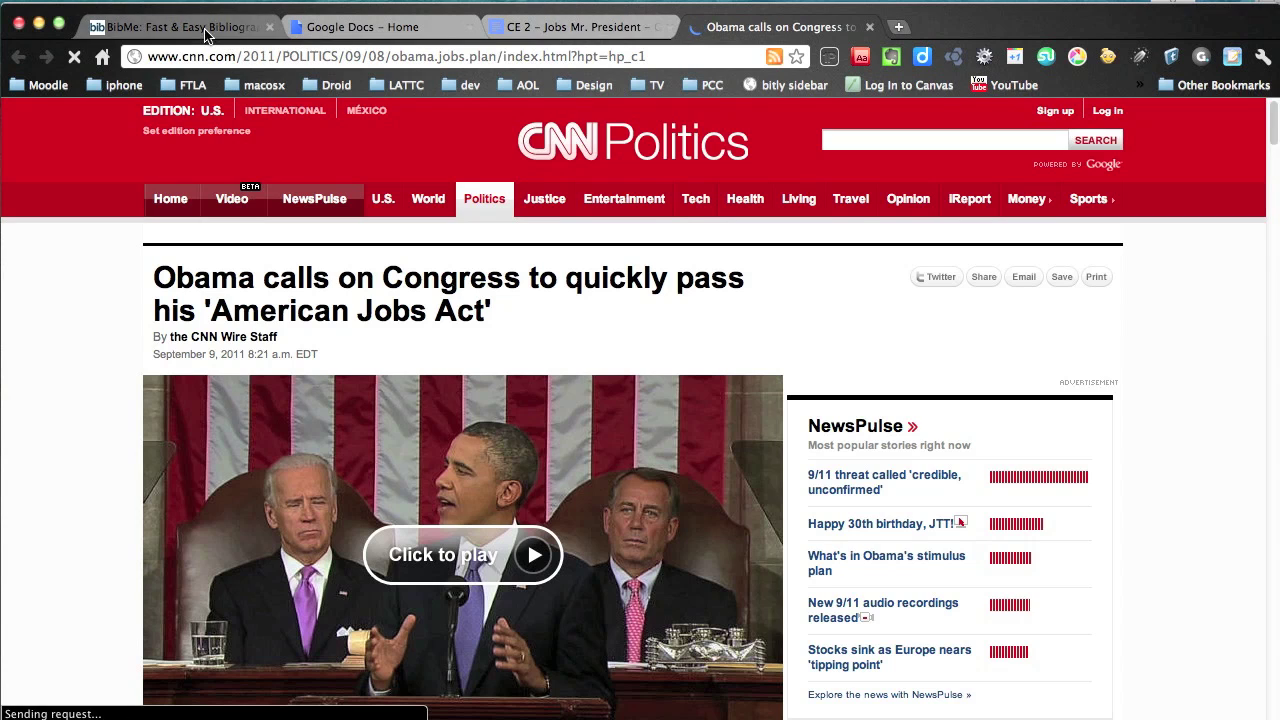
Set the CNN website citation's Date Created to 9/9/2011 in BibMe
{"action": "left_click", "coordinate": [250, 26]}
{"action": "left_click", "coordinate": [487, 502]}
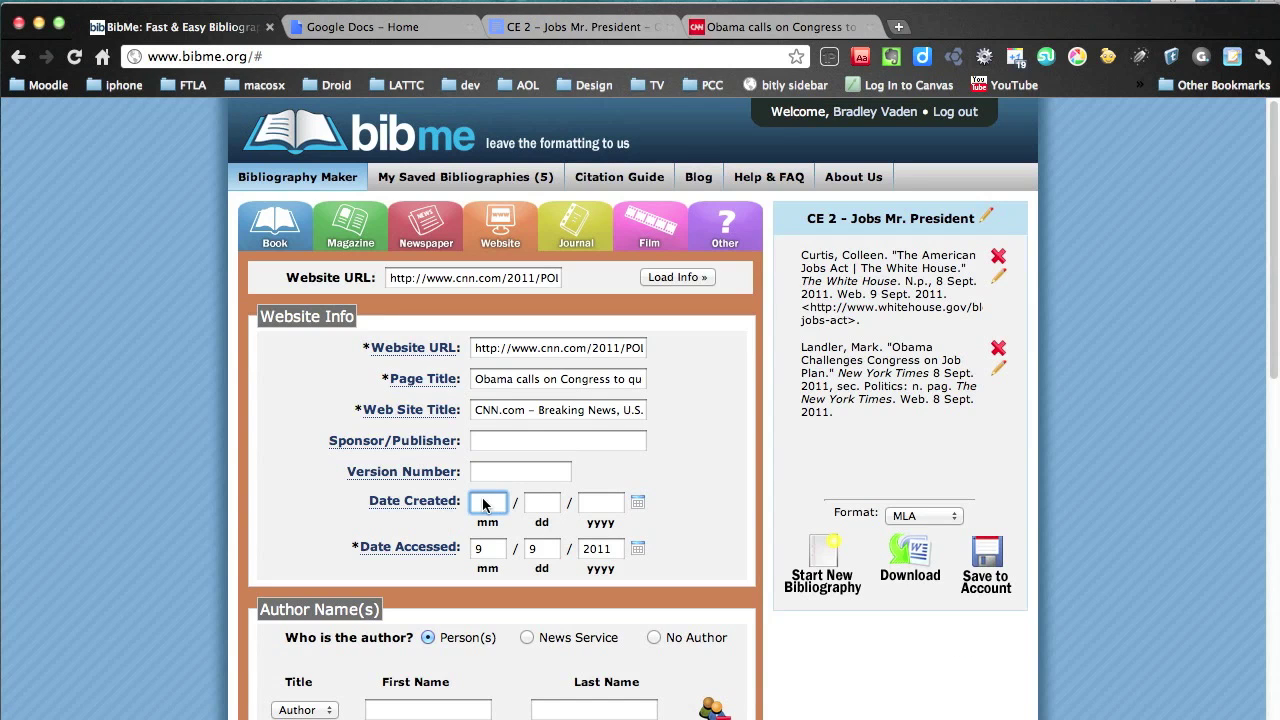
{"action": "type", "text": "9"}
{"action": "key", "text": "Tab"}
{"action": "type", "text": "9"}
{"action": "key", "text": "Tab"}
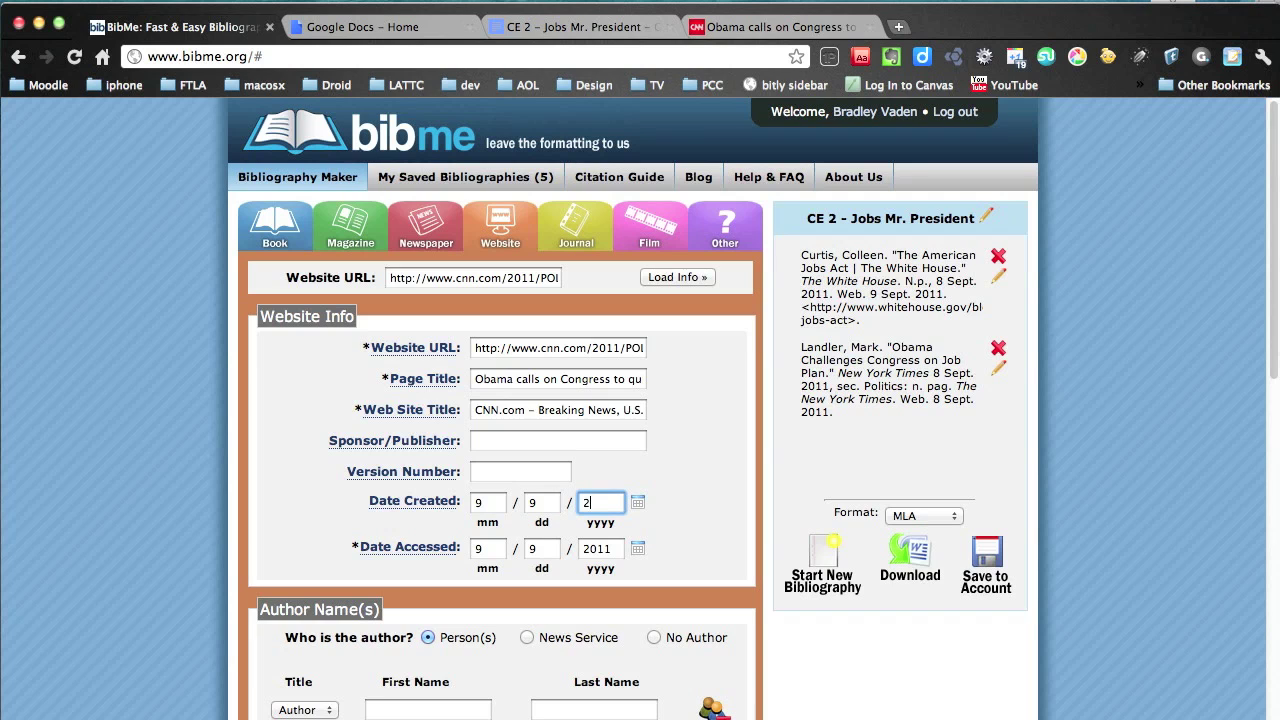
Check the byline on the CNN page and set the citation's author to the news service CNN Wire Staff
{"action": "scroll", "coordinate": [742, 420], "scroll_direction": "down", "scroll_amount": 5}
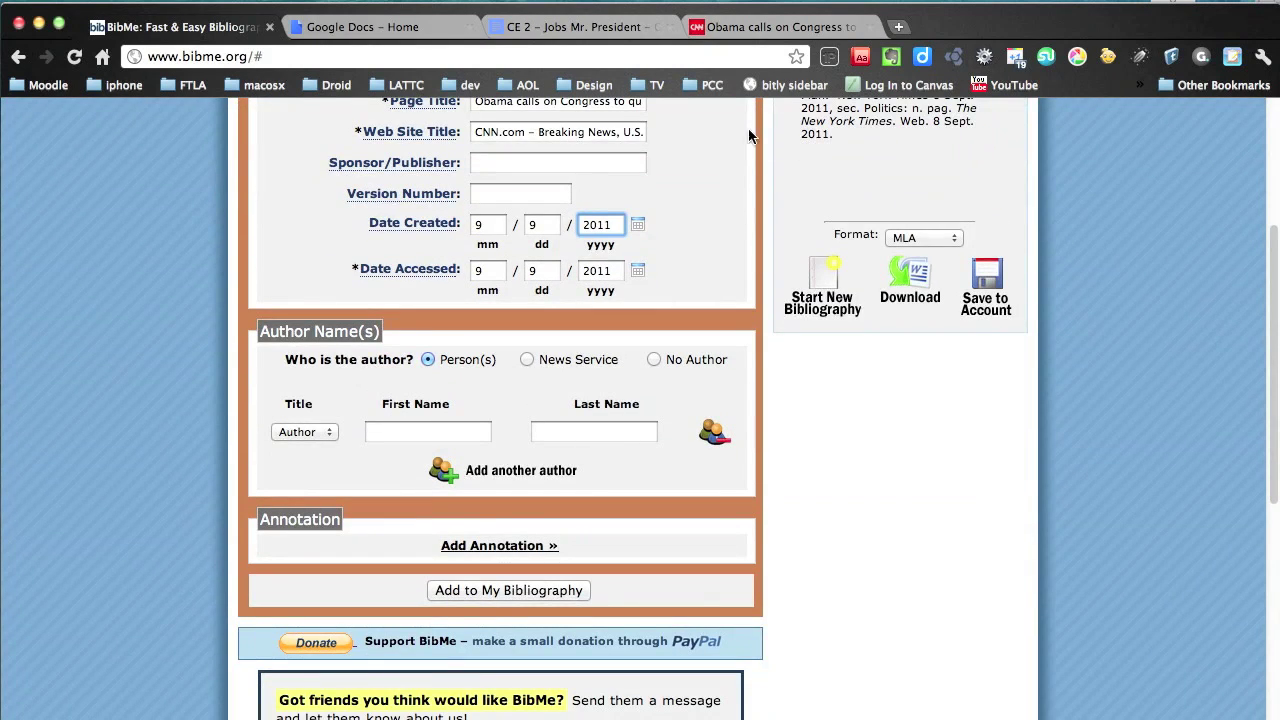
{"action": "left_click", "coordinate": [745, 27]}
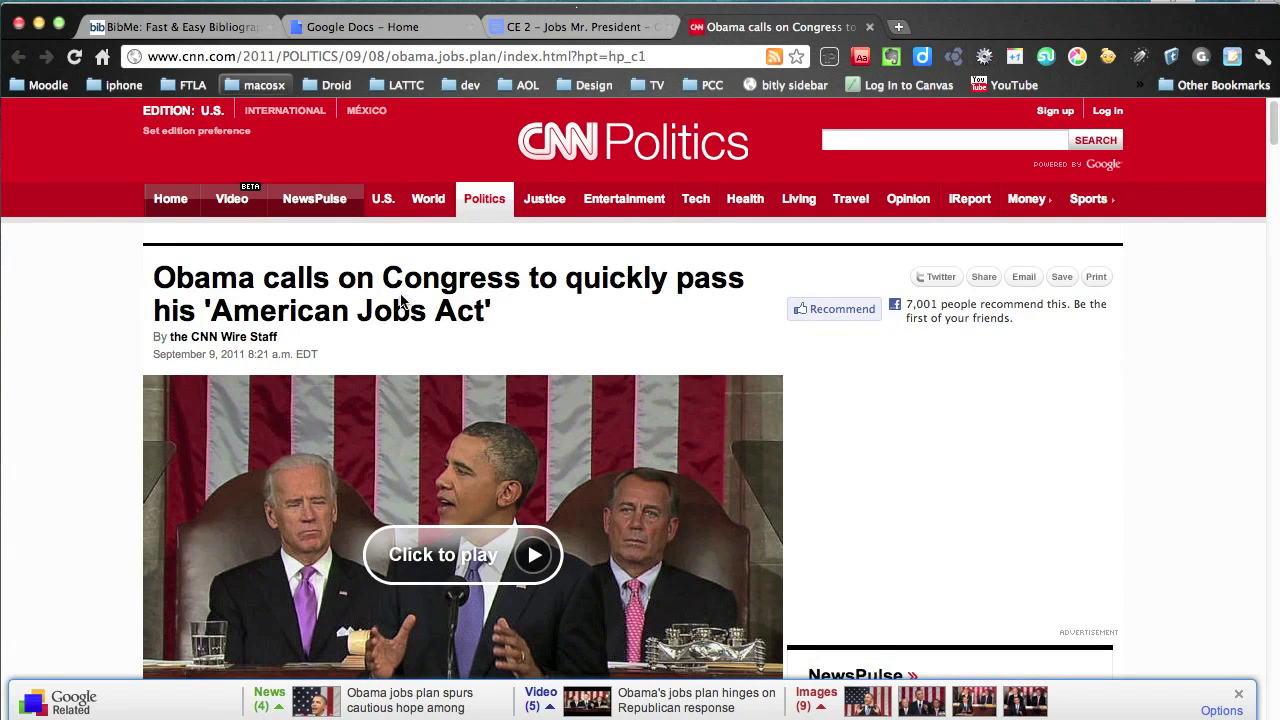
{"action": "left_click_drag", "start_coordinate": [280, 340], "coordinate": [191, 338]}
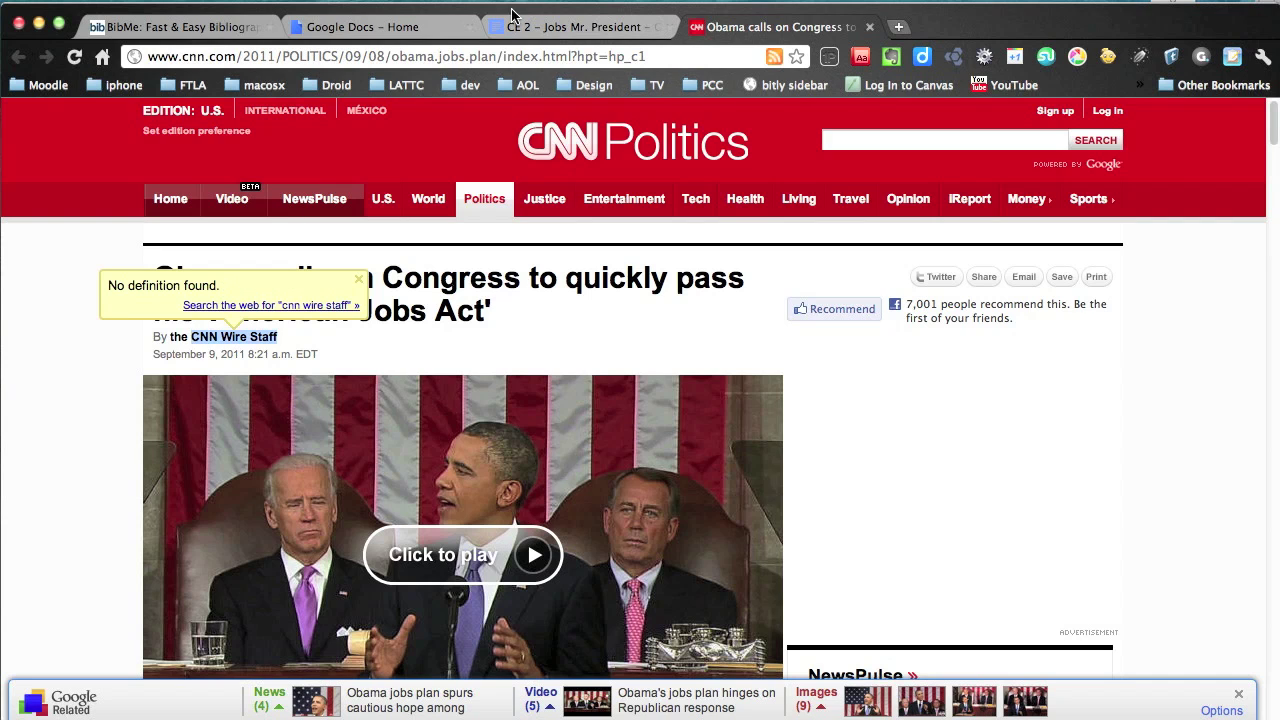
{"action": "left_click", "coordinate": [212, 30]}
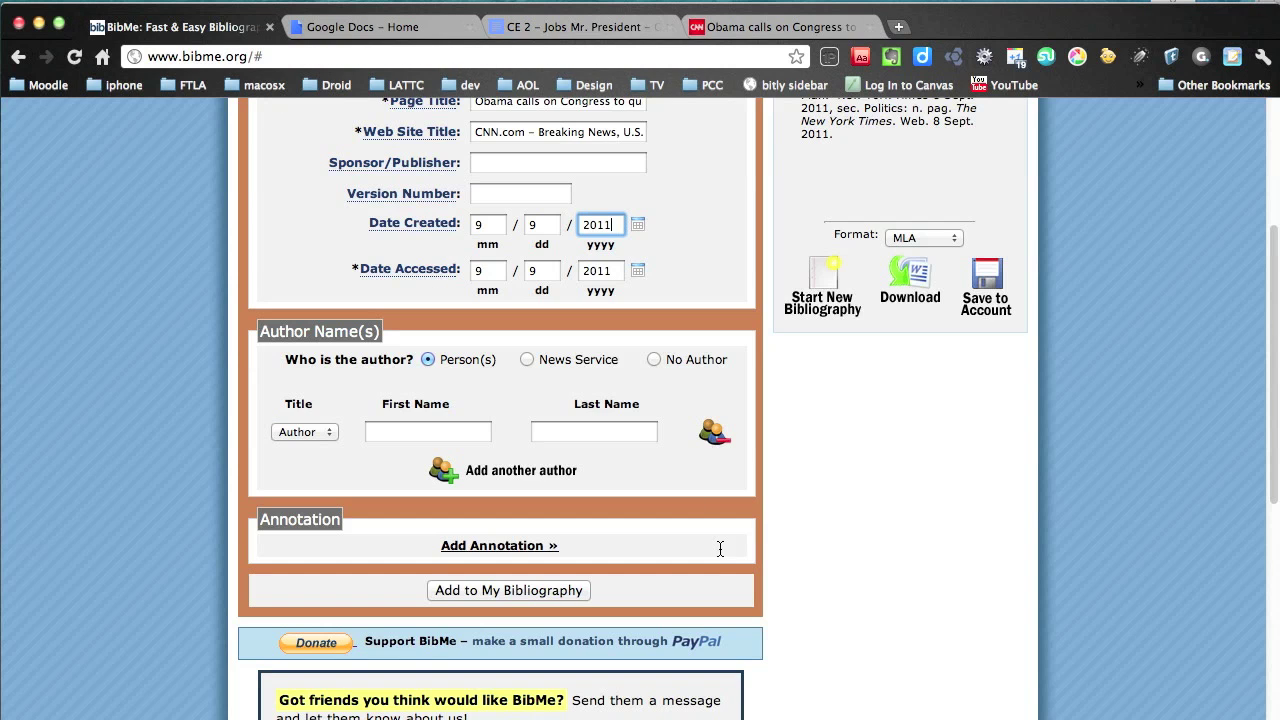
{"action": "left_click", "coordinate": [528, 360]}
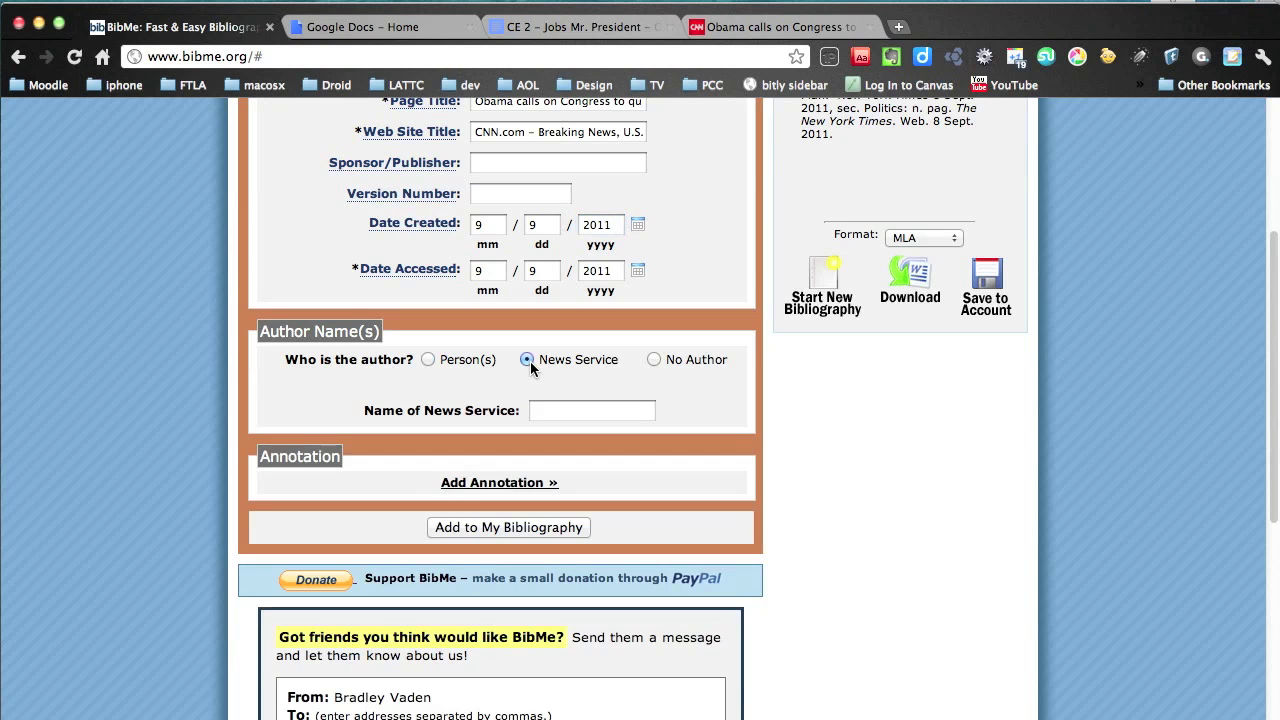
{"action": "left_click", "coordinate": [550, 410]}
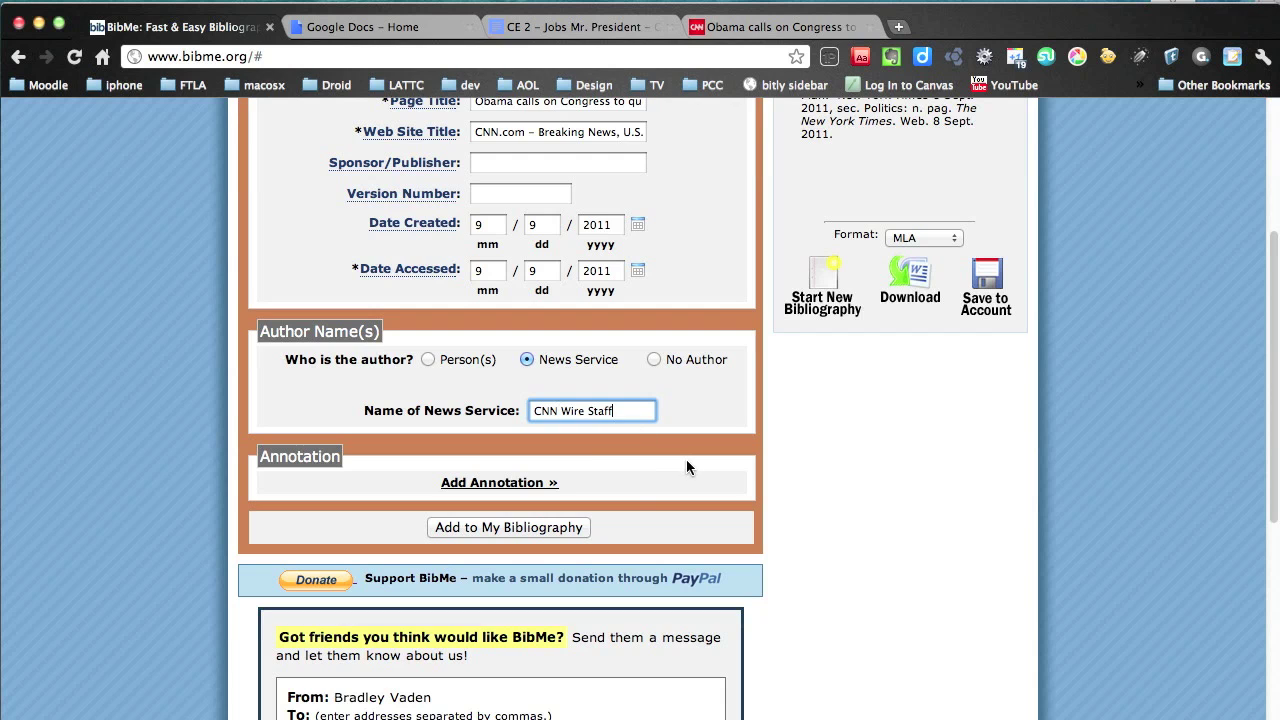
Add the CNN website citation to the bibliography and close the CNN article page
{"action": "left_click", "coordinate": [540, 528]}
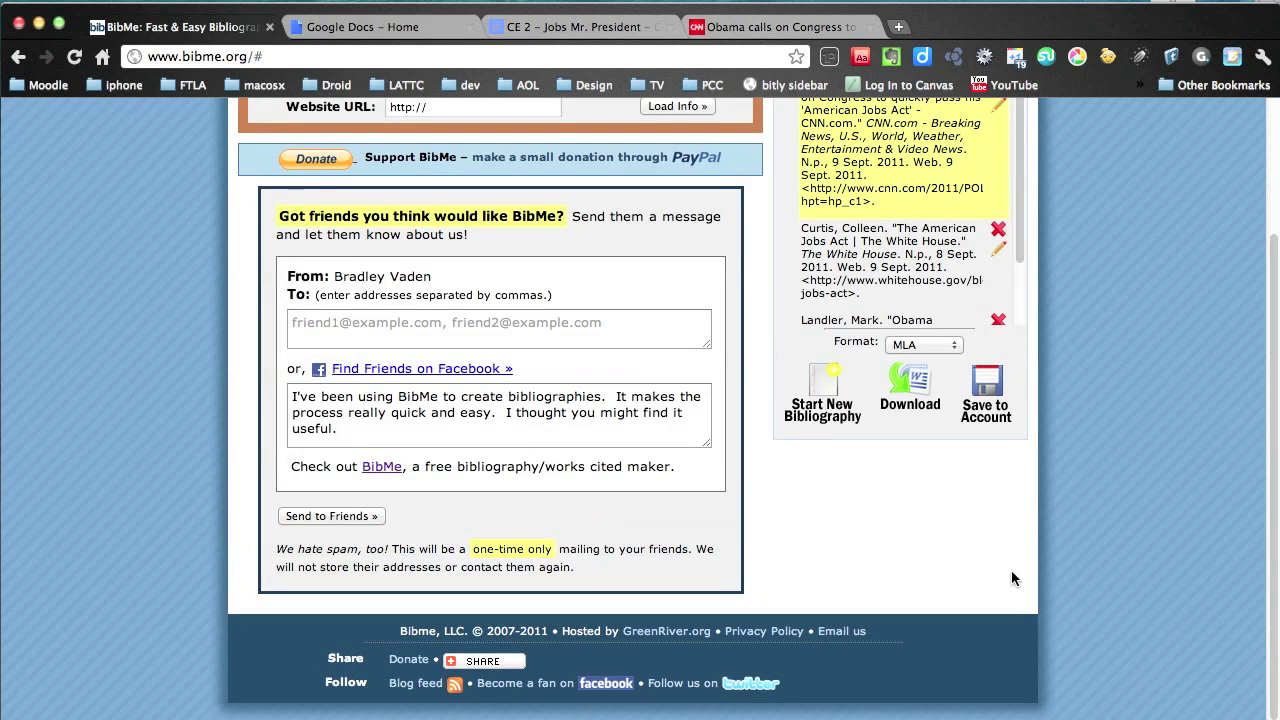
{"action": "left_click", "coordinate": [858, 382]}
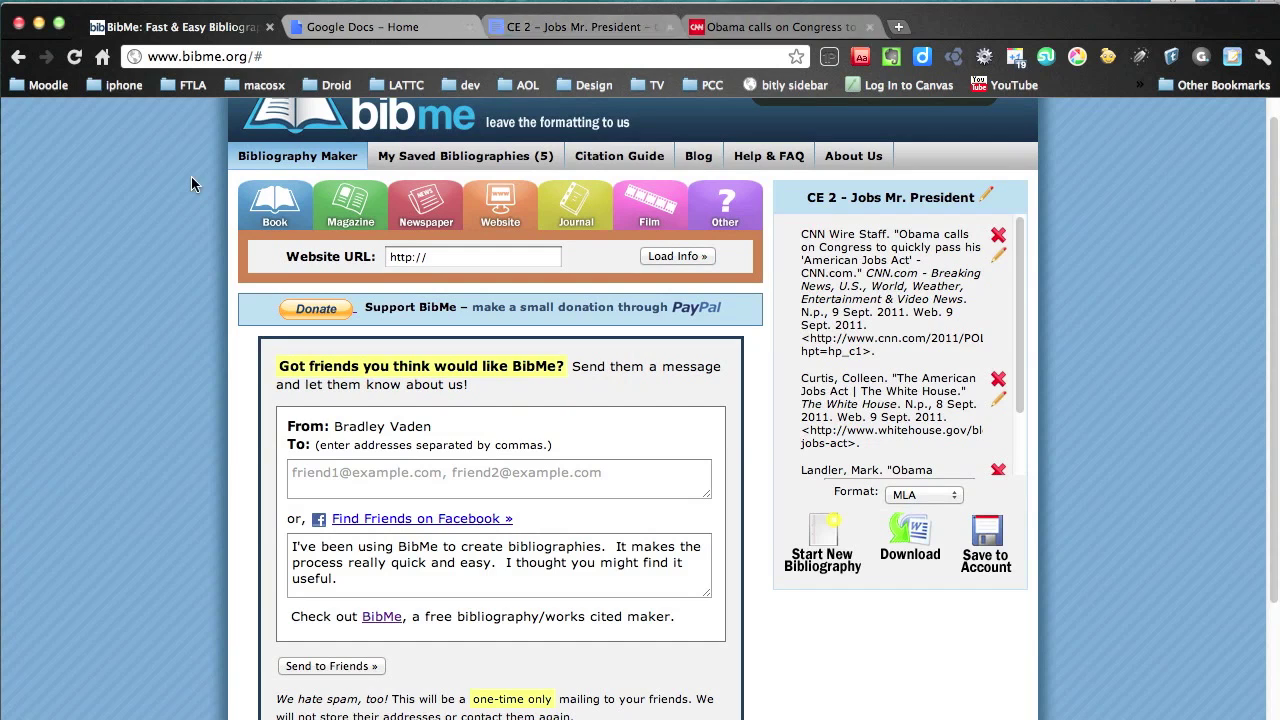
{"action": "left_click", "coordinate": [869, 27]}
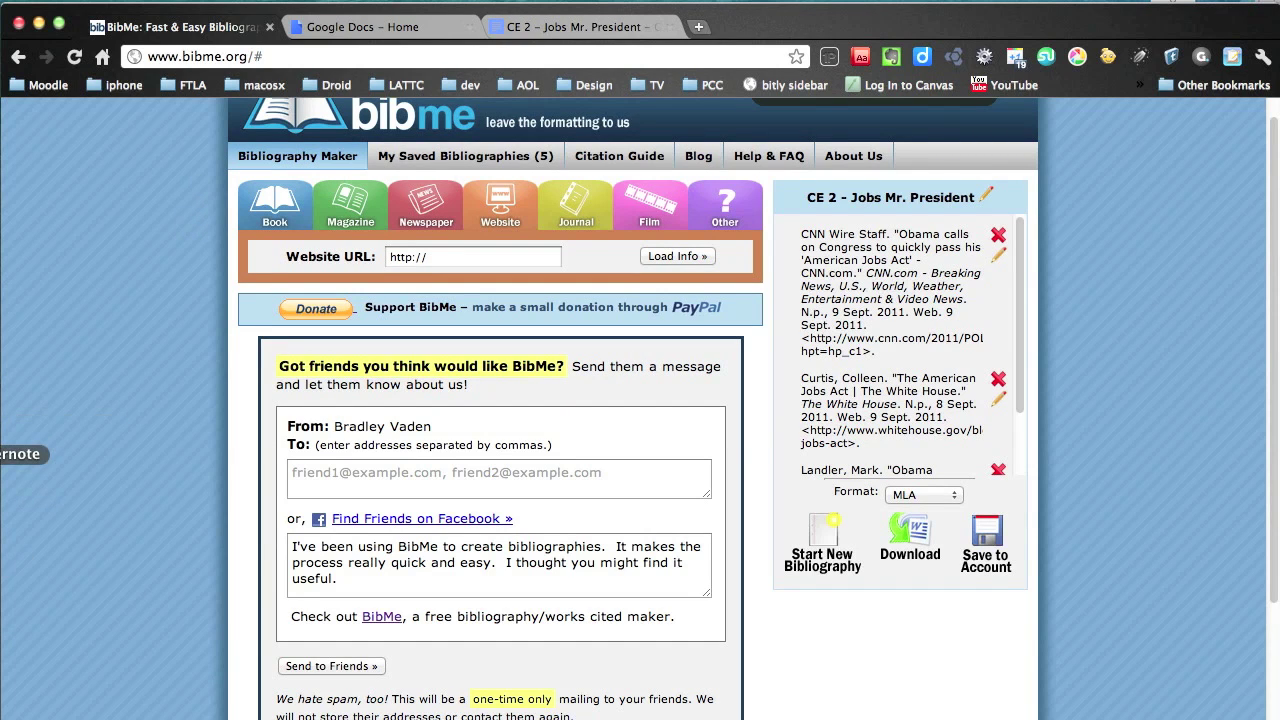
Switch to Evernote and open the source page of the note "President Obama's Jobs Speech – NYTimes.com"
{"action": "left_click", "coordinate": [5, 454]}
{"action": "left_click", "coordinate": [372, 437]}
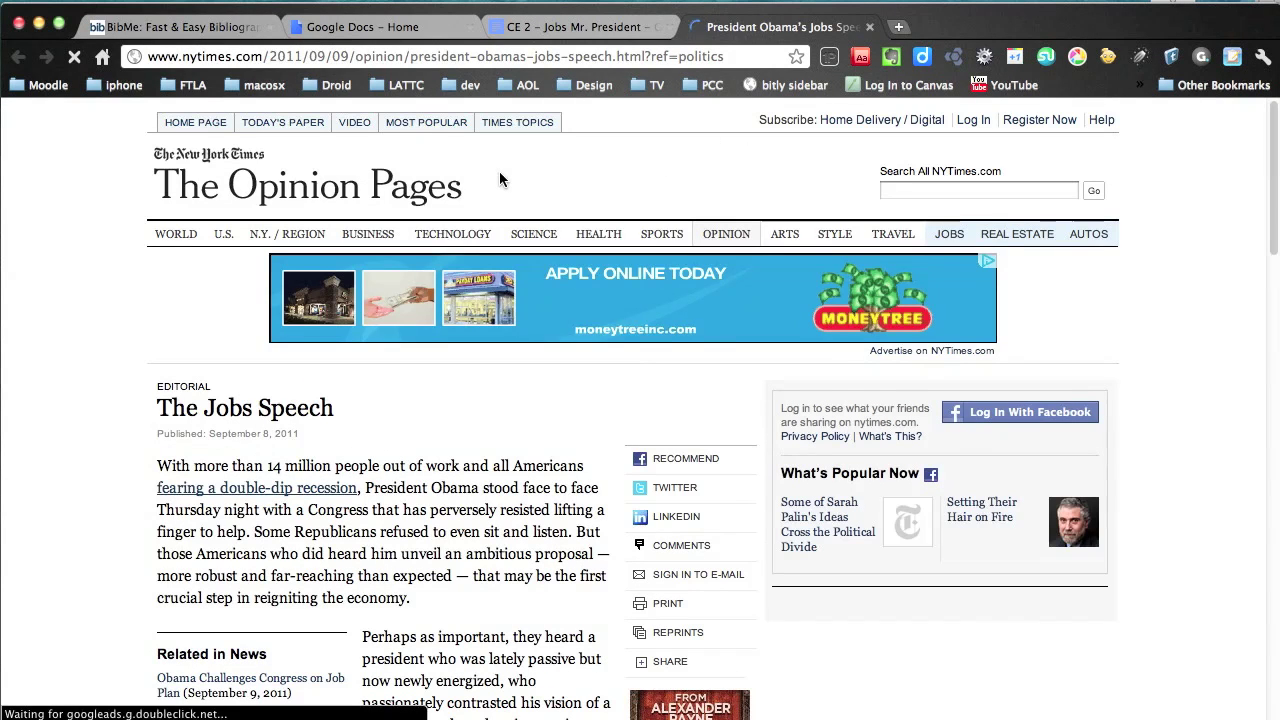
Copy the URL of the New York Times editorial "The Jobs Speech" and return to BibMe
{"action": "triple_click", "coordinate": [439, 52]}
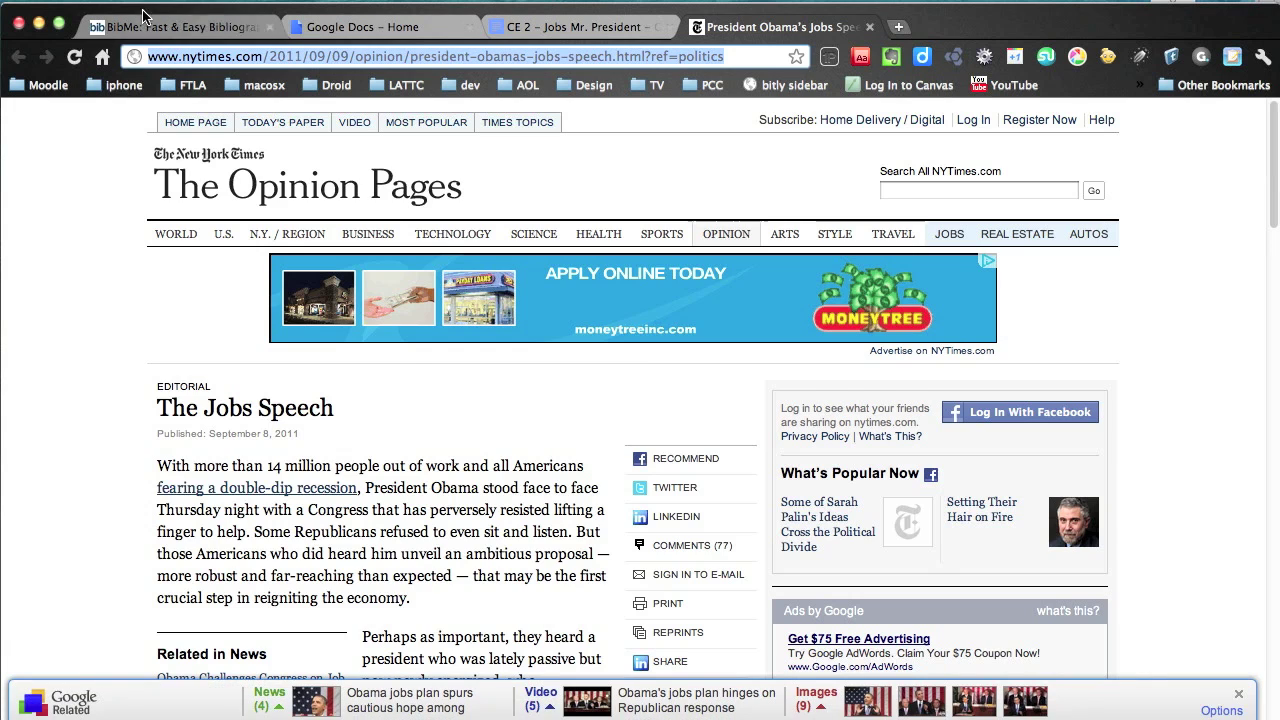
{"action": "left_click", "coordinate": [143, 17]}
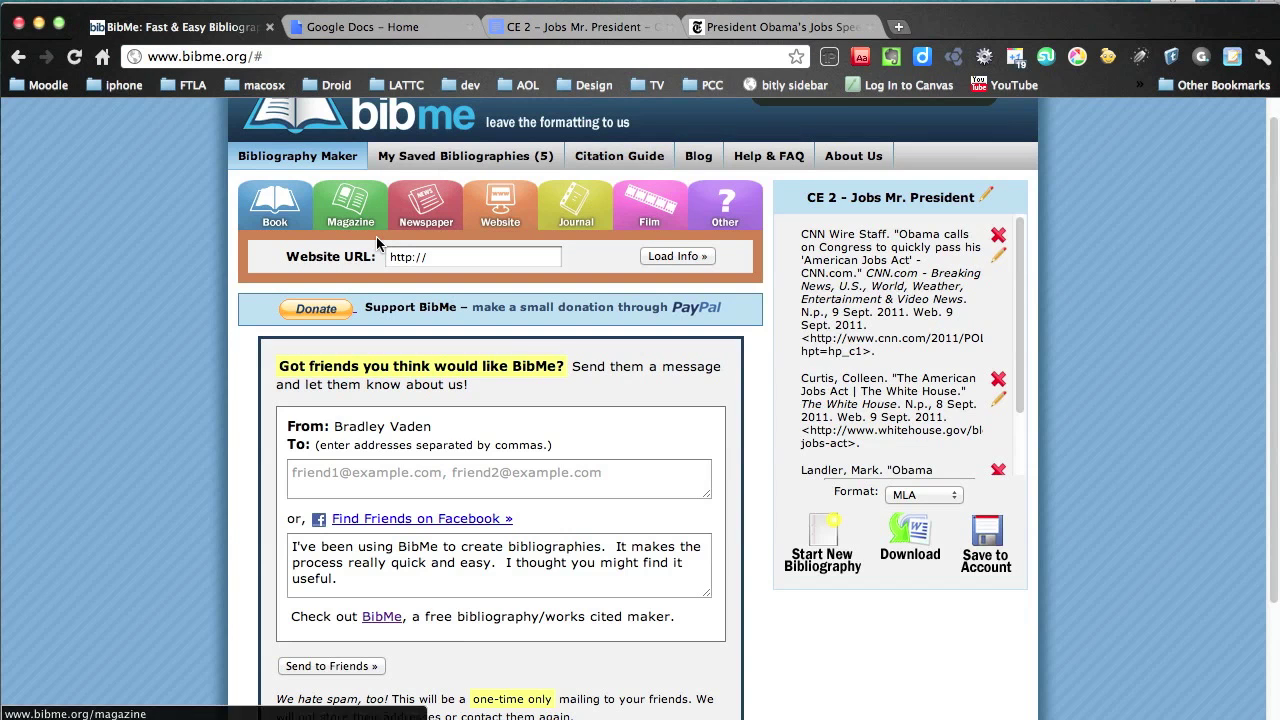
{"action": "left_click", "coordinate": [462, 257]}
{"action": "key", "text": "super+a"}
{"action": "key", "text": "super+v"}
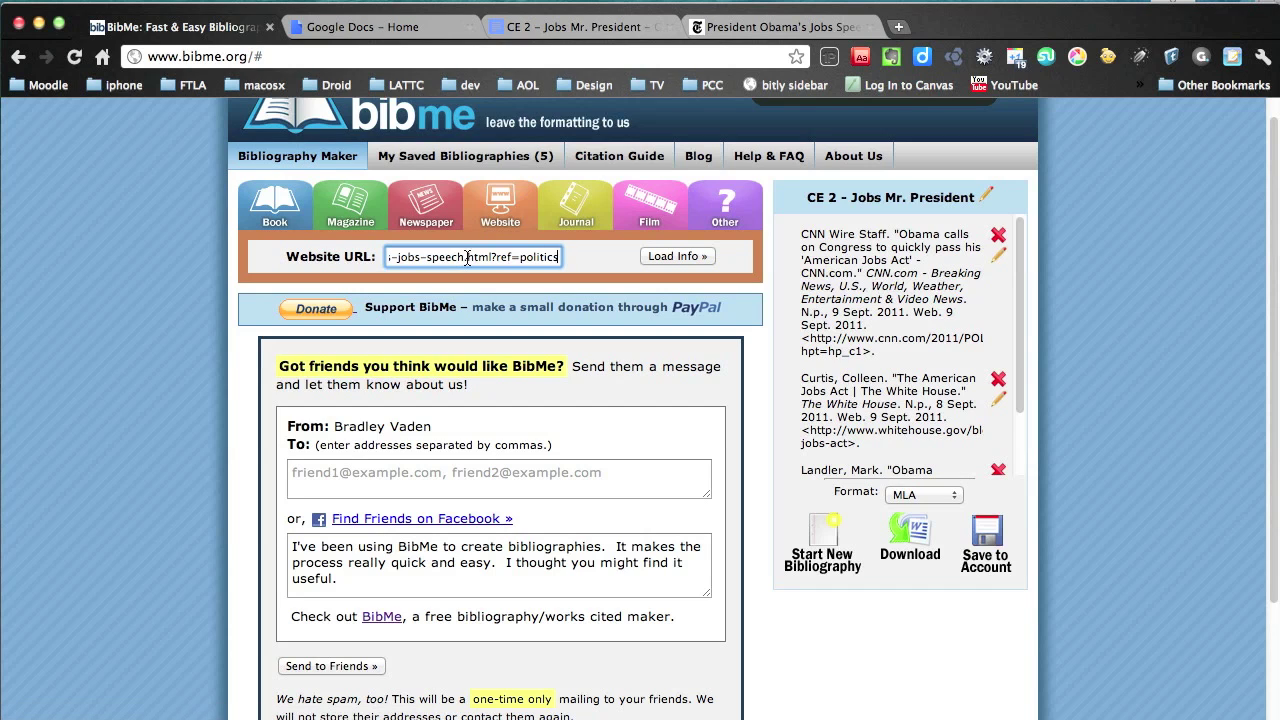
{"action": "left_click", "coordinate": [652, 257]}
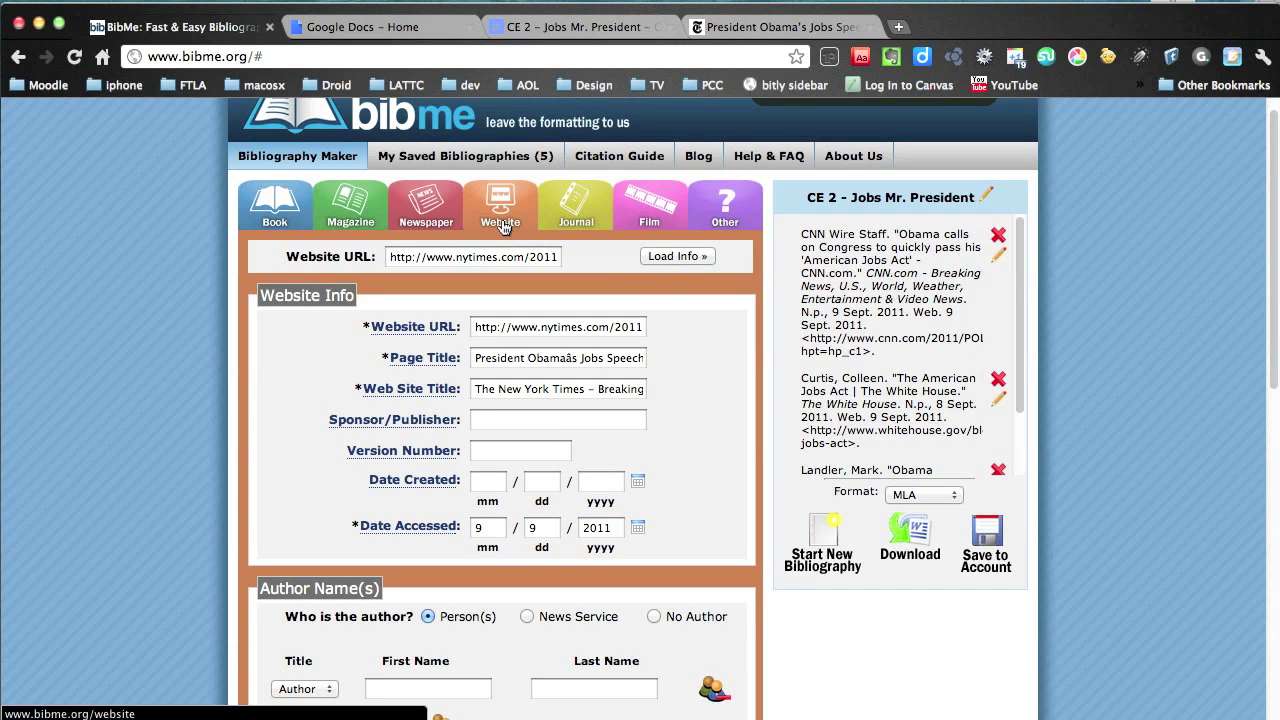
Start a newspaper citation in manual entry mode and set the origin of the article to Online
{"action": "left_click", "coordinate": [424, 220]}
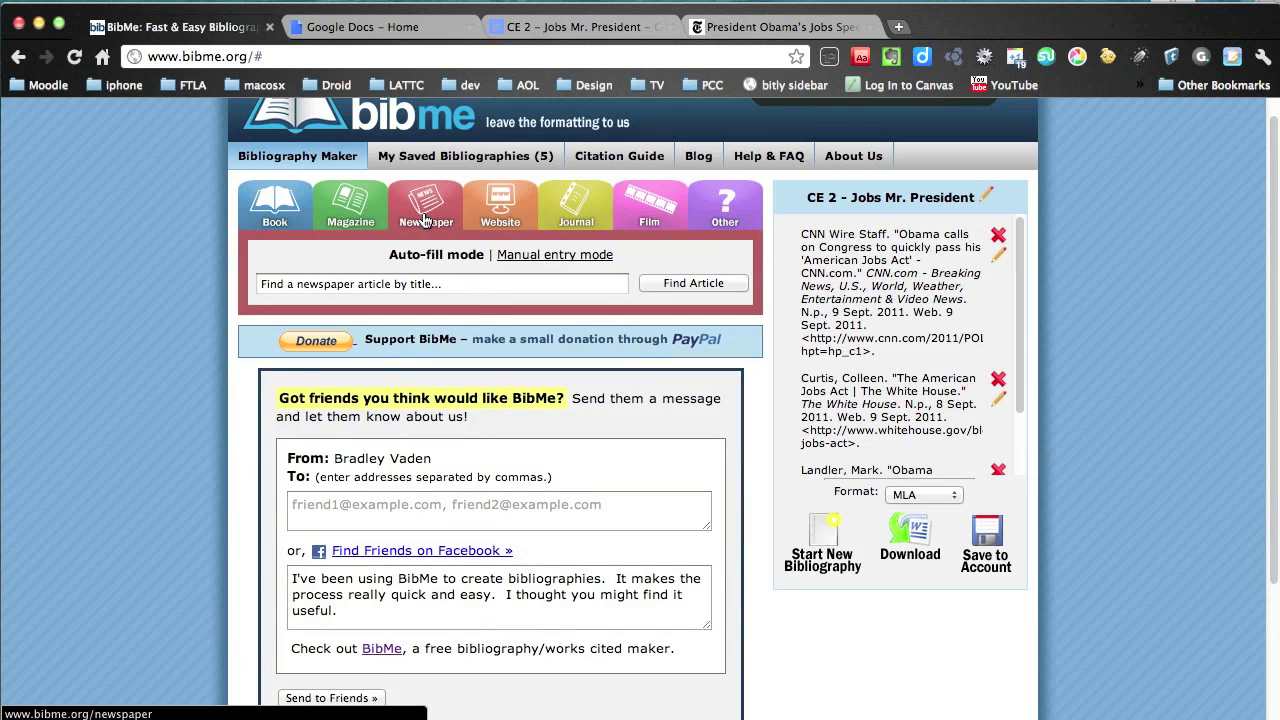
{"action": "left_click", "coordinate": [550, 256]}
{"action": "left_click", "coordinate": [480, 317]}
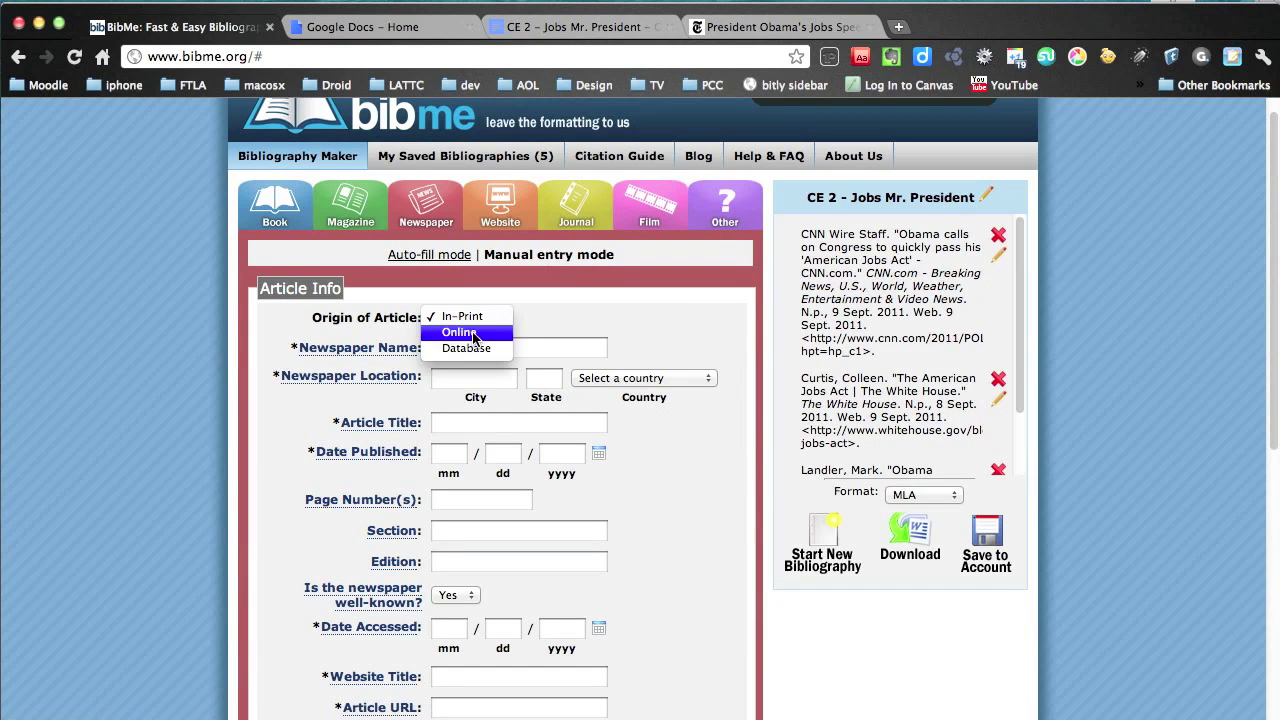
{"action": "left_click", "coordinate": [478, 332]}
Enter New York Times as the newspaper name and New York, NY, United States/Canada as its location
{"action": "left_click", "coordinate": [476, 345]}
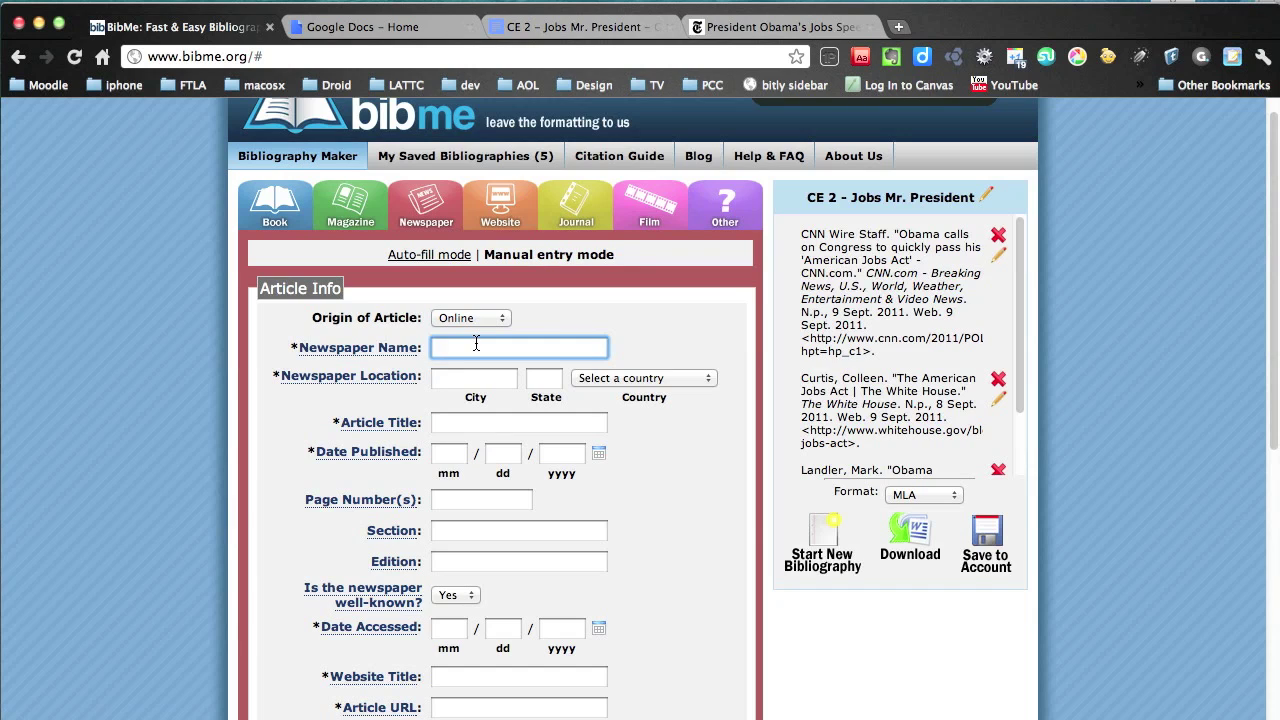
{"action": "type", "text": "New York Times"}
{"action": "key", "text": "Tab"}
{"action": "key", "text": "shift+Tab"}
{"action": "key", "text": "Right"}
{"action": "key", "text": "Tab"}
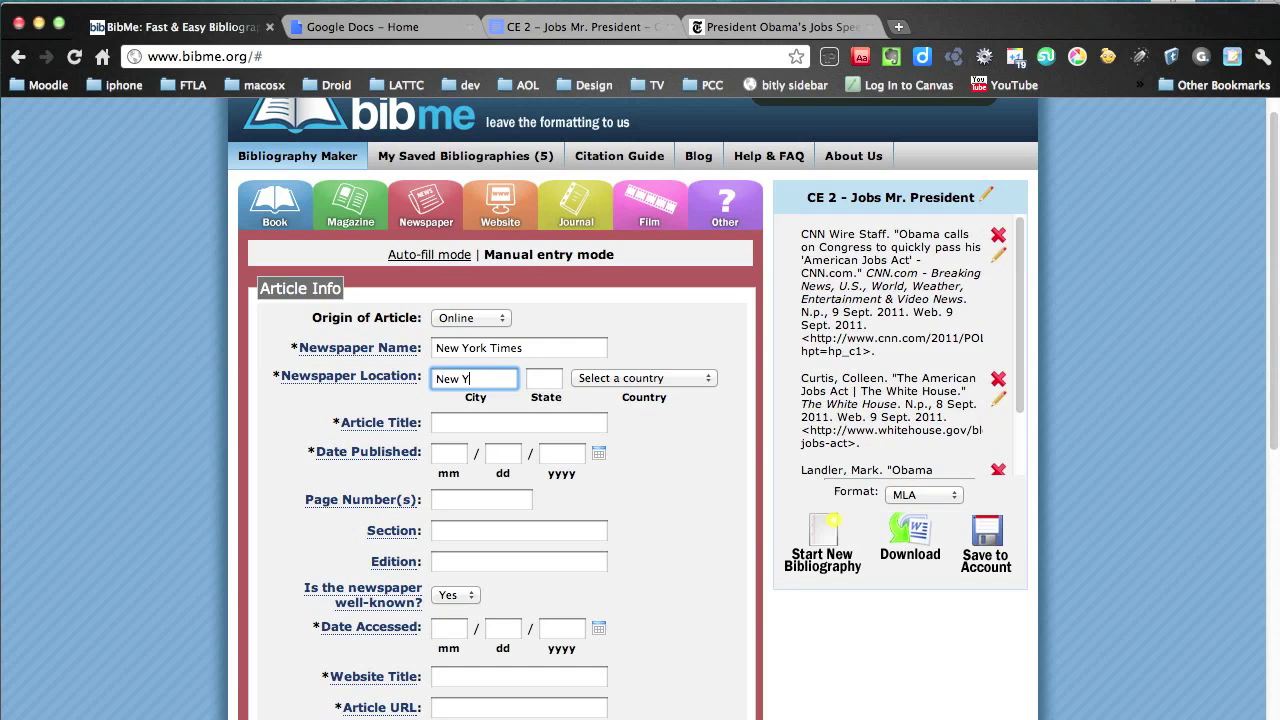
{"action": "key", "text": "Tab"}
{"action": "type", "text": "NY"}
{"action": "key", "text": "Tab"}
{"action": "key", "text": "u"}
{"action": "key", "text": "Tab"}
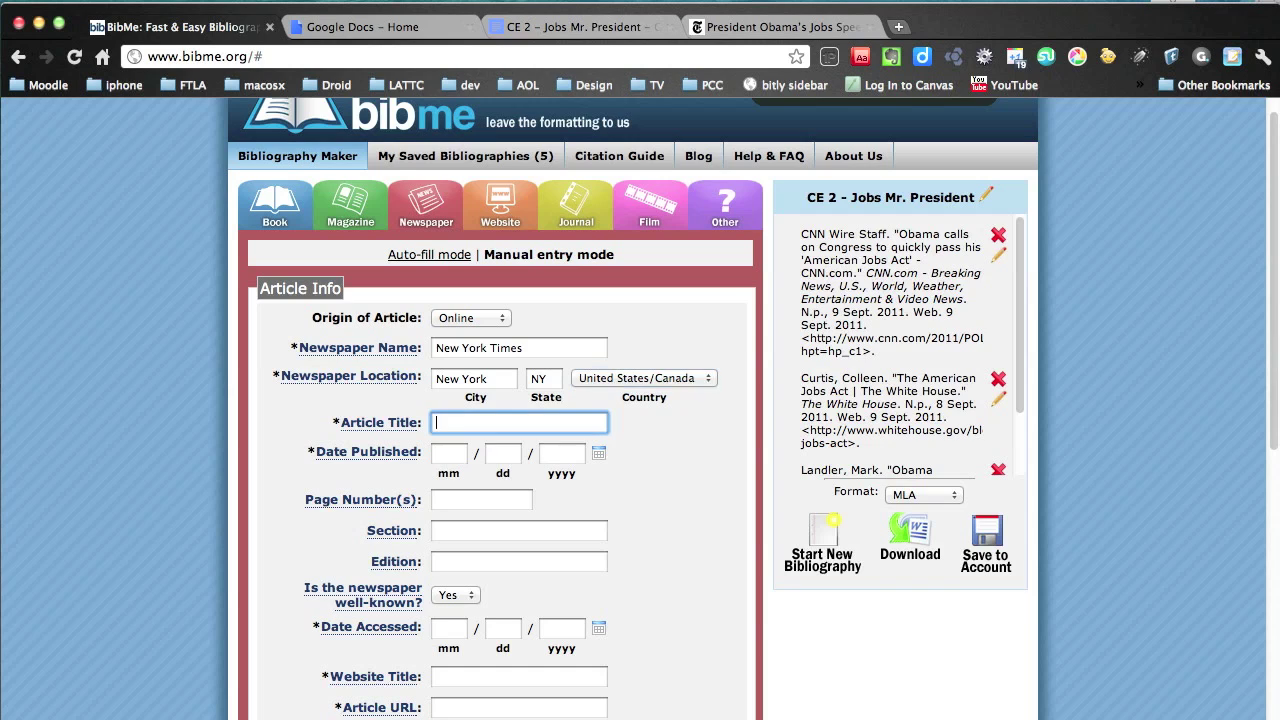
Paste the editorial's URL as the article URL and copy its headline "The Jobs Speech" into the article title
{"action": "left_click", "coordinate": [486, 706]}
{"action": "type", "text": "http://www.nytimes.com/2011/09/09/us/politics/text-of-president-obamas-jobs-speech.html?ref=politics"}
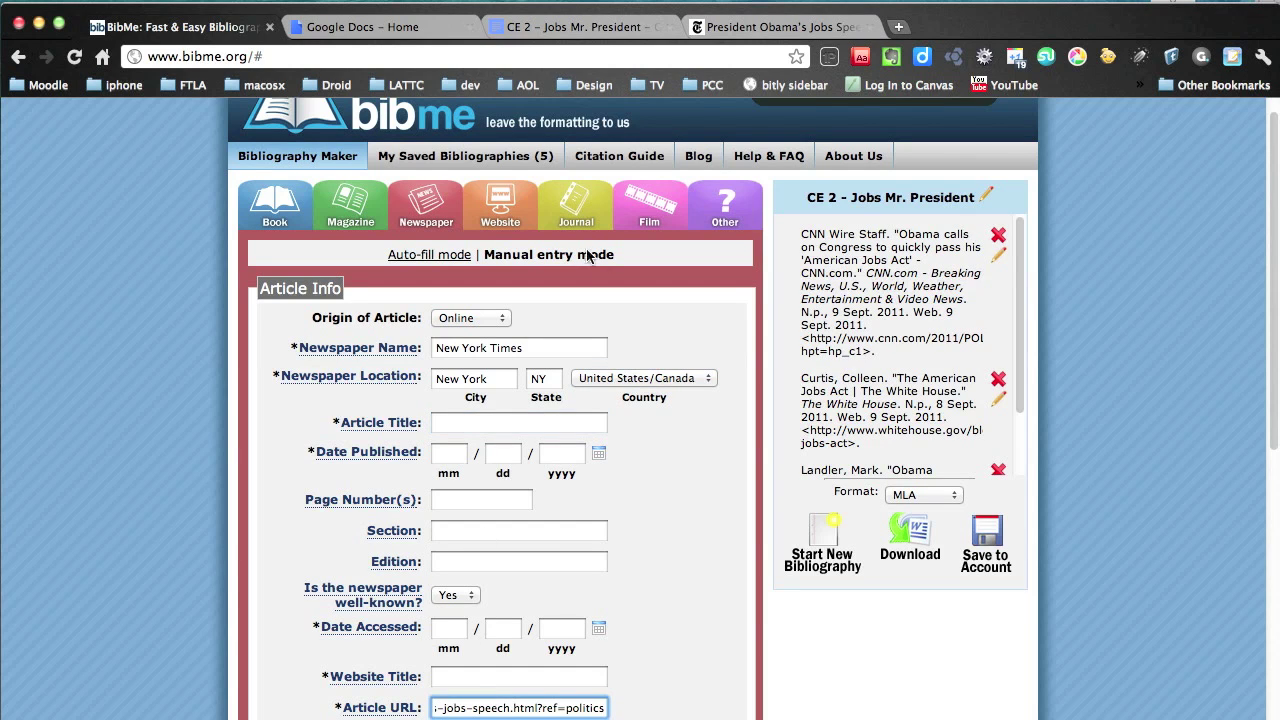
{"action": "left_click", "coordinate": [788, 38]}
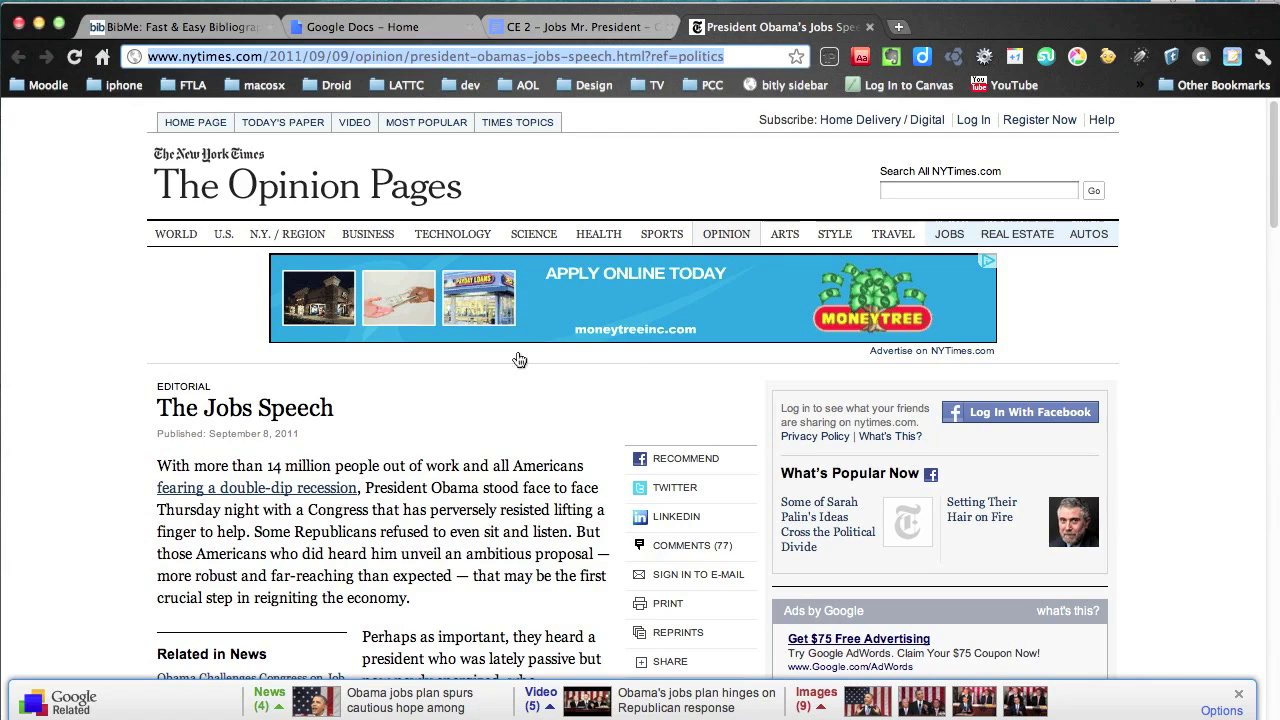
{"action": "left_click_drag", "start_coordinate": [348, 412], "coordinate": [161, 409]}
{"action": "key", "text": "super+c"}
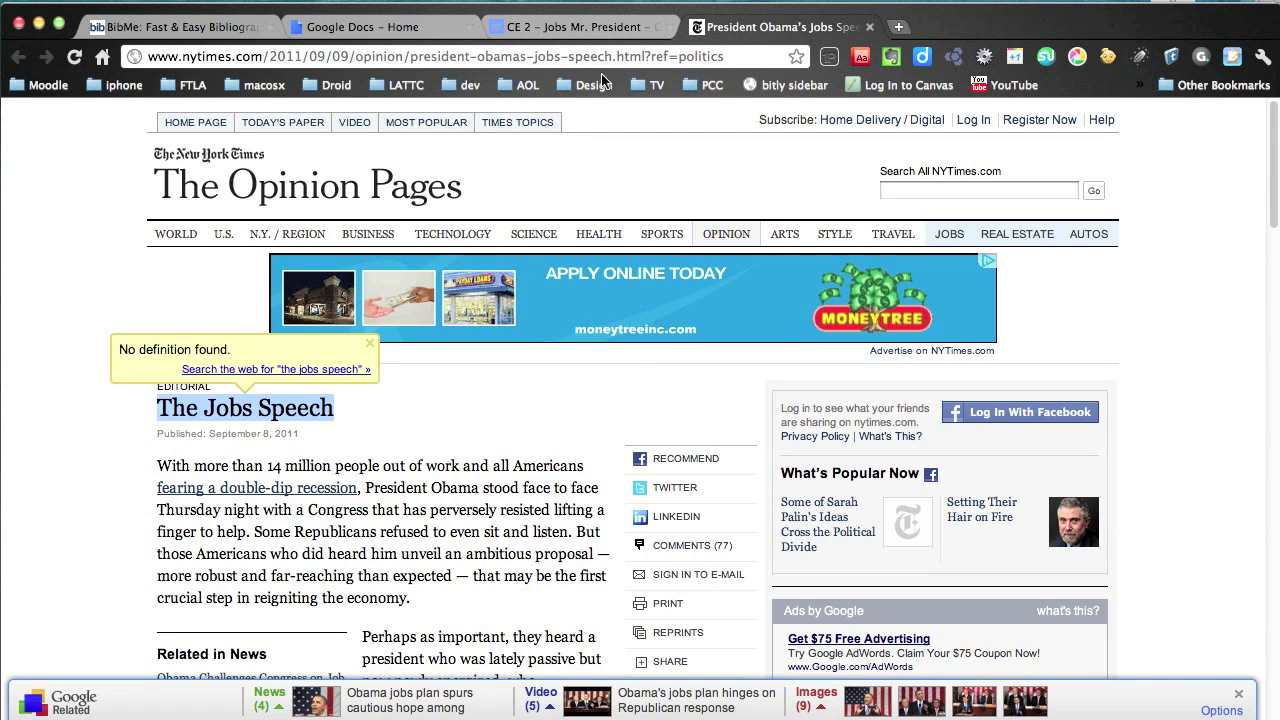
{"action": "left_click", "coordinate": [198, 24]}
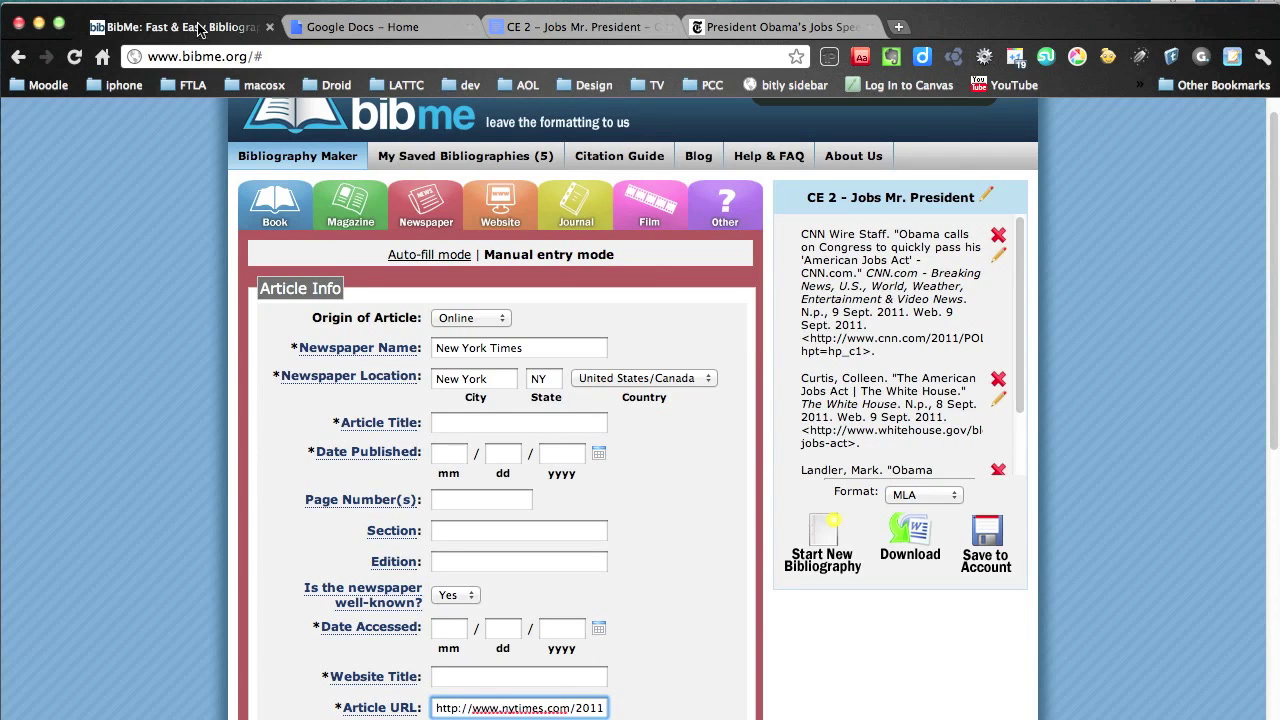
{"action": "left_click", "coordinate": [482, 421]}
{"action": "key", "text": "super+v"}
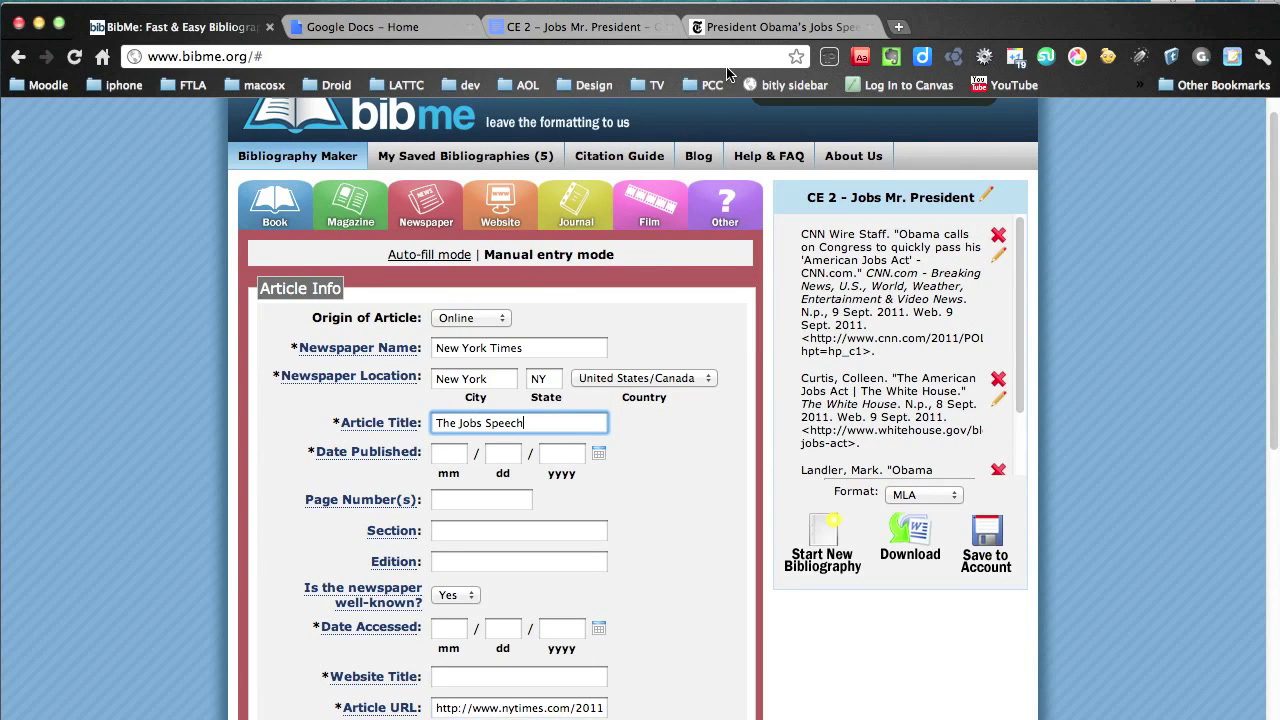
Check the section name on the editorial page and set the citation's section to "The Opinion Pages"
{"action": "left_click", "coordinate": [758, 27]}
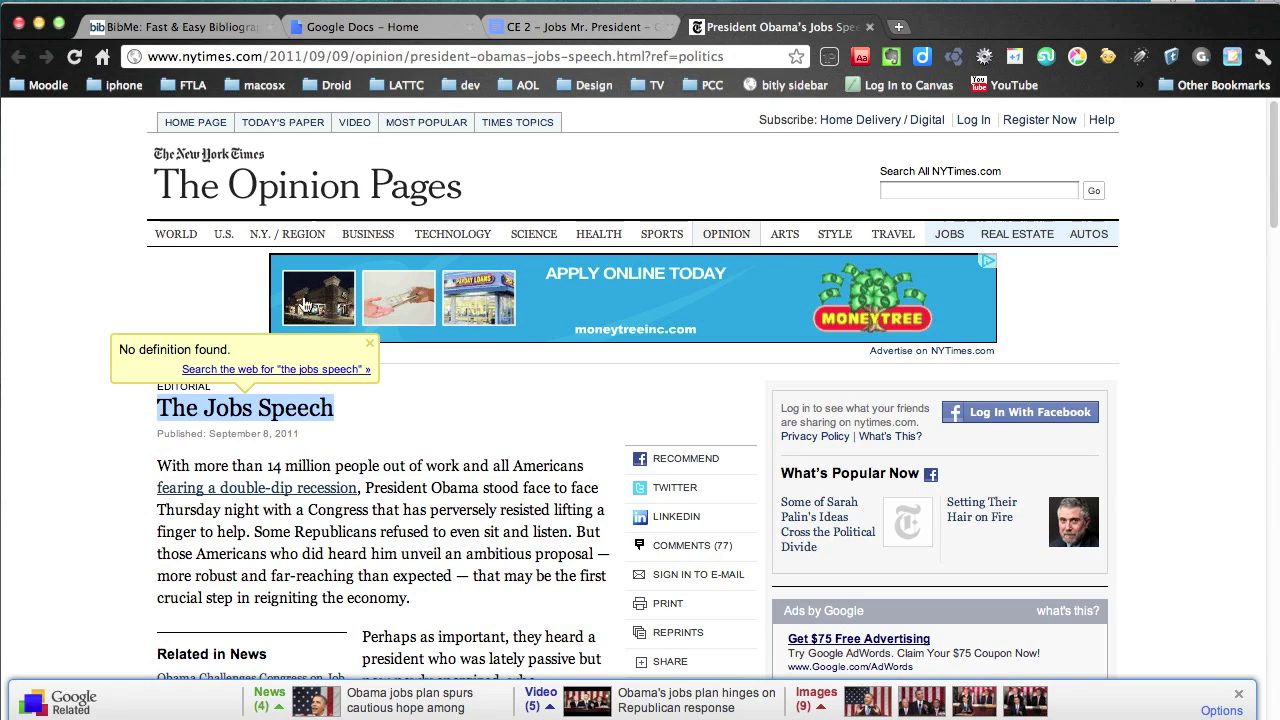
{"action": "triple_click", "coordinate": [274, 180]}
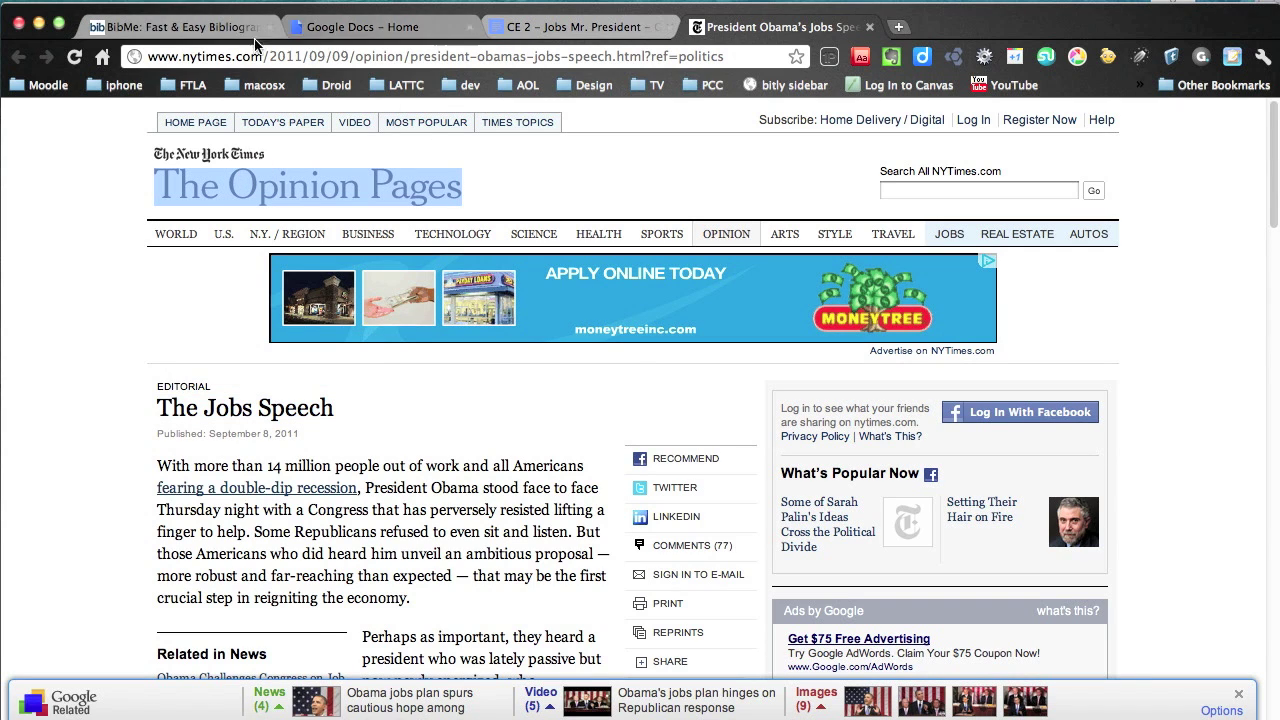
{"action": "left_click", "coordinate": [219, 29]}
{"action": "left_click", "coordinate": [438, 532]}
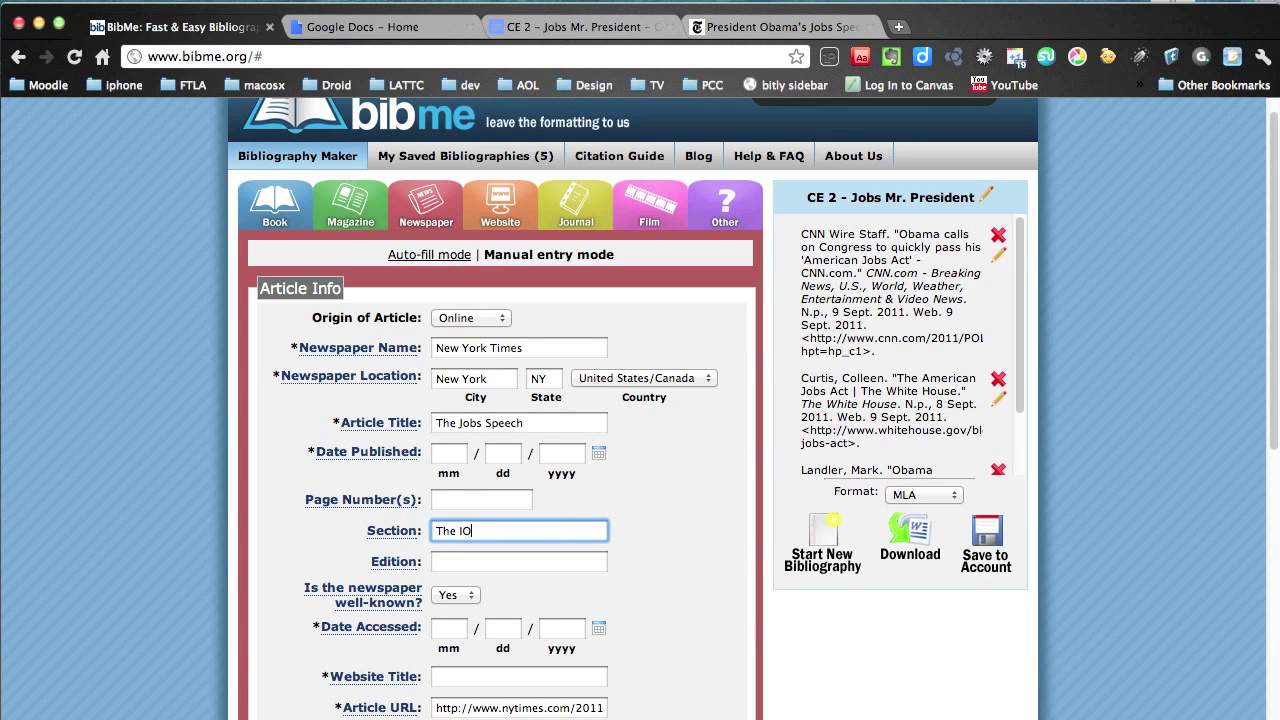
{"action": "type", "text": "The Opinion Pages"}
Check the editorial's publication date and set the citation's Date Published to 09/08/2011
{"action": "left_click", "coordinate": [775, 28]}
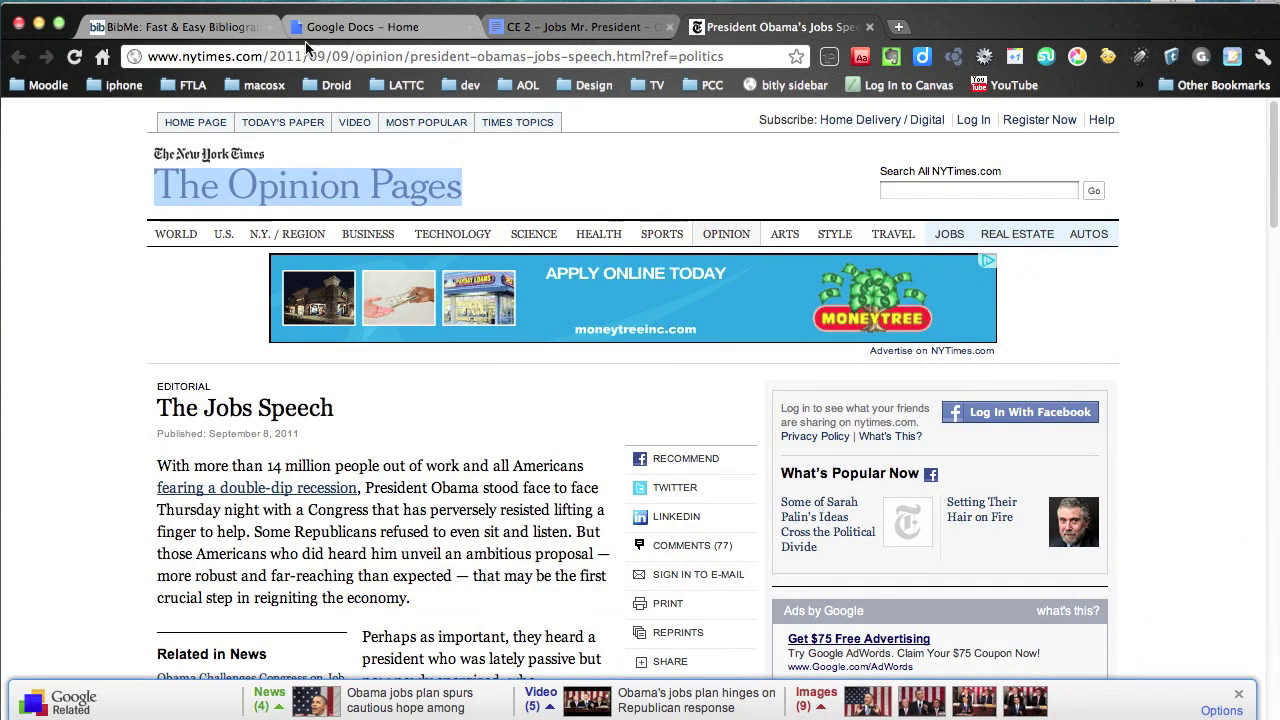
{"action": "left_click", "coordinate": [218, 37]}
{"action": "left_click", "coordinate": [444, 455]}
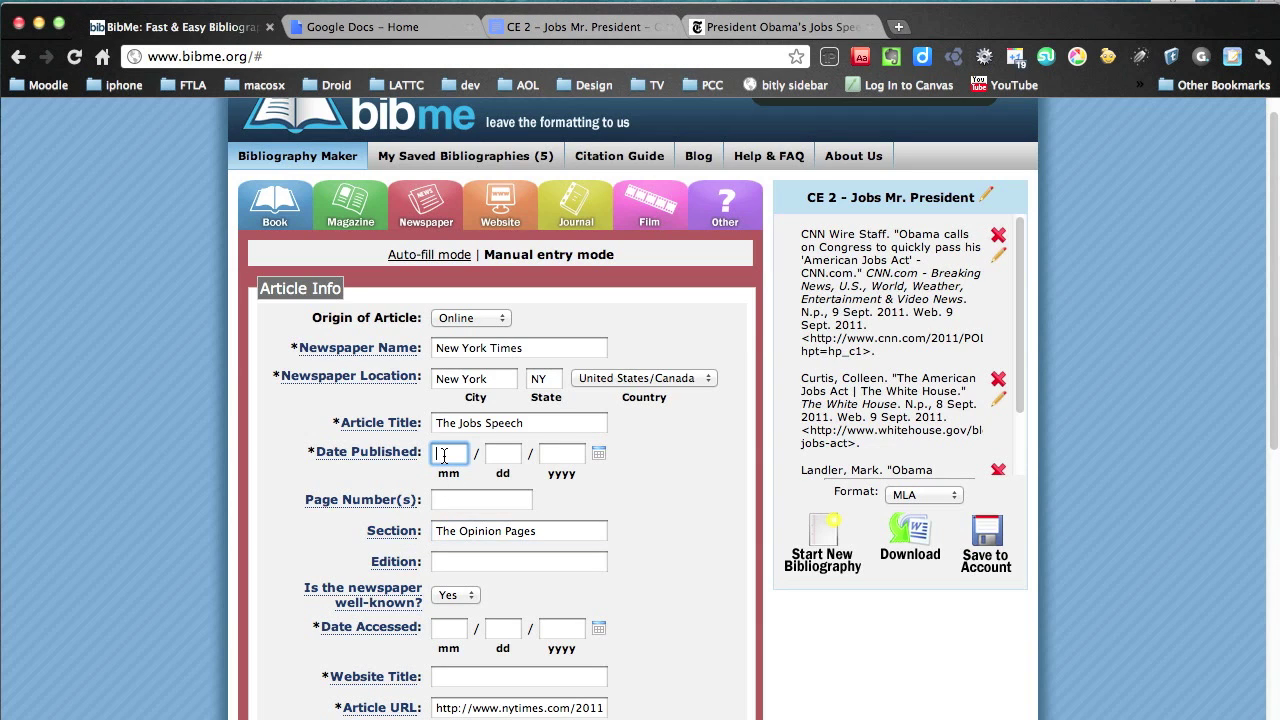
{"action": "type", "text": "09"}
{"action": "key", "text": "Tab"}
{"action": "type", "text": "0"}
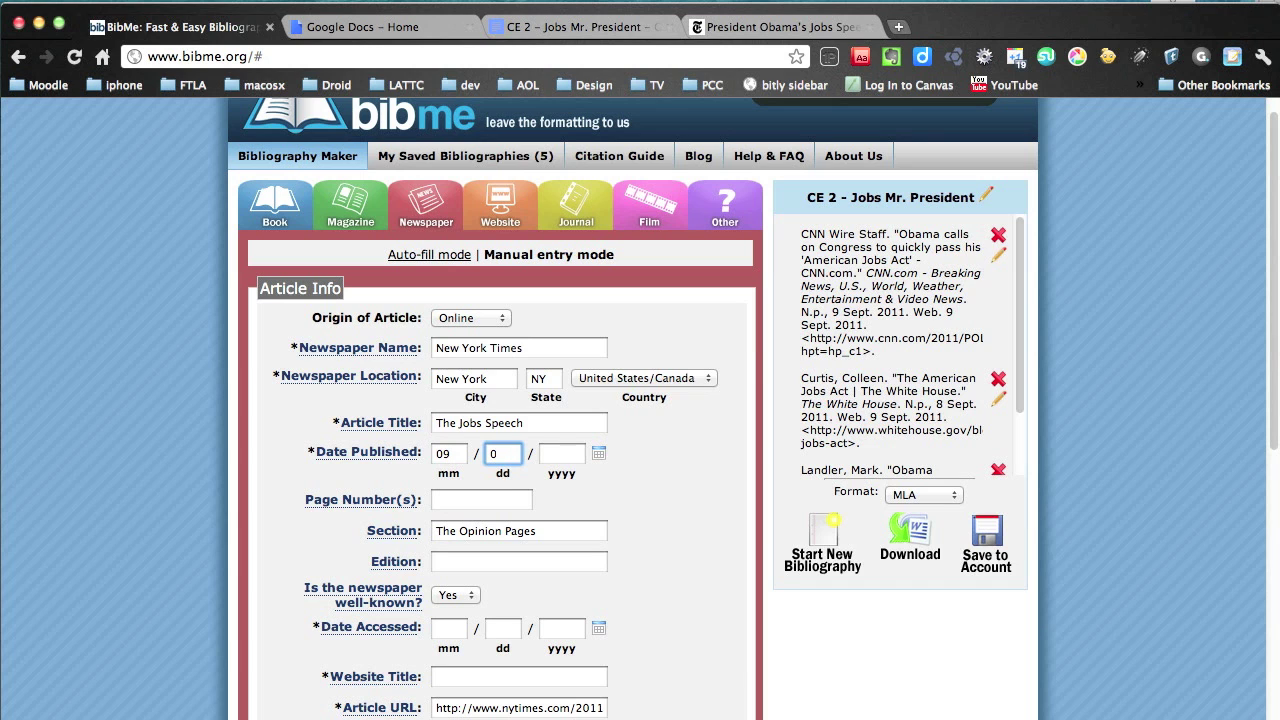
{"action": "type", "text": "8"}
{"action": "key", "text": "Tab"}
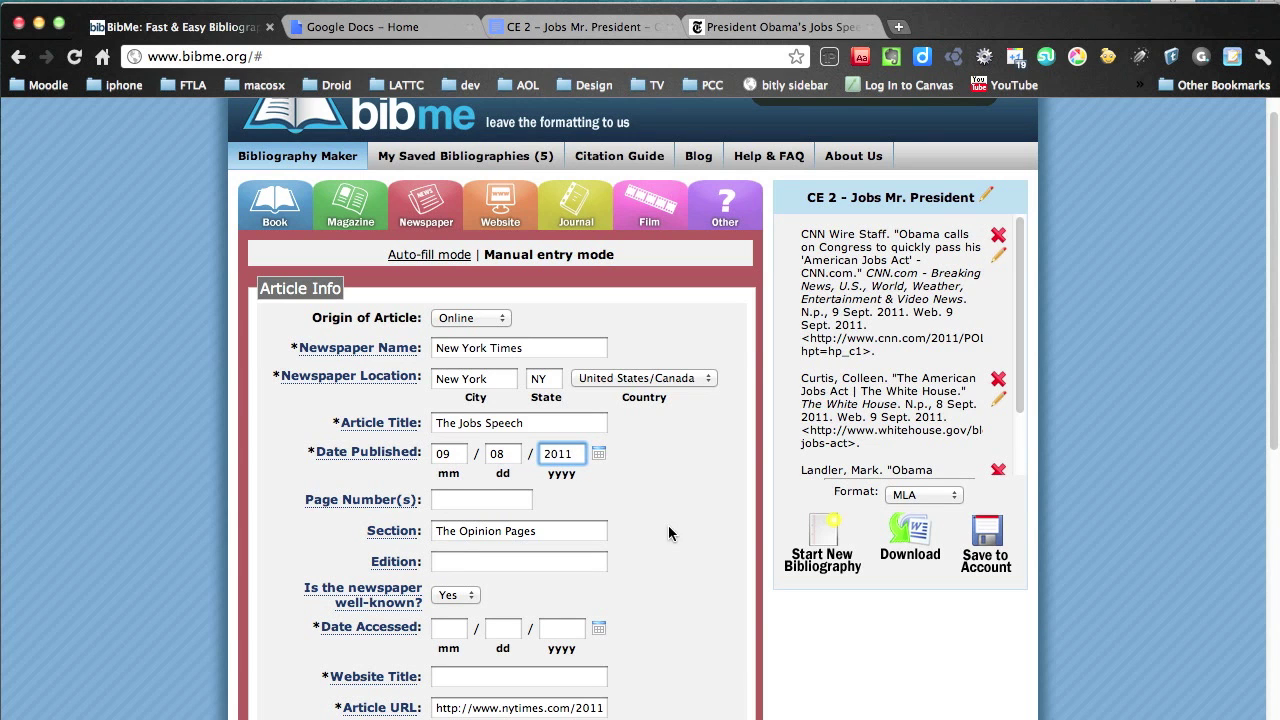
Set the newspaper citation's Date Accessed to 9/8/2011
{"action": "scroll", "coordinate": [670, 526], "scroll_direction": "down", "scroll_amount": 1}
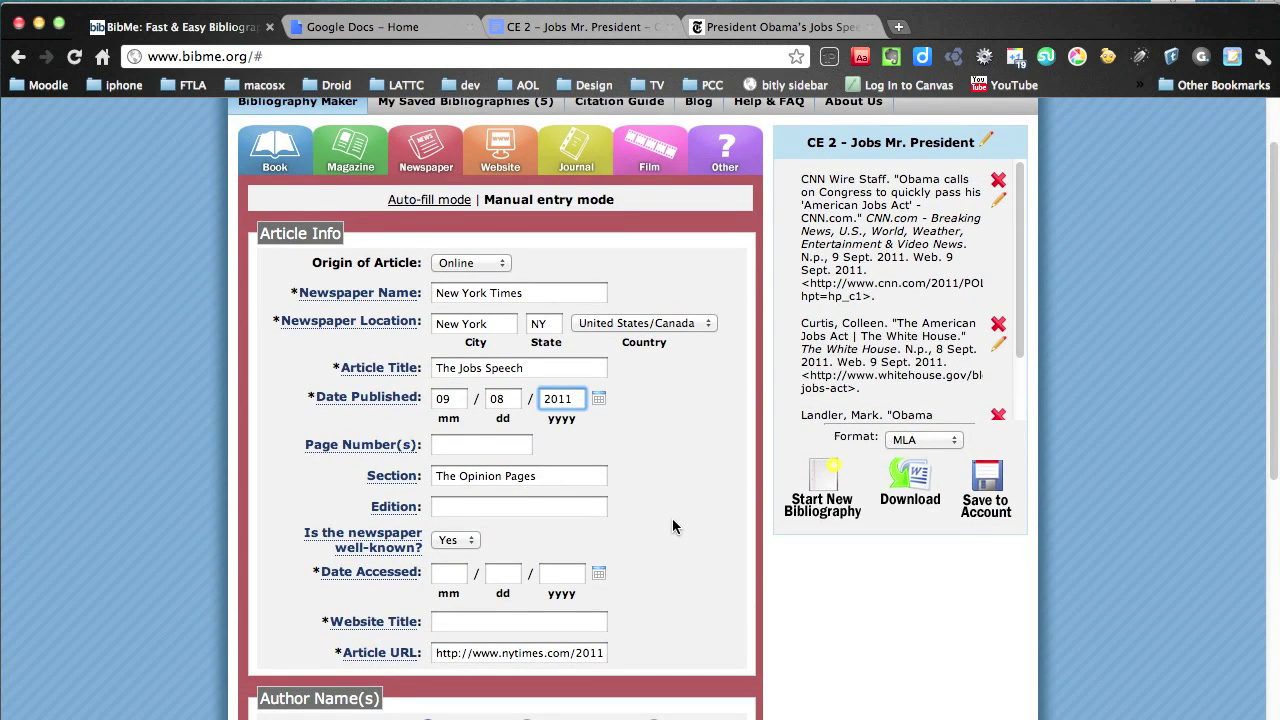
{"action": "scroll", "coordinate": [673, 526], "scroll_direction": "down", "scroll_amount": 1}
{"action": "left_click", "coordinate": [452, 504]}
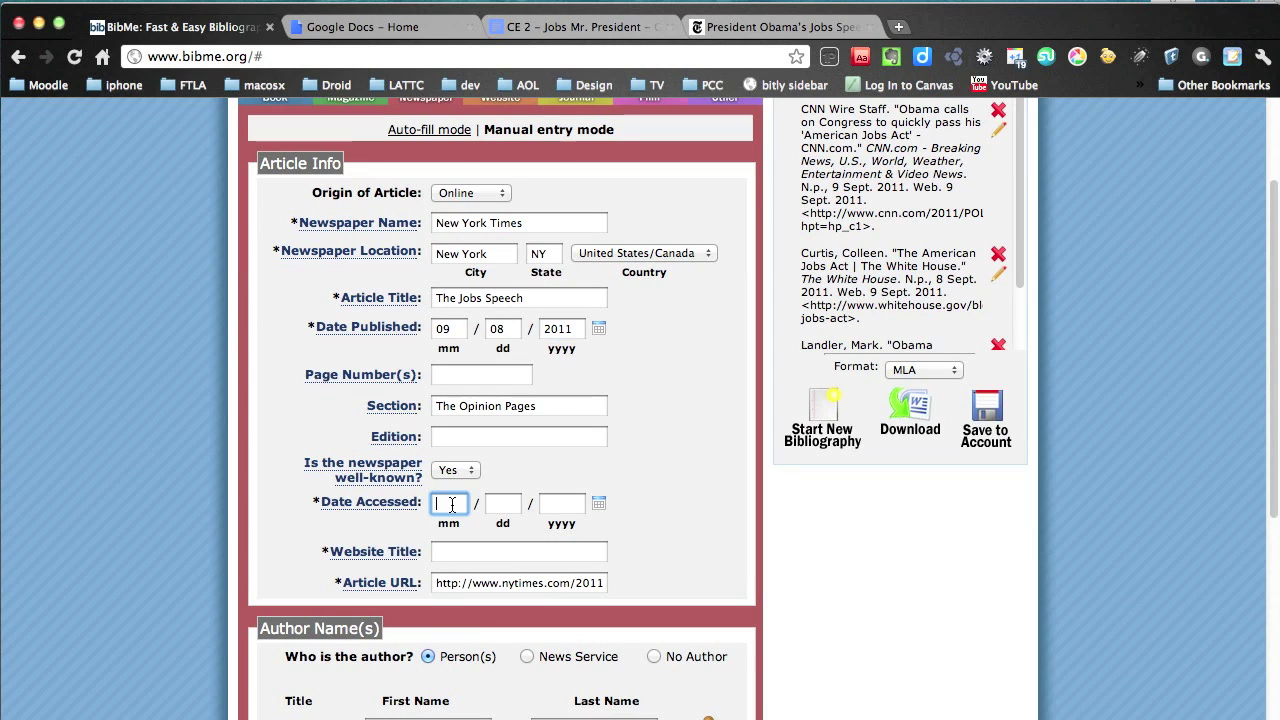
{"action": "type", "text": "9"}
{"action": "key", "text": "Tab"}
{"action": "type", "text": "8"}
{"action": "key", "text": "Tab"}
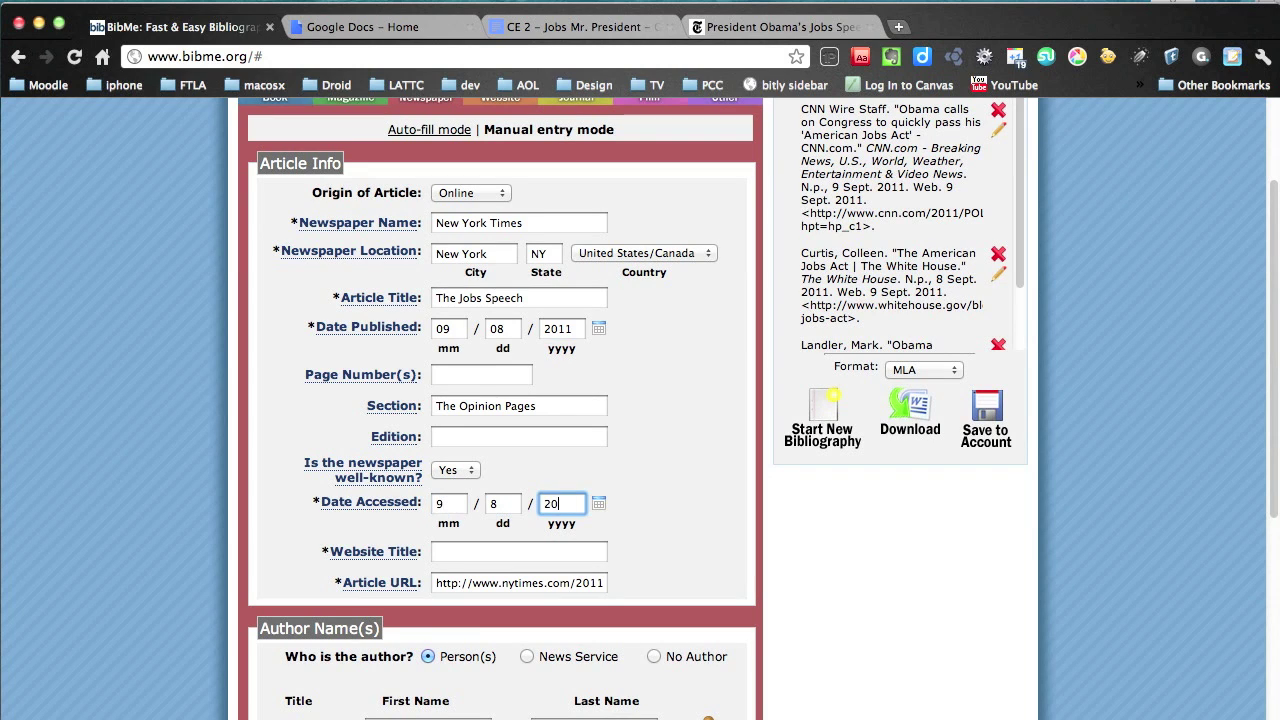
{"action": "type", "text": "2011"}
Enter New York Times as the website title of the newspaper citation
{"action": "left_click", "coordinate": [538, 540]}
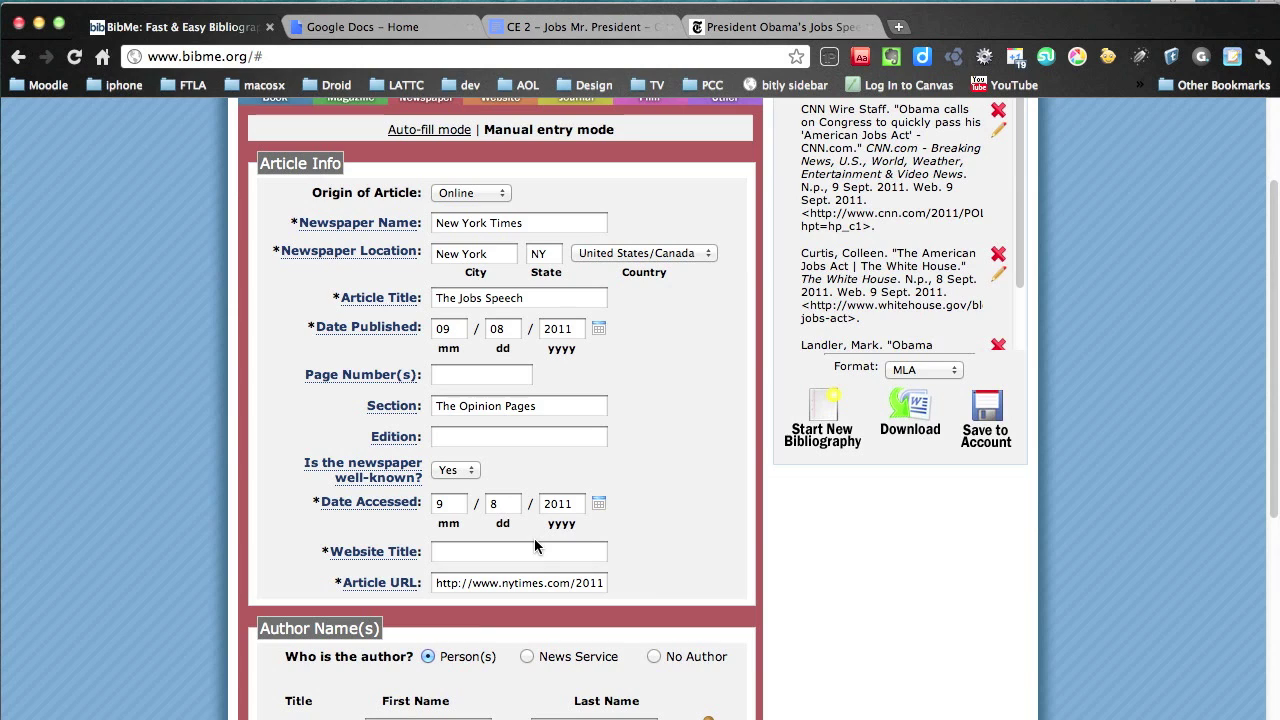
{"action": "left_click", "coordinate": [527, 556]}
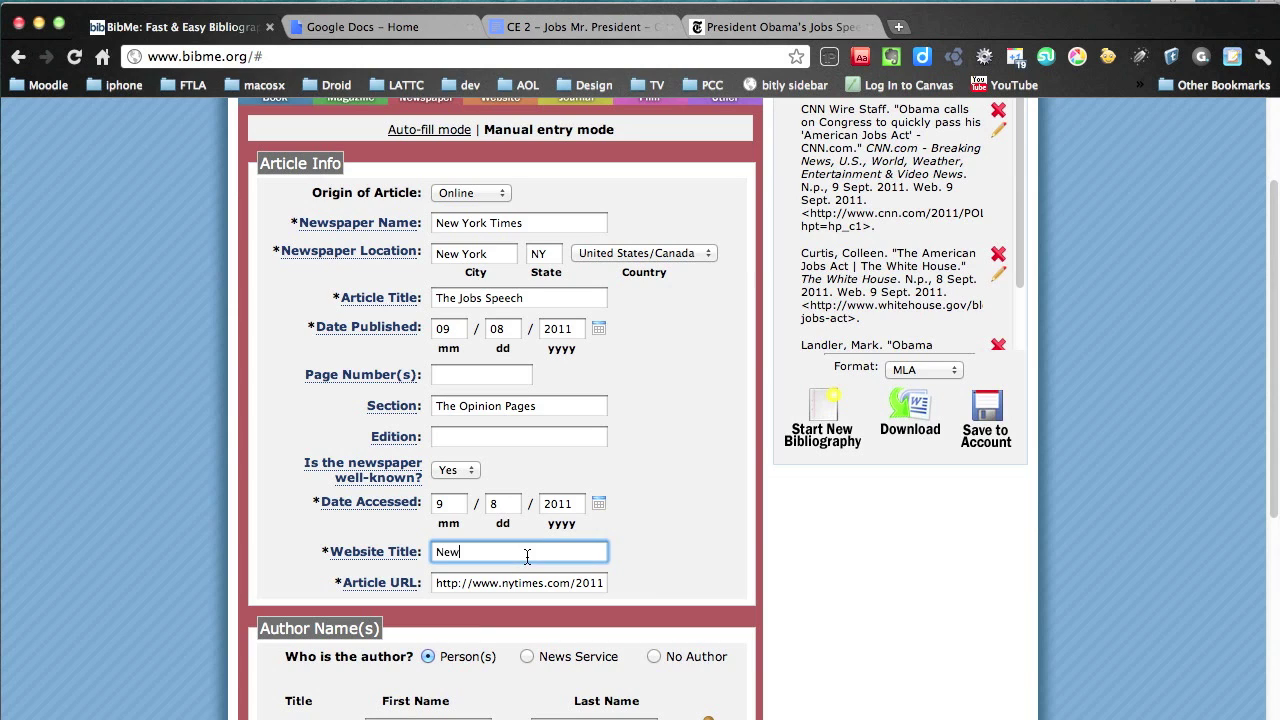
{"action": "type", "text": "New York Times"}
Examine the New York Times editorial from headline to closing note for an author byline
{"action": "scroll", "coordinate": [766, 613], "scroll_direction": "down", "scroll_amount": 5}
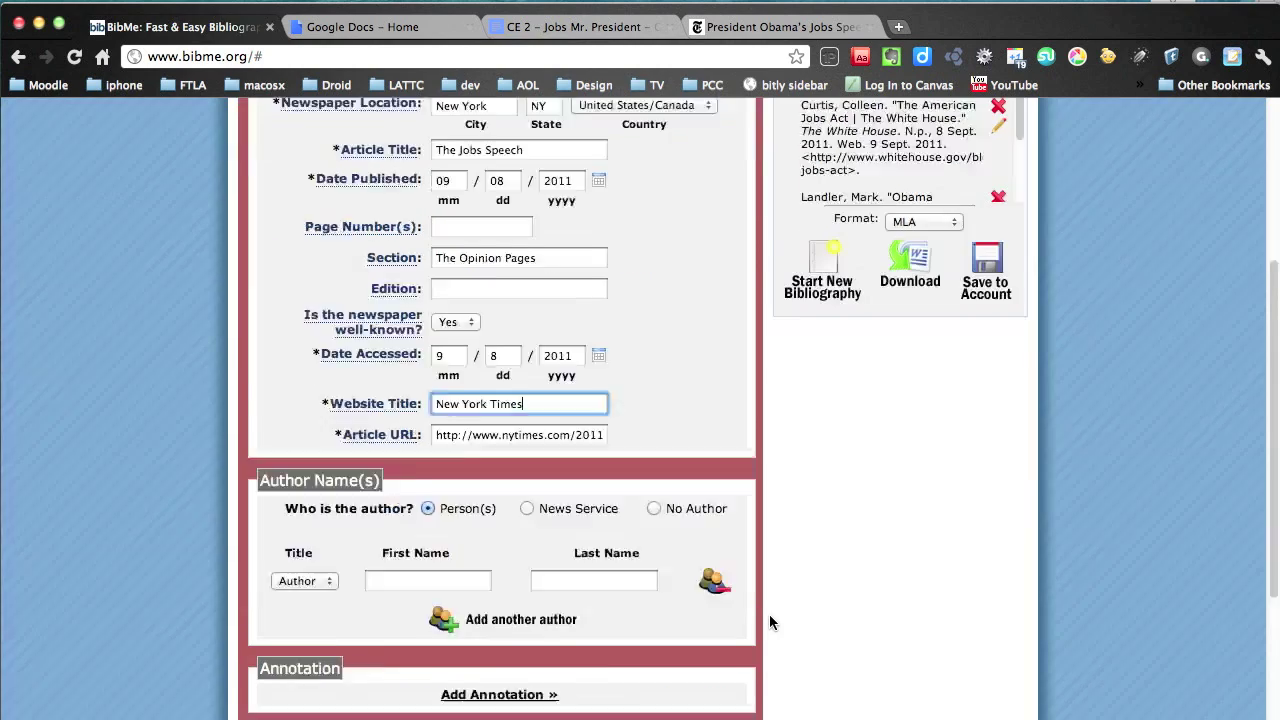
{"action": "left_click", "coordinate": [757, 27]}
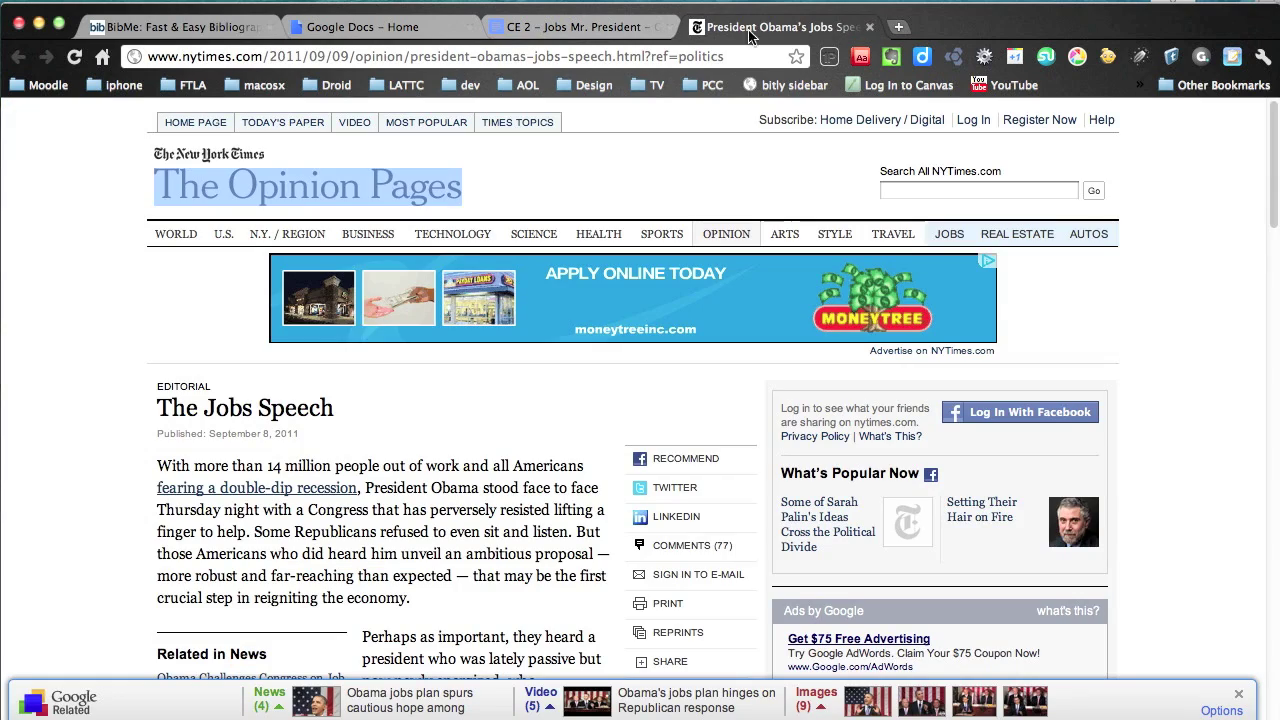
{"action": "scroll", "coordinate": [491, 545], "scroll_direction": "down", "scroll_amount": 5}
{"action": "scroll", "coordinate": [491, 545], "scroll_direction": "down", "scroll_amount": 2}
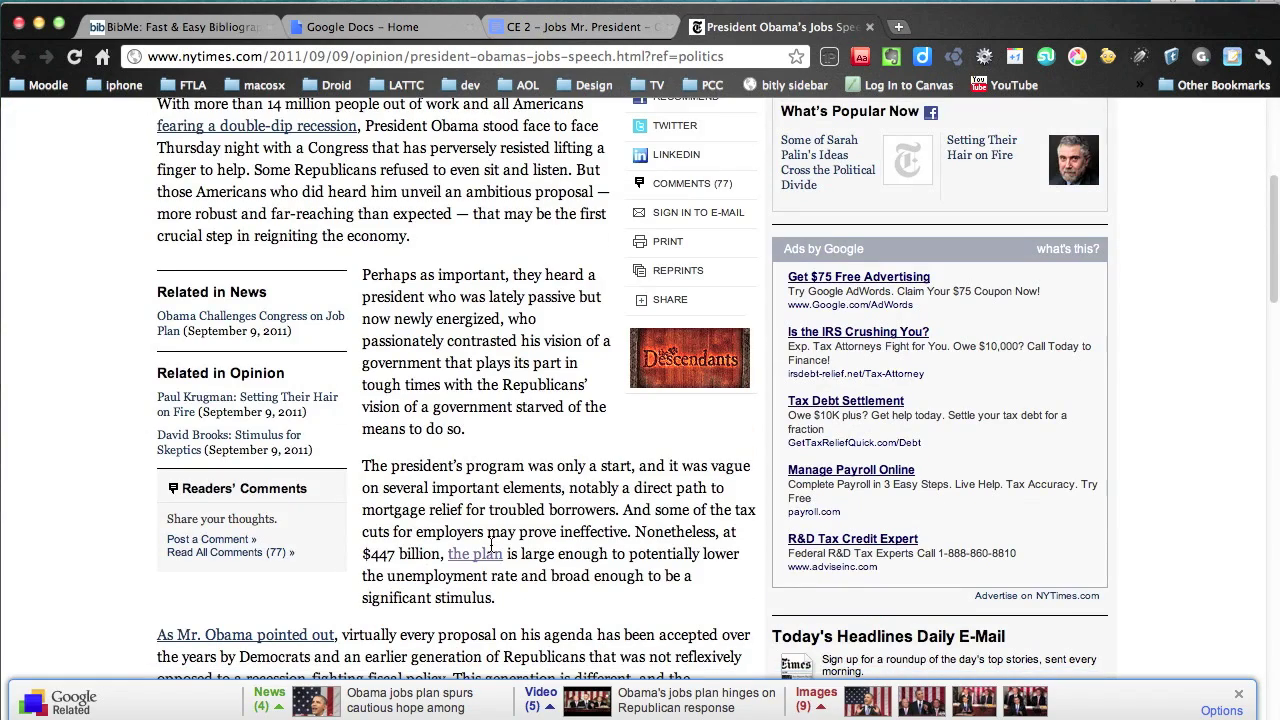
{"action": "scroll", "coordinate": [491, 545], "scroll_direction": "up", "scroll_amount": 3}
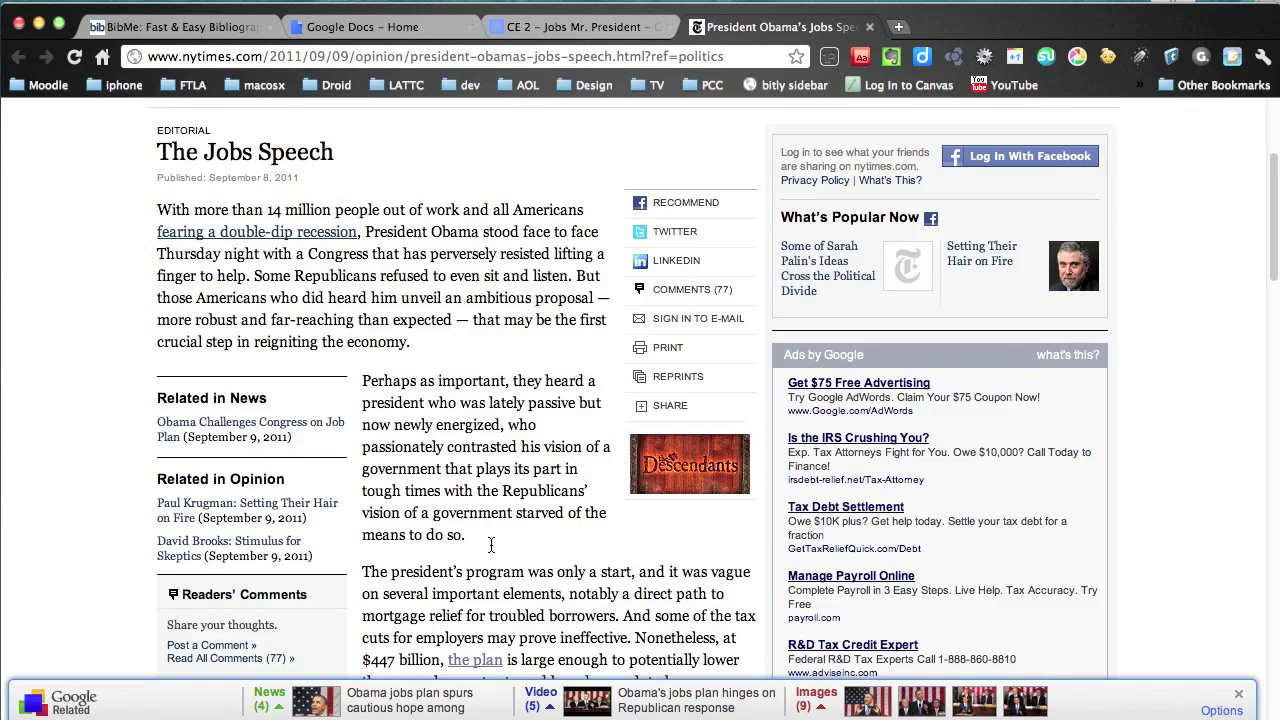
{"action": "scroll", "coordinate": [491, 545], "scroll_direction": "down", "scroll_amount": 20}
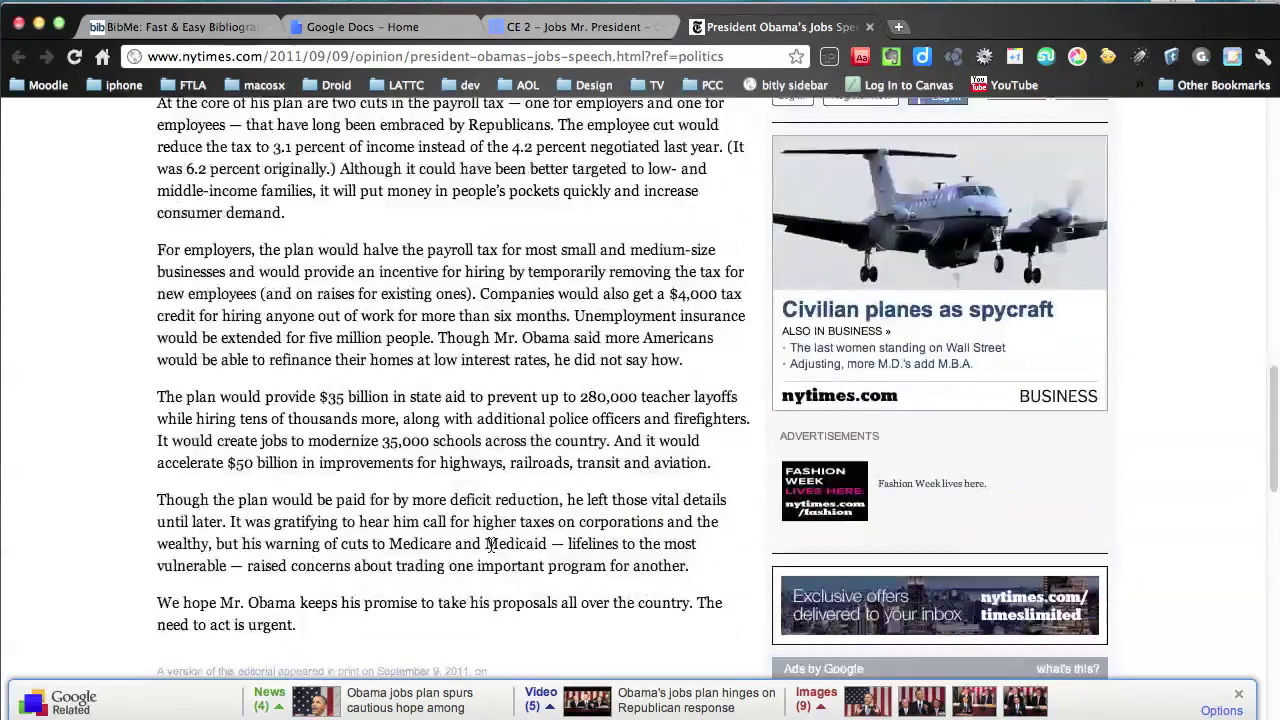
{"action": "scroll", "coordinate": [491, 545], "scroll_direction": "down", "scroll_amount": 3}
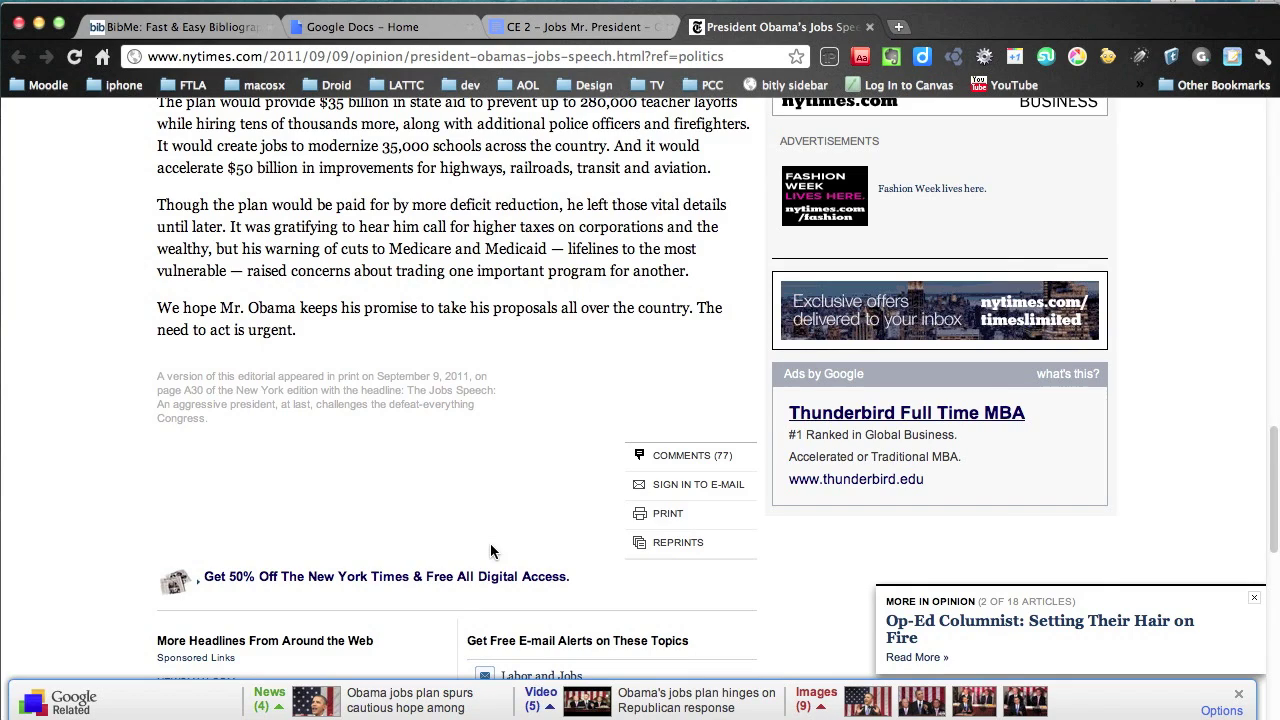
{"action": "scroll", "coordinate": [490, 550], "scroll_direction": "down", "scroll_amount": 4}
{"action": "scroll", "coordinate": [490, 550], "scroll_direction": "up", "scroll_amount": 10}
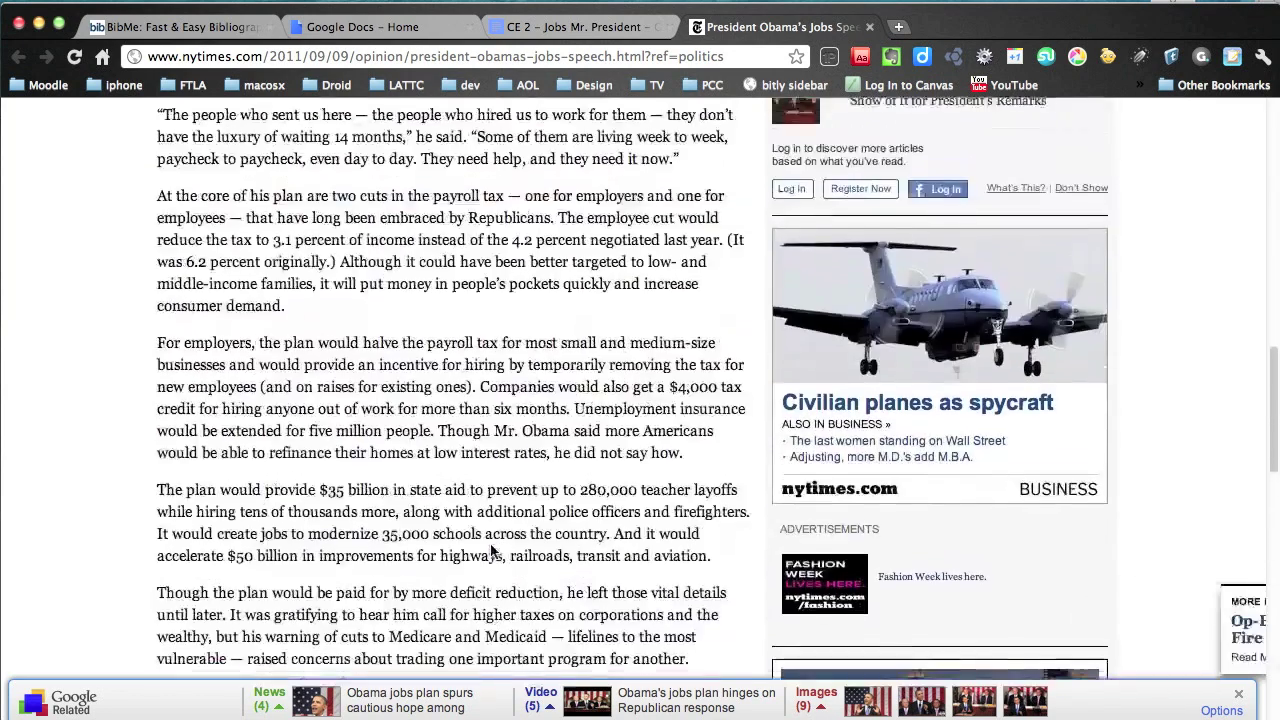
{"action": "scroll", "coordinate": [490, 550], "scroll_direction": "down", "scroll_amount": 8}
{"action": "scroll", "coordinate": [490, 549], "scroll_direction": "up", "scroll_amount": 15}
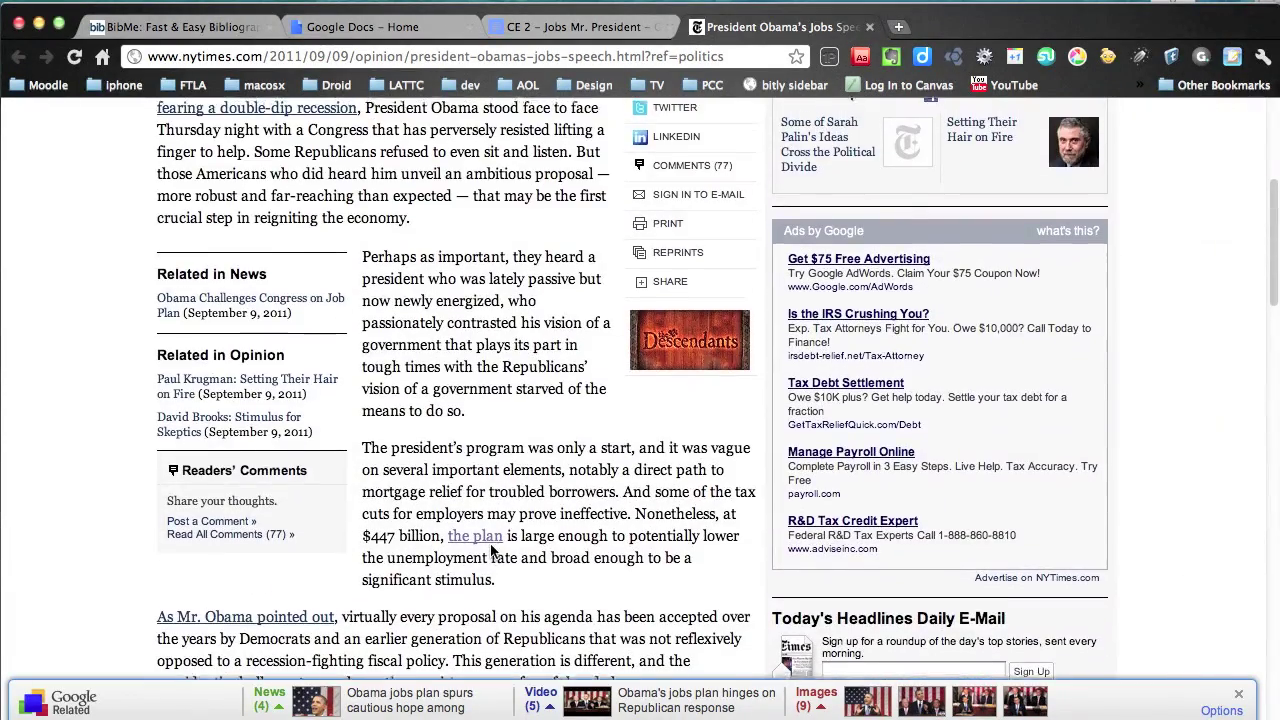
{"action": "scroll", "coordinate": [490, 550], "scroll_direction": "up", "scroll_amount": 6}
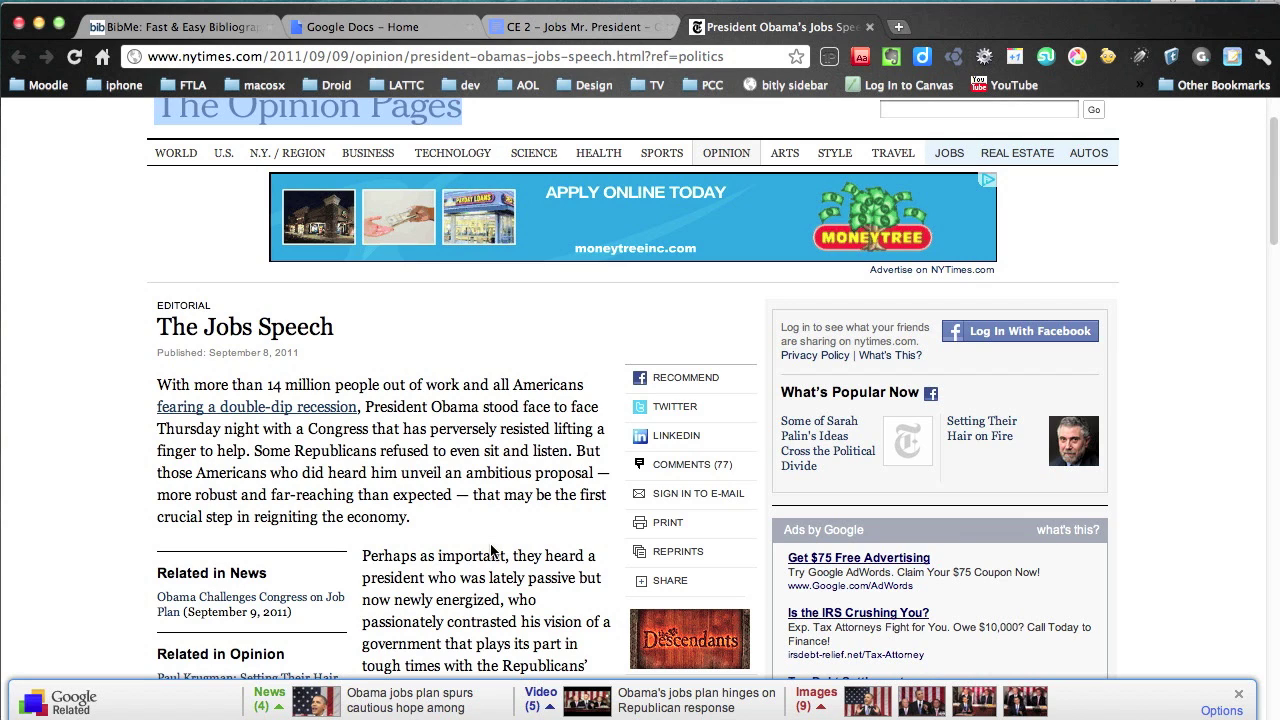
Read the rest of the New York Times editorial down to the page footer for any author credit
{"action": "scroll", "coordinate": [505, 560], "scroll_direction": "down", "scroll_amount": 3}
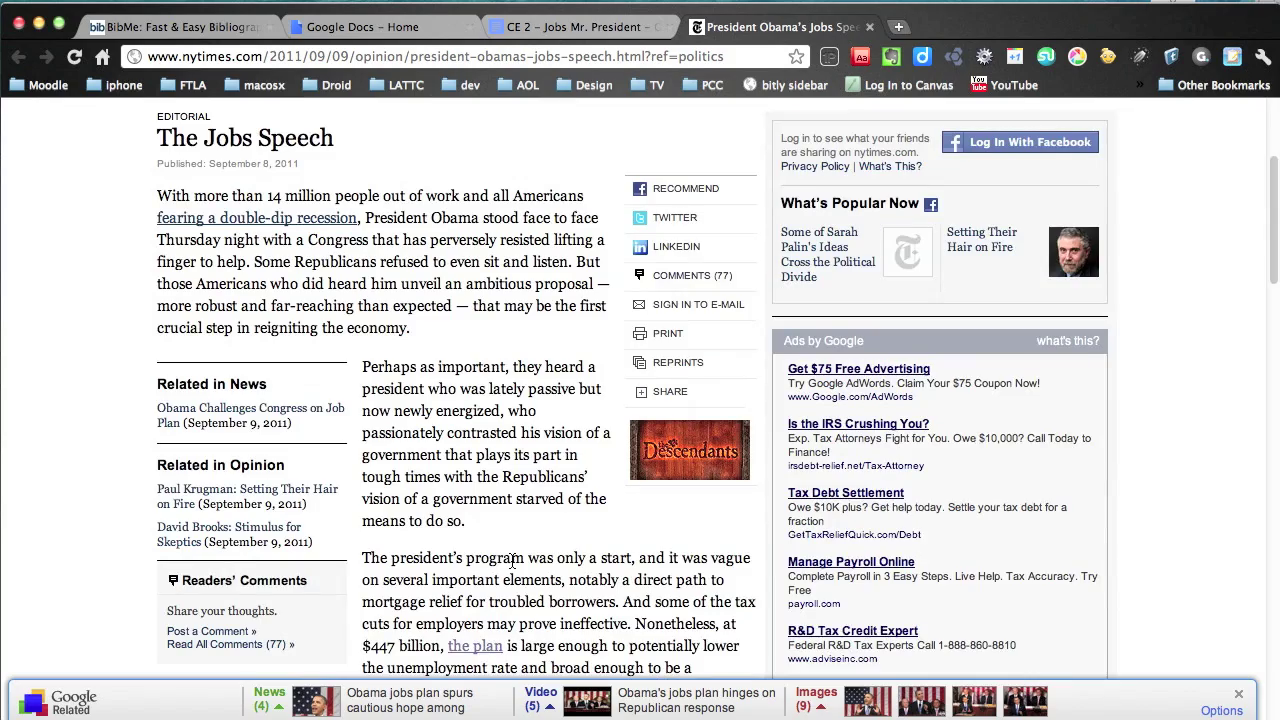
{"action": "scroll", "coordinate": [511, 560], "scroll_direction": "down", "scroll_amount": 2}
{"action": "scroll", "coordinate": [511, 560], "scroll_direction": "down", "scroll_amount": 1}
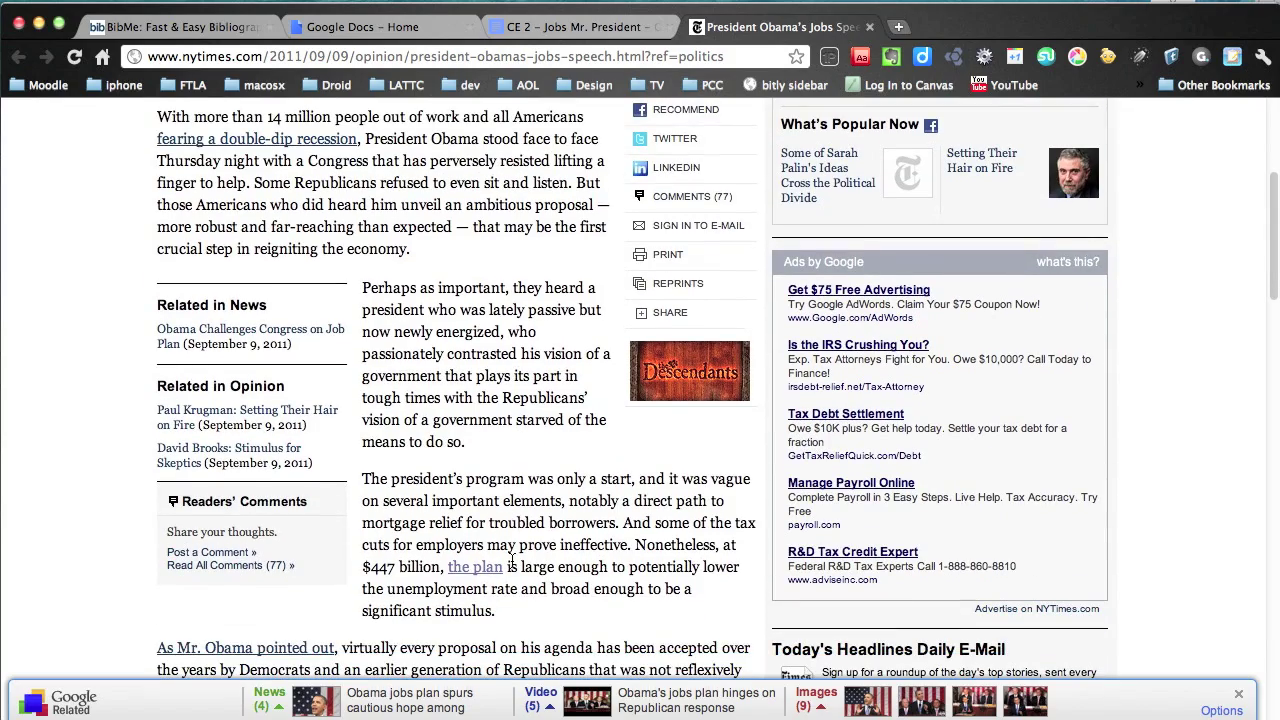
{"action": "scroll", "coordinate": [511, 560], "scroll_direction": "down", "scroll_amount": 5}
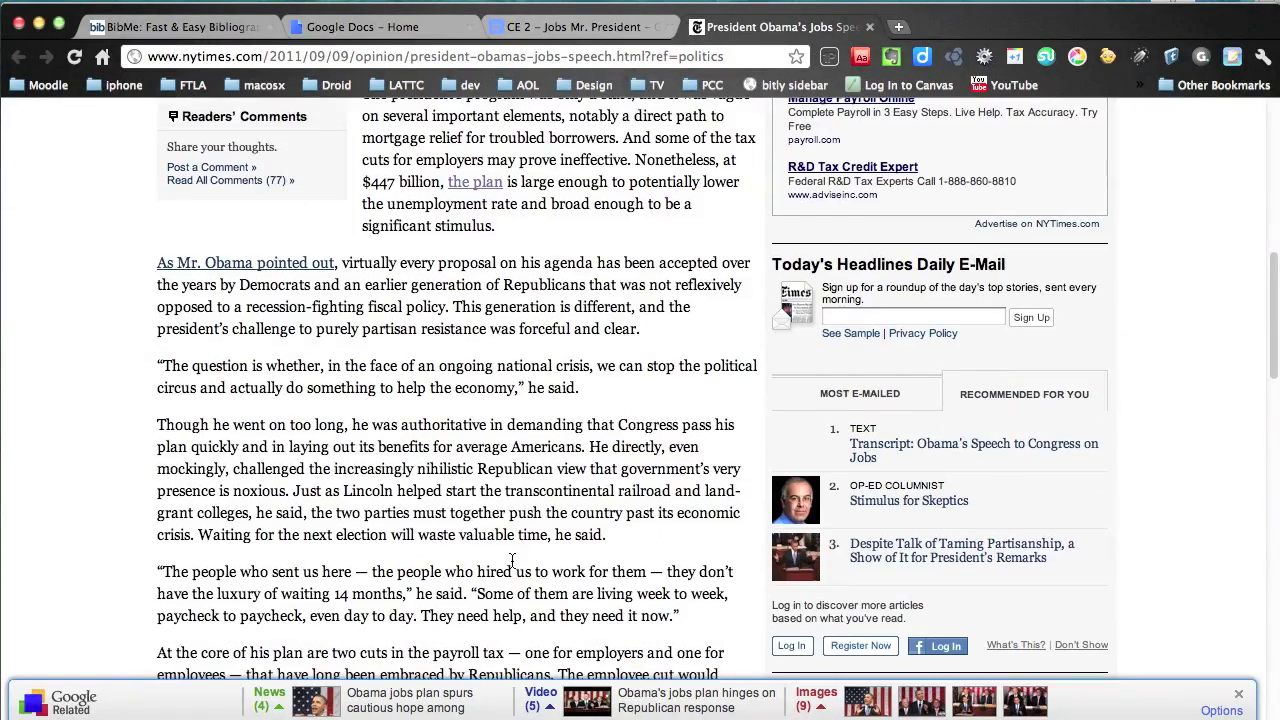
{"action": "scroll", "coordinate": [512, 560], "scroll_direction": "down", "scroll_amount": 10}
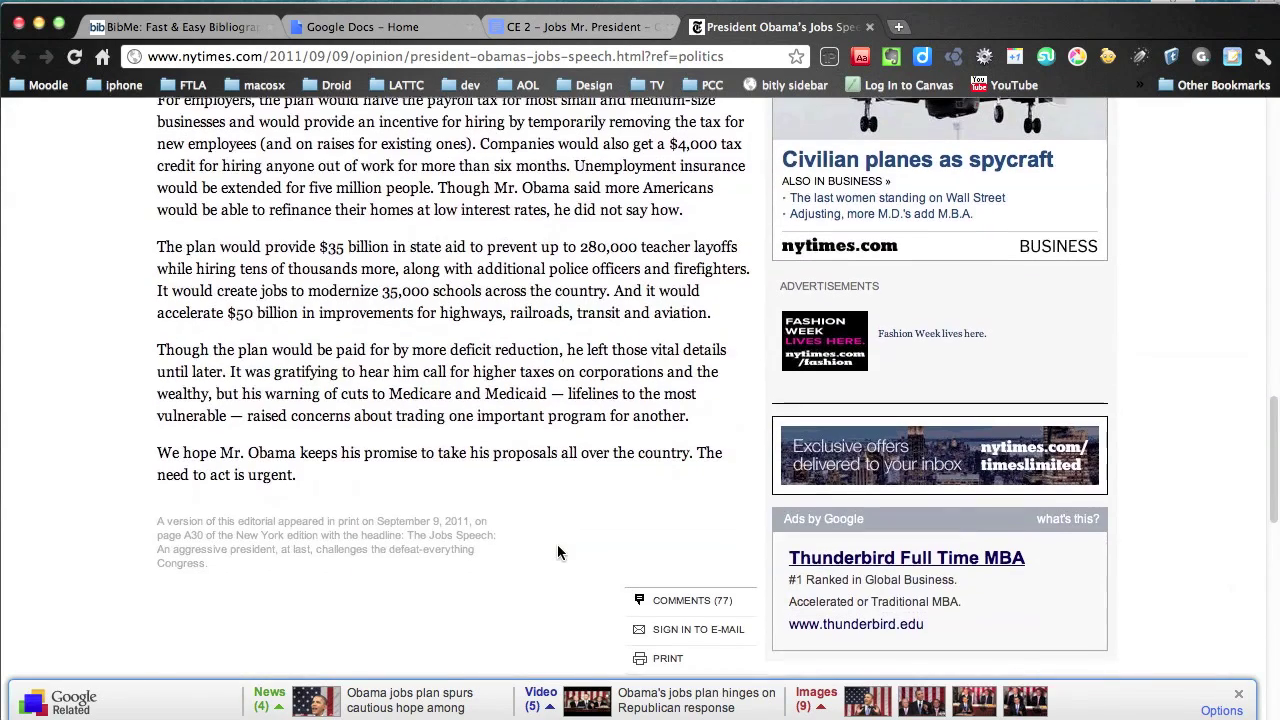
{"action": "scroll", "coordinate": [557, 548], "scroll_direction": "down", "scroll_amount": 3}
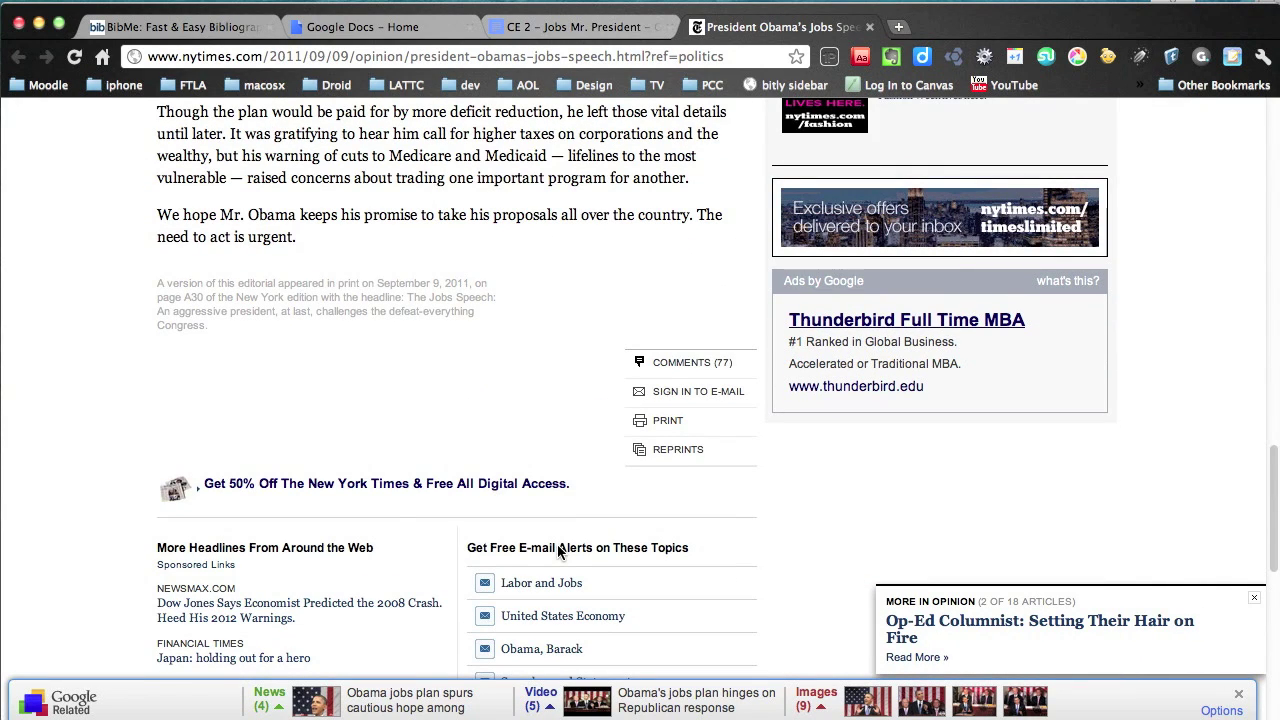
{"action": "scroll", "coordinate": [557, 548], "scroll_direction": "down", "scroll_amount": 3}
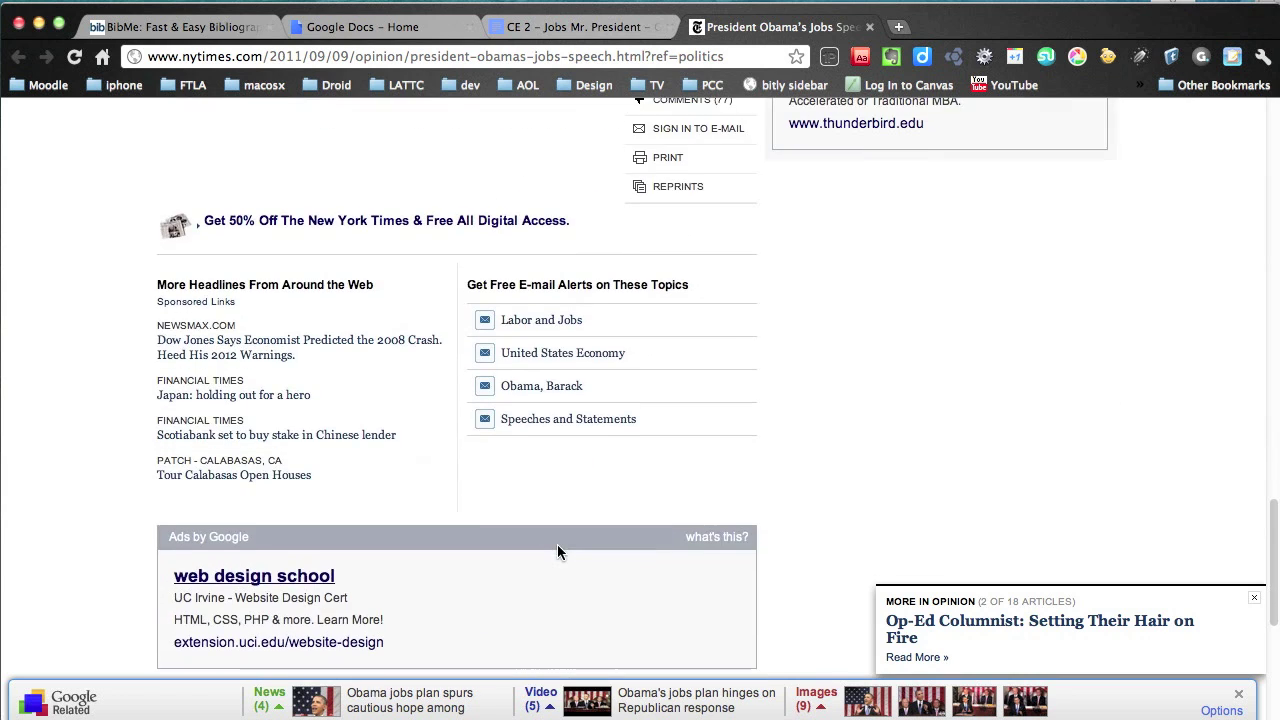
{"action": "scroll", "coordinate": [557, 548], "scroll_direction": "down", "scroll_amount": 4}
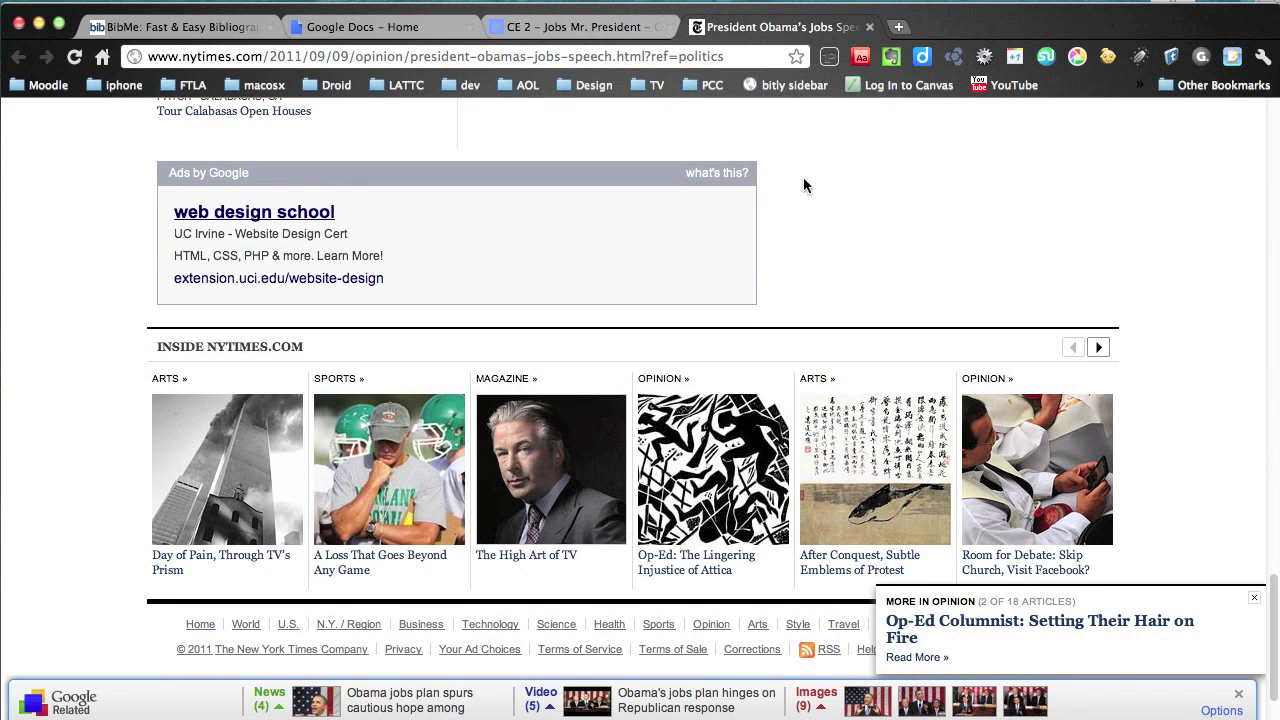
In BibMe, set the newspaper citation's author to No Author and add the citation to the bibliography
{"action": "left_click", "coordinate": [195, 22]}
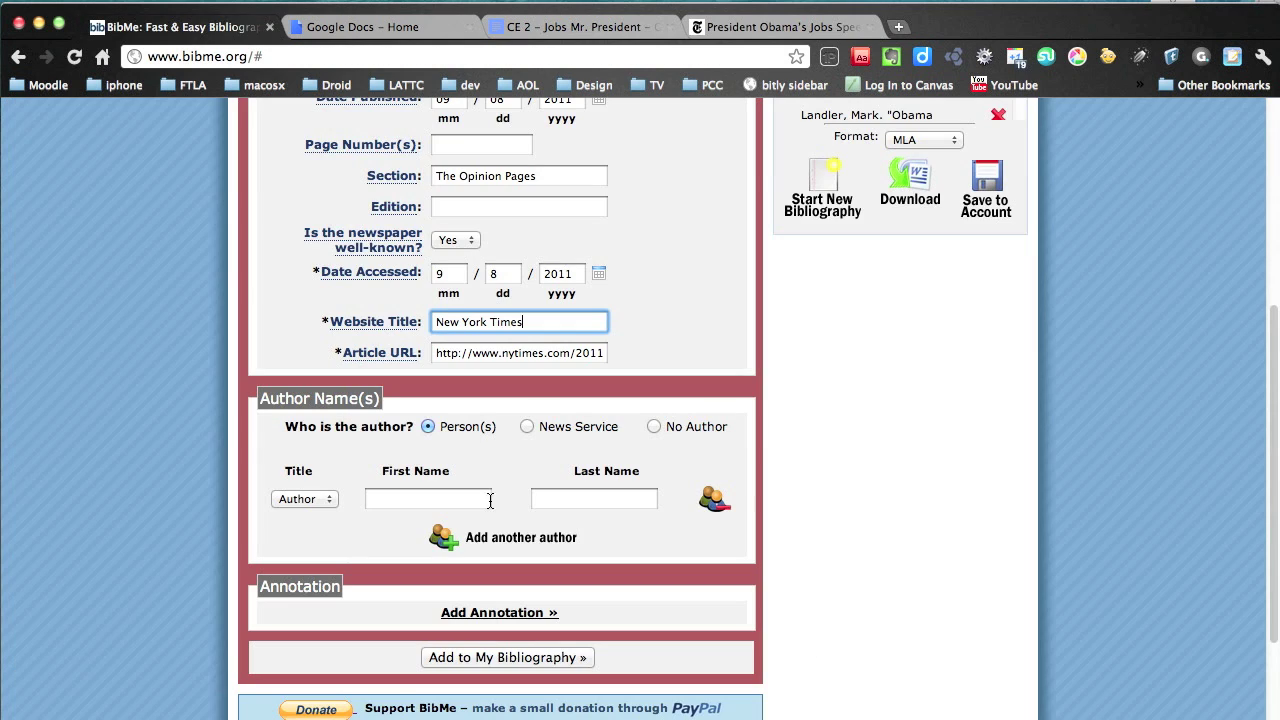
{"action": "left_click", "coordinate": [654, 426]}
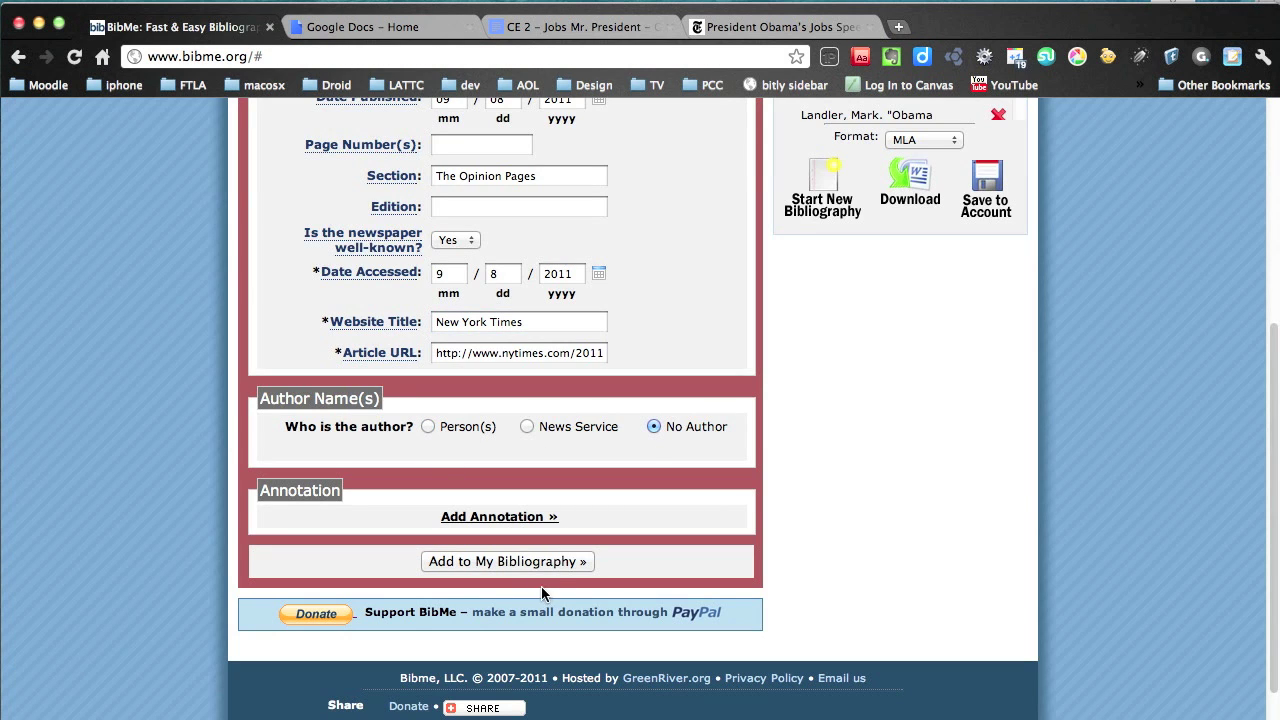
{"action": "left_click", "coordinate": [512, 562]}
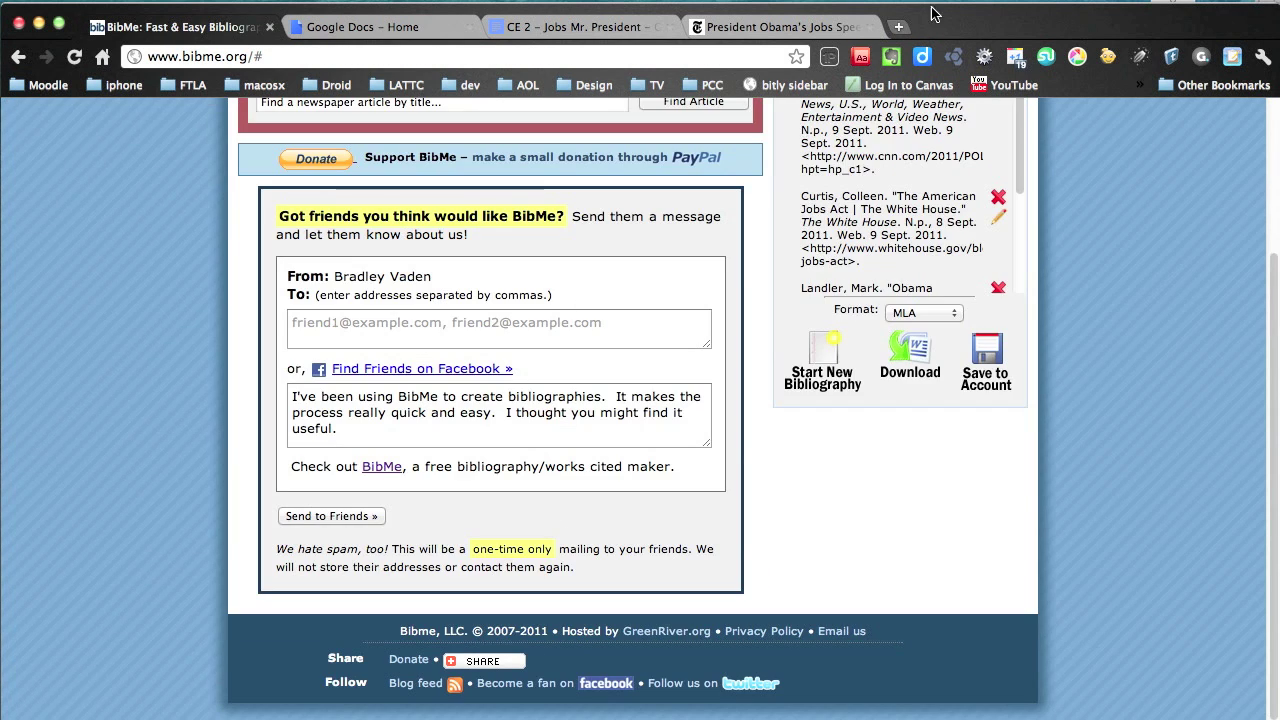
Close the New York Times page and open the web source of the note "Breaking down Obama's jobs plan" from Evernote
{"action": "left_click", "coordinate": [869, 28]}
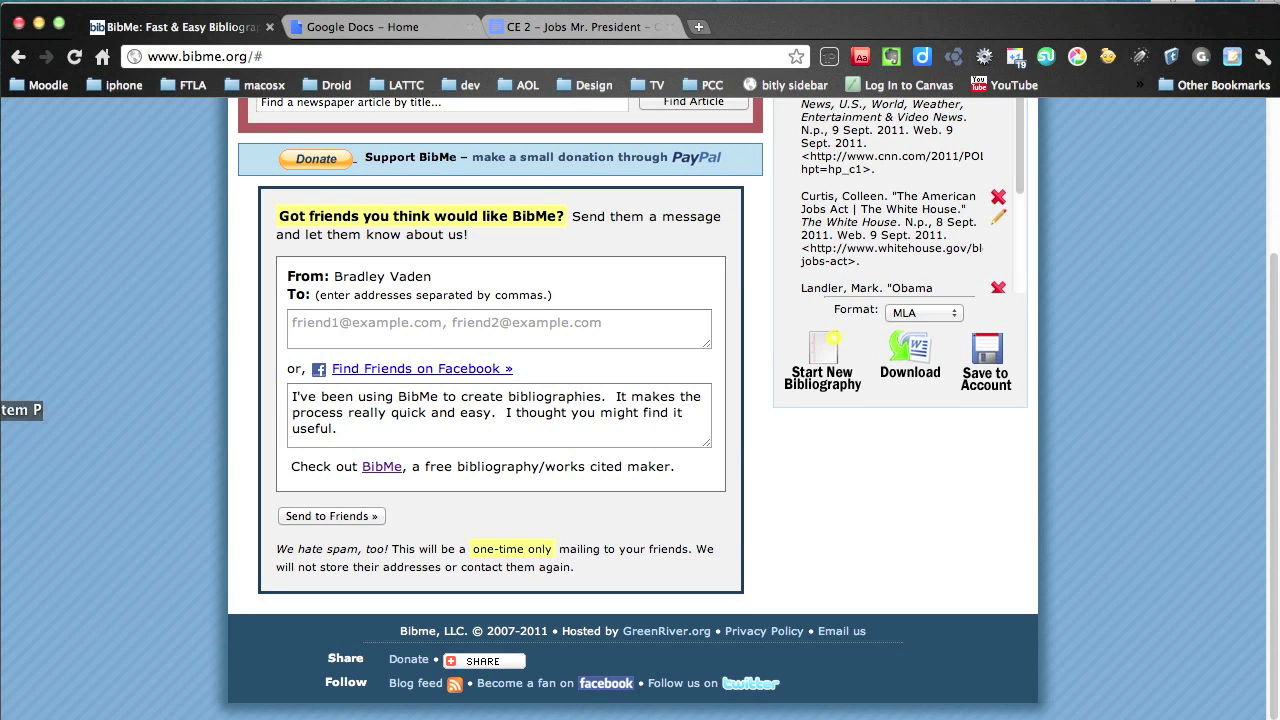
{"action": "left_click", "coordinate": [10, 454]}
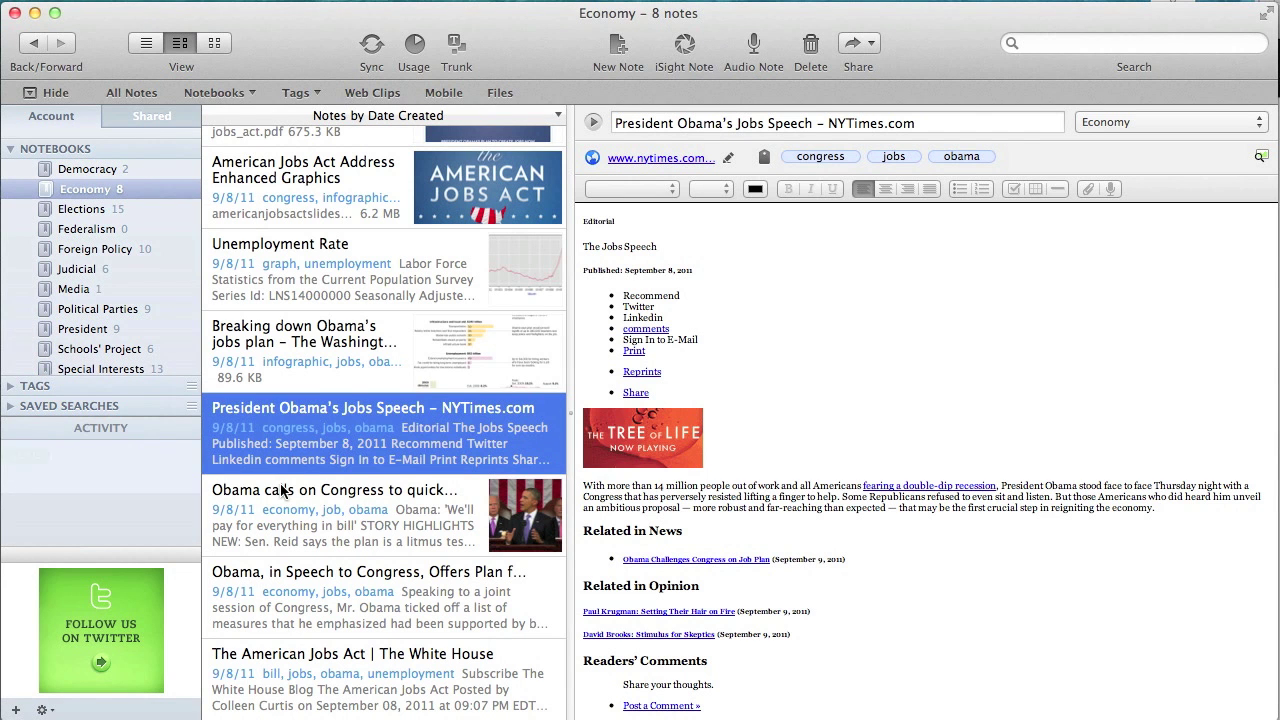
{"action": "left_click", "coordinate": [300, 342]}
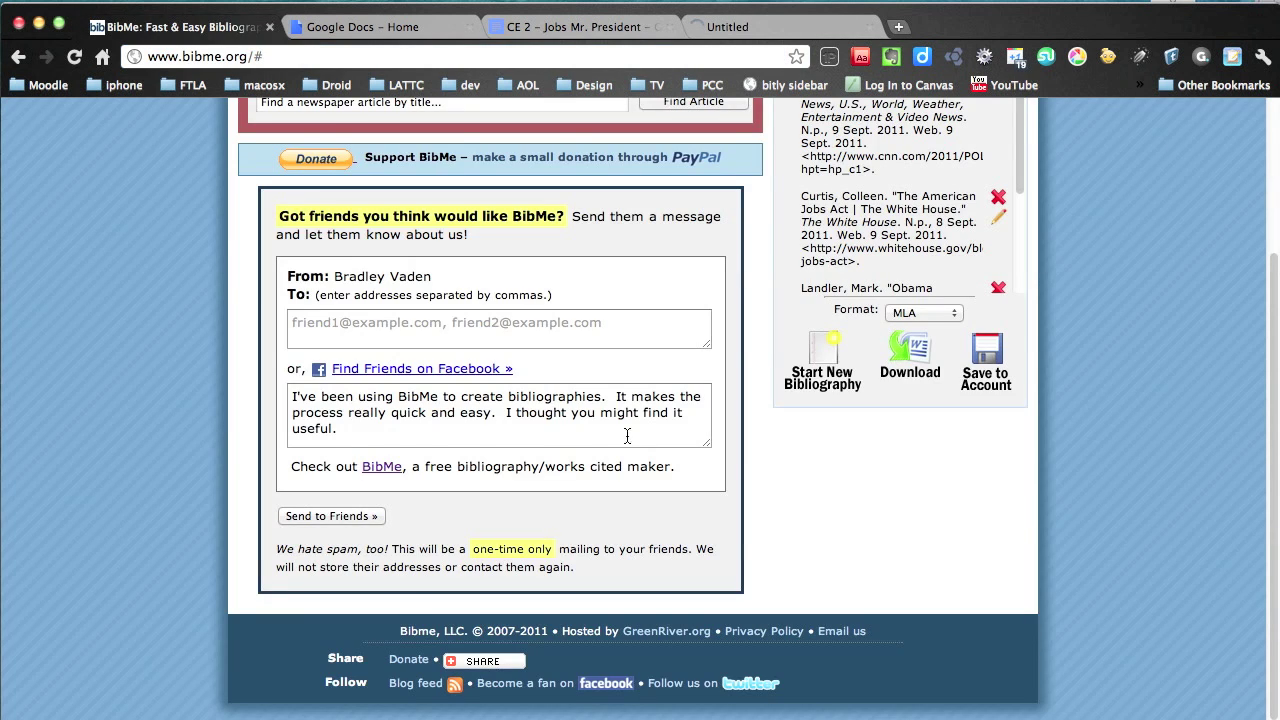
Start a website citation in BibMe with the URL of the Washington Post jobs plan graphic and load its information
{"action": "scroll", "coordinate": [627, 436], "scroll_direction": "up", "scroll_amount": 5}
{"action": "left_click", "coordinate": [490, 235]}
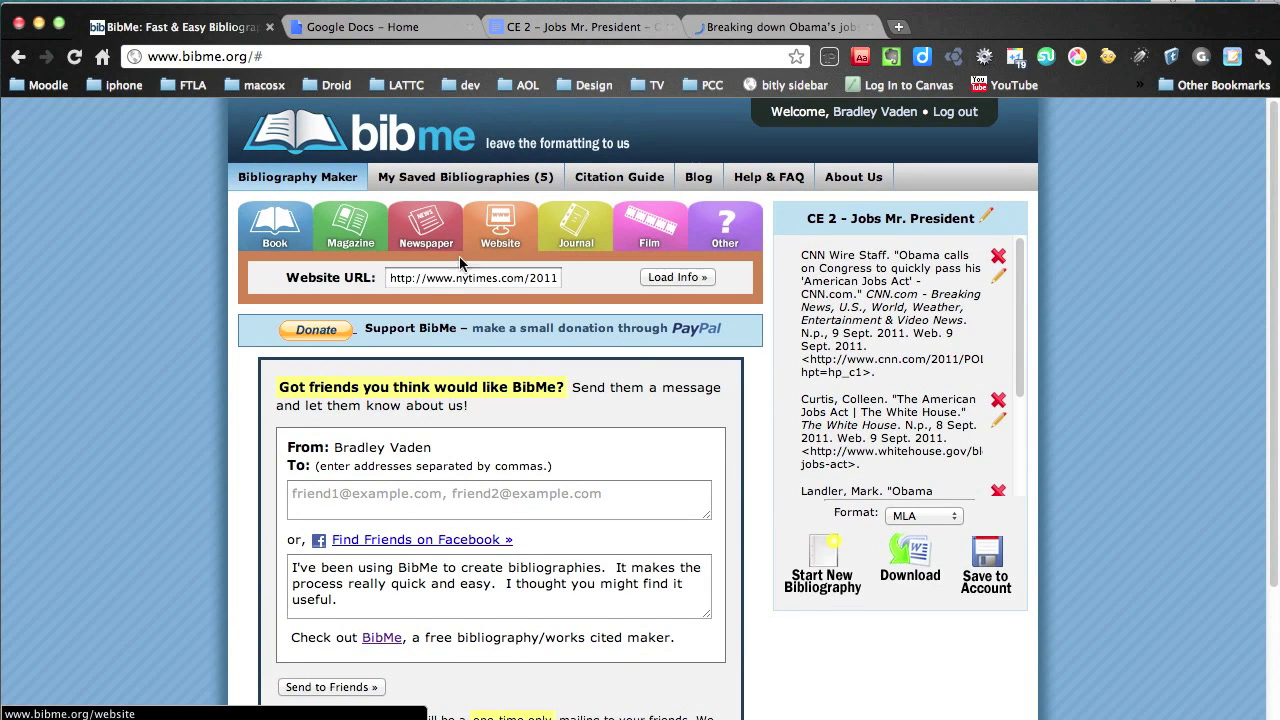
{"action": "left_click", "coordinate": [407, 287]}
{"action": "key", "text": "super+v"}
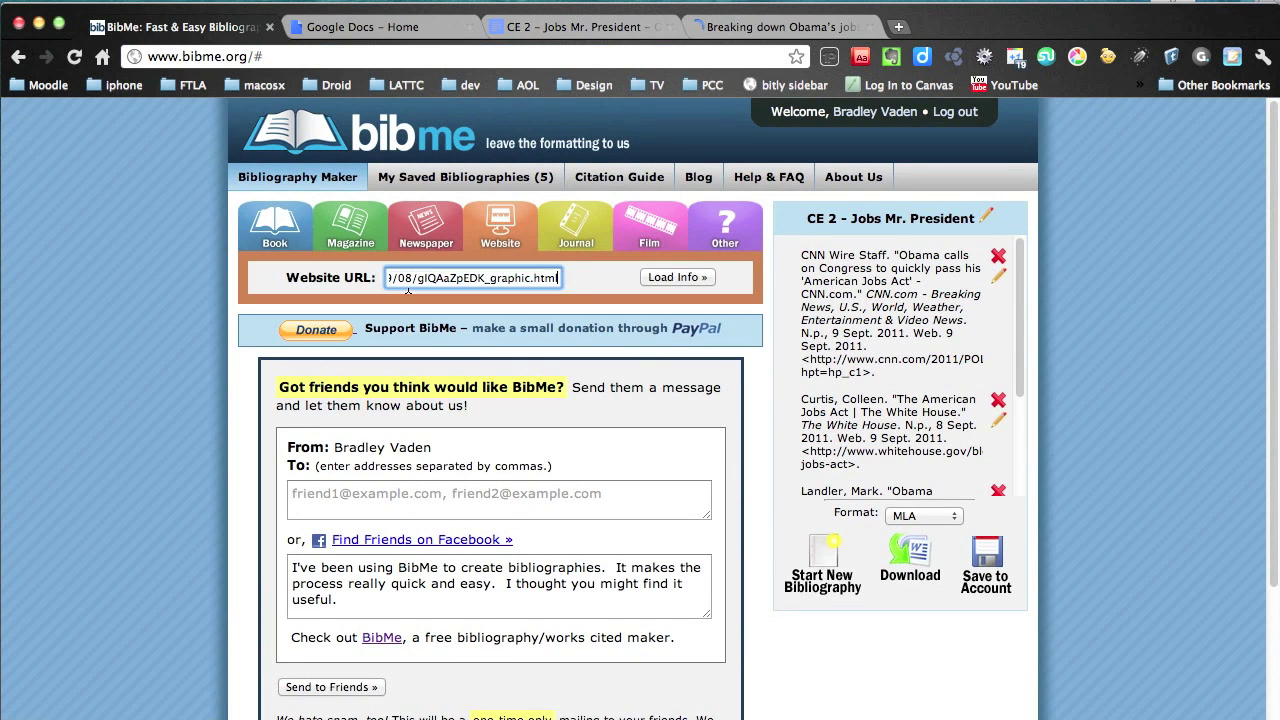
{"action": "left_click", "coordinate": [670, 279]}
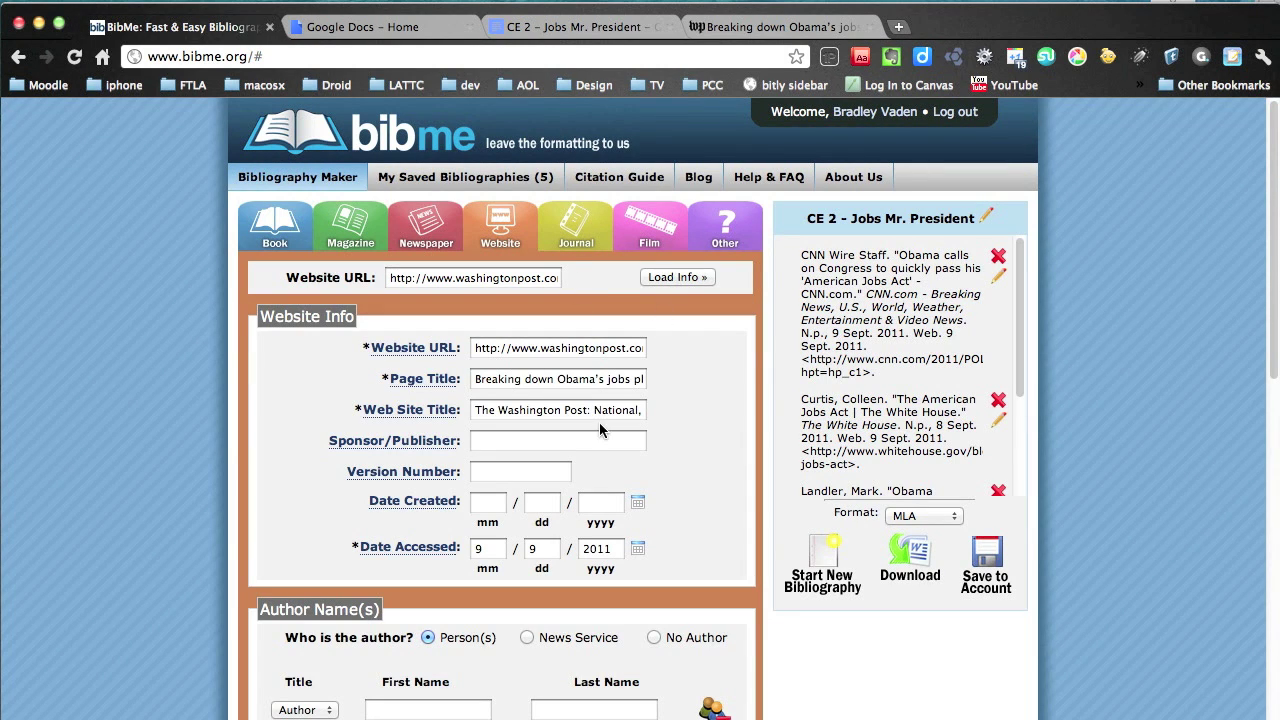
Check the Washington Post graphic's publication date and set the website citation's Date Created to 9/8/2011
{"action": "left_click", "coordinate": [779, 30]}
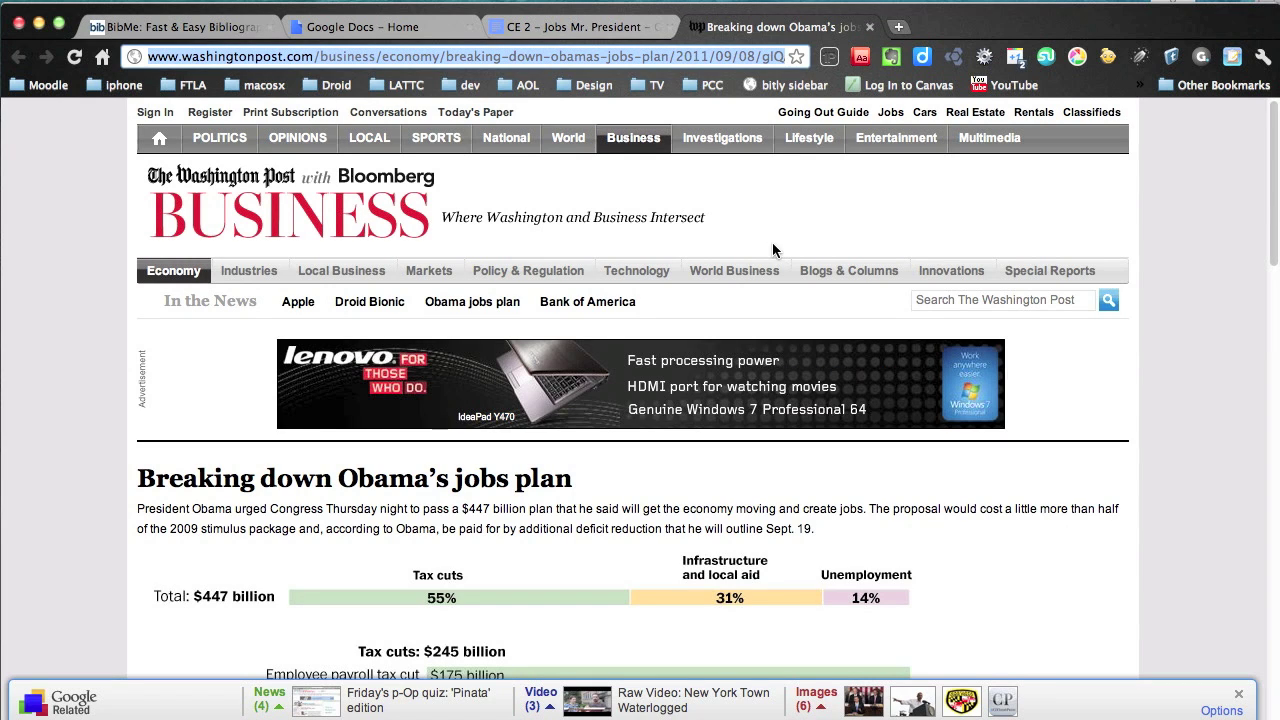
{"action": "scroll", "coordinate": [994, 486], "scroll_direction": "down", "scroll_amount": 15}
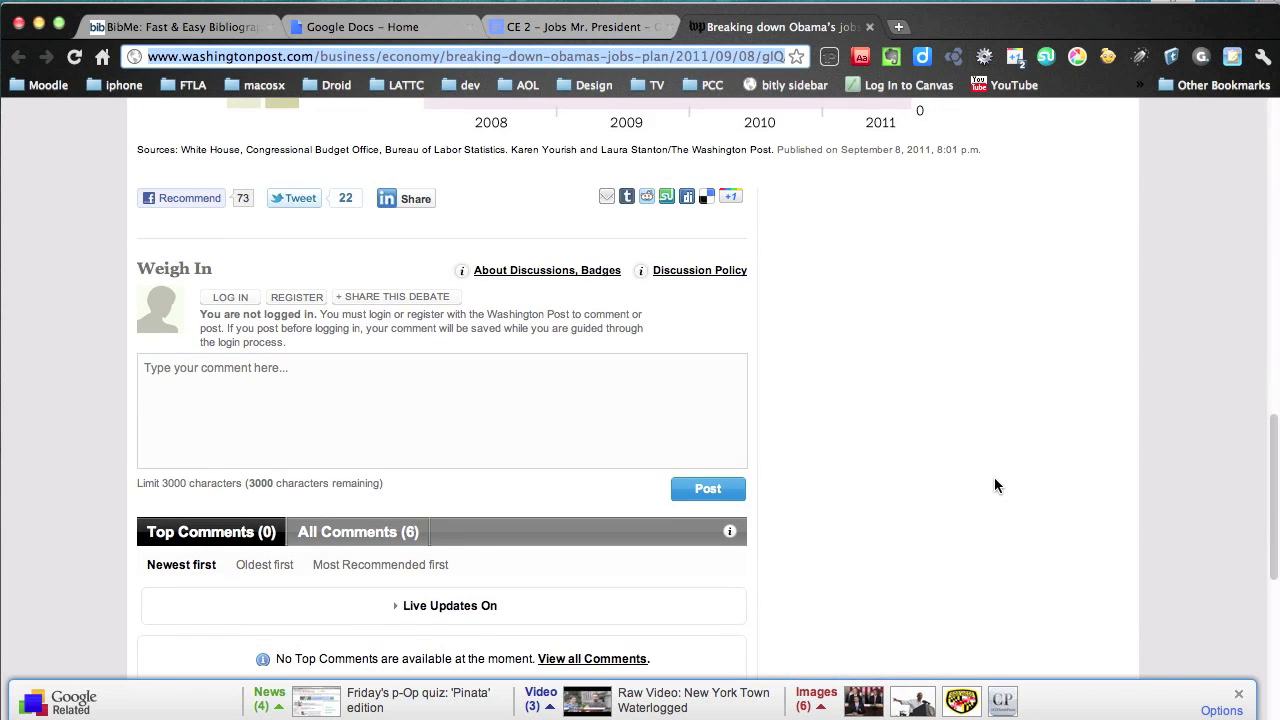
{"action": "left_click", "coordinate": [222, 34]}
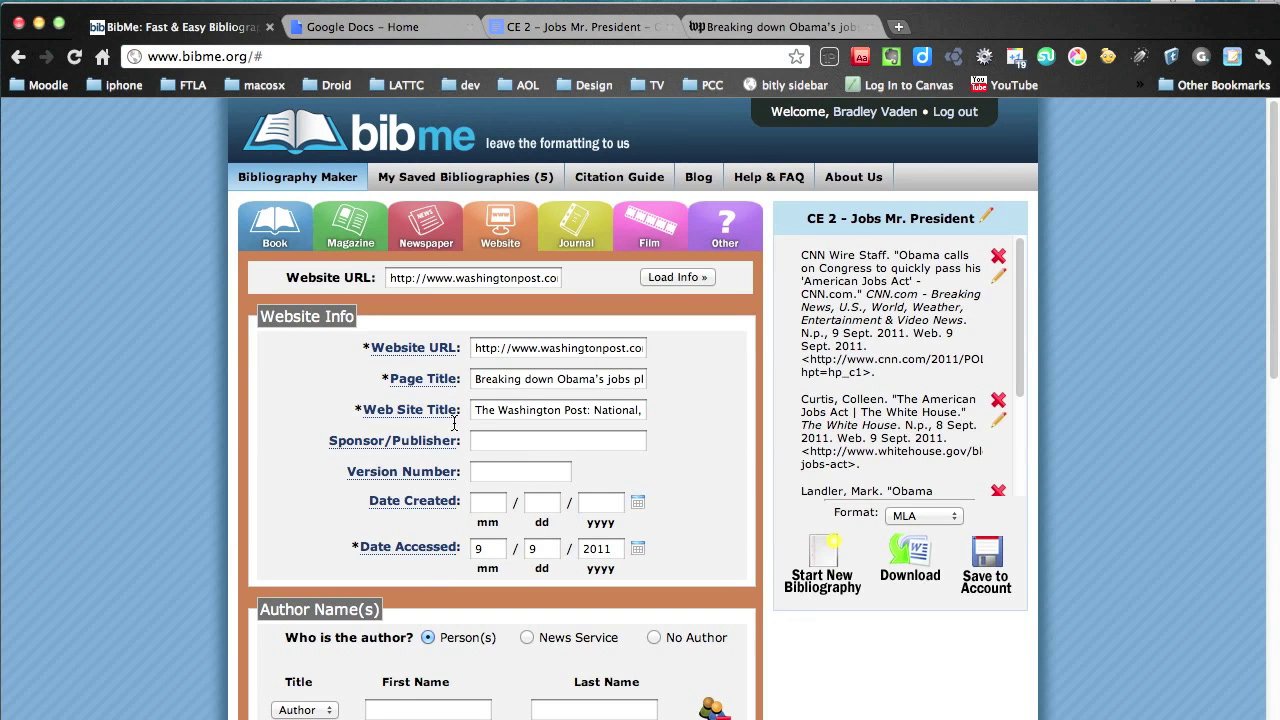
{"action": "left_click", "coordinate": [487, 503]}
{"action": "type", "text": "9"}
{"action": "key", "text": "Tab"}
{"action": "type", "text": "8"}
{"action": "key", "text": "Tab"}
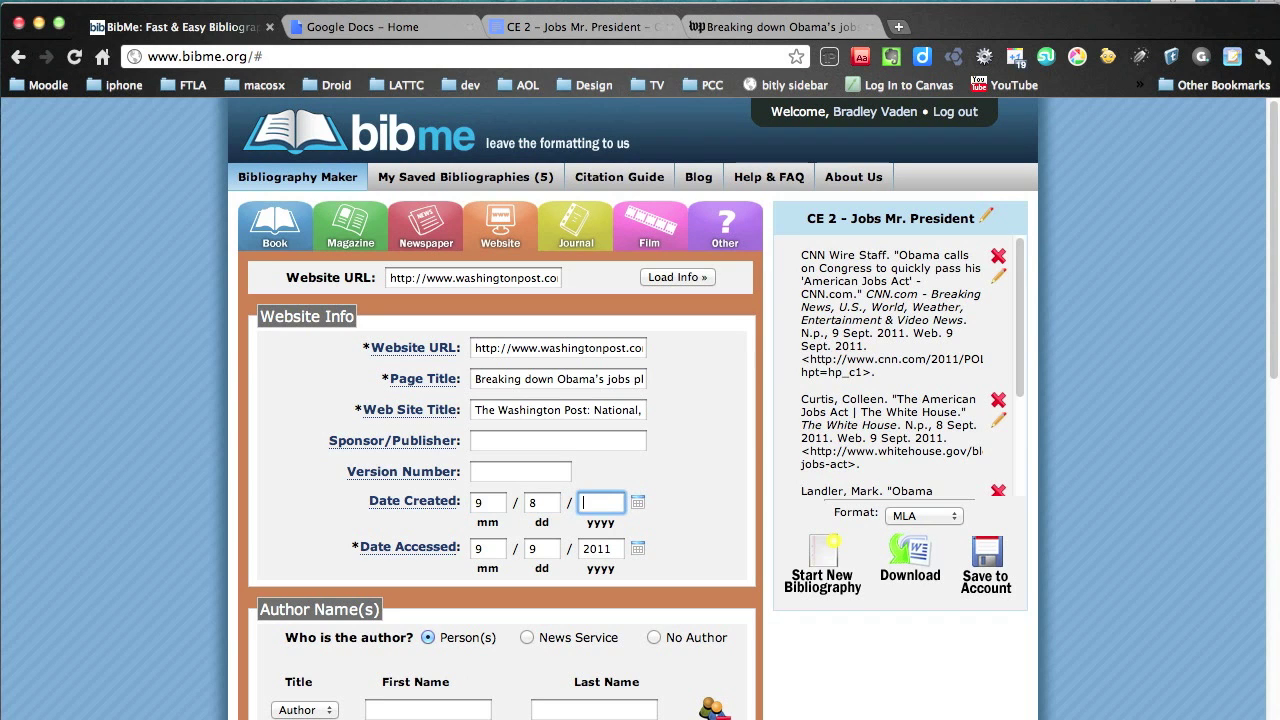
{"action": "type", "text": "2011"}
Examine the Washington Post graphic from its headline to the sources line for an author byline
{"action": "scroll", "coordinate": [746, 544], "scroll_direction": "down", "scroll_amount": 4}
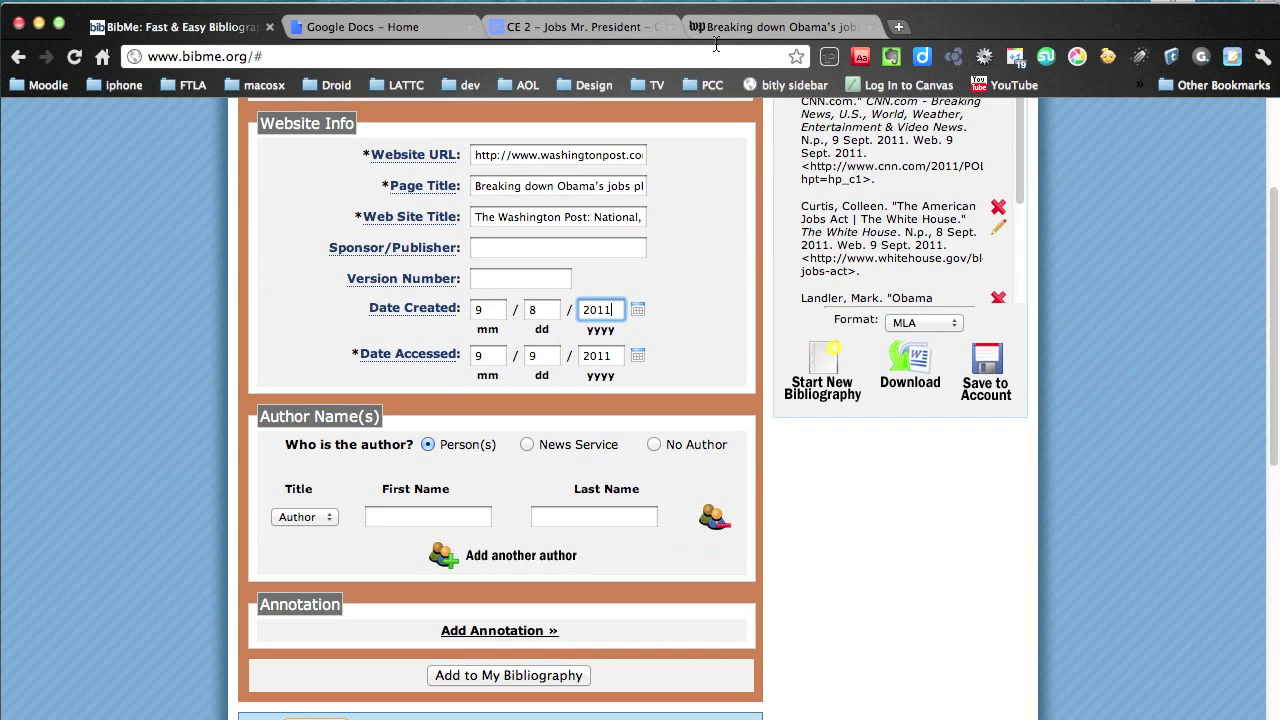
{"action": "left_click", "coordinate": [733, 27]}
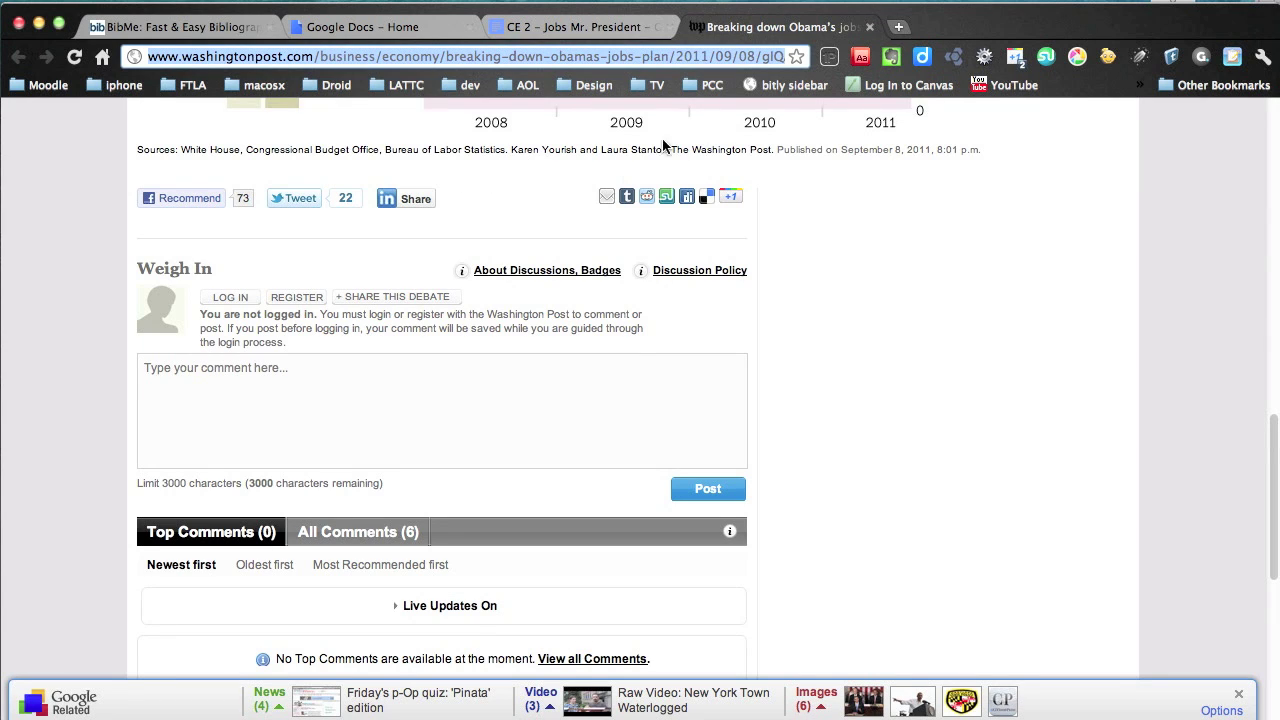
{"action": "scroll", "coordinate": [545, 171], "scroll_direction": "up", "scroll_amount": 3}
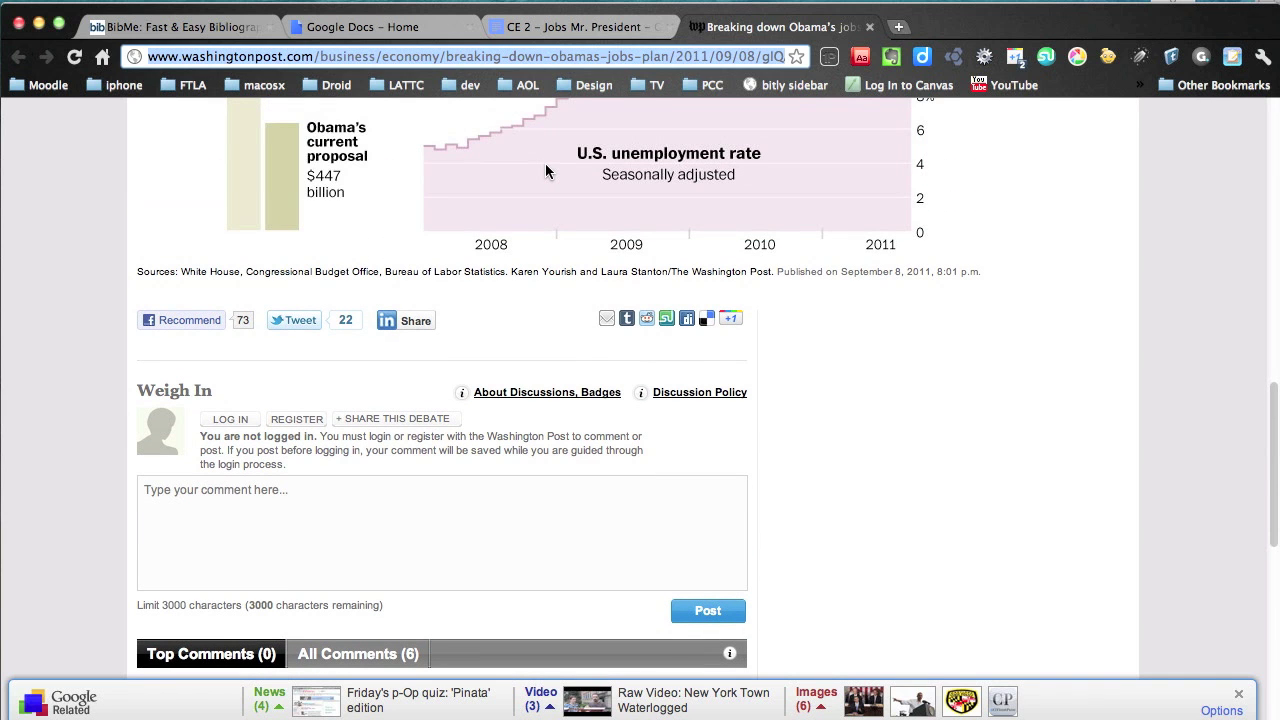
{"action": "scroll", "coordinate": [545, 171], "scroll_direction": "up", "scroll_amount": 10}
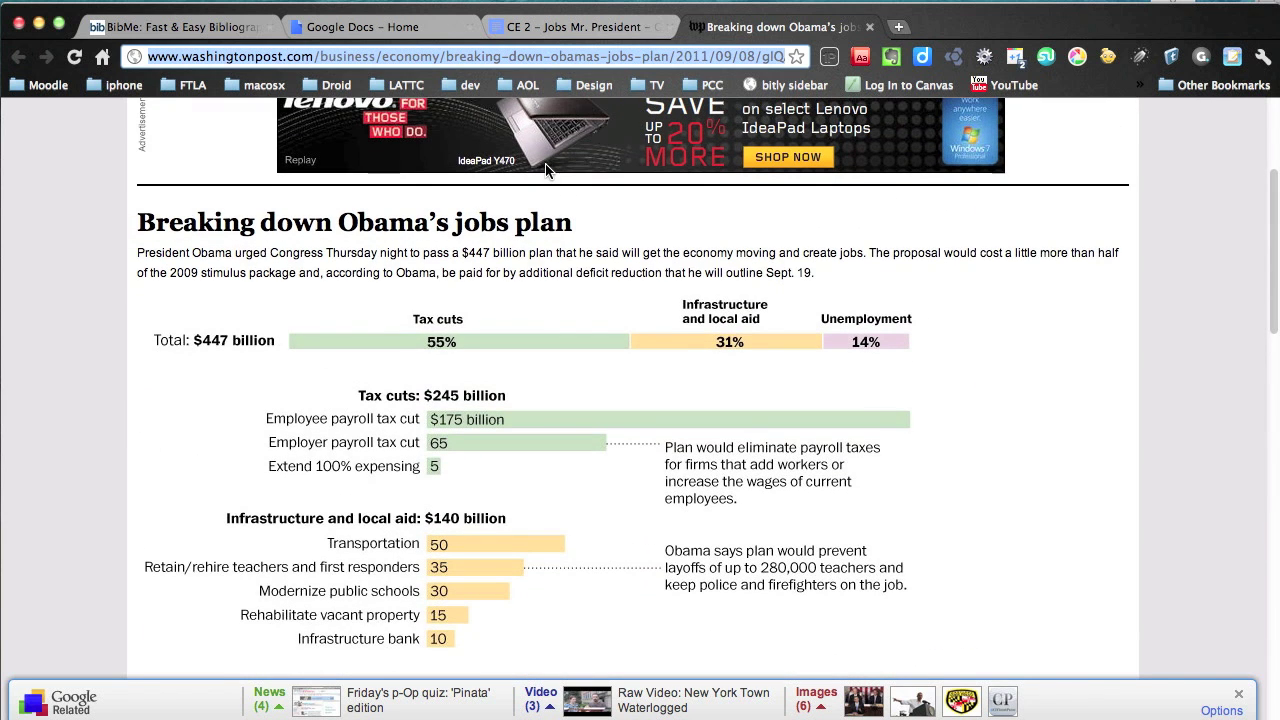
{"action": "scroll", "coordinate": [545, 170], "scroll_direction": "up", "scroll_amount": 6}
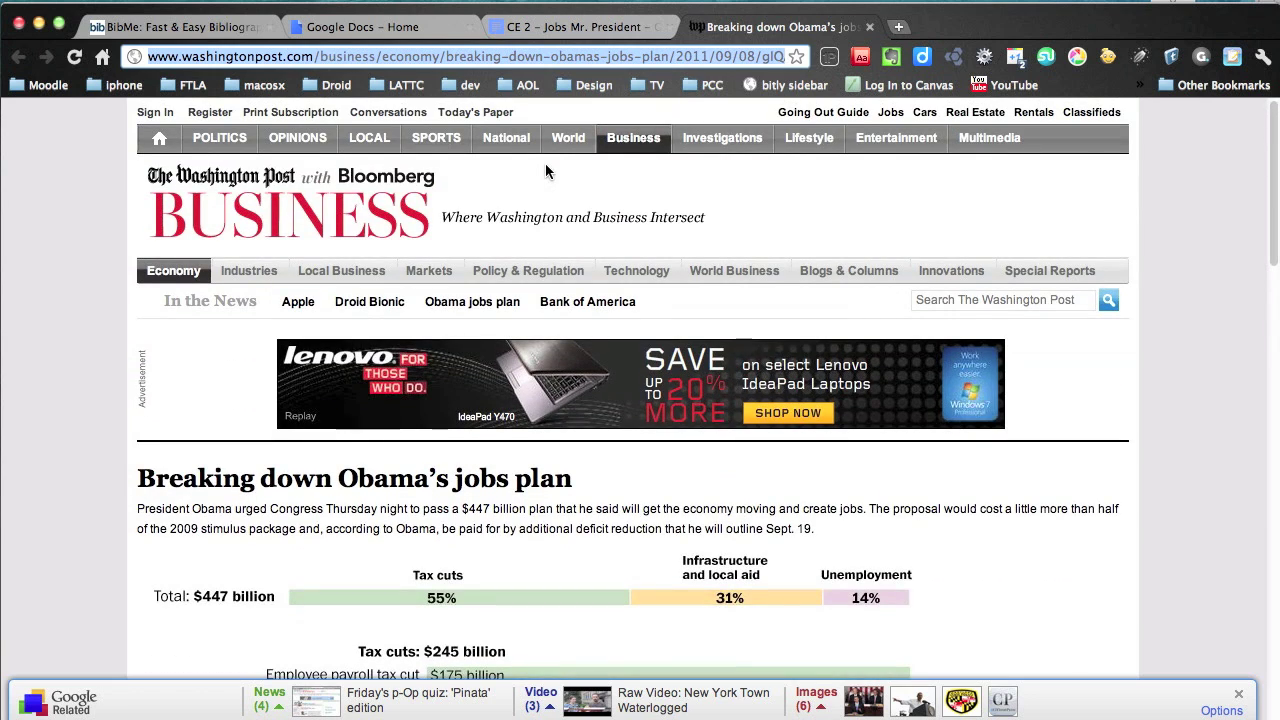
{"action": "scroll", "coordinate": [560, 152], "scroll_direction": "down", "scroll_amount": 6}
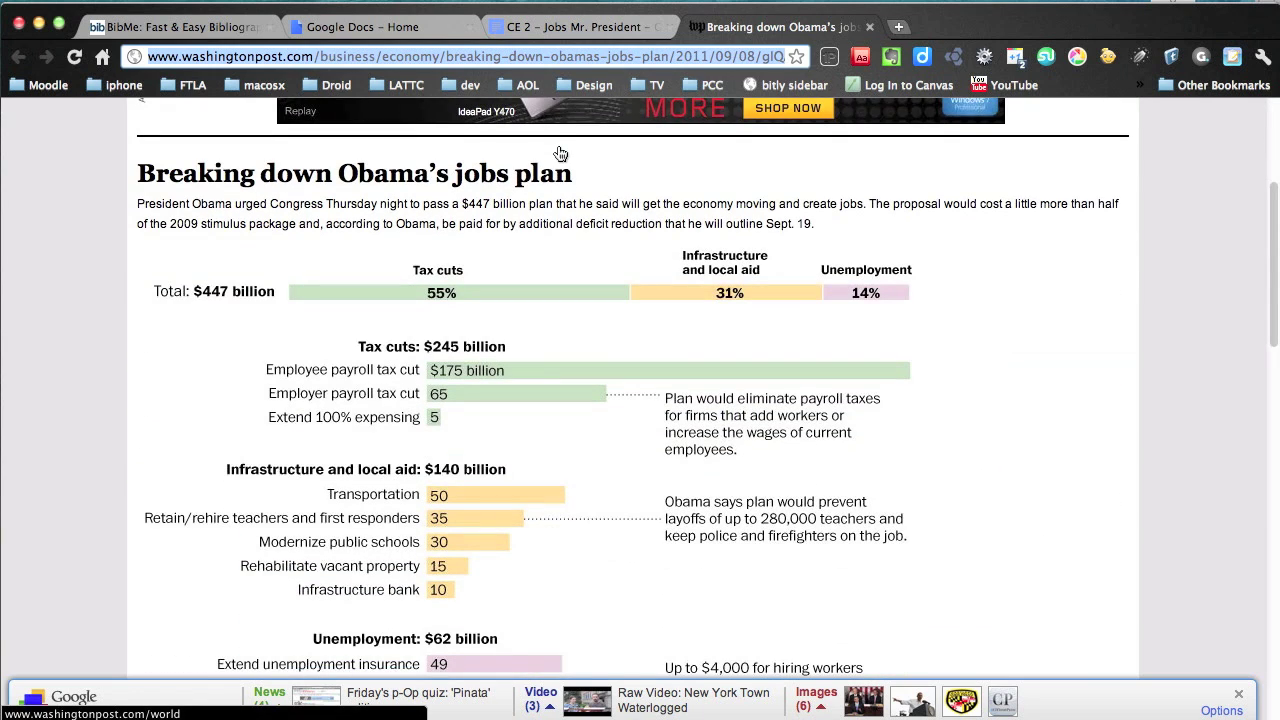
{"action": "scroll", "coordinate": [633, 303], "scroll_direction": "down", "scroll_amount": 11}
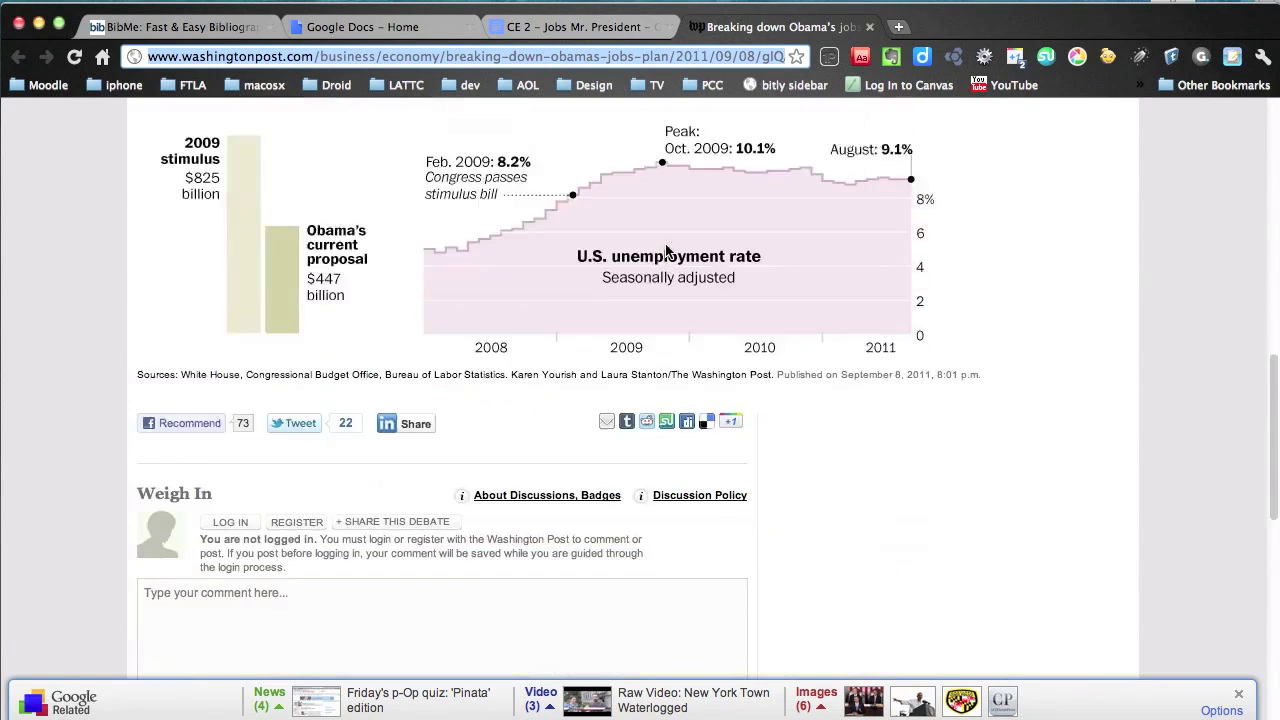
{"action": "scroll", "coordinate": [667, 251], "scroll_direction": "down", "scroll_amount": 1}
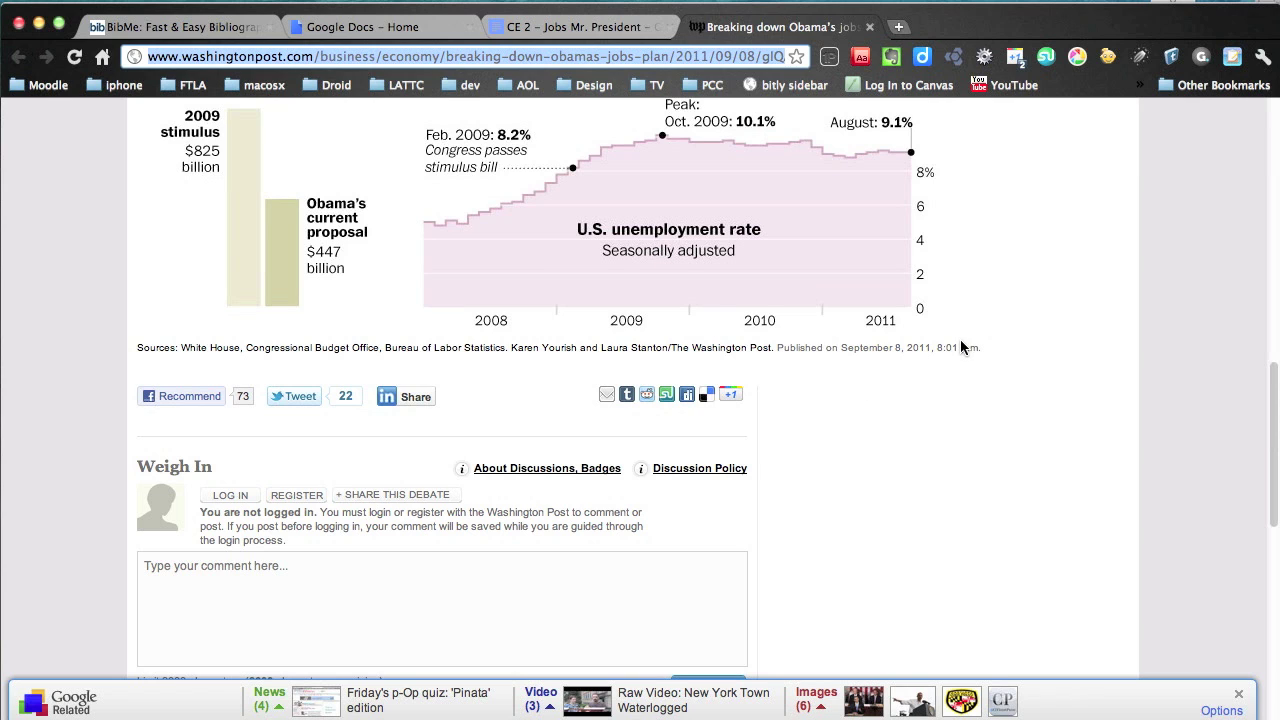
Set the Washington Post website citation's author to No Author and add the citation to the bibliography
{"action": "left_click", "coordinate": [212, 26]}
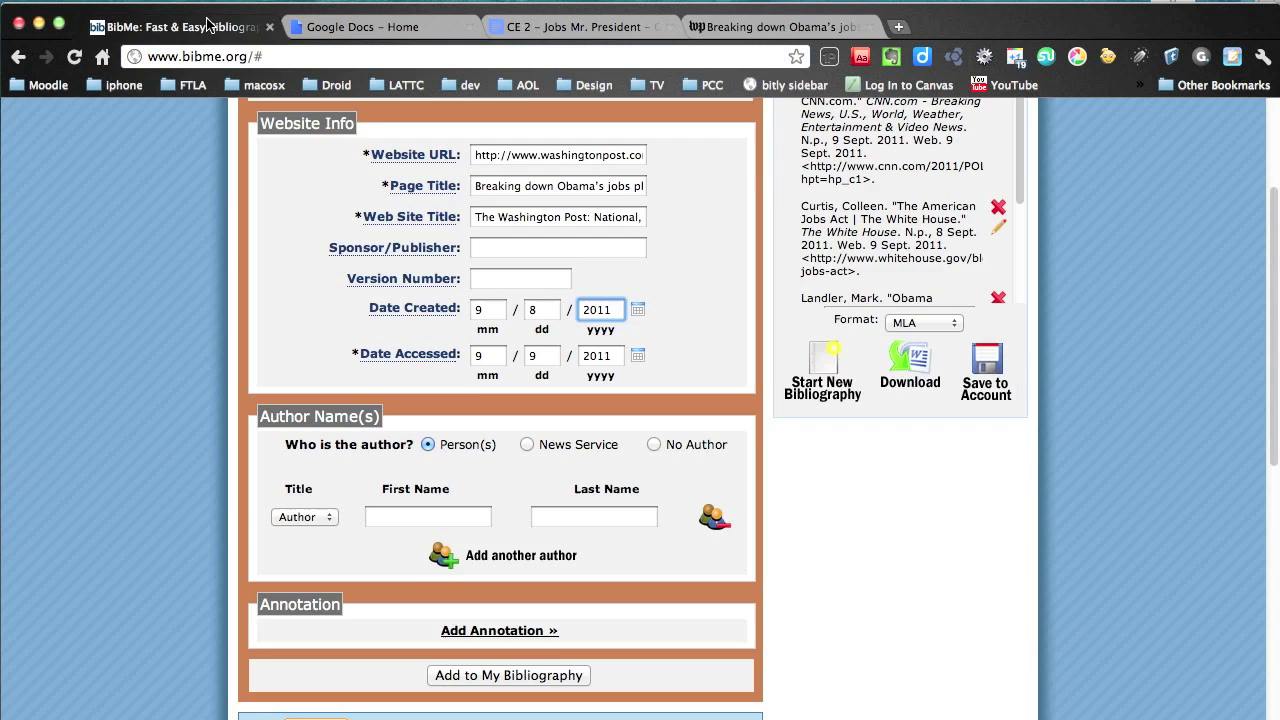
{"action": "left_click", "coordinate": [654, 445]}
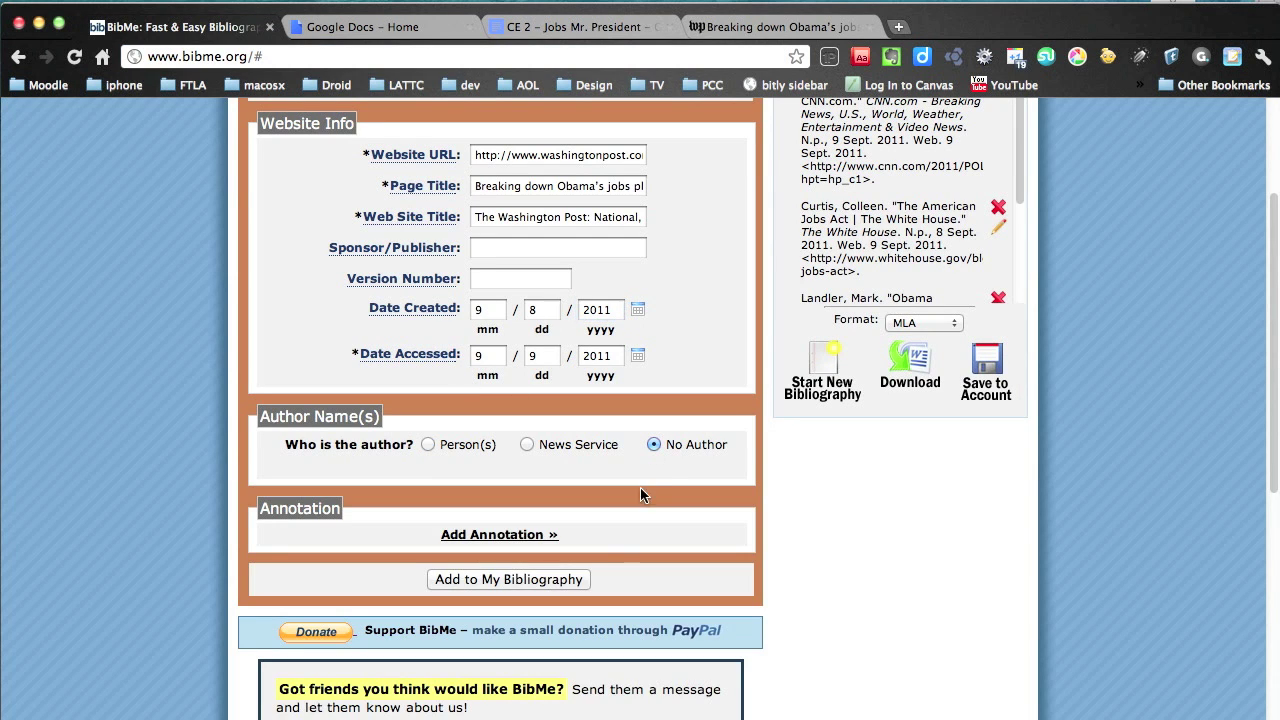
{"action": "left_click", "coordinate": [516, 579]}
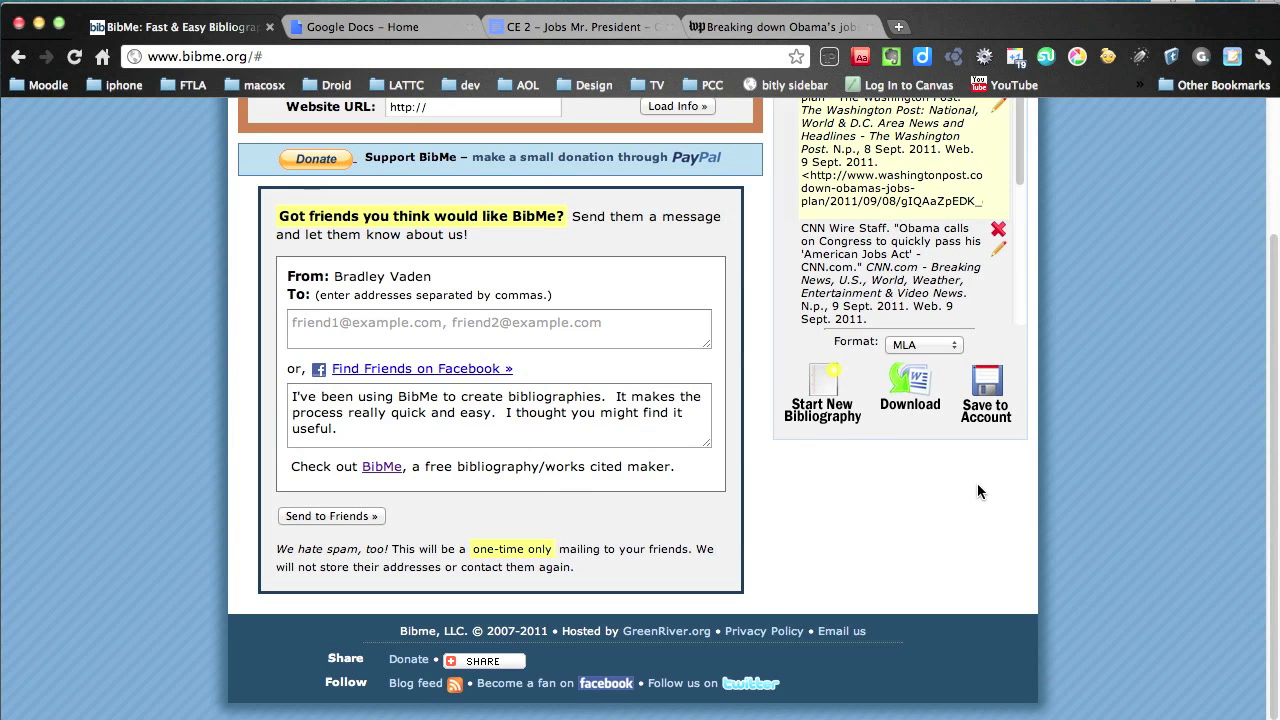
Replace the Washington Post page with the web source of Evernote's Unemployment Rate note and return to BibMe
{"action": "scroll", "coordinate": [885, 262], "scroll_direction": "up", "scroll_amount": 4}
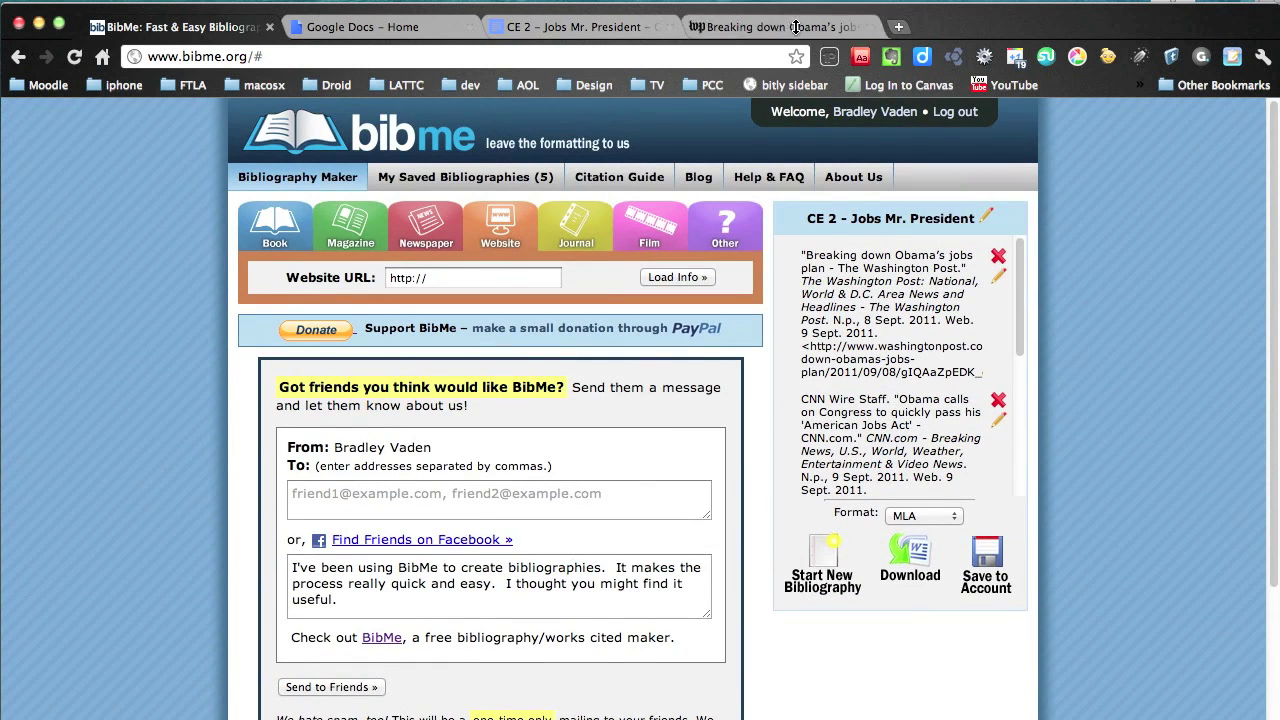
{"action": "left_click", "coordinate": [868, 27]}
{"action": "left_click", "coordinate": [3, 454]}
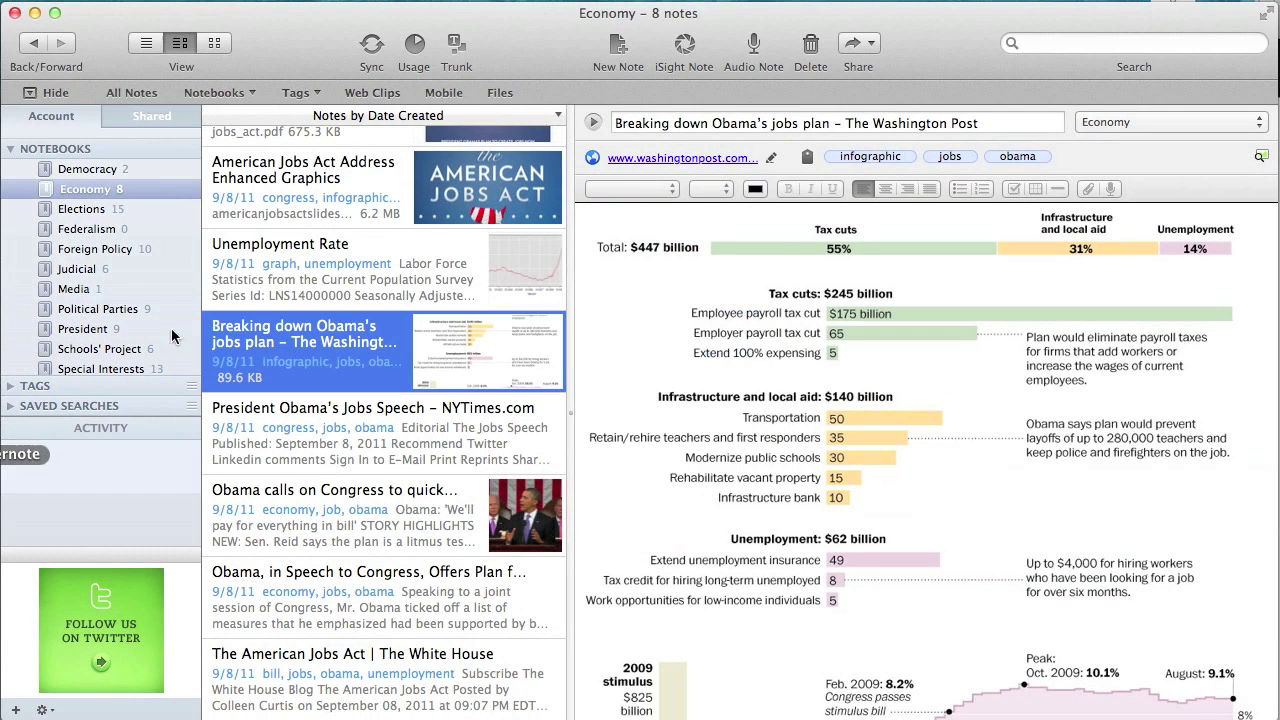
{"action": "left_click", "coordinate": [307, 260]}
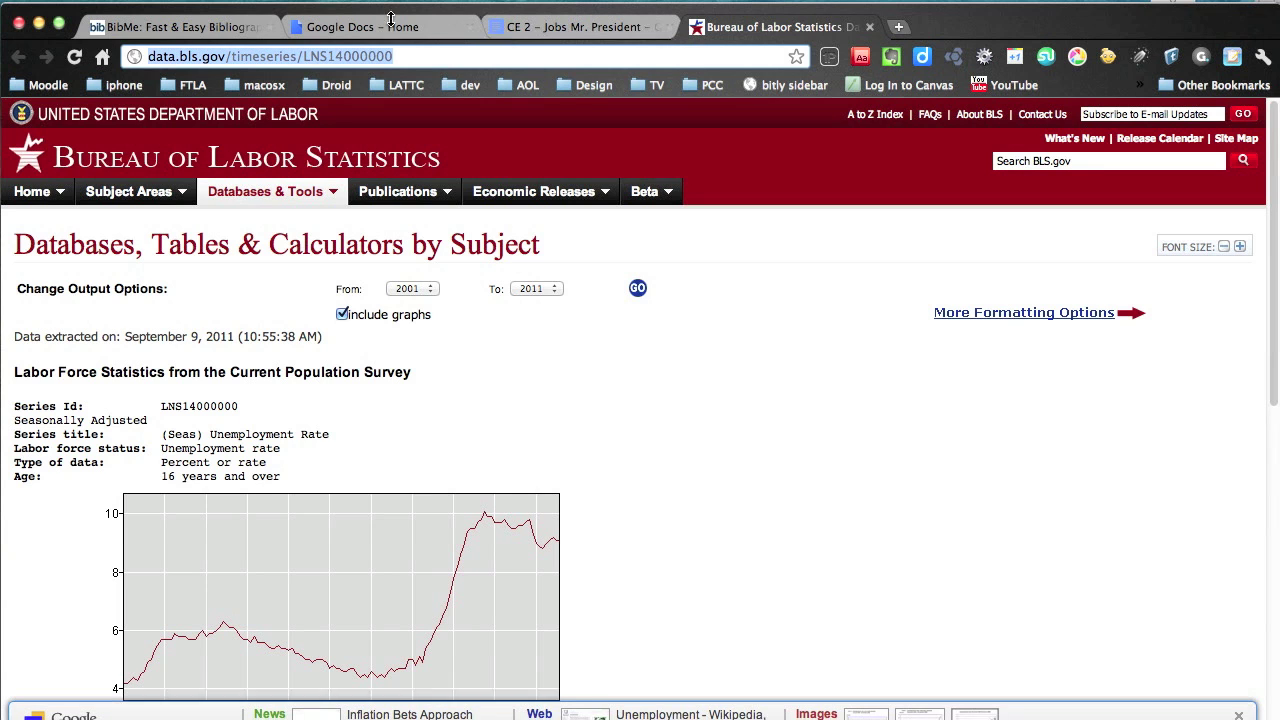
{"action": "left_click", "coordinate": [188, 28]}
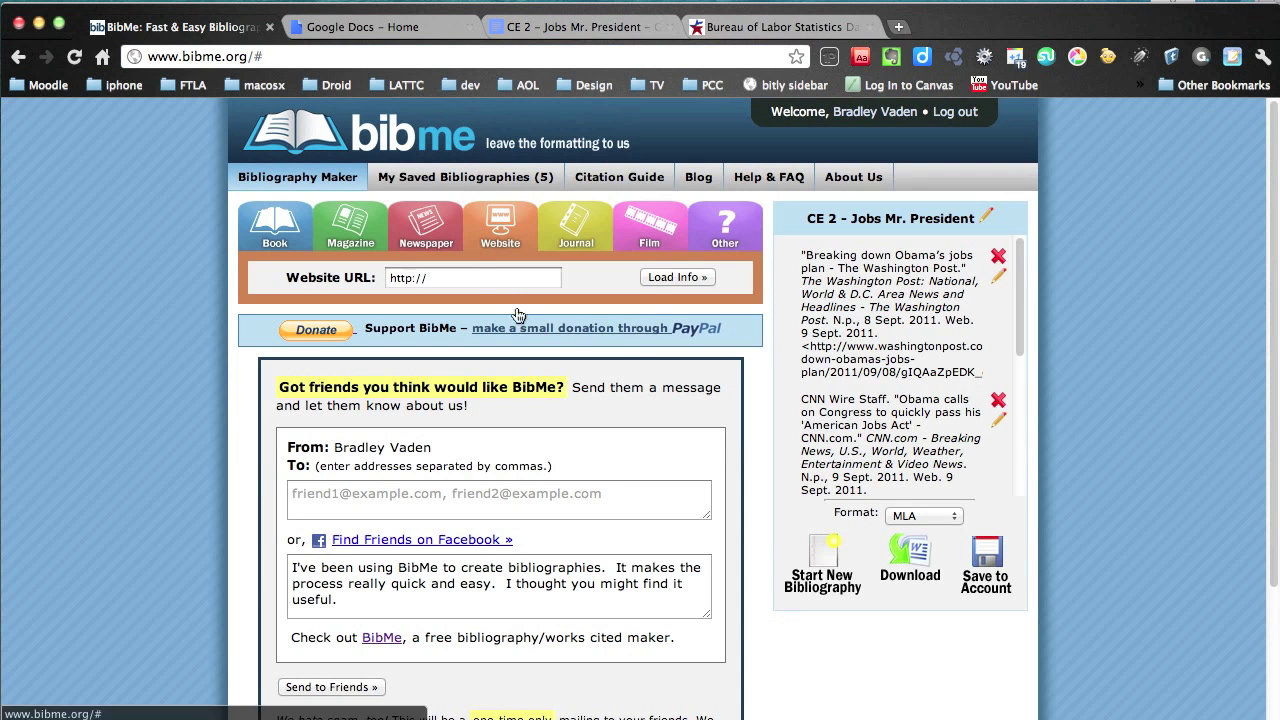
Enter the Bureau of Labor Statistics page URL ending in timeseries/LNS14000000 as the website source
{"action": "left_click", "coordinate": [481, 277]}
{"action": "key", "text": "super+v"}
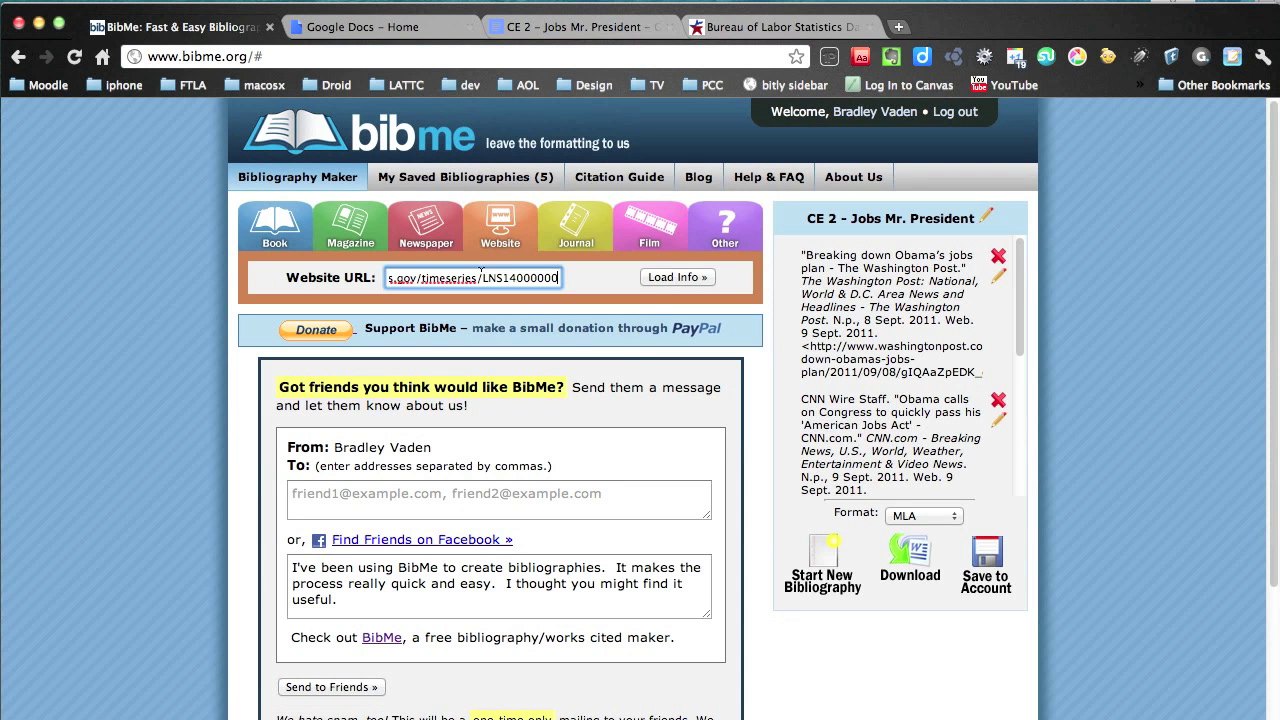
{"action": "left_click", "coordinate": [724, 230]}
{"action": "left_click", "coordinate": [510, 278]}
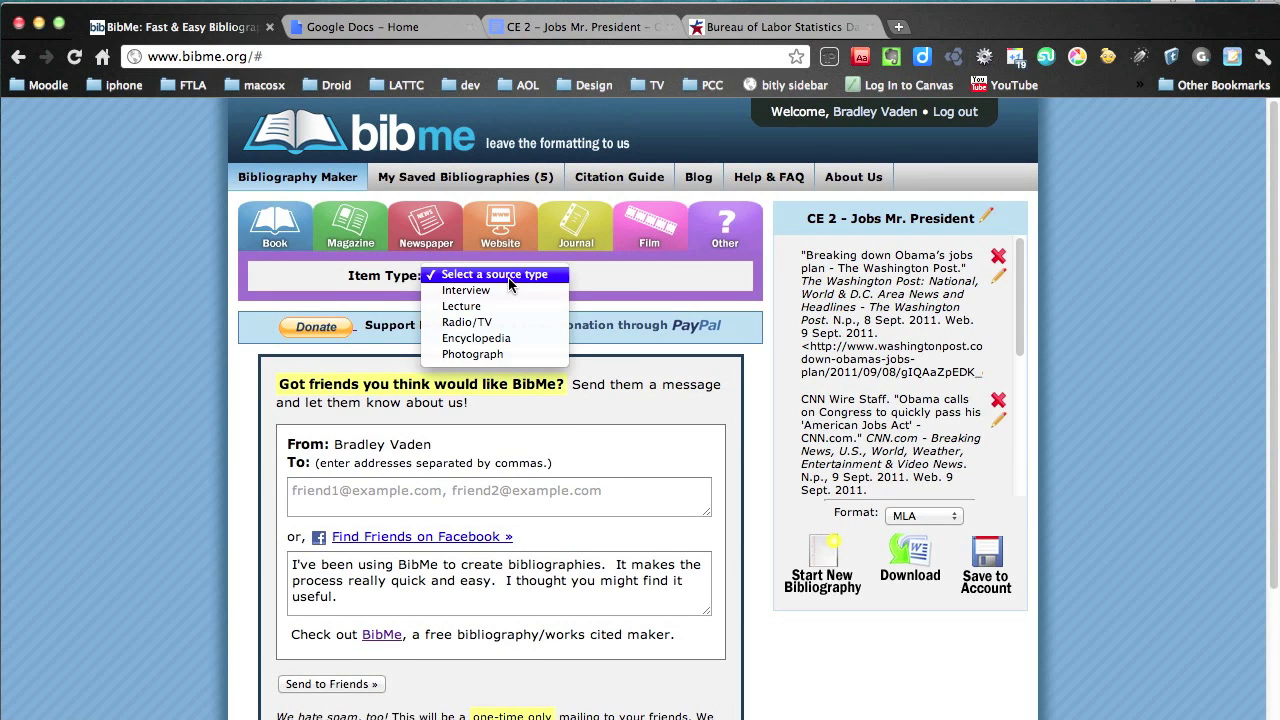
{"action": "left_click", "coordinate": [493, 216]}
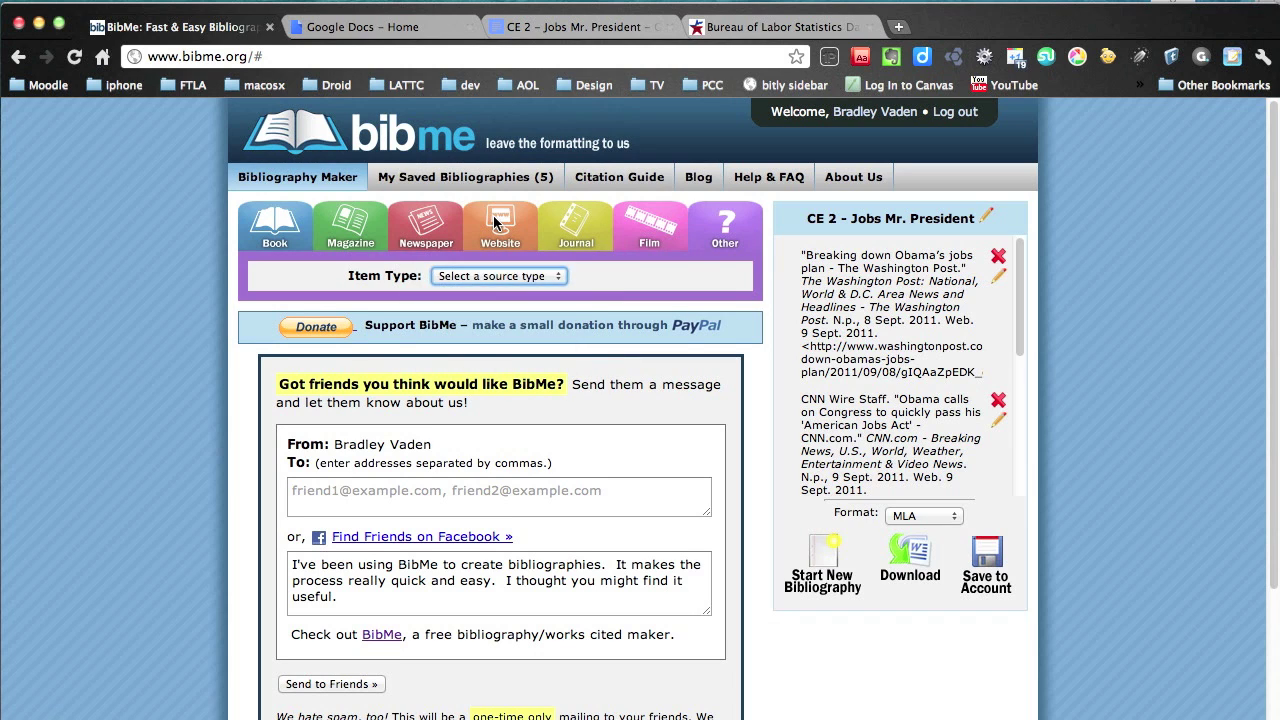
{"action": "left_click", "coordinate": [493, 222]}
Load the website info for the Bureau of Labor Statistics URL and check the source page for its date
{"action": "left_click", "coordinate": [688, 279]}
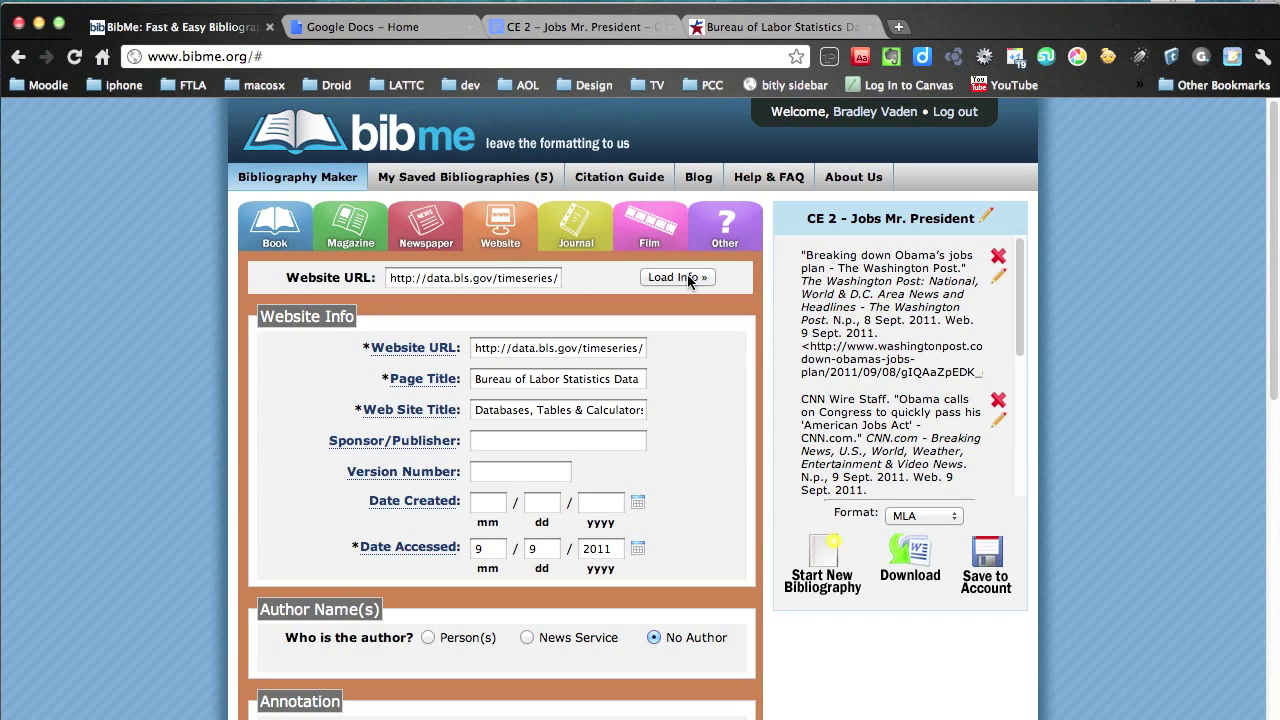
{"action": "left_click", "coordinate": [763, 30]}
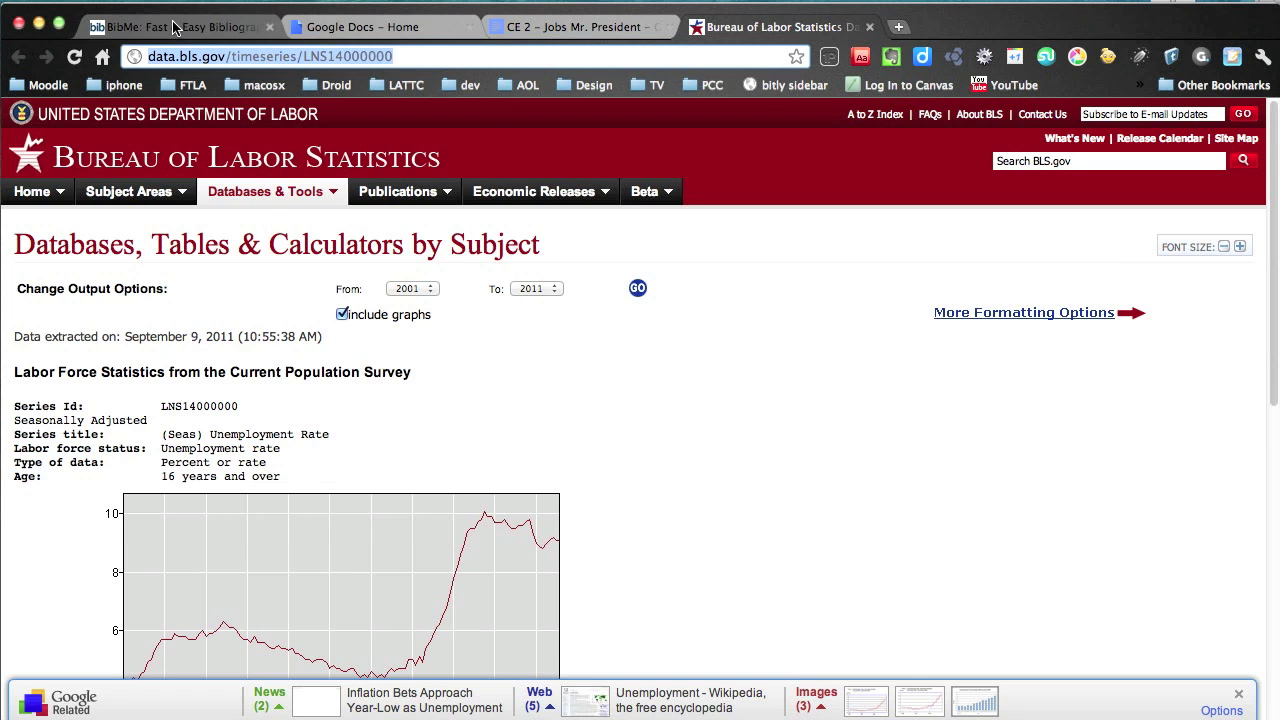
{"action": "left_click", "coordinate": [174, 28]}
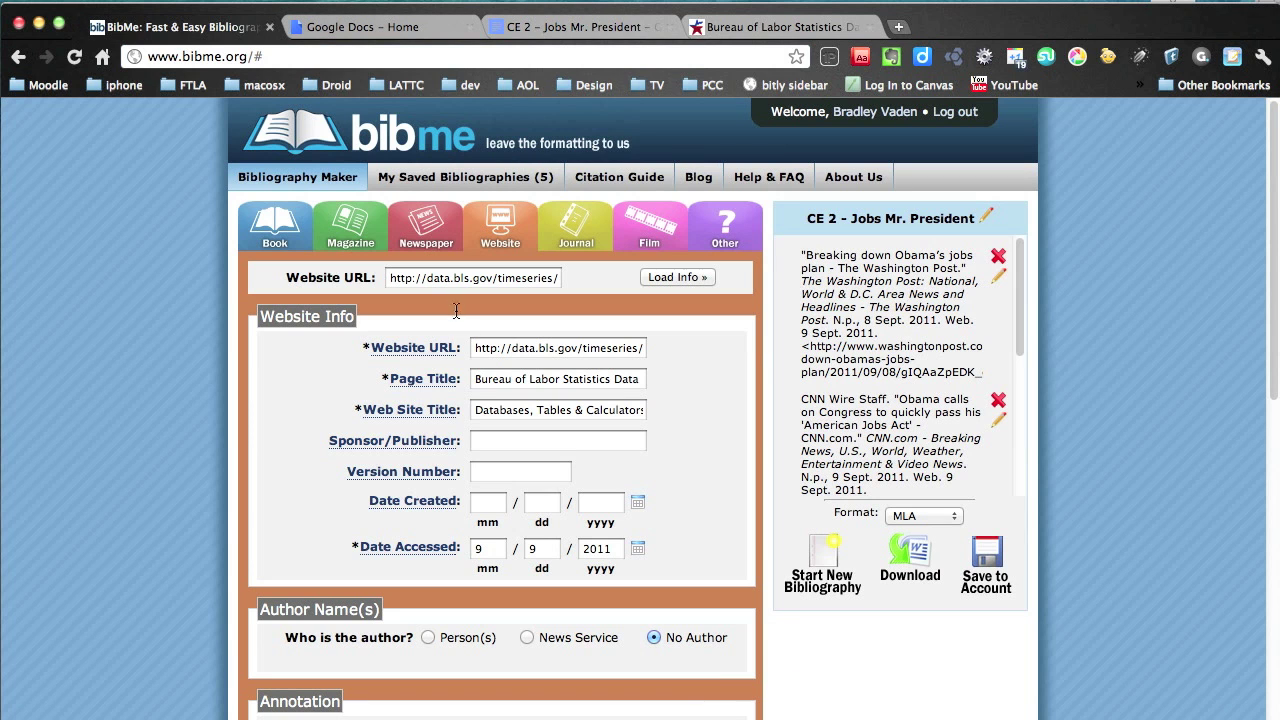
Set the Bureau of Labor Statistics citation's Date Created to 9/9/2011 and add it to the bibliography, closing its source page
{"action": "left_click", "coordinate": [487, 503]}
{"action": "type", "text": "9"}
{"action": "key", "text": "Tab"}
{"action": "type", "text": "9"}
{"action": "key", "text": "Tab"}
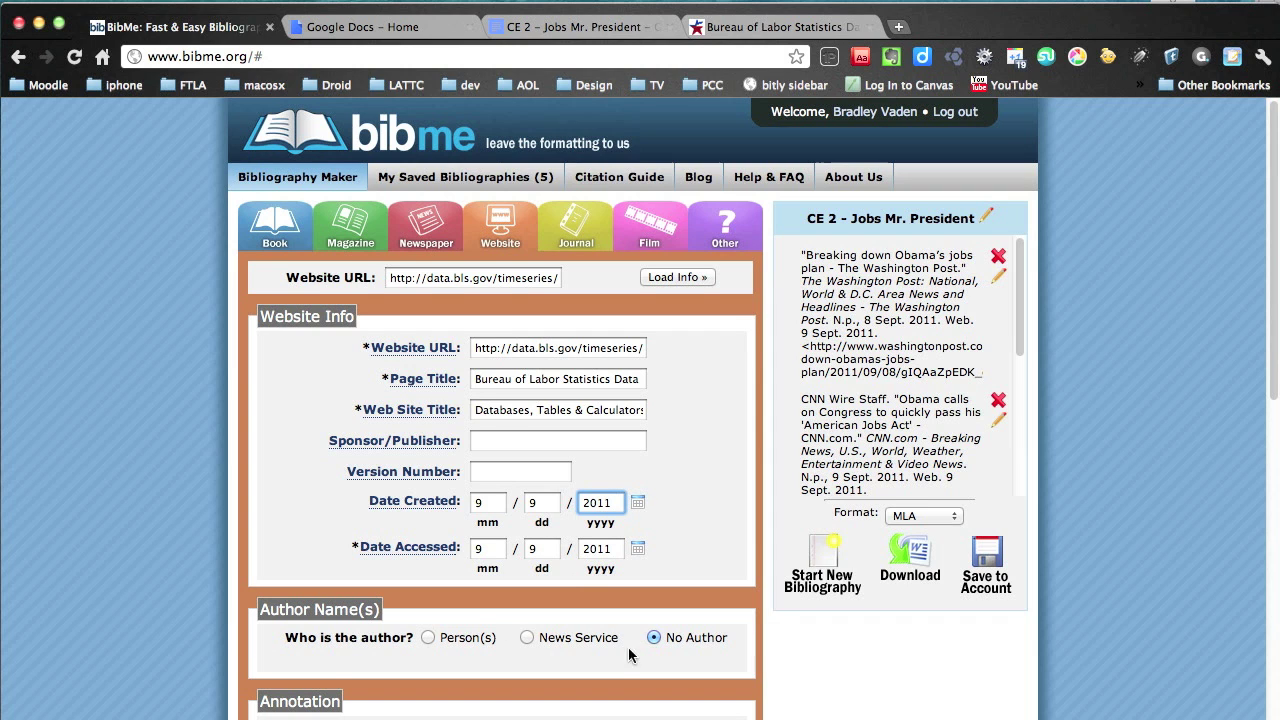
{"action": "scroll", "coordinate": [629, 626], "scroll_direction": "down", "scroll_amount": 3}
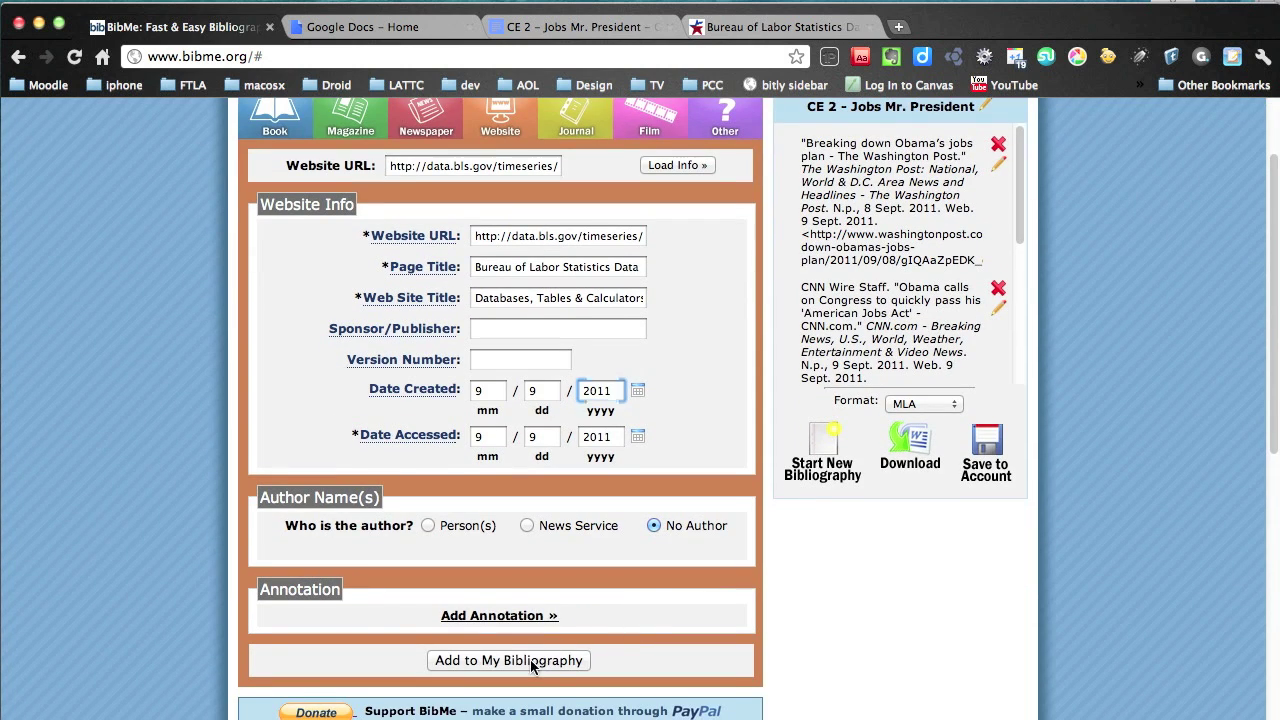
{"action": "left_click", "coordinate": [540, 660]}
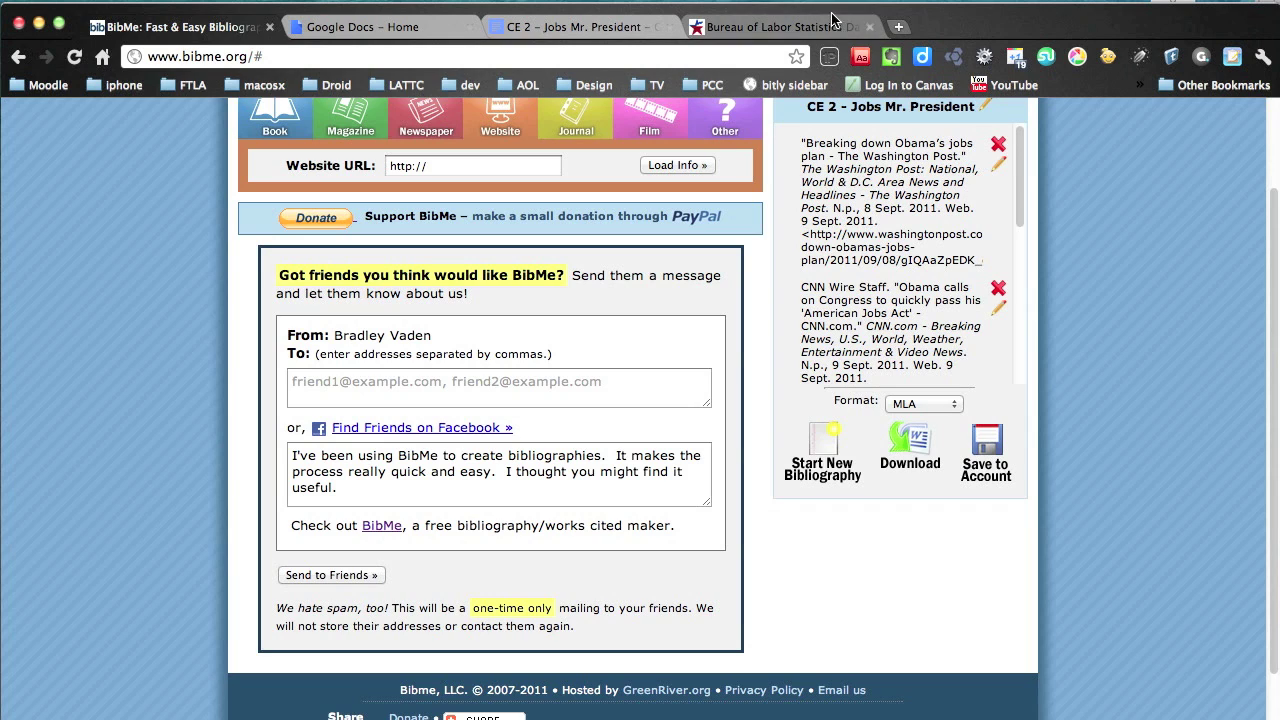
{"action": "left_click", "coordinate": [870, 27]}
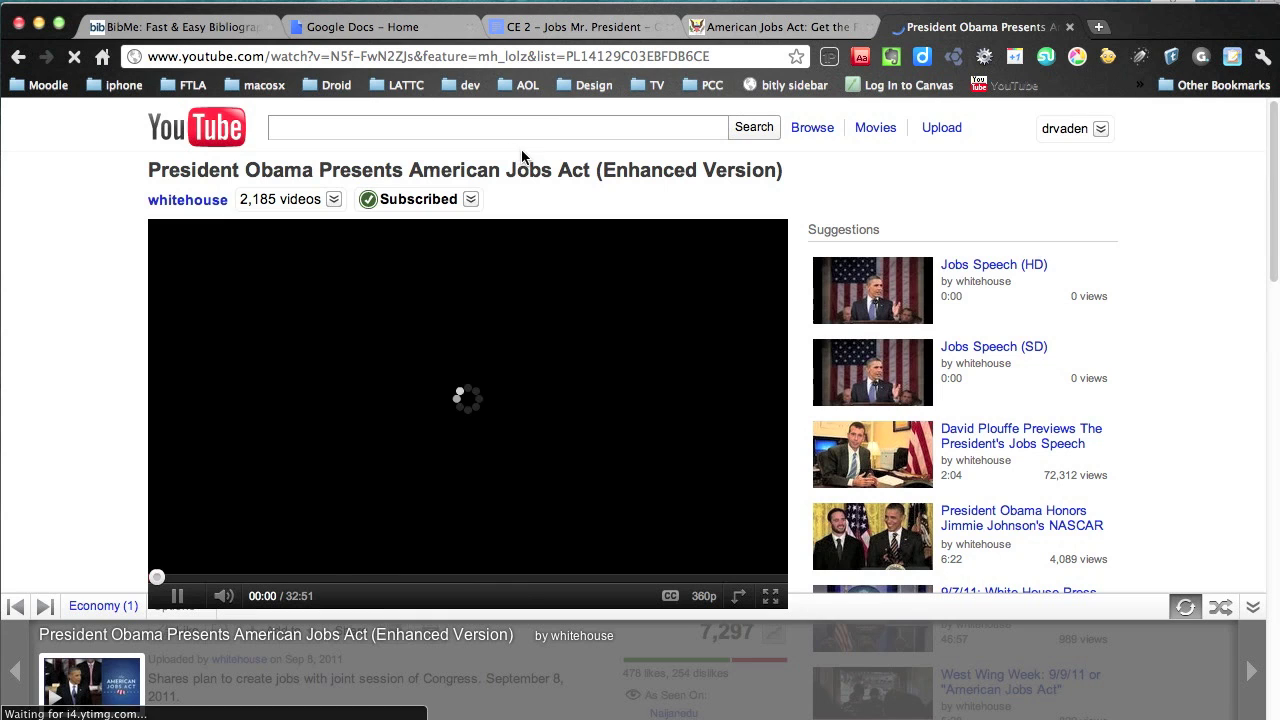
Pause the White House's American Jobs Act video on YouTube and show its share link
{"action": "scroll", "coordinate": [629, 458], "scroll_direction": "down", "scroll_amount": 5}
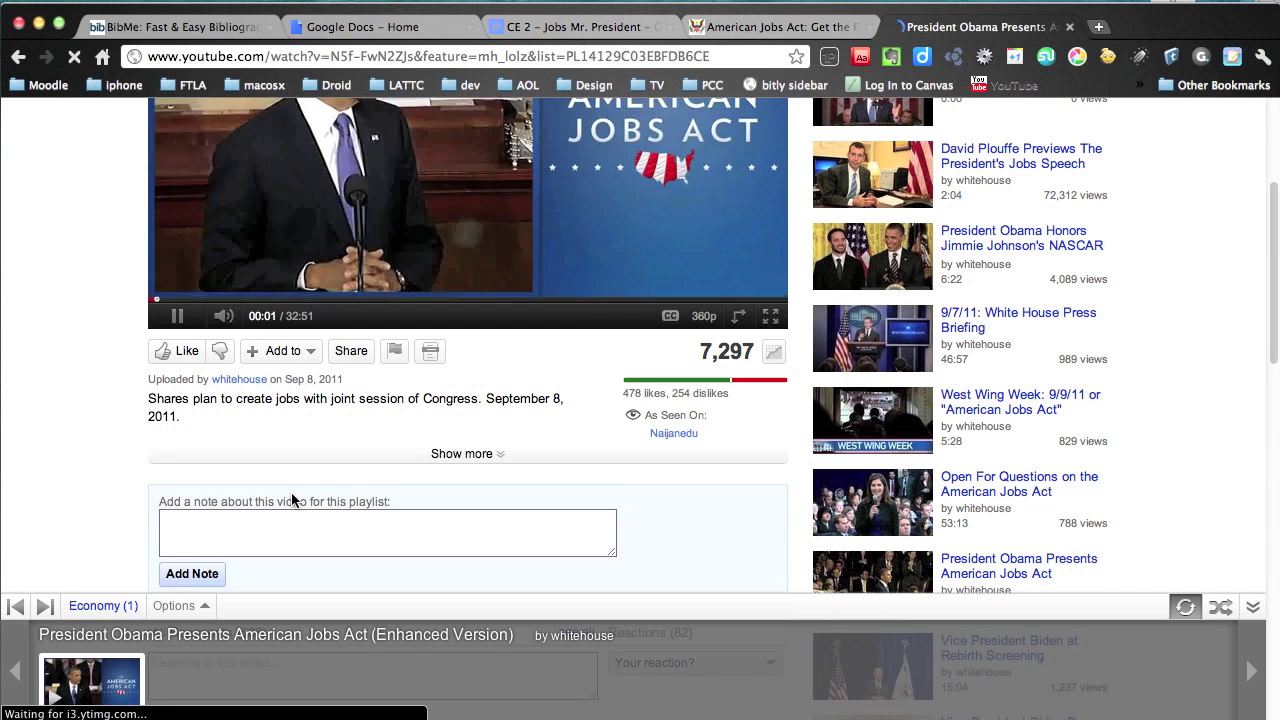
{"action": "left_click", "coordinate": [177, 315]}
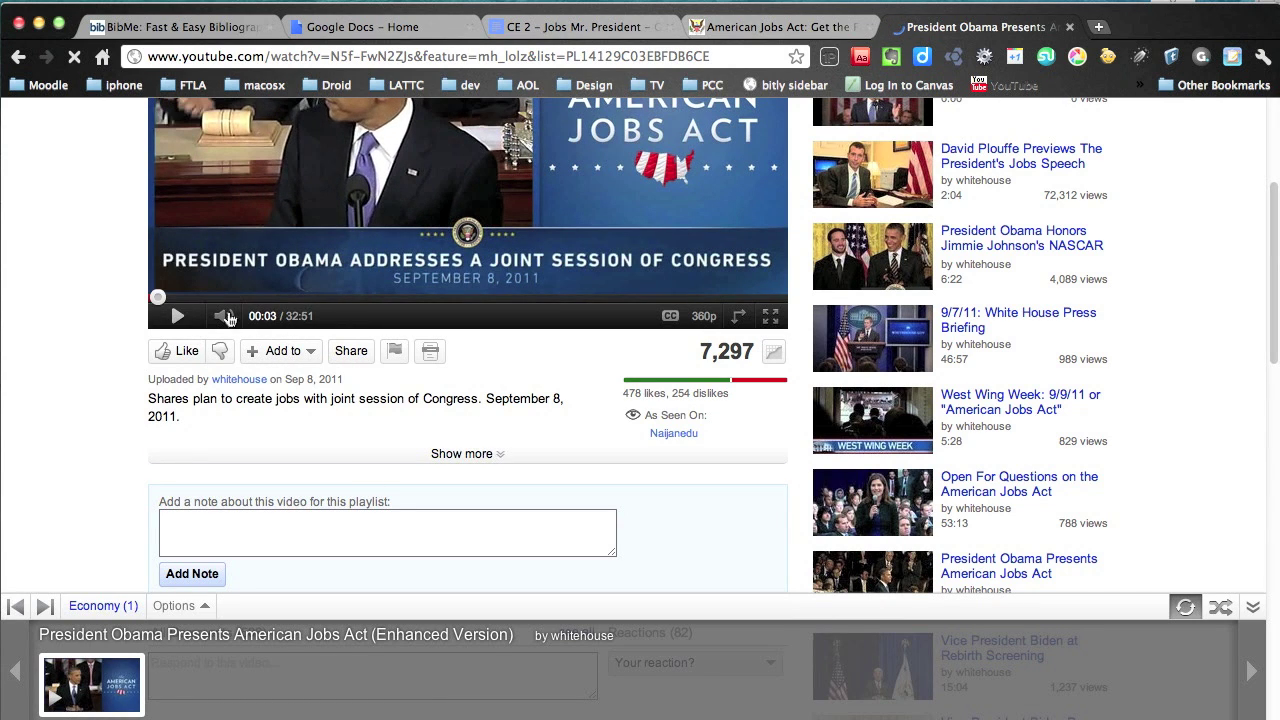
{"action": "left_click", "coordinate": [337, 352]}
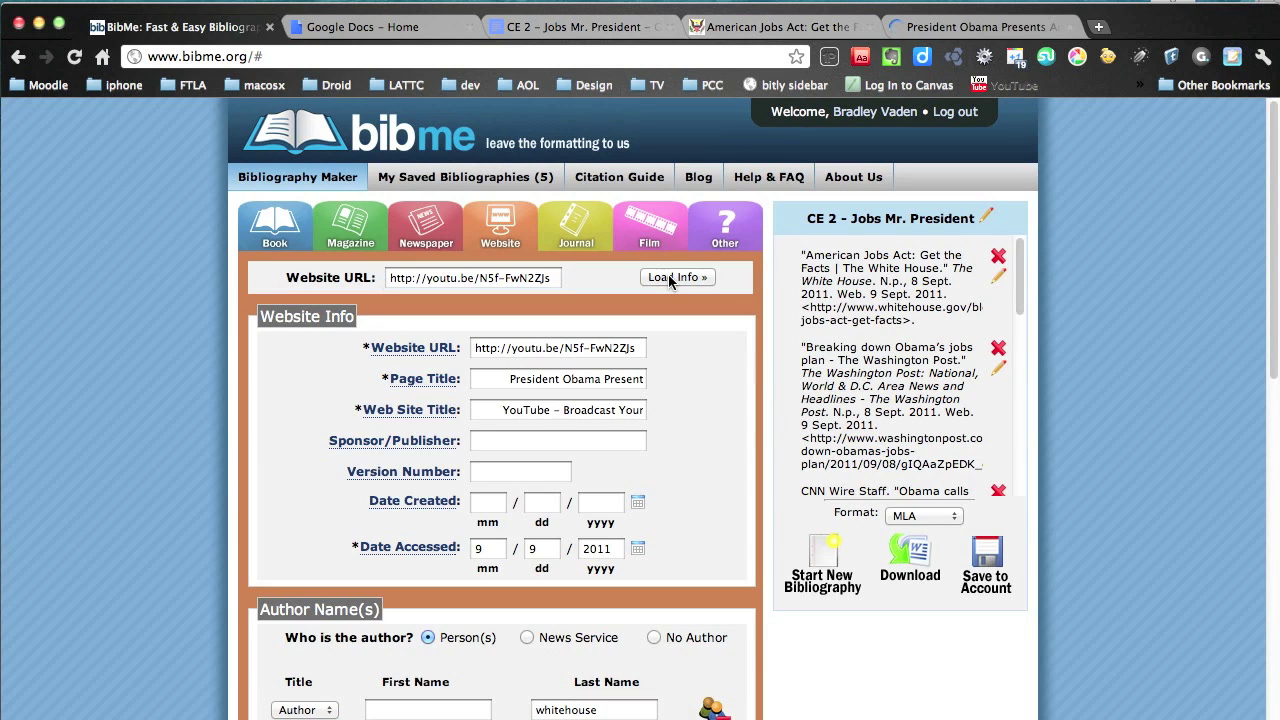
Remove the leading spaces from the YouTube citation's Page Title and Web Site Title
{"action": "left_click", "coordinate": [509, 381]}
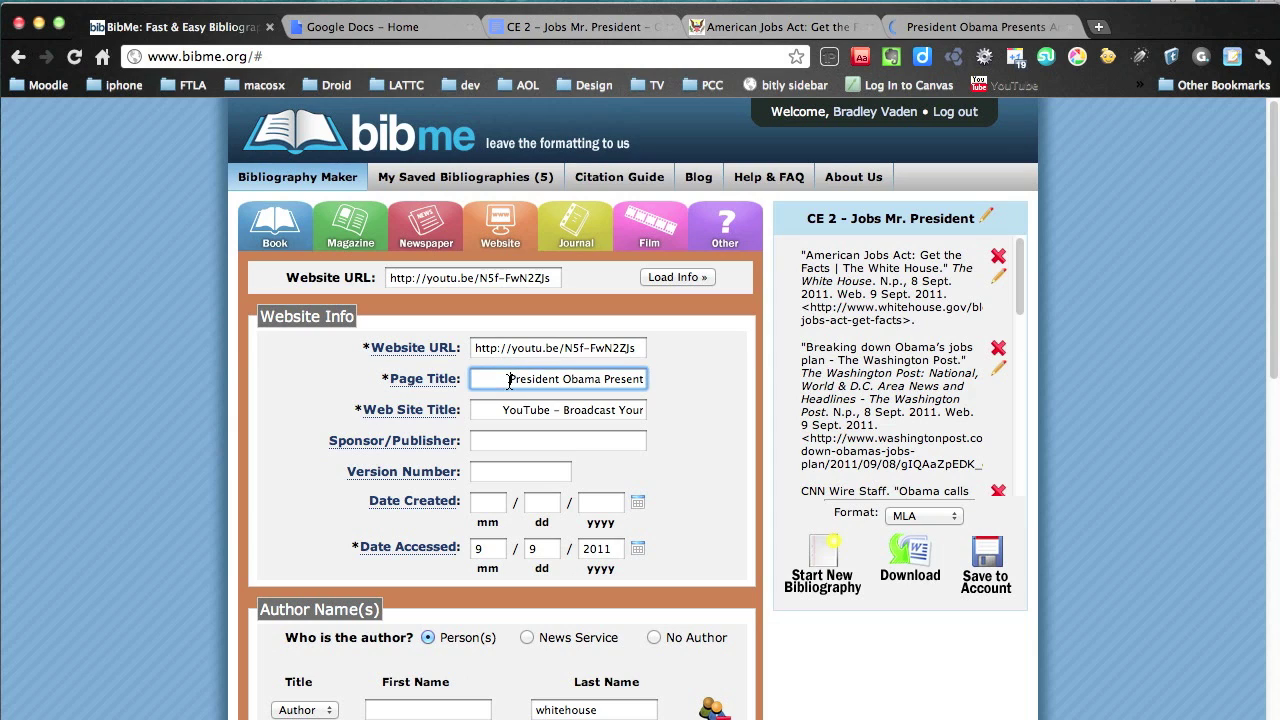
{"action": "key", "text": "BackSpace"}
{"action": "key", "text": "BackSpace"}
{"action": "key", "text": "BackSpace"}
{"action": "key", "text": "BackSpace"}
{"action": "key", "text": "BackSpace"}
{"action": "key", "text": "BackSpace"}
{"action": "key", "text": "BackSpace"}
{"action": "key", "text": "BackSpace"}
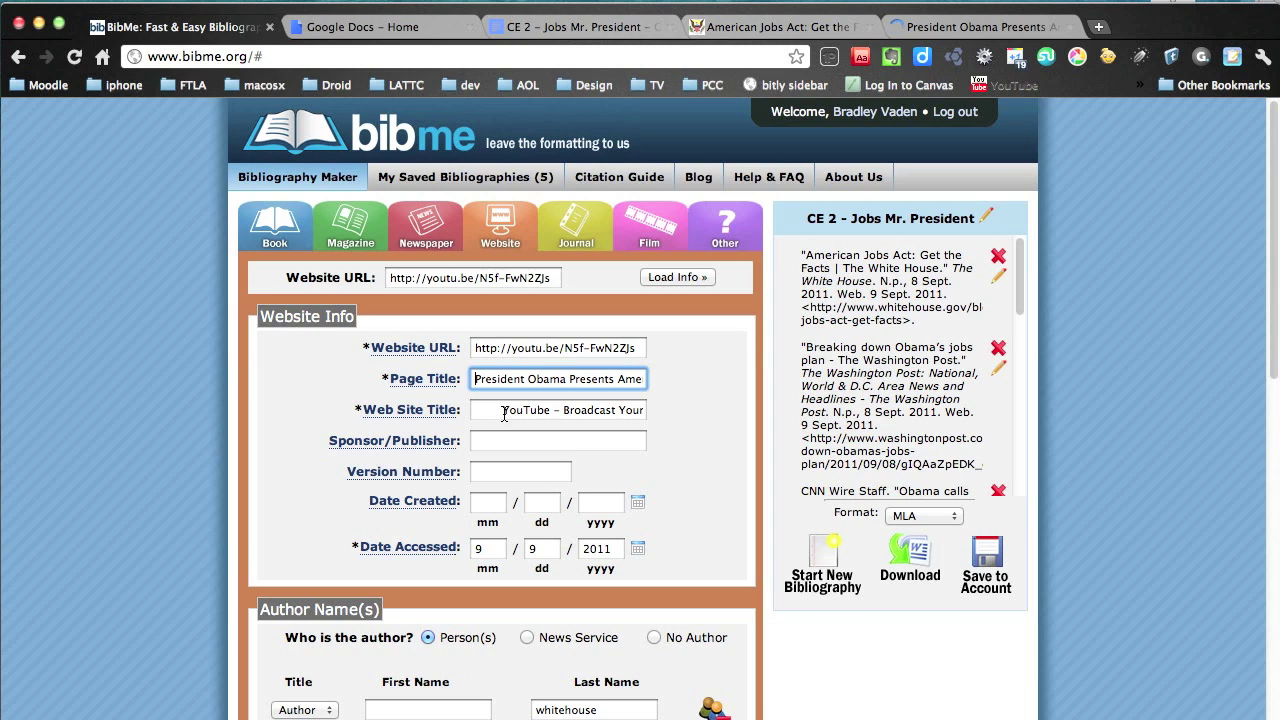
{"action": "left_click_drag", "start_coordinate": [504, 414], "coordinate": [376, 382]}
{"action": "key", "text": "BackSpace"}
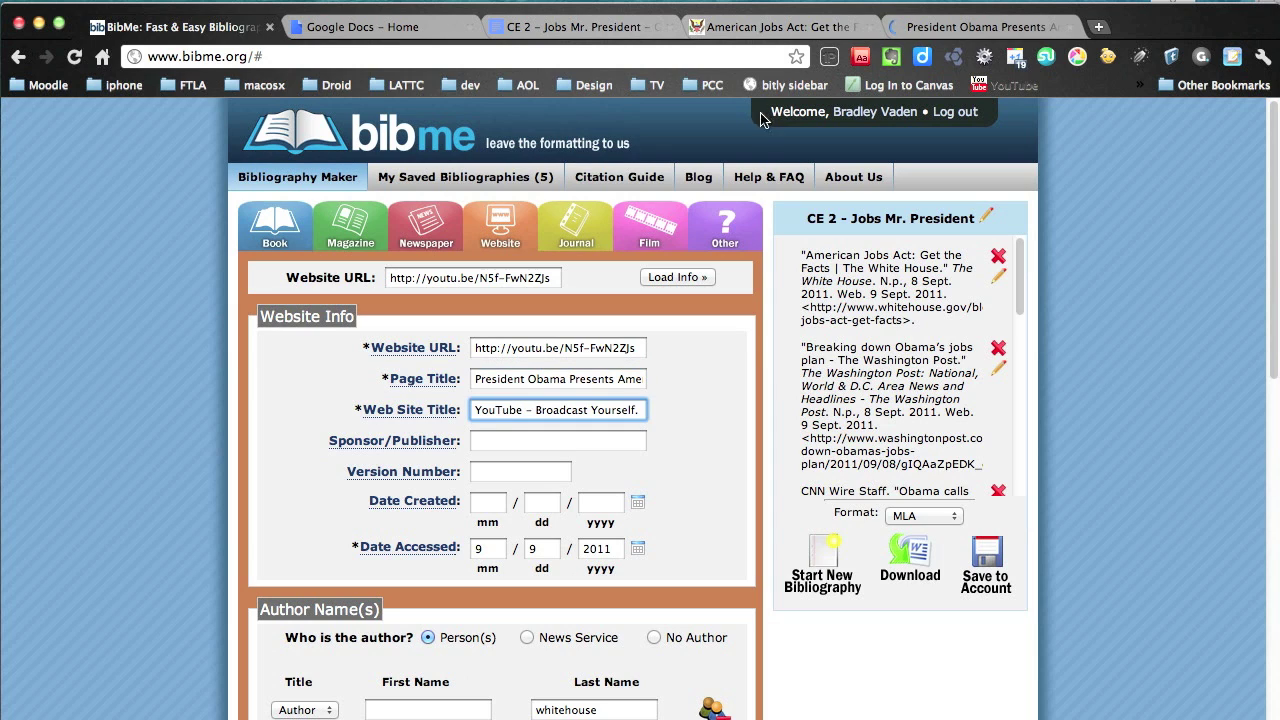
Check the YouTube video's upload date and set the citation's Date Created to 9/8/2011
{"action": "left_click", "coordinate": [940, 30]}
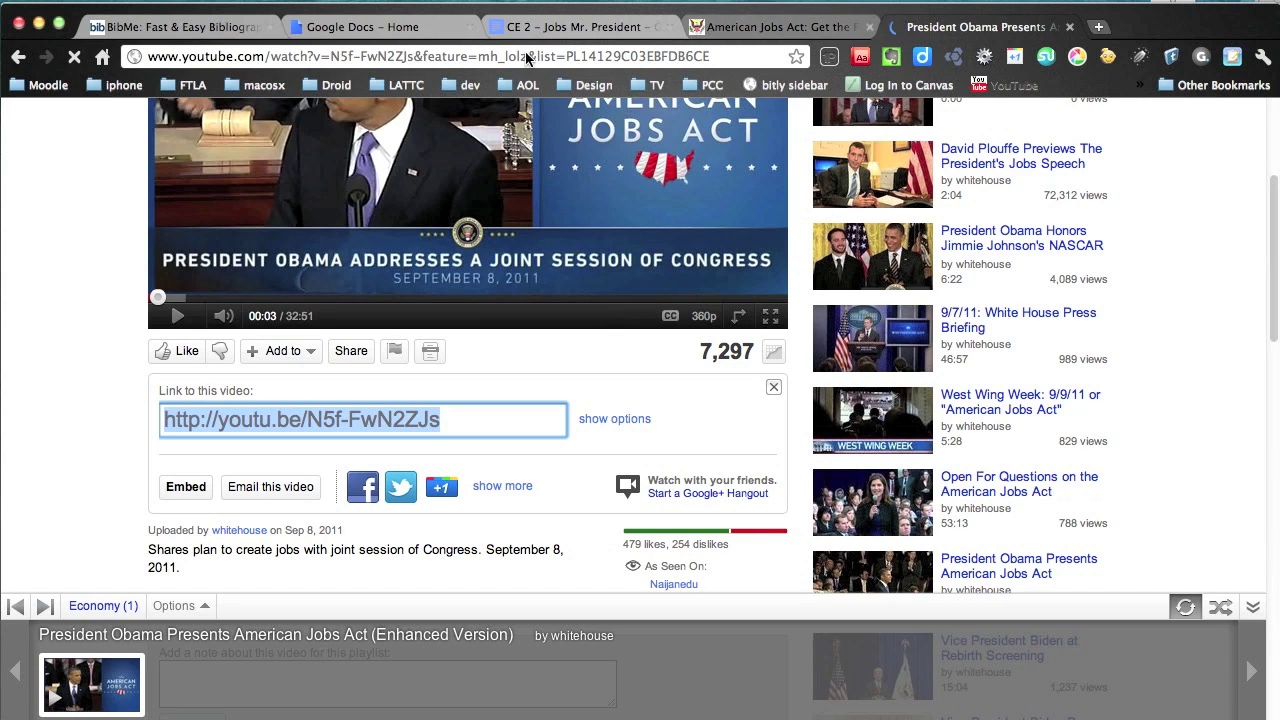
{"action": "left_click", "coordinate": [195, 28]}
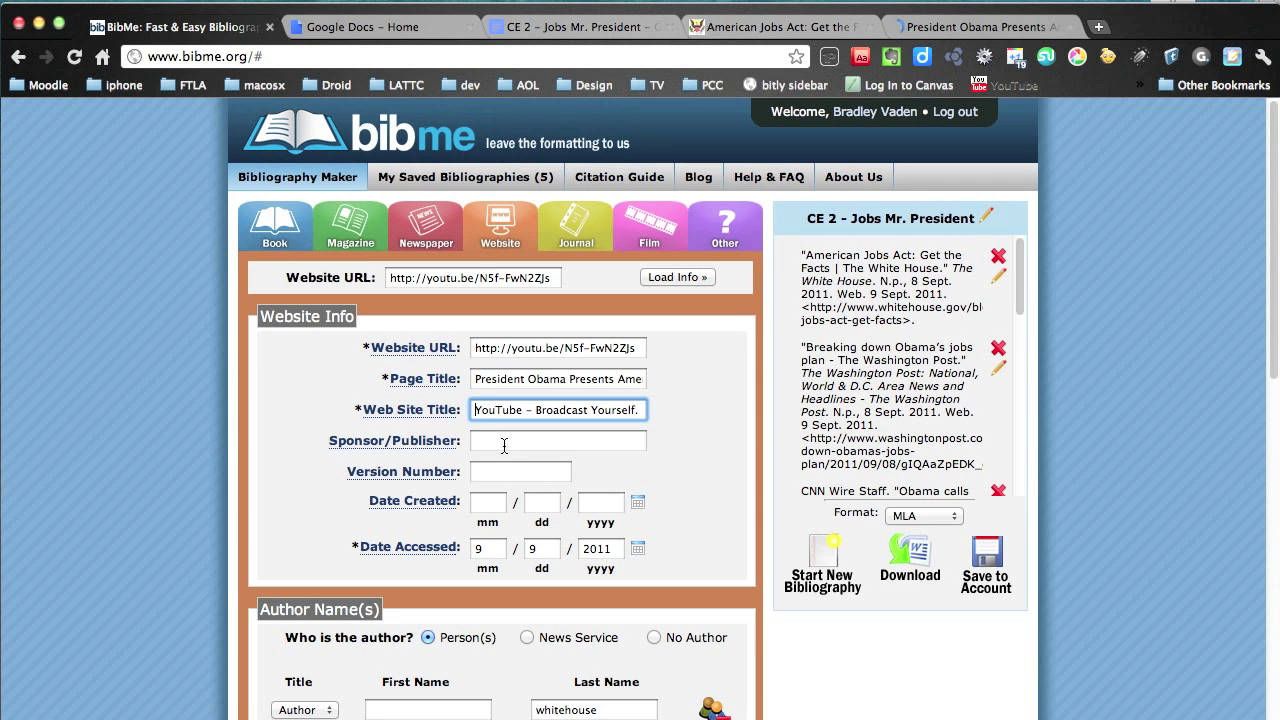
{"action": "left_click", "coordinate": [483, 503]}
{"action": "type", "text": "9"}
{"action": "key", "text": "Tab"}
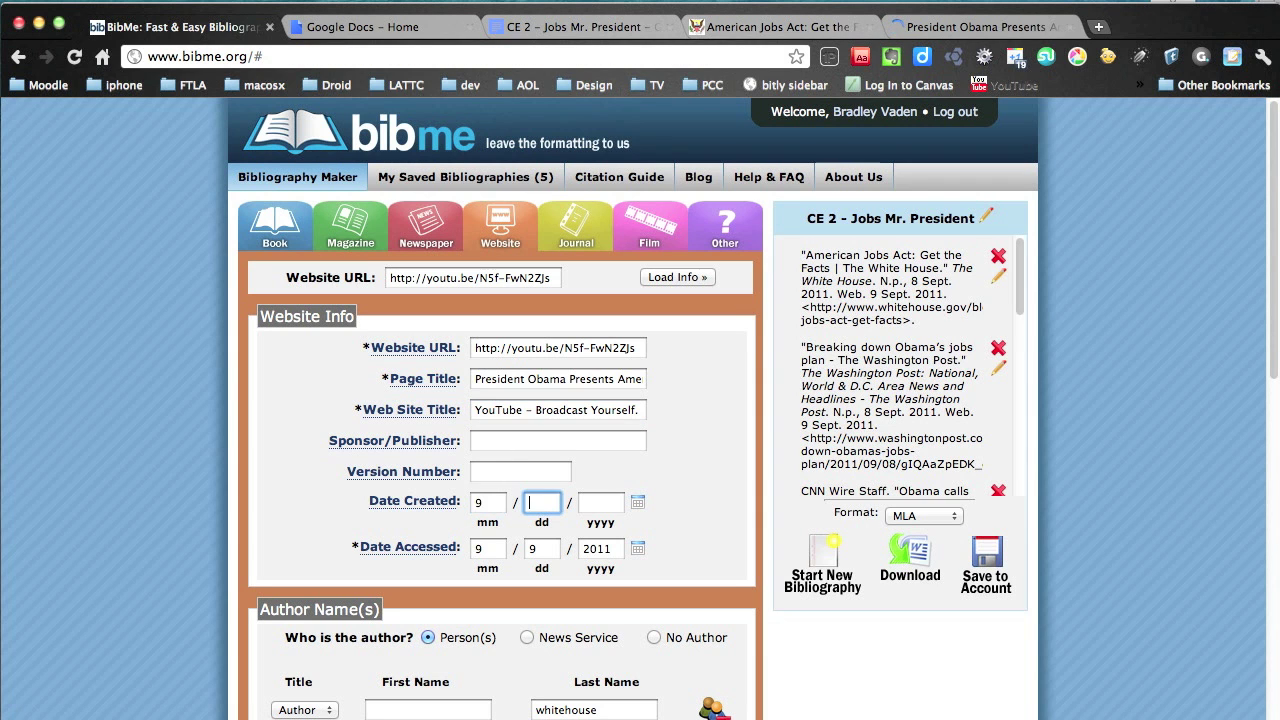
{"action": "type", "text": "8"}
{"action": "key", "text": "Tab"}
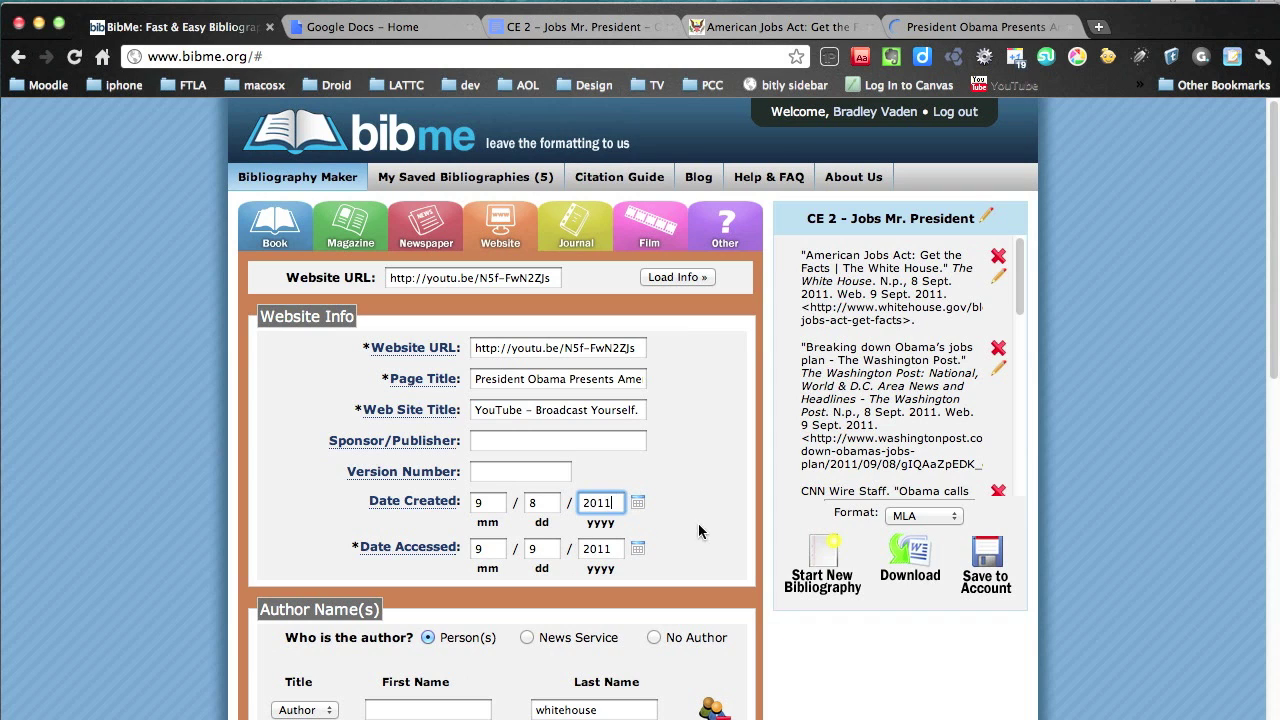
{"action": "type", "text": "2011"}
Examine the heading of the YouTube video page for an author to credit, and return to the BibMe citation
{"action": "scroll", "coordinate": [689, 548], "scroll_direction": "down", "scroll_amount": 3}
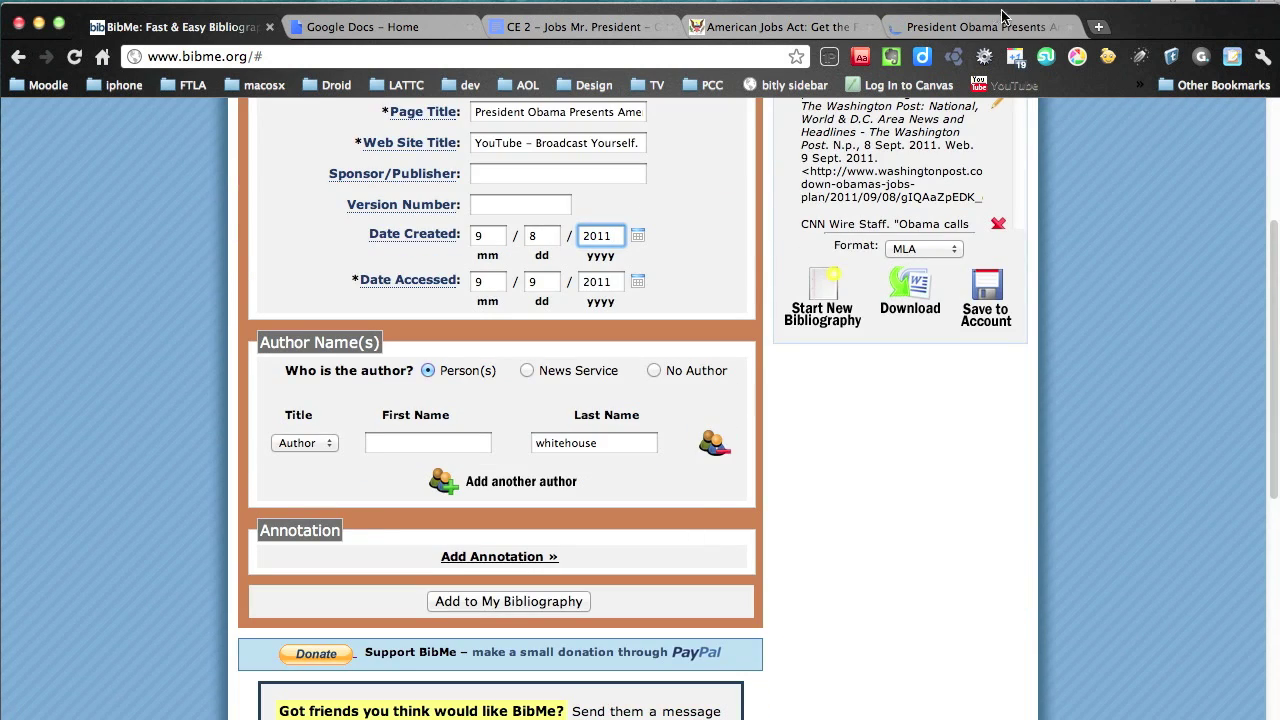
{"action": "left_click", "coordinate": [1003, 22]}
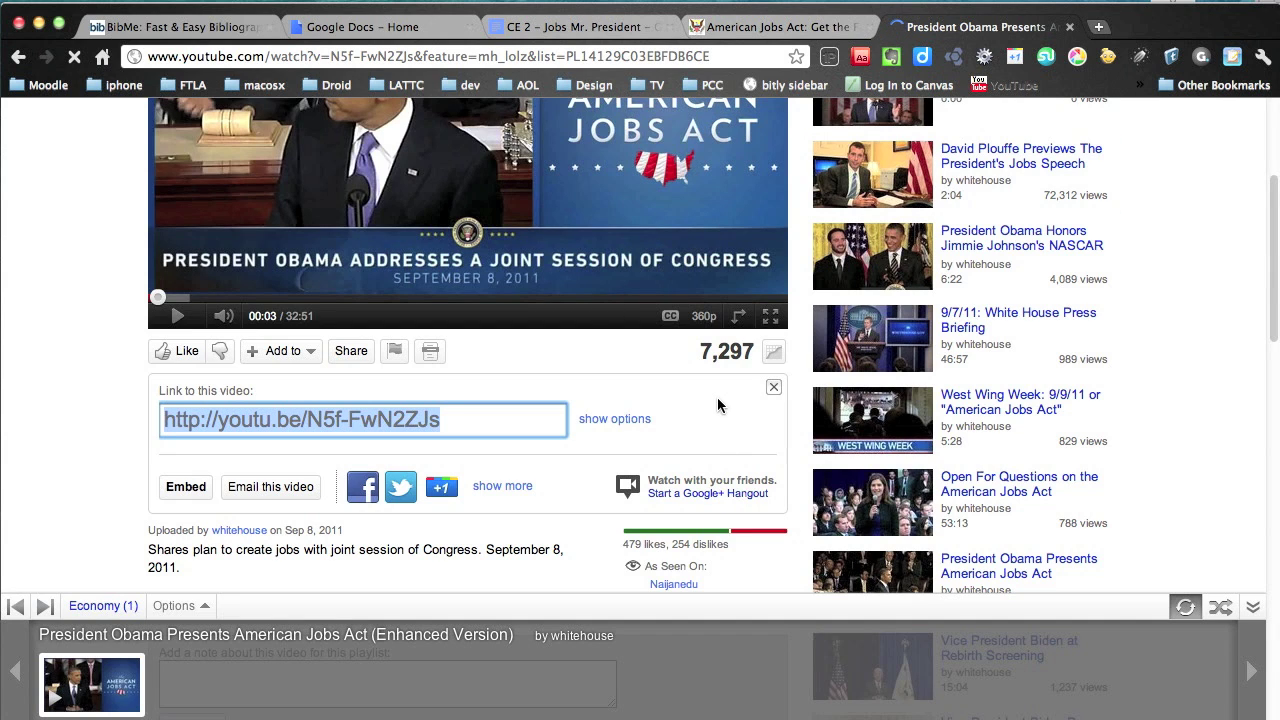
{"action": "scroll", "coordinate": [717, 391], "scroll_direction": "up", "scroll_amount": 5}
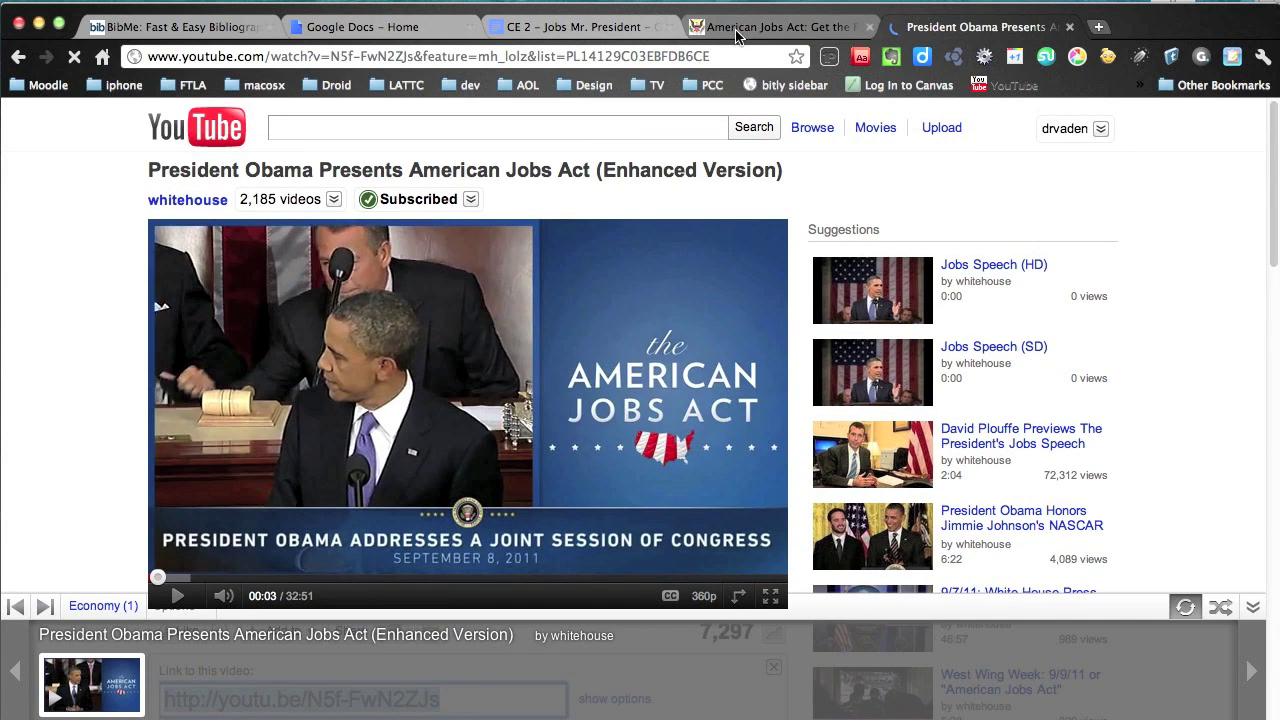
{"action": "left_click", "coordinate": [193, 35]}
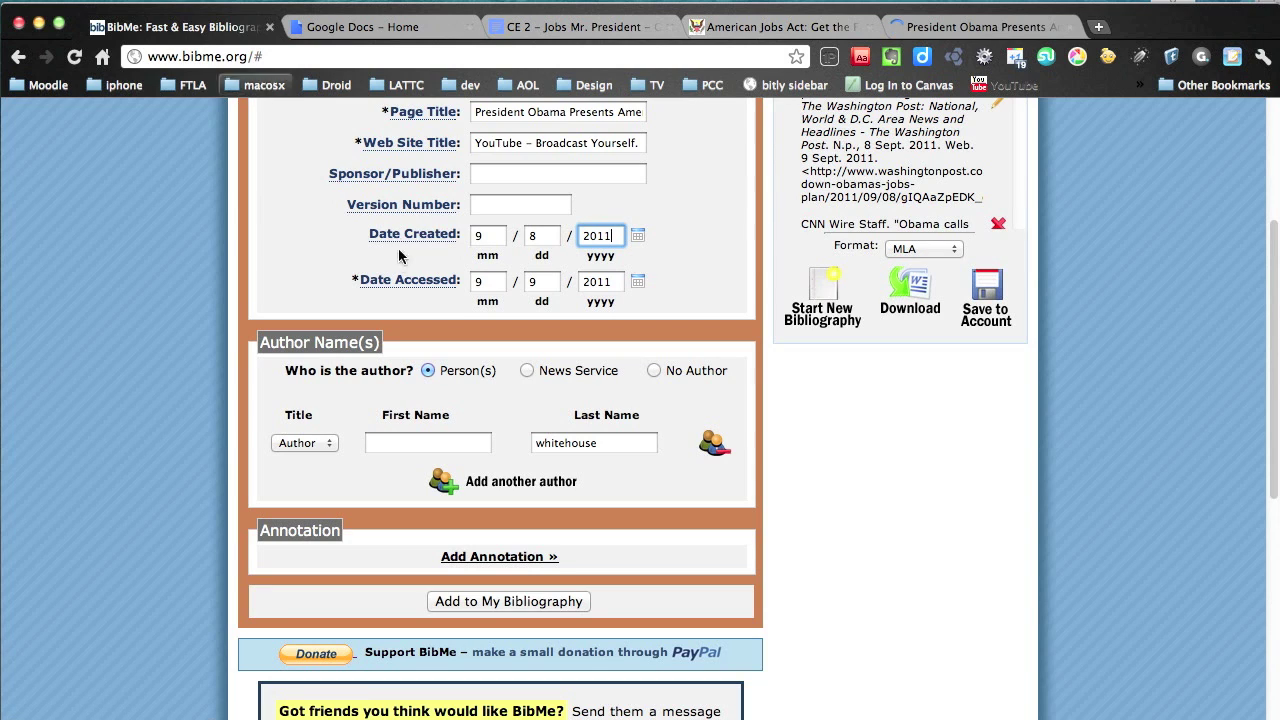
Set the YouTube citation's author to No Author and add the citation to the bibliography
{"action": "left_click", "coordinate": [662, 362]}
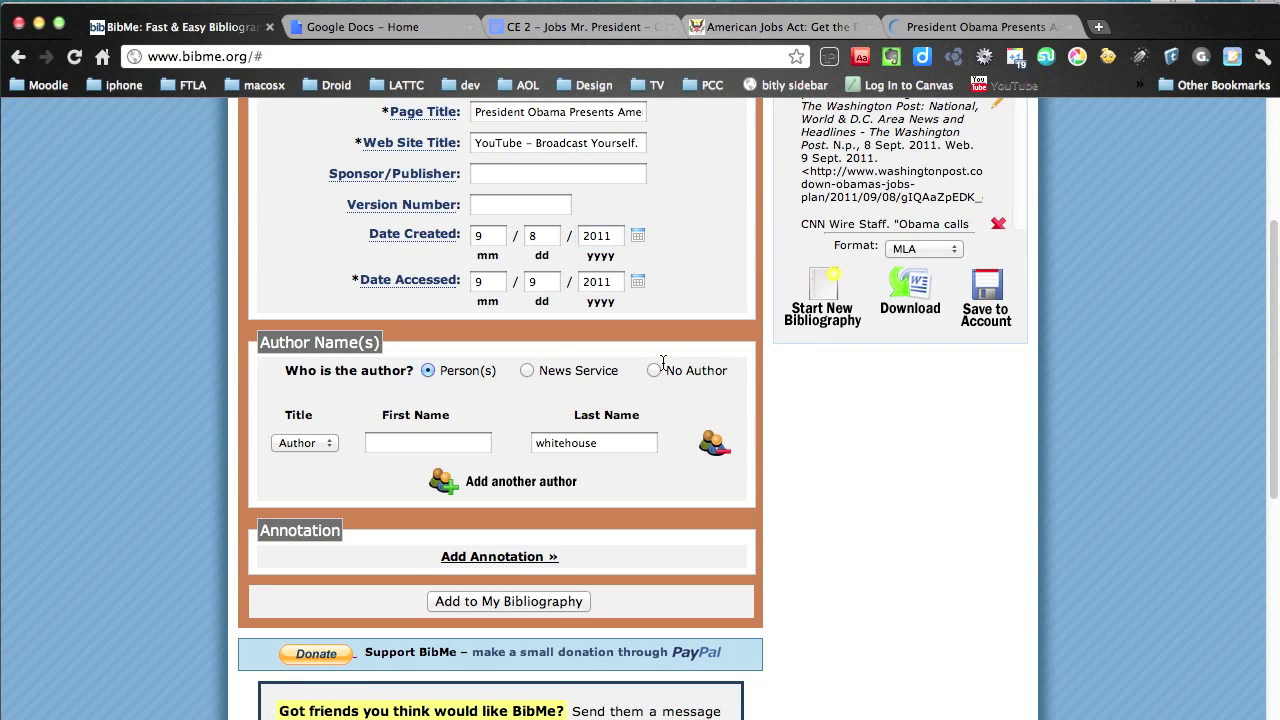
{"action": "left_click", "coordinate": [653, 371]}
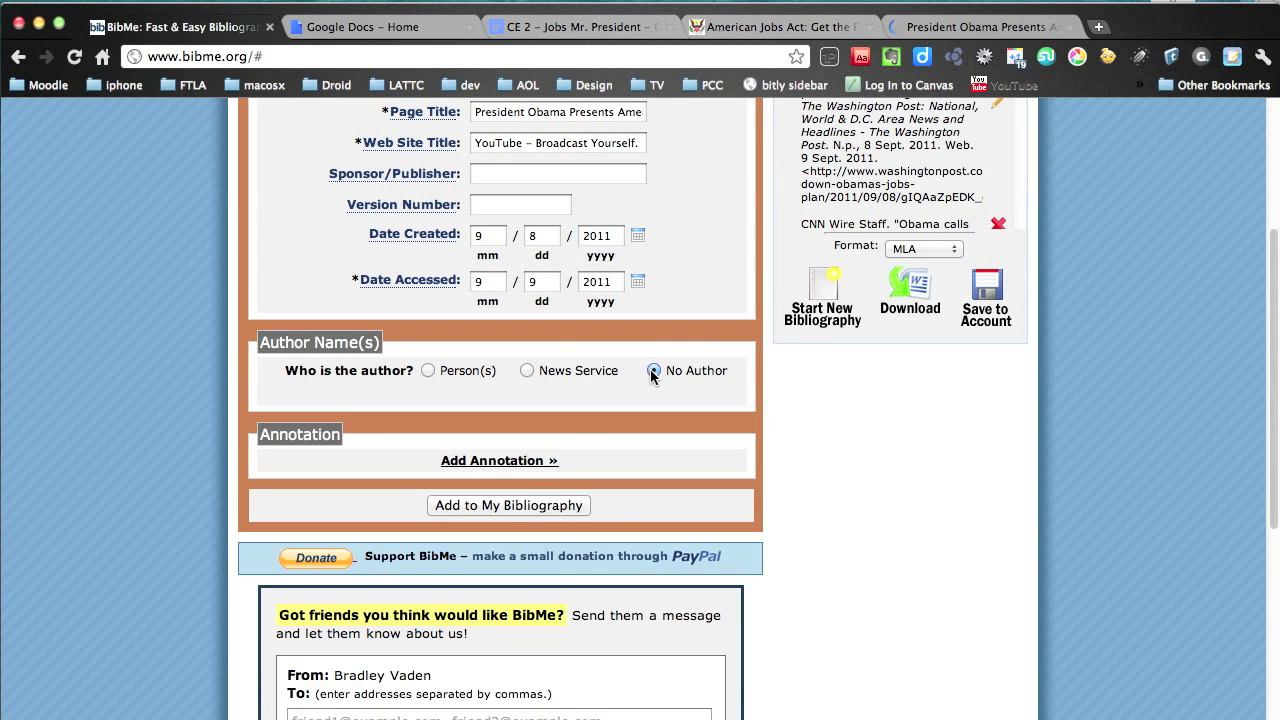
{"action": "left_click", "coordinate": [478, 505]}
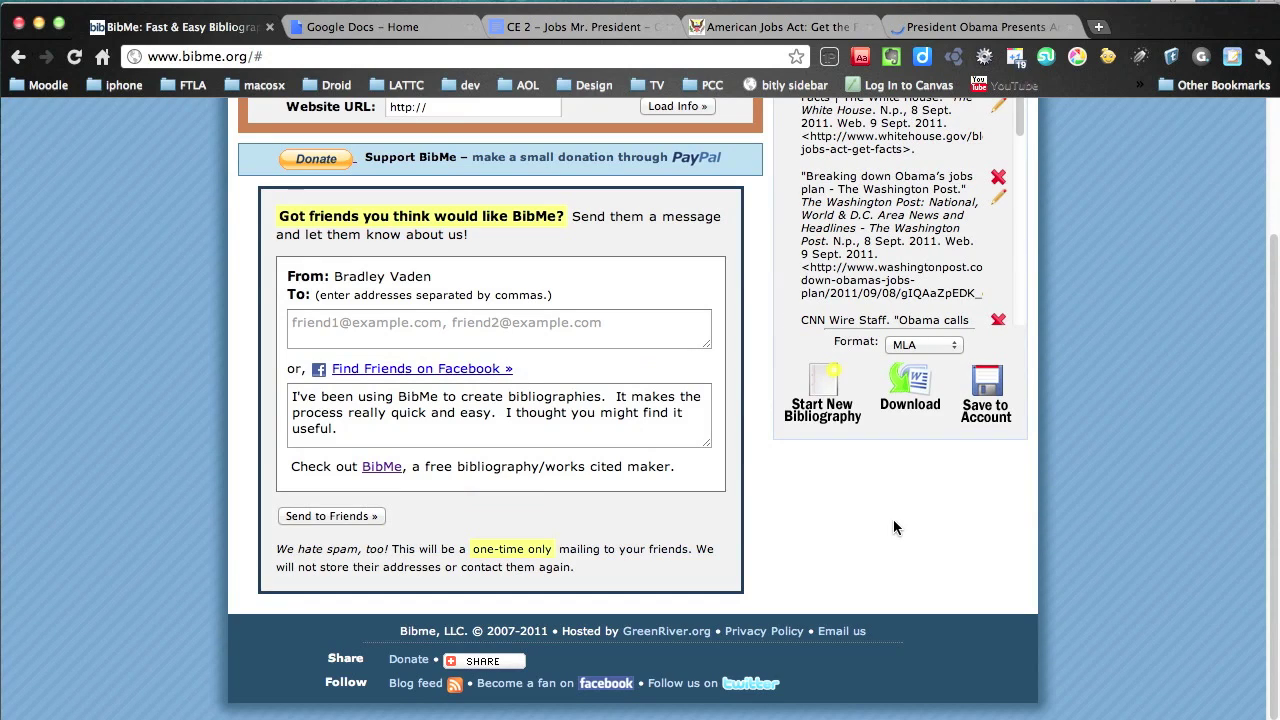
Save the bibliography to the account and download it, closing the remaining YouTube and White House source pages
{"action": "left_click", "coordinate": [997, 387]}
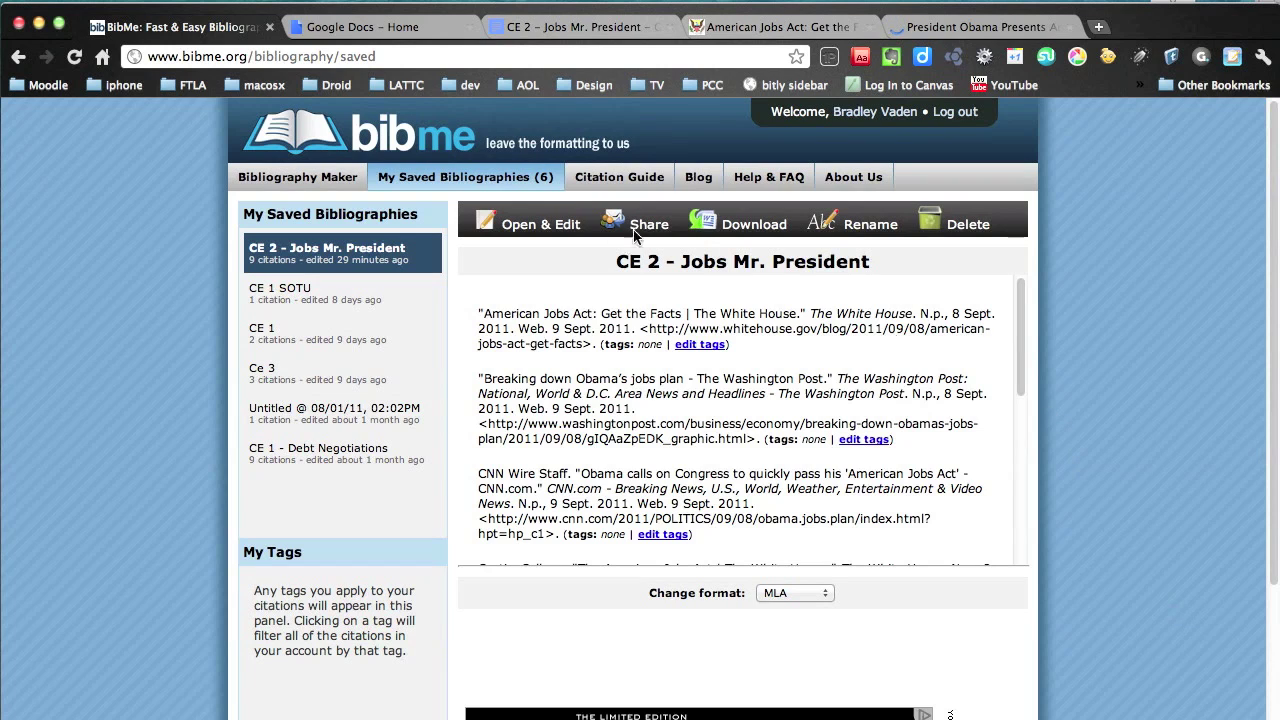
{"action": "left_click", "coordinate": [726, 229]}
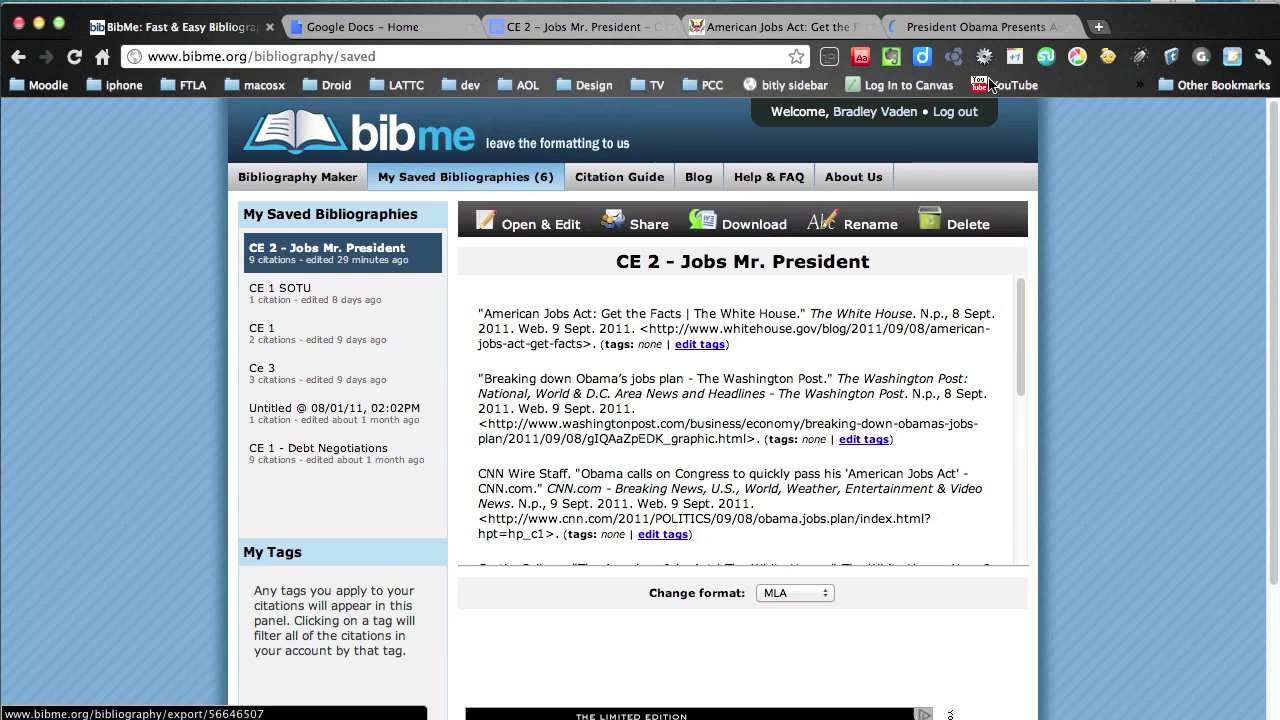
{"action": "left_click", "coordinate": [1069, 27]}
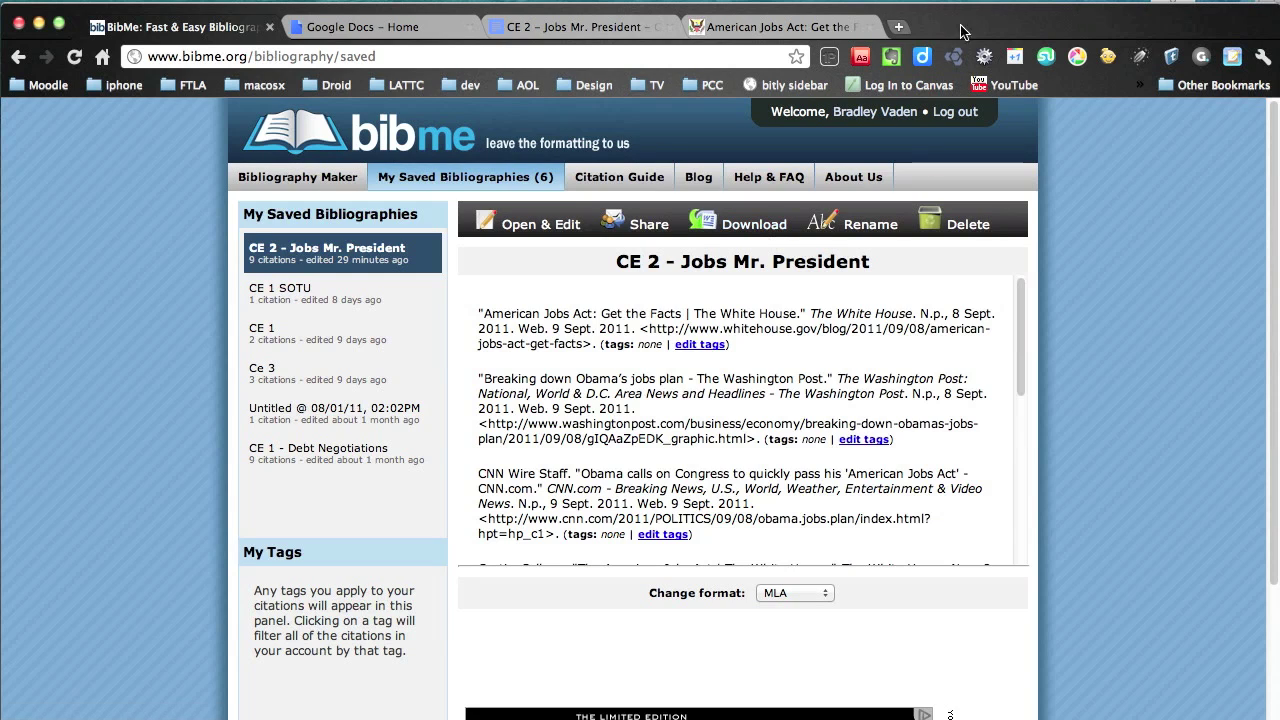
{"action": "left_click", "coordinate": [870, 27]}
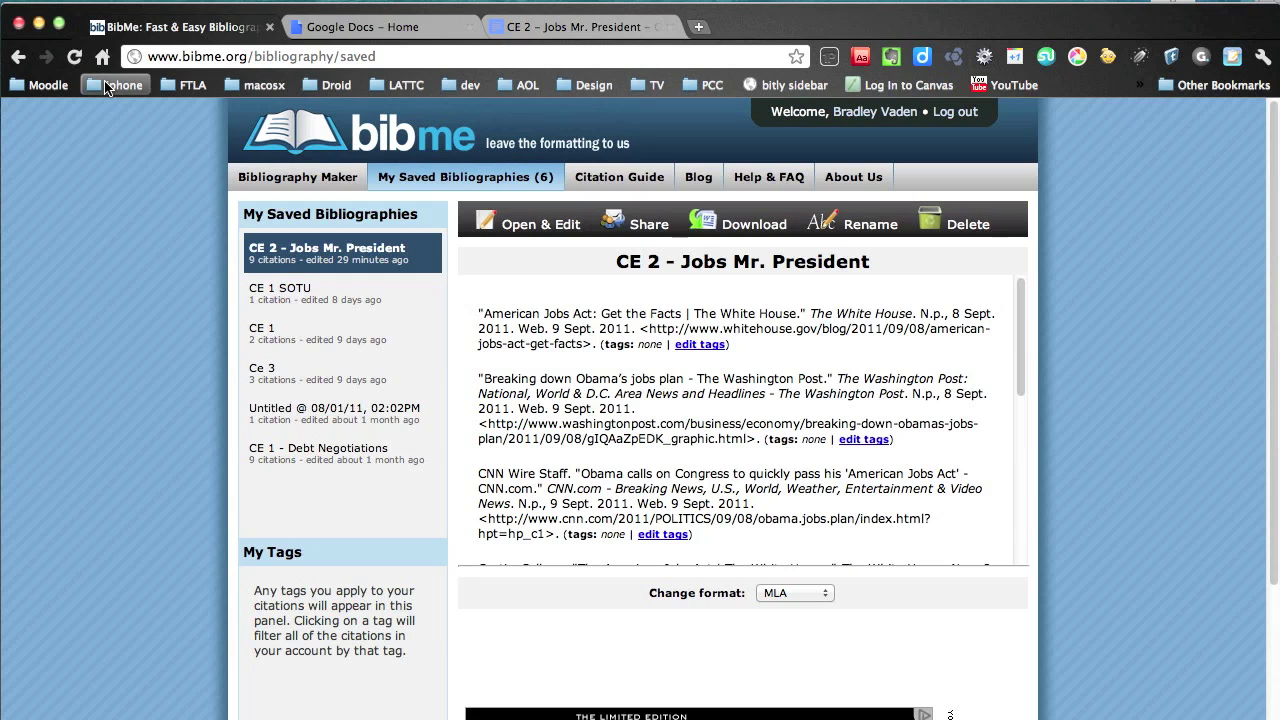
Upload the downloaded file "Bibliography for CE 2 - Jobs Mr. President.rtf" to Google Docs, converting it to Google Docs format
{"action": "left_click", "coordinate": [374, 27]}
{"action": "left_click", "coordinate": [144, 282]}
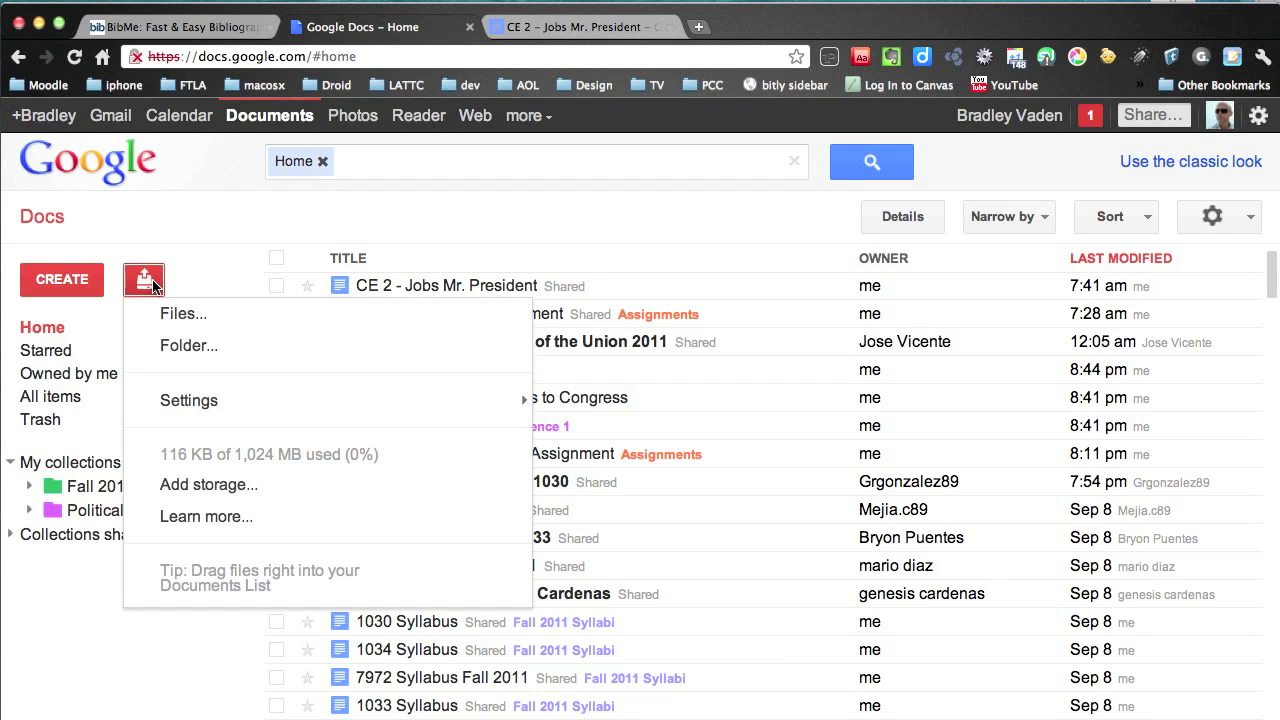
{"action": "left_click", "coordinate": [181, 314]}
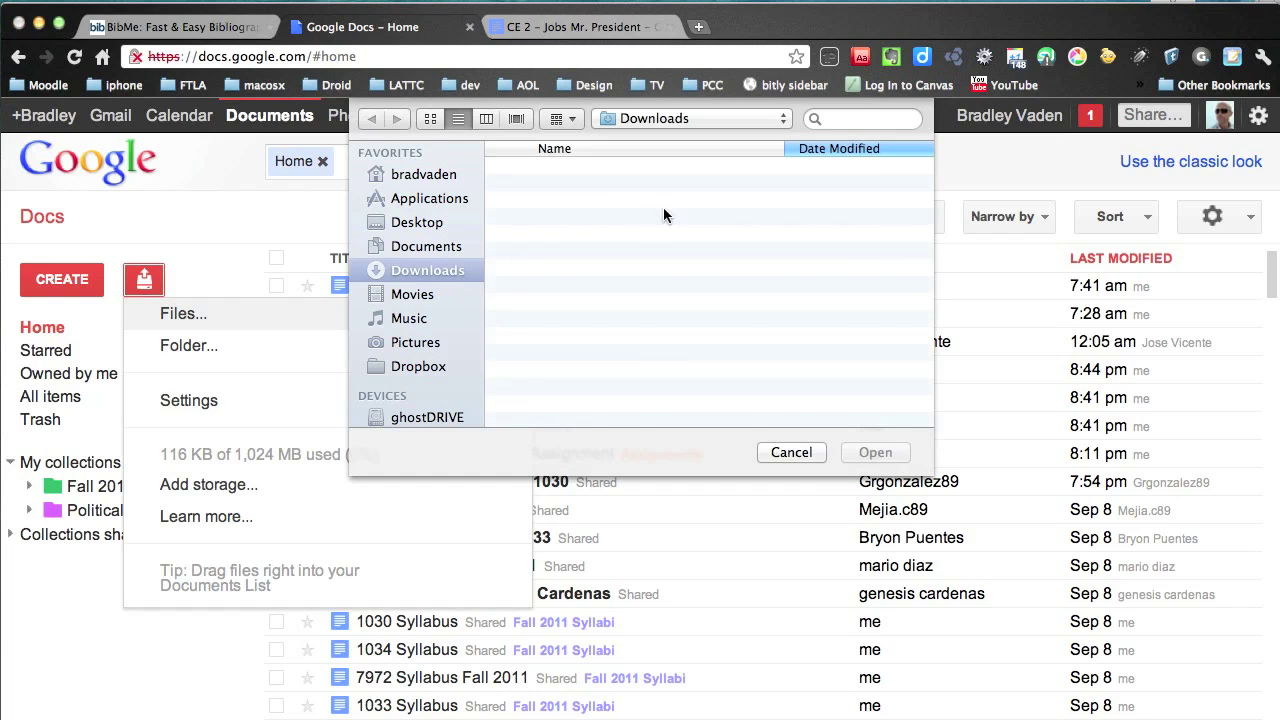
{"action": "double_click", "coordinate": [598, 166]}
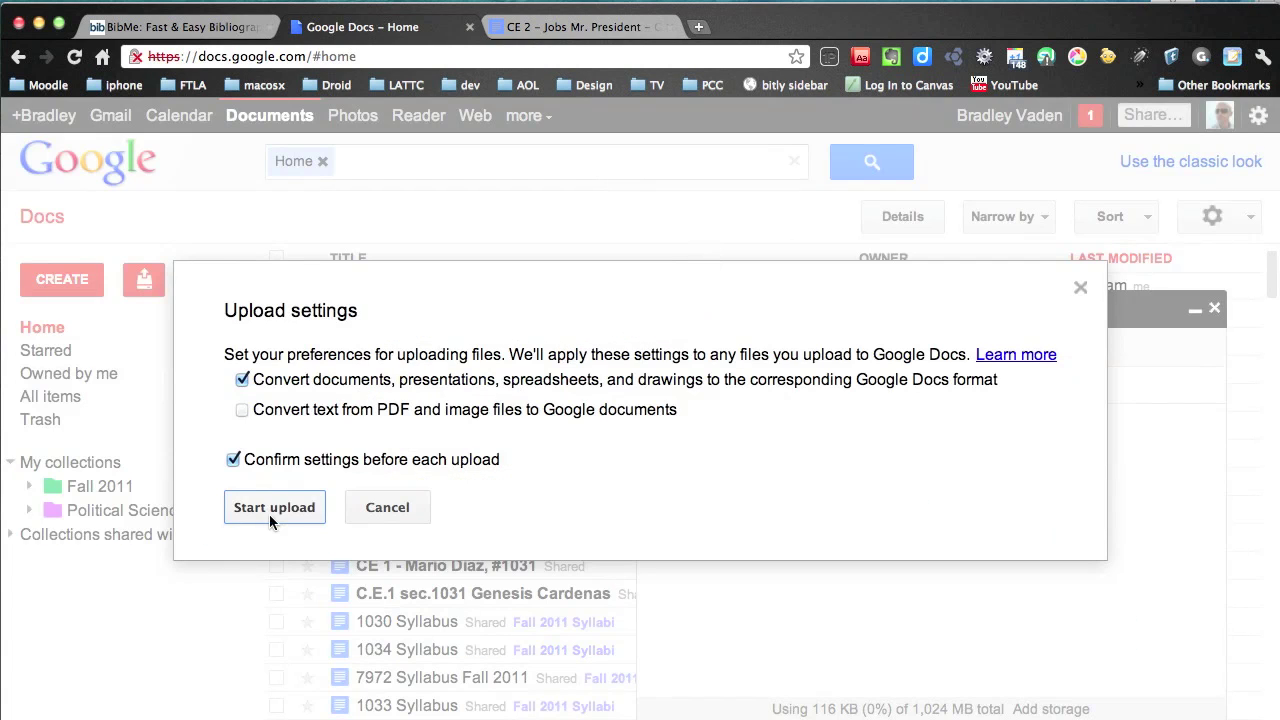
{"action": "left_click", "coordinate": [257, 506]}
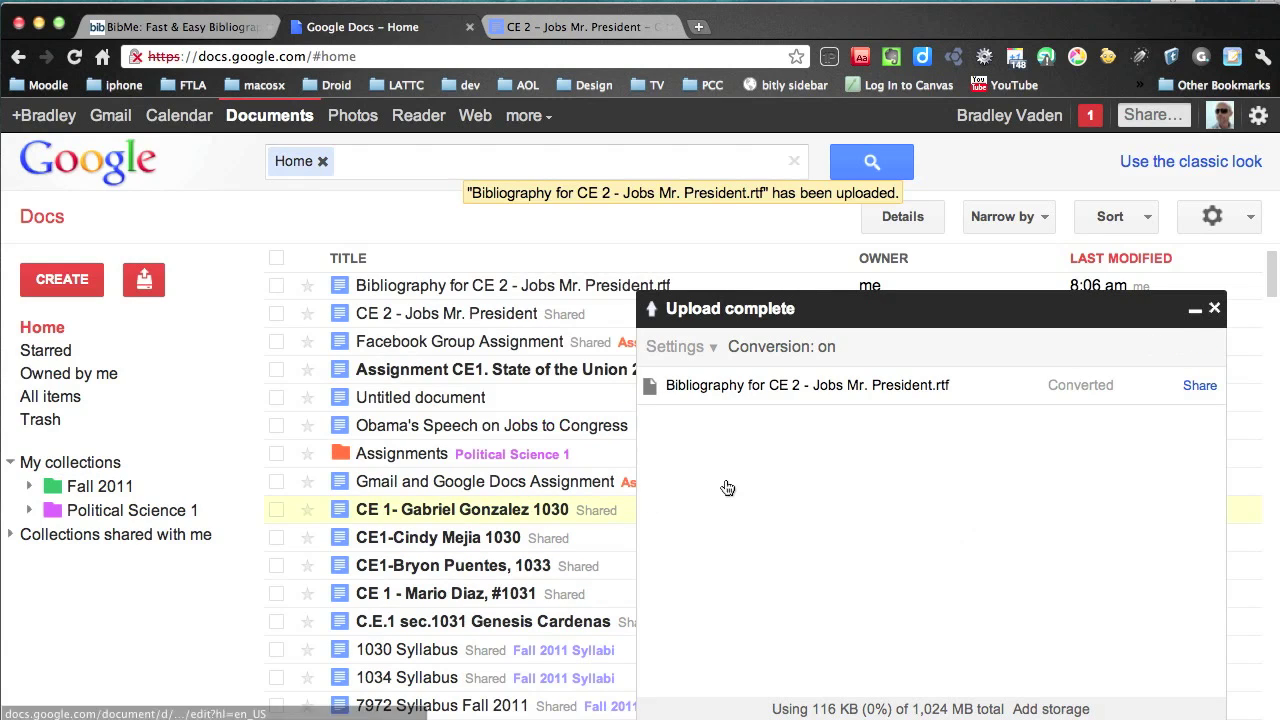
Dismiss the upload status, open the converted bibliography document and clear the formatting of its entire text
{"action": "left_click", "coordinate": [1214, 308]}
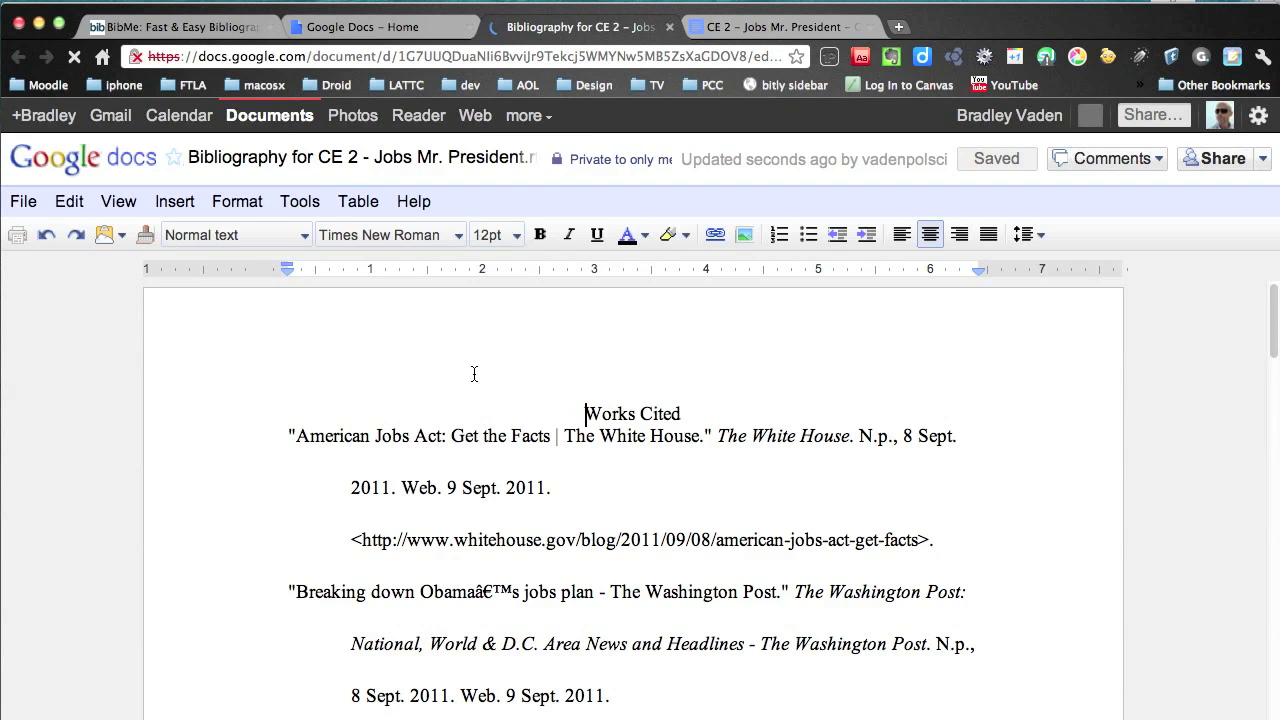
{"action": "left_click", "coordinate": [237, 201]}
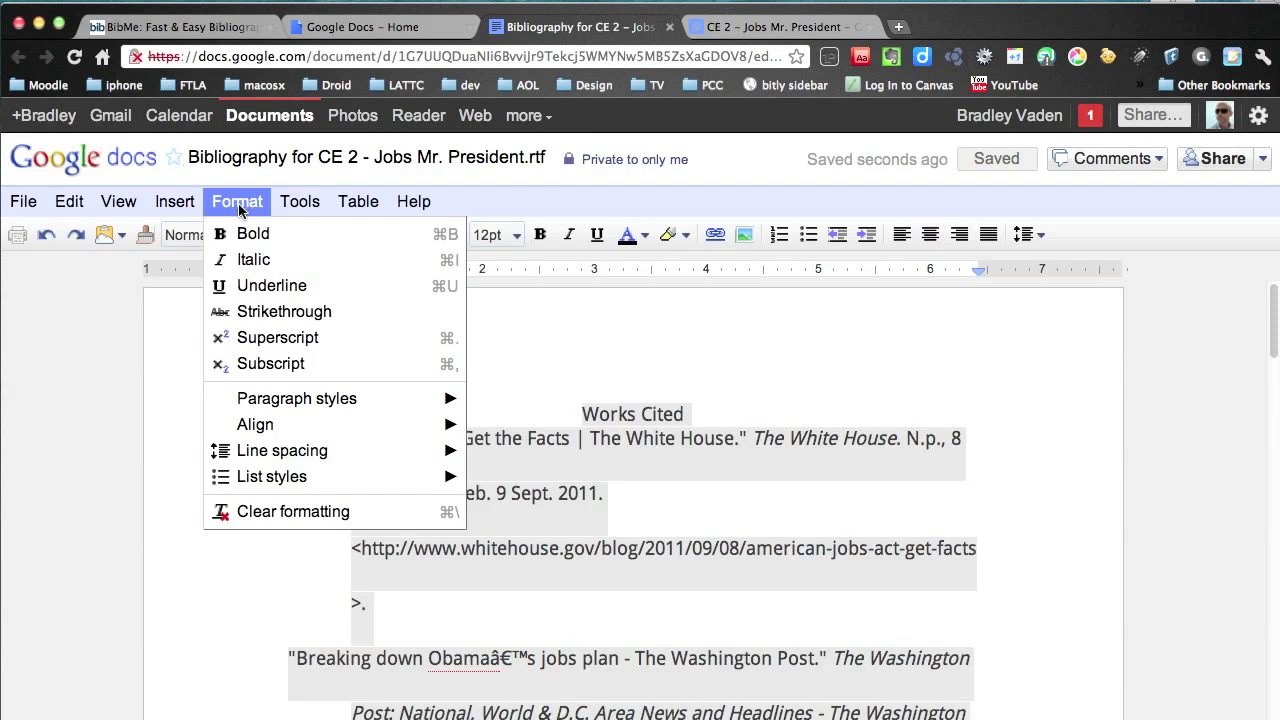
{"action": "left_click", "coordinate": [259, 511]}
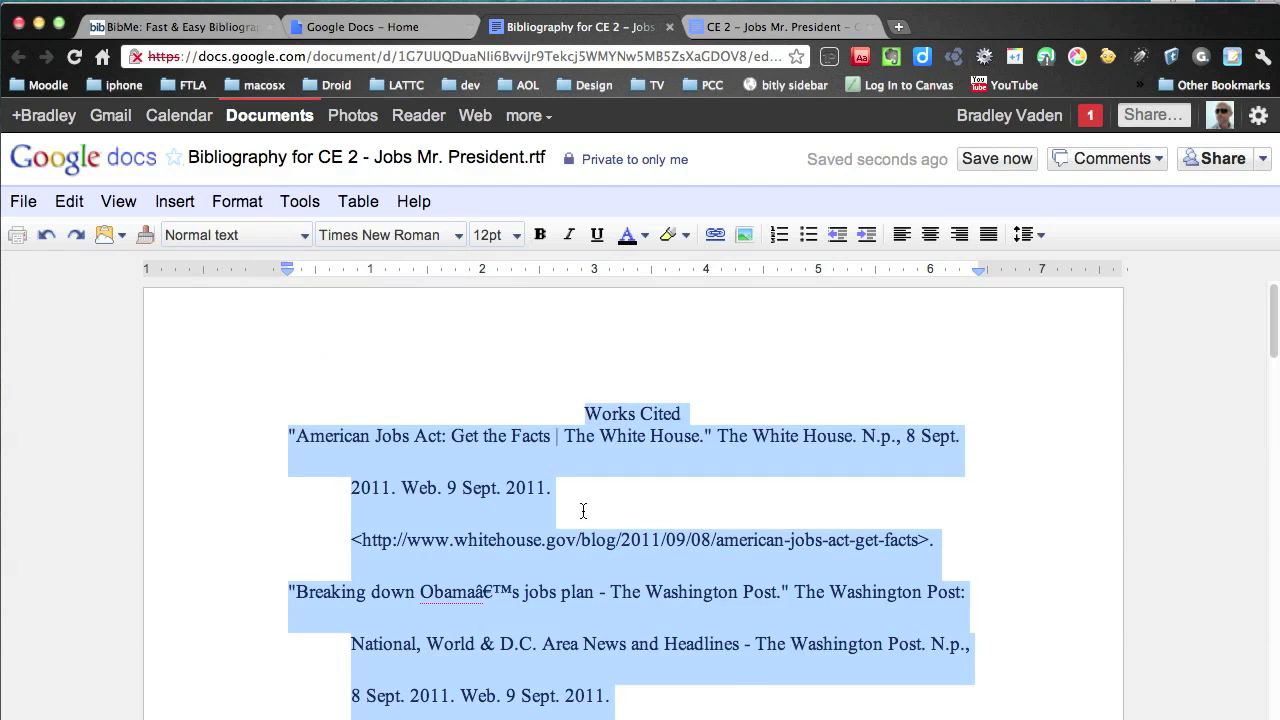
Copy the bibliography from the Works Cited heading through the last citation, leaving out the closing BibMe credit line
{"action": "scroll", "coordinate": [583, 511], "scroll_direction": "down", "scroll_amount": 5}
{"action": "scroll", "coordinate": [583, 511], "scroll_direction": "down", "scroll_amount": 2}
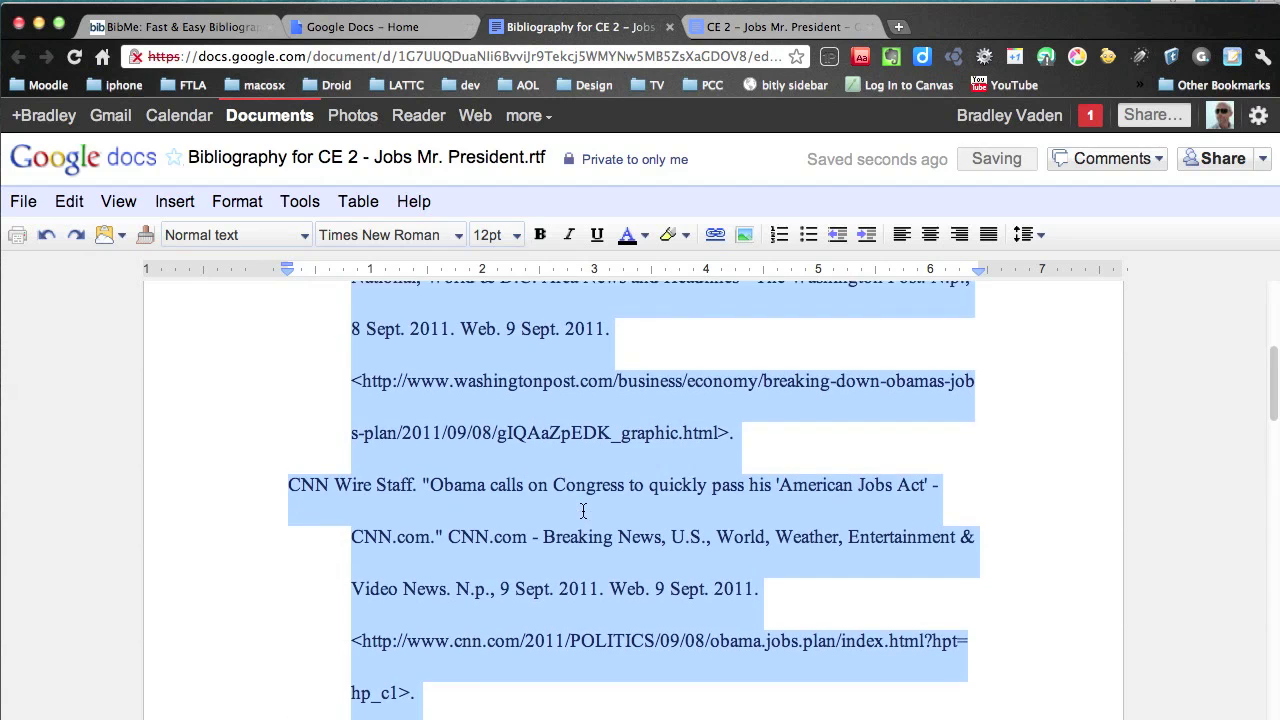
{"action": "scroll", "coordinate": [583, 511], "scroll_direction": "down", "scroll_amount": 10}
{"action": "scroll", "coordinate": [583, 511], "scroll_direction": "down", "scroll_amount": 10}
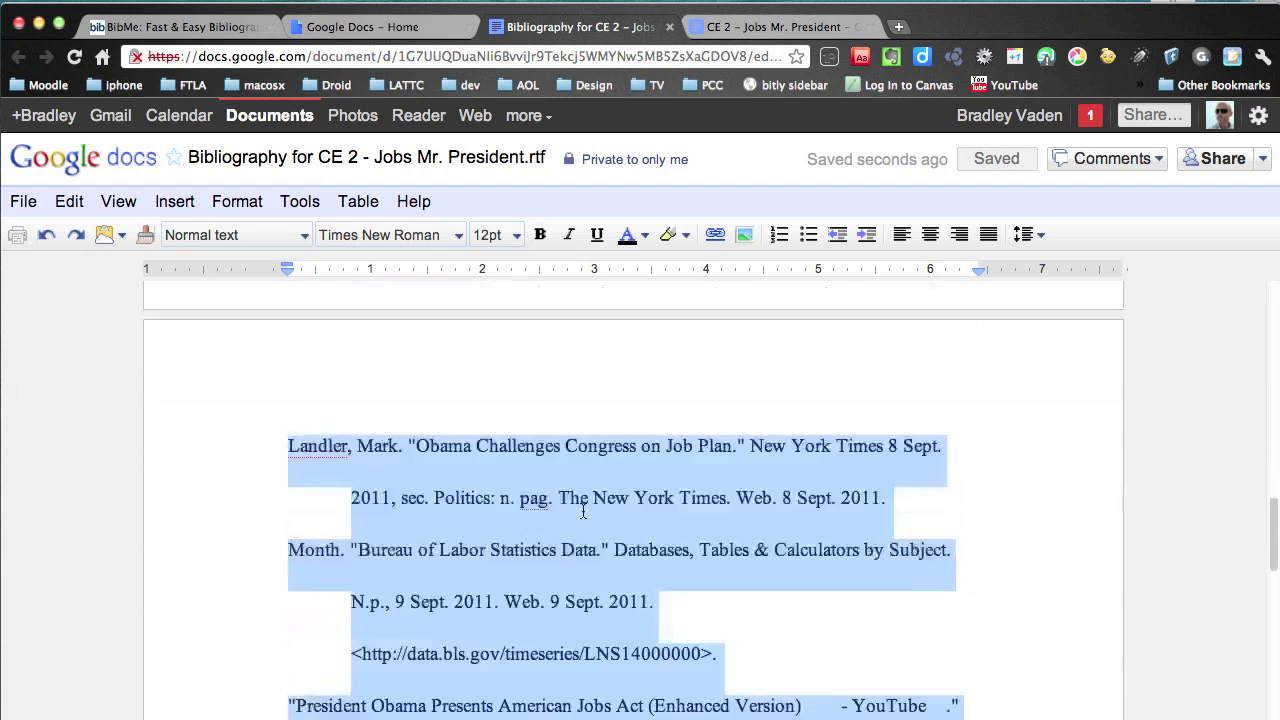
{"action": "scroll", "coordinate": [586, 514], "scroll_direction": "down", "scroll_amount": 6}
{"action": "scroll", "coordinate": [599, 511], "scroll_direction": "up", "scroll_amount": 4}
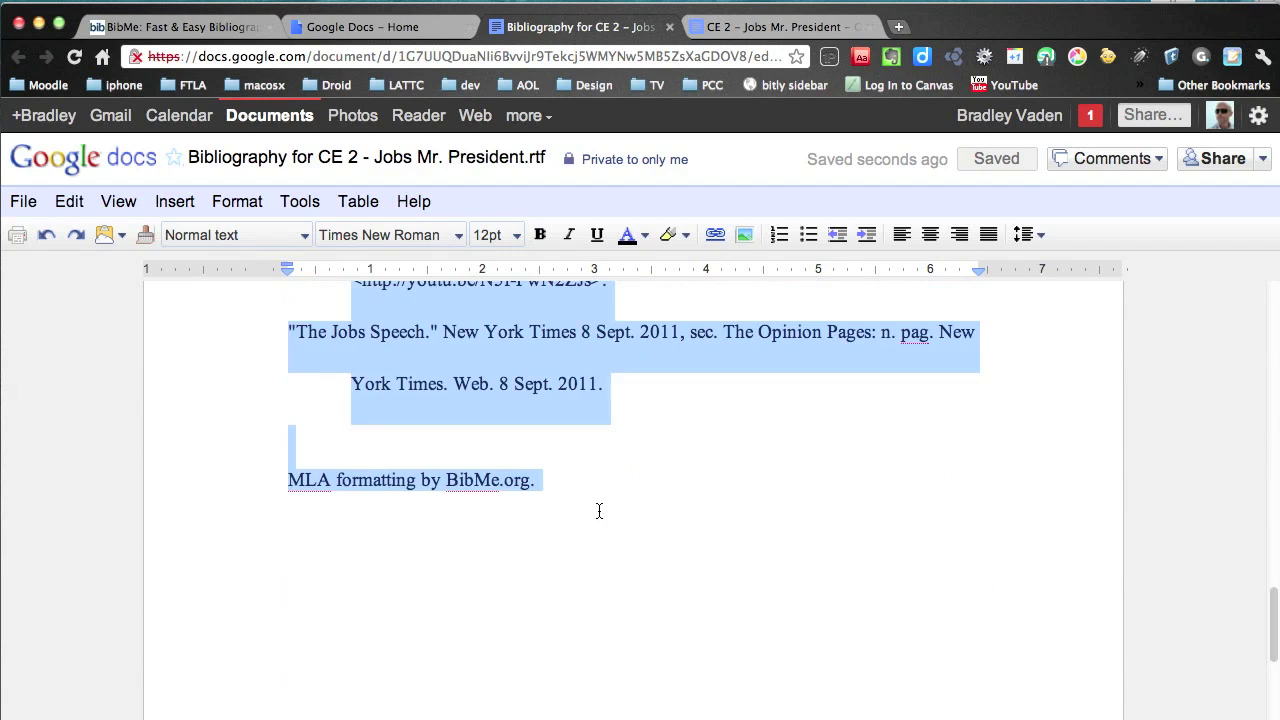
{"action": "left_click_drag", "start_coordinate": [658, 384], "coordinate": [230, 318]}
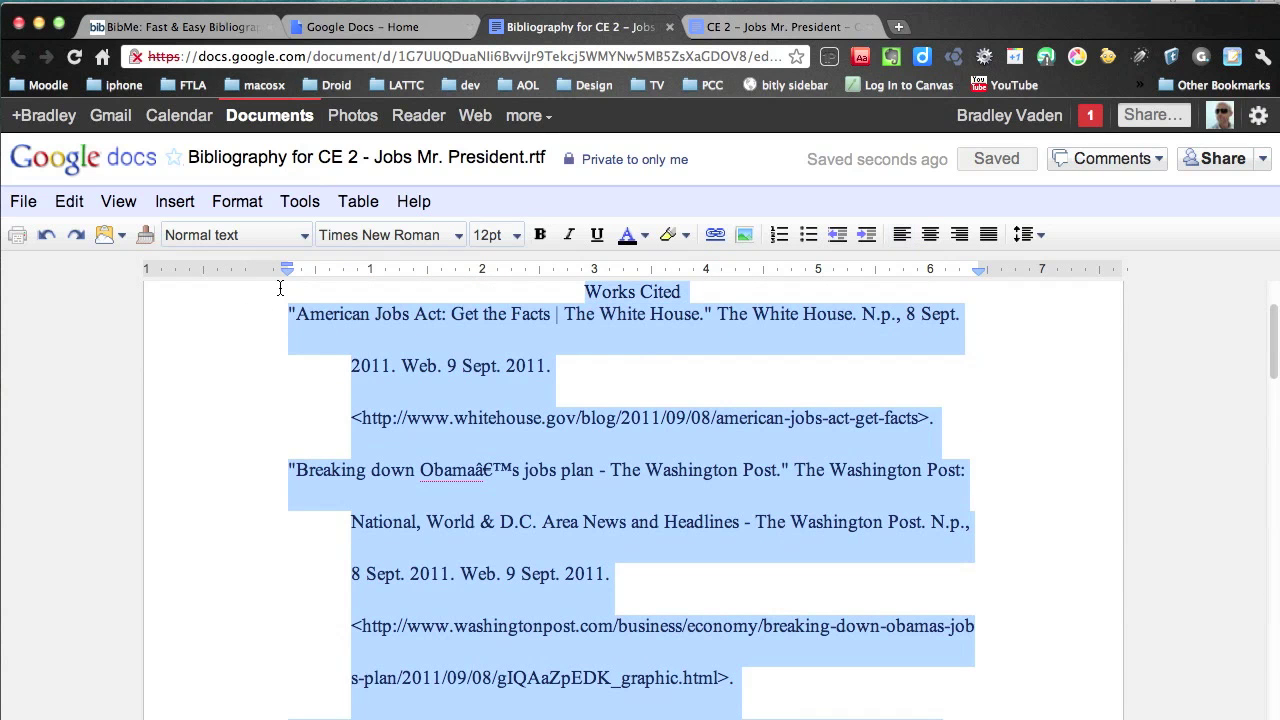
Switch to the "CE 2 - Jobs Mr. President" document and paste the copied Works Cited list into its blank area
{"action": "left_click", "coordinate": [767, 32]}
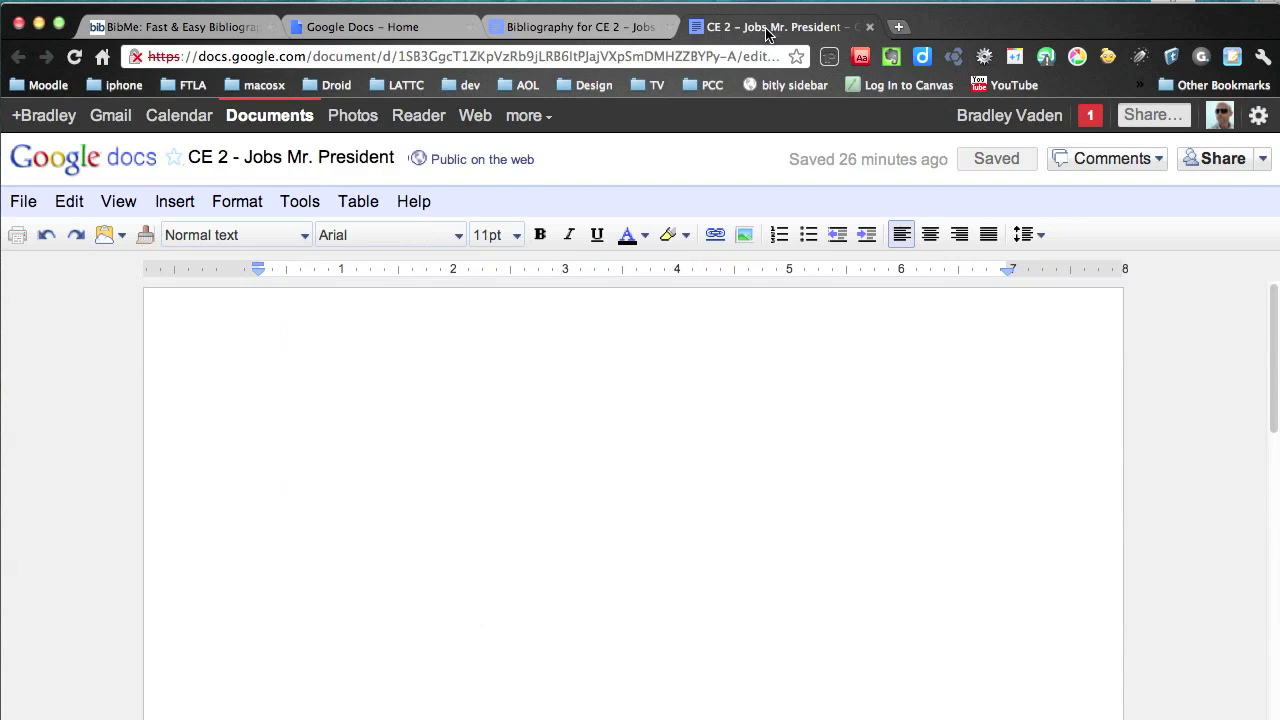
{"action": "left_click", "coordinate": [403, 473]}
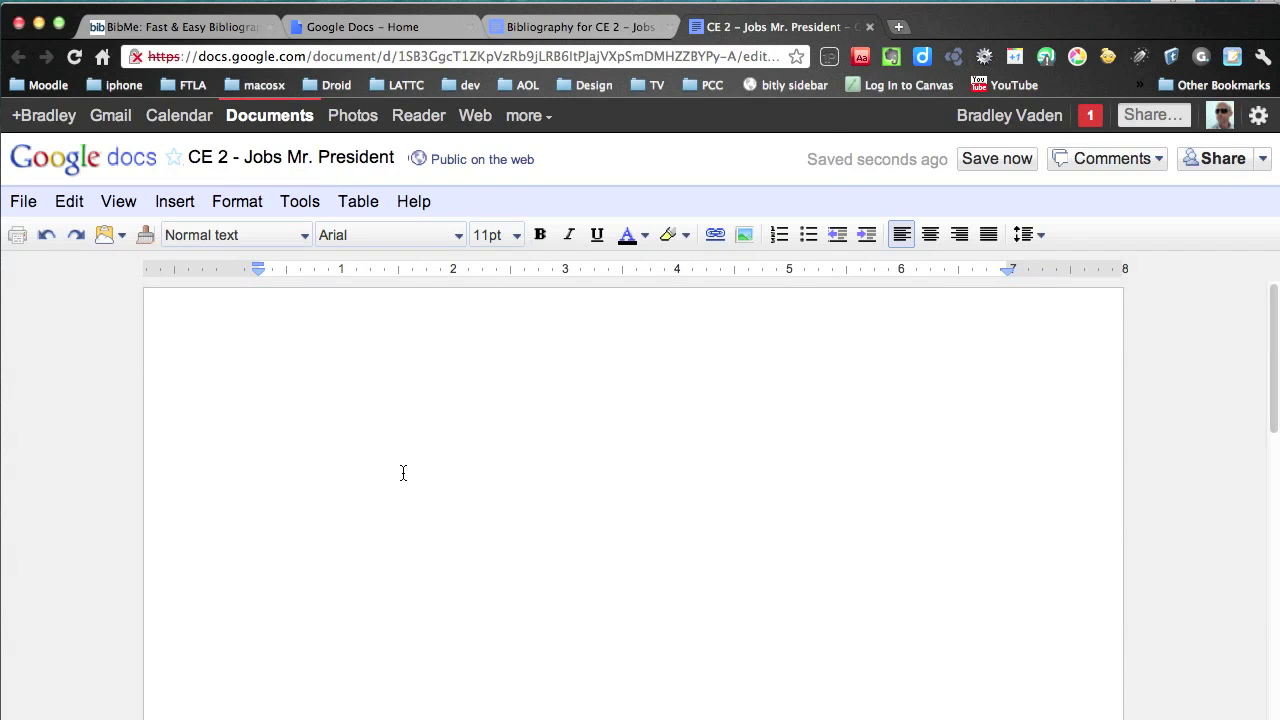
{"action": "key", "text": "super+v"}
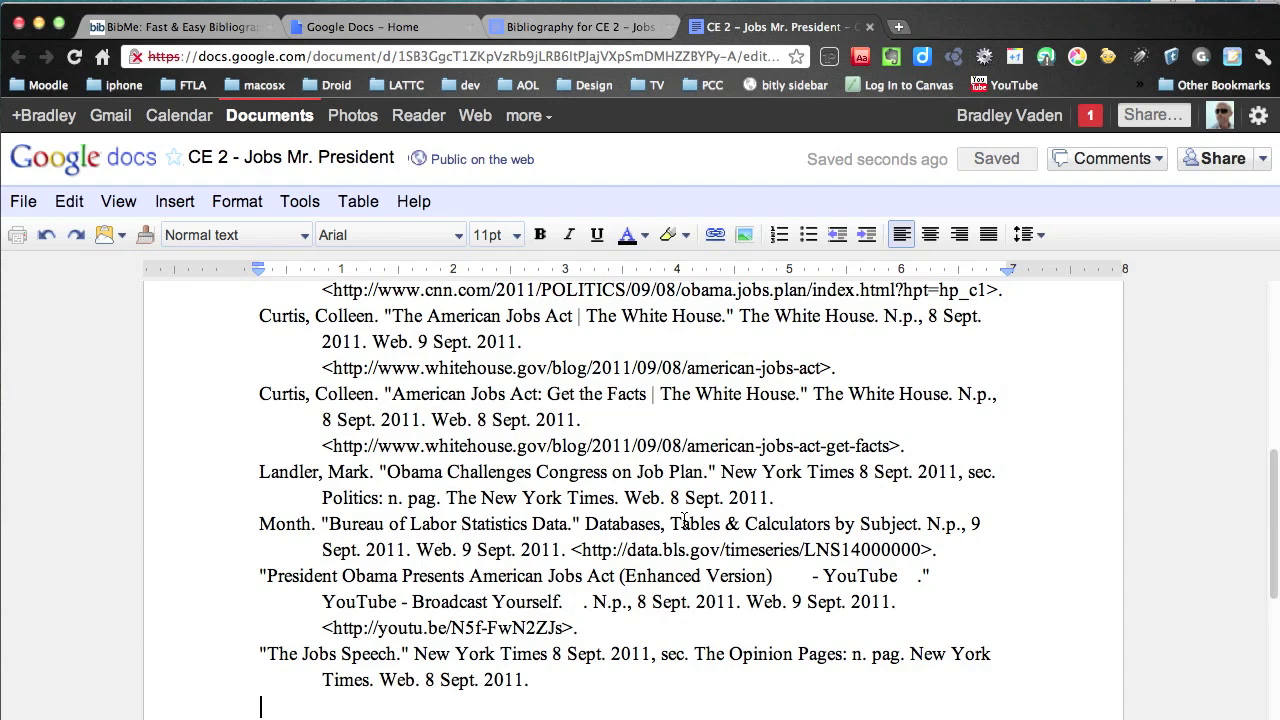
Set the font of the entire "CE 2 - Jobs Mr. President" document to Droid Sans
{"action": "scroll", "coordinate": [685, 517], "scroll_direction": "up", "scroll_amount": 5}
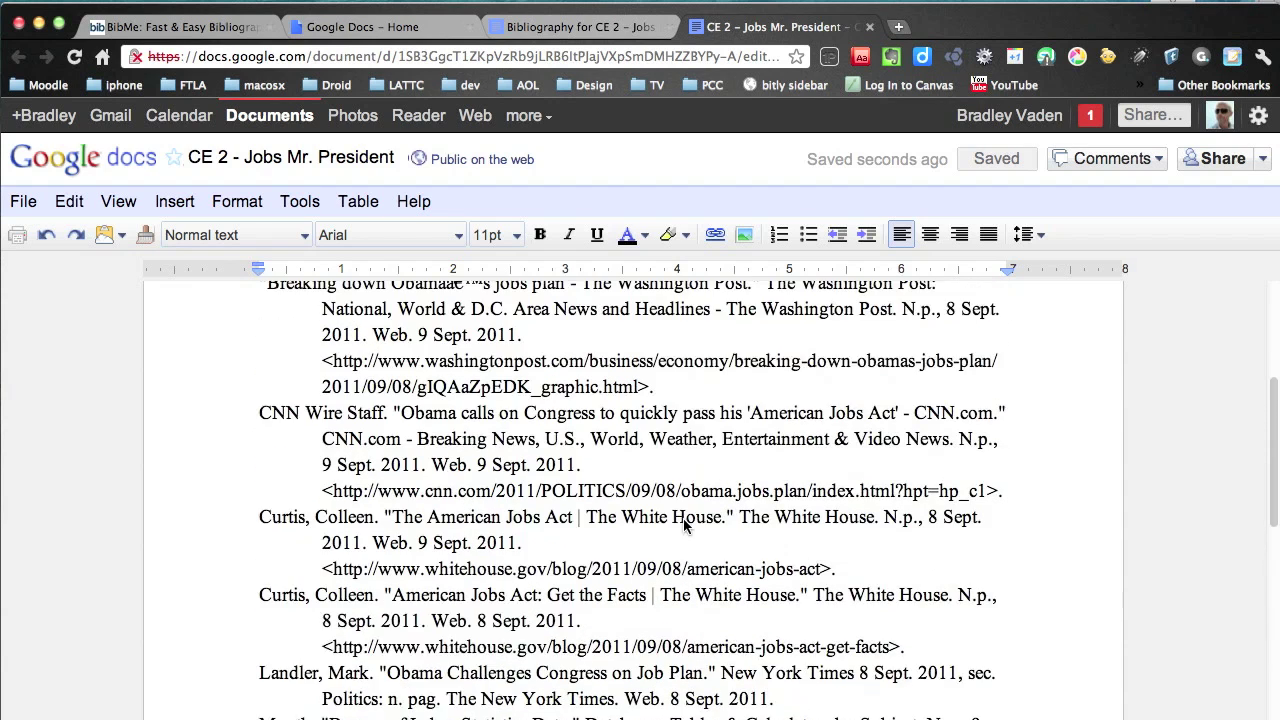
{"action": "scroll", "coordinate": [685, 525], "scroll_direction": "up", "scroll_amount": 4}
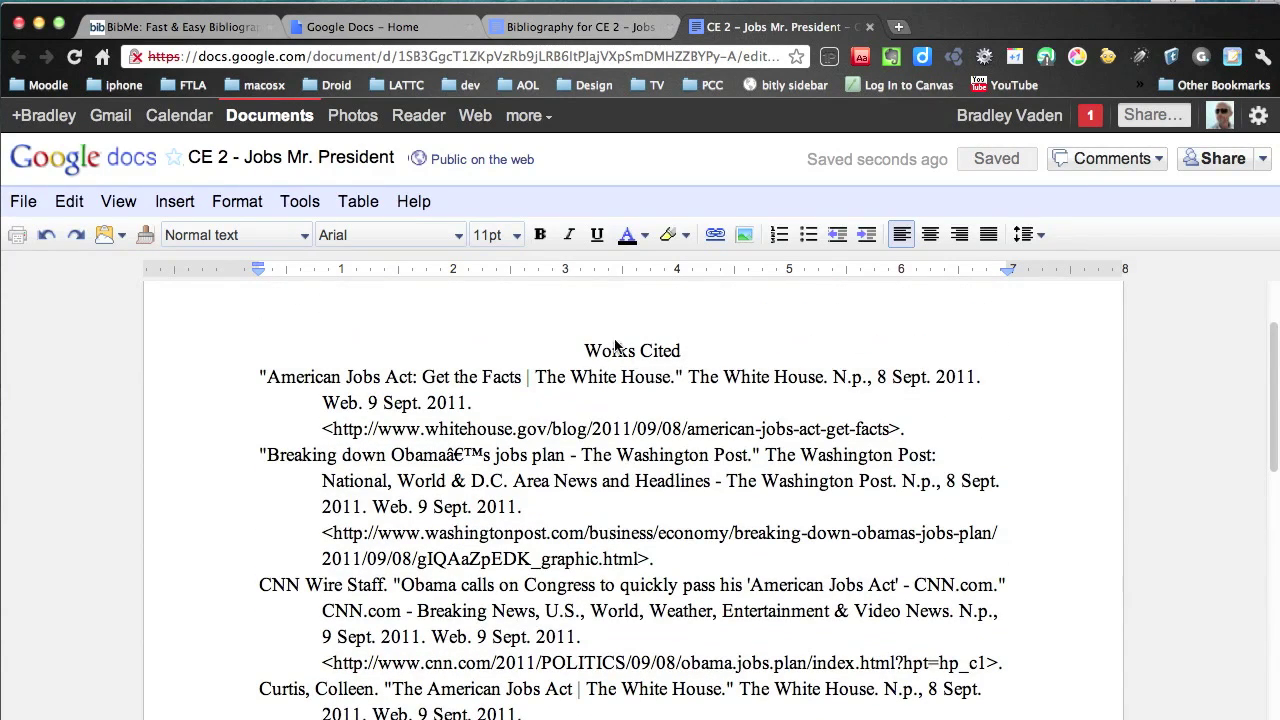
{"action": "left_click_drag", "start_coordinate": [586, 351], "coordinate": [681, 352]}
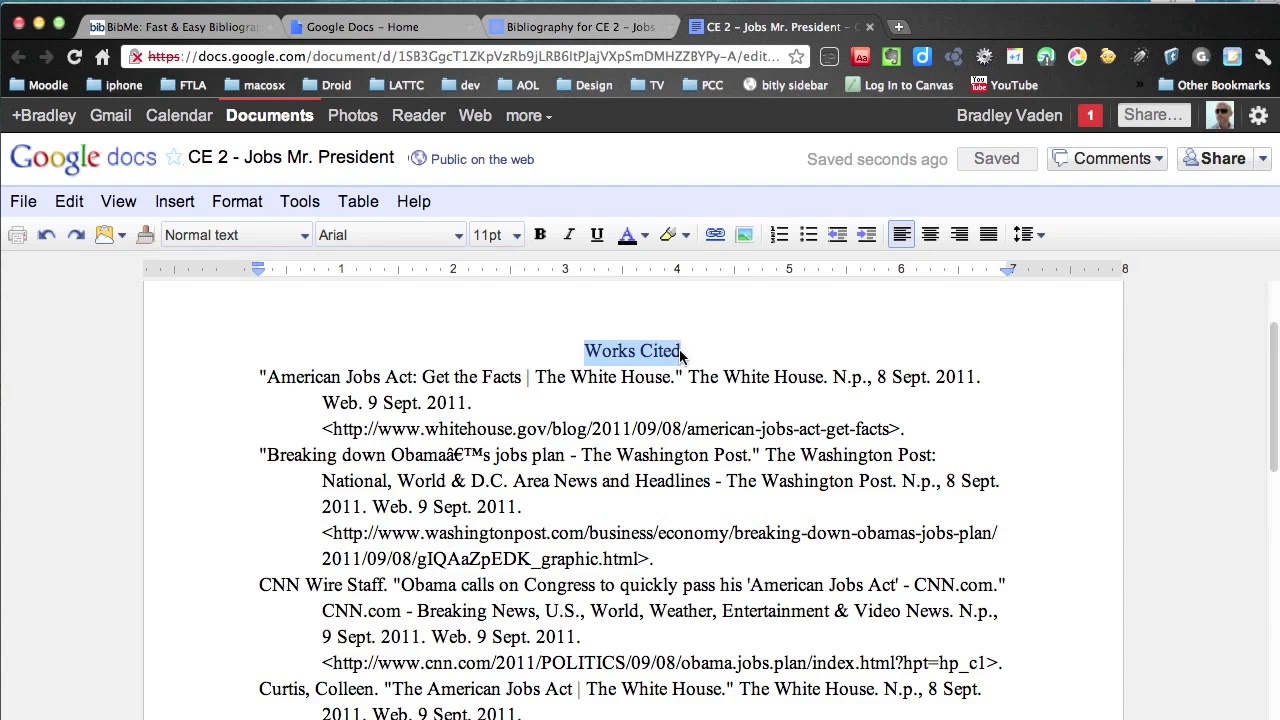
{"action": "left_click", "coordinate": [669, 399]}
{"action": "key", "text": "super+a"}
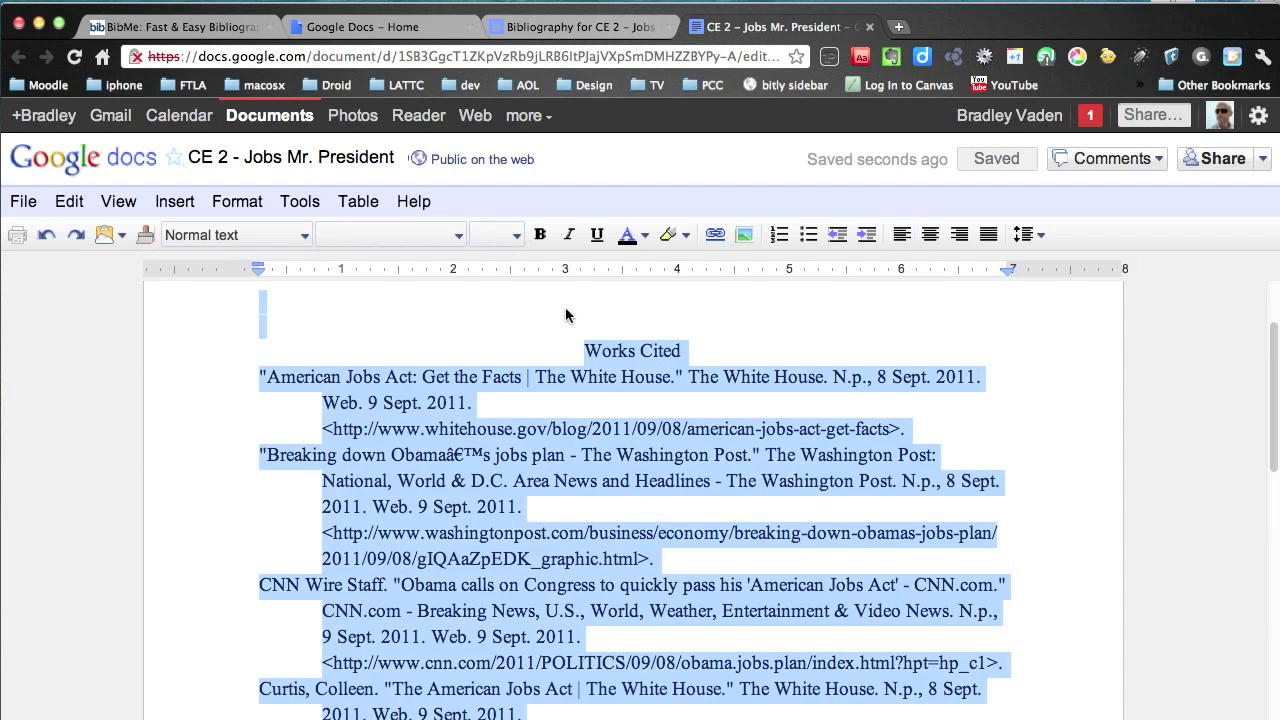
{"action": "left_click", "coordinate": [460, 237]}
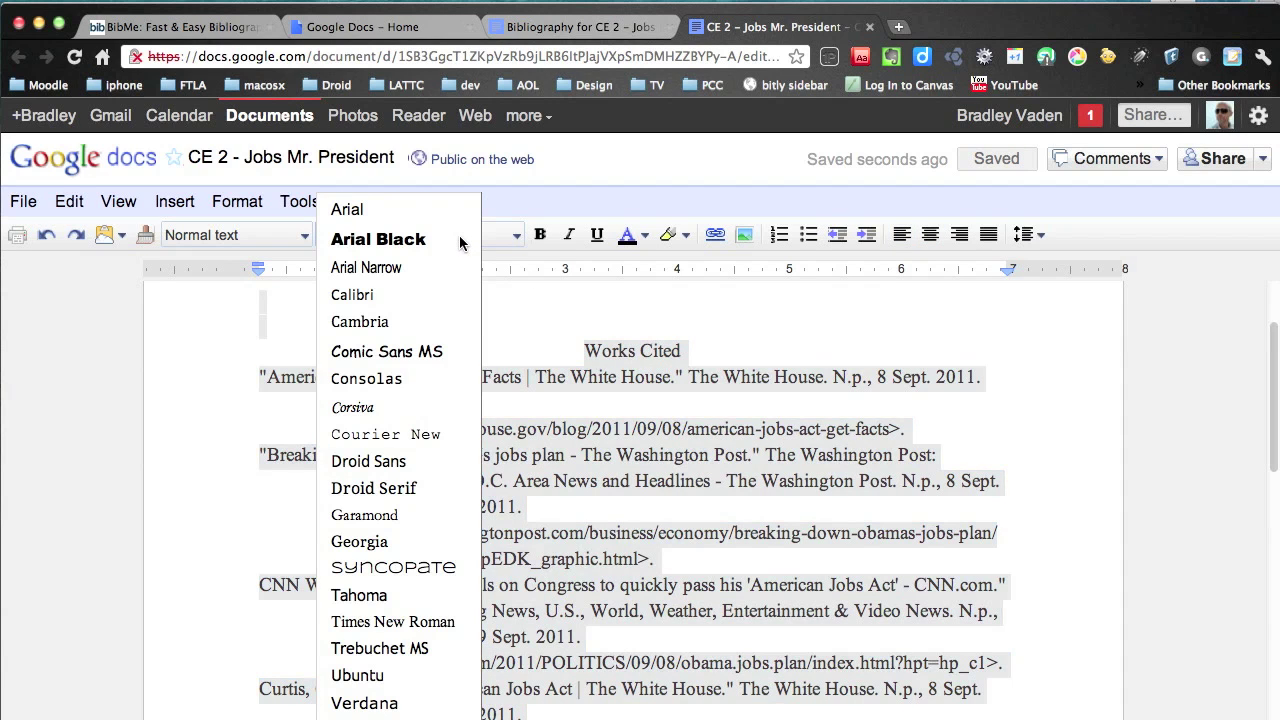
{"action": "left_click", "coordinate": [369, 466]}
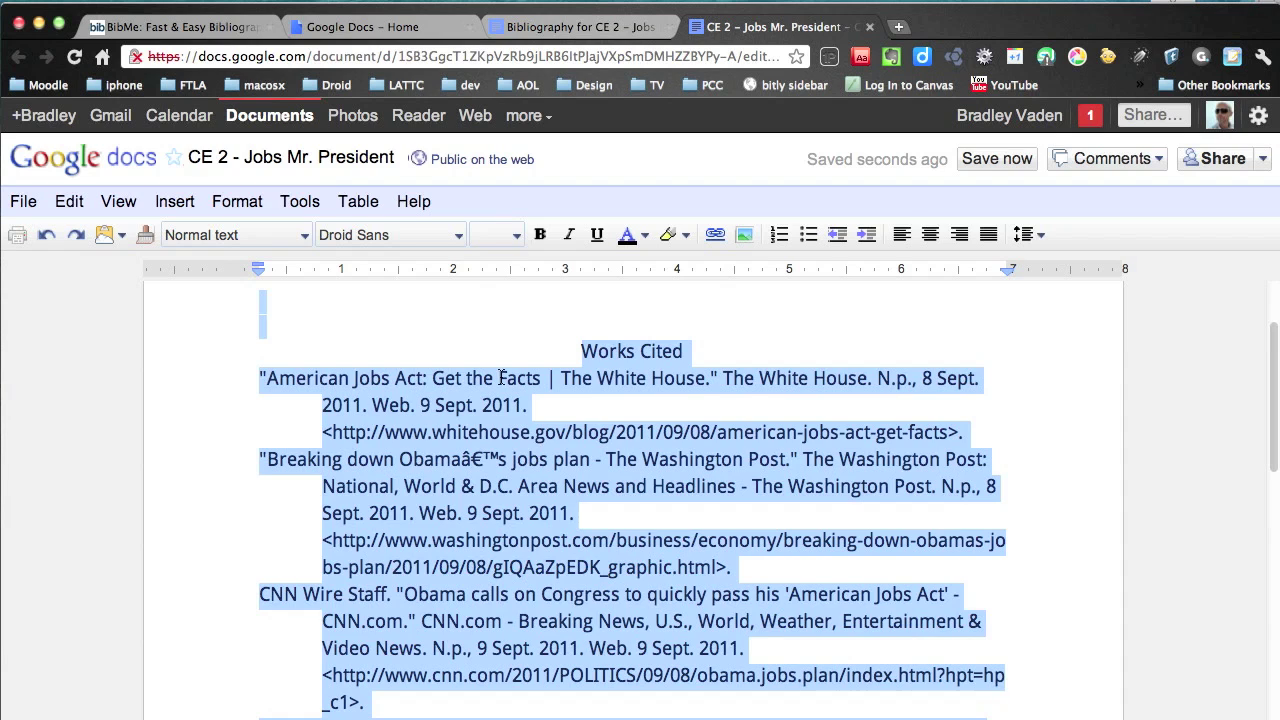
Make the "Works Cited" heading bold and deselect it
{"action": "left_click", "coordinate": [502, 376]}
{"action": "left_click_drag", "start_coordinate": [580, 351], "coordinate": [690, 353]}
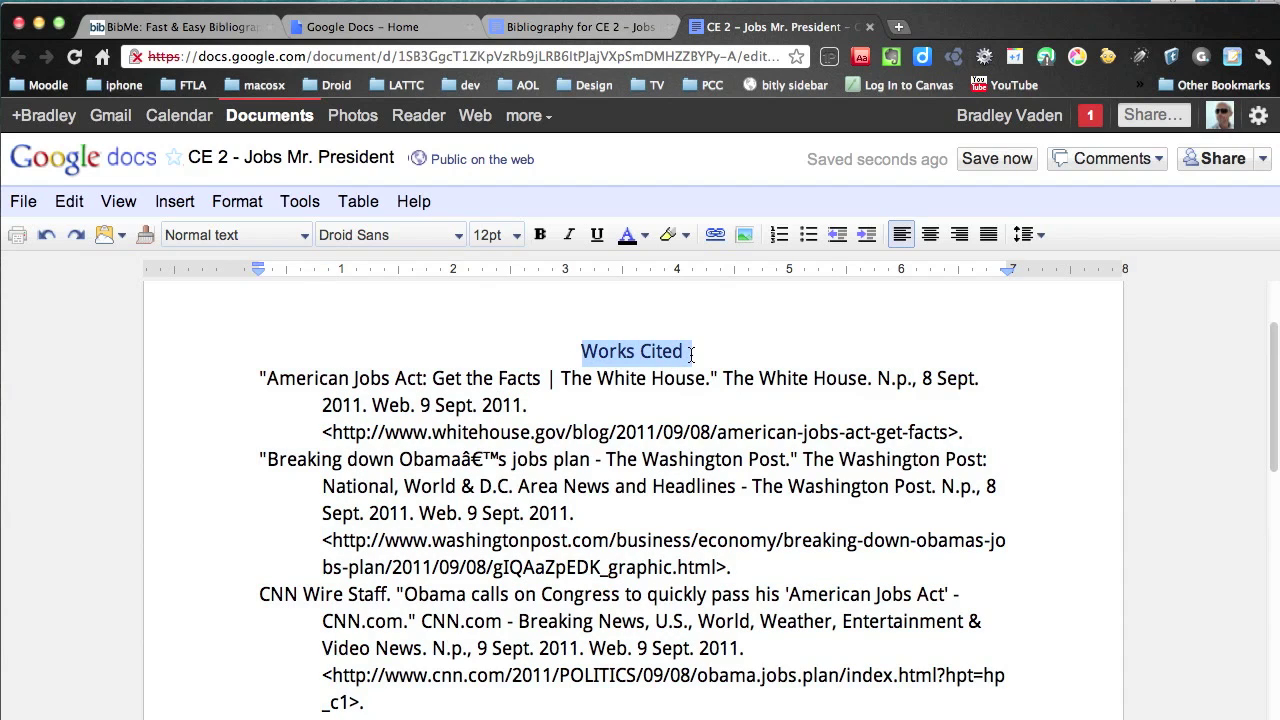
{"action": "left_click", "coordinate": [540, 234]}
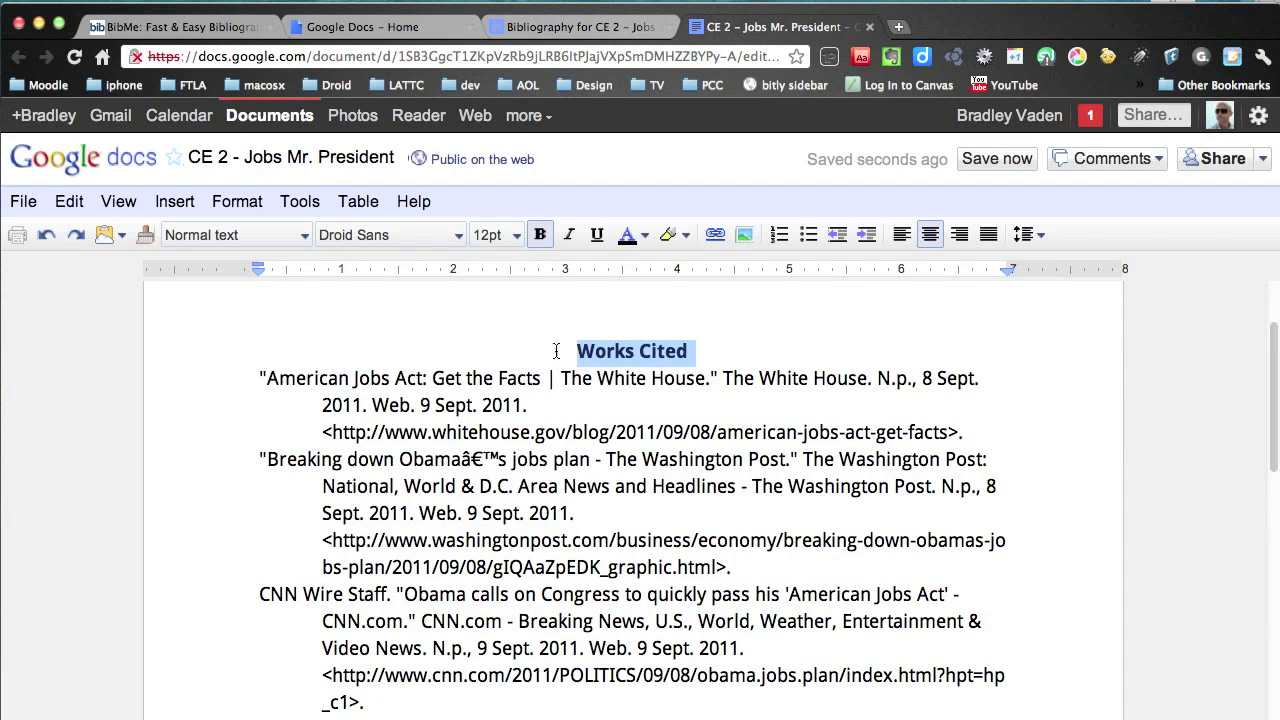
{"action": "left_click", "coordinate": [440, 297]}
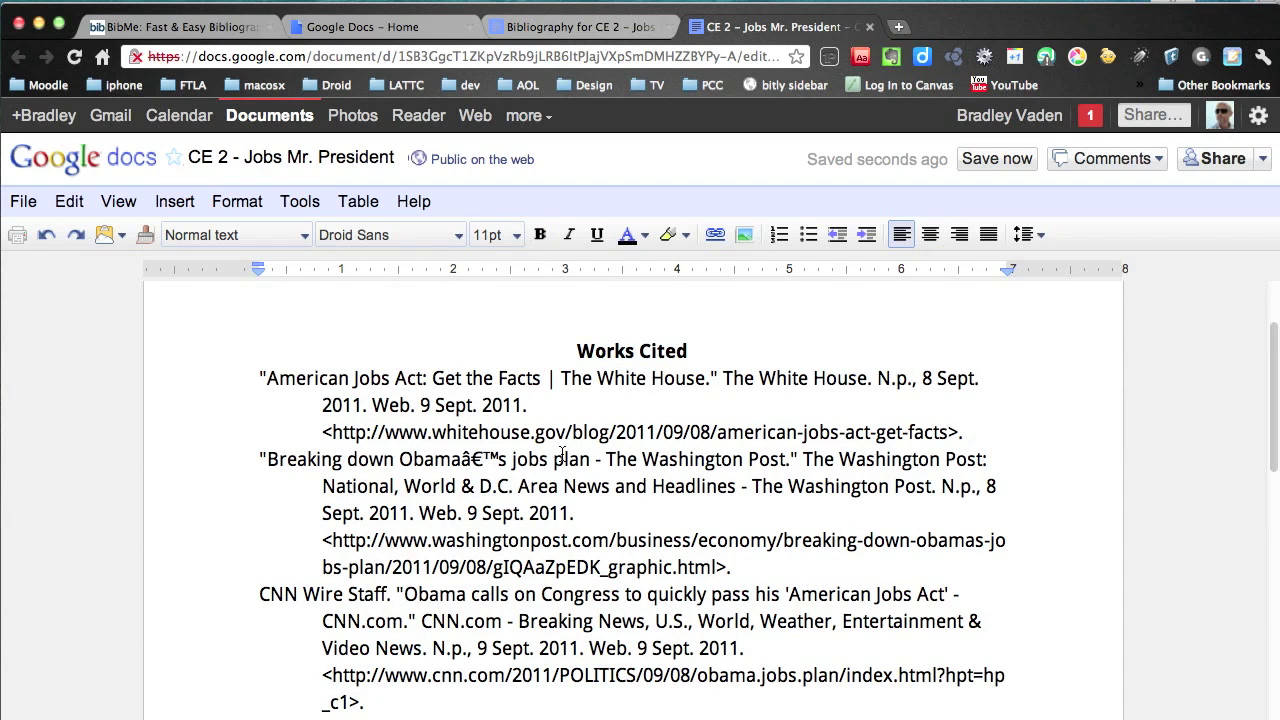